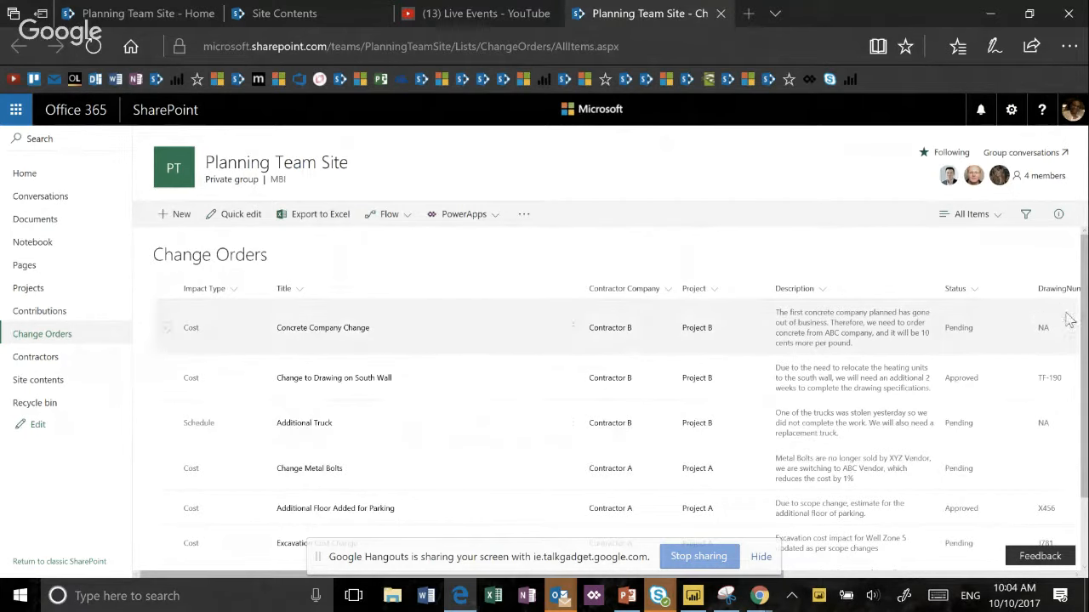
- Open the Concrete Company Change item in its edit form and look through the fields
left_click(496, 219)
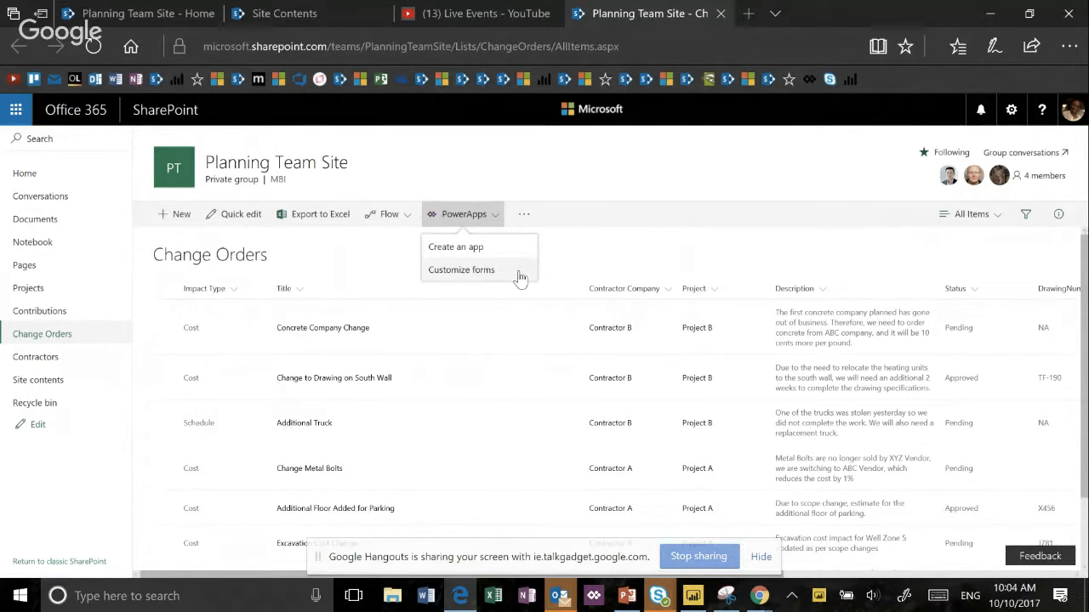
left_click(167, 329)
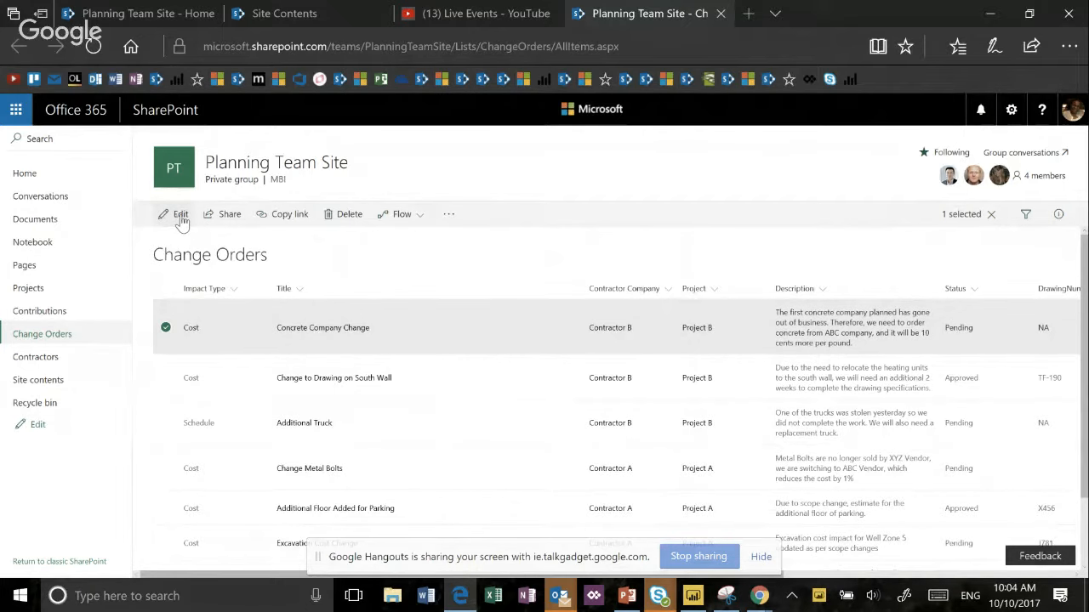
left_click(178, 215)
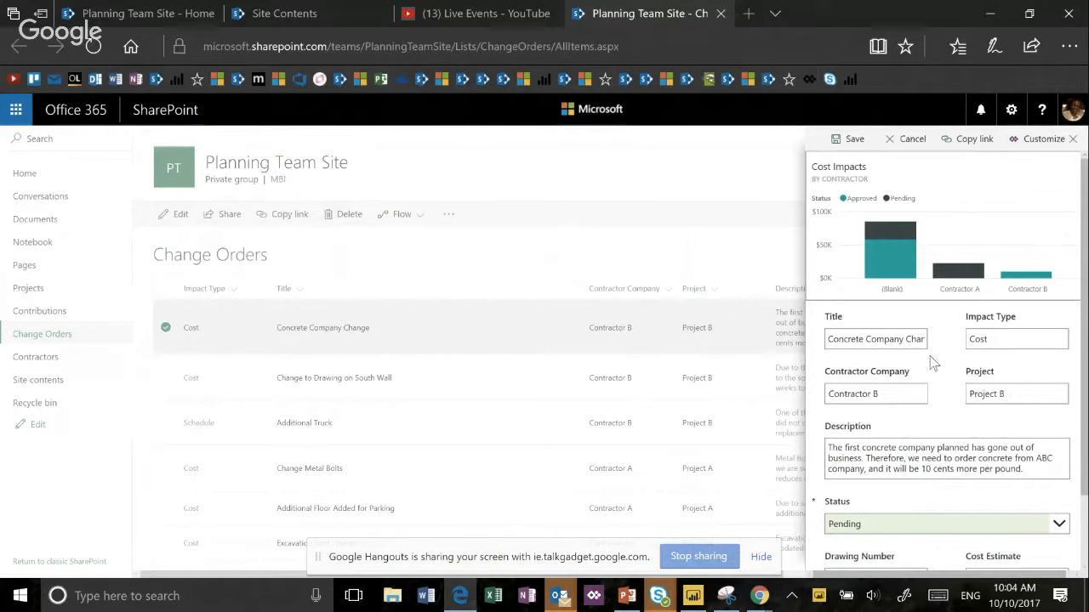
scroll(933, 363, "down", 1)
scroll(930, 357, "up", 1)
- Copy the link to the Concrete Company Change item and open it in a new browser tab
left_click(981, 145)
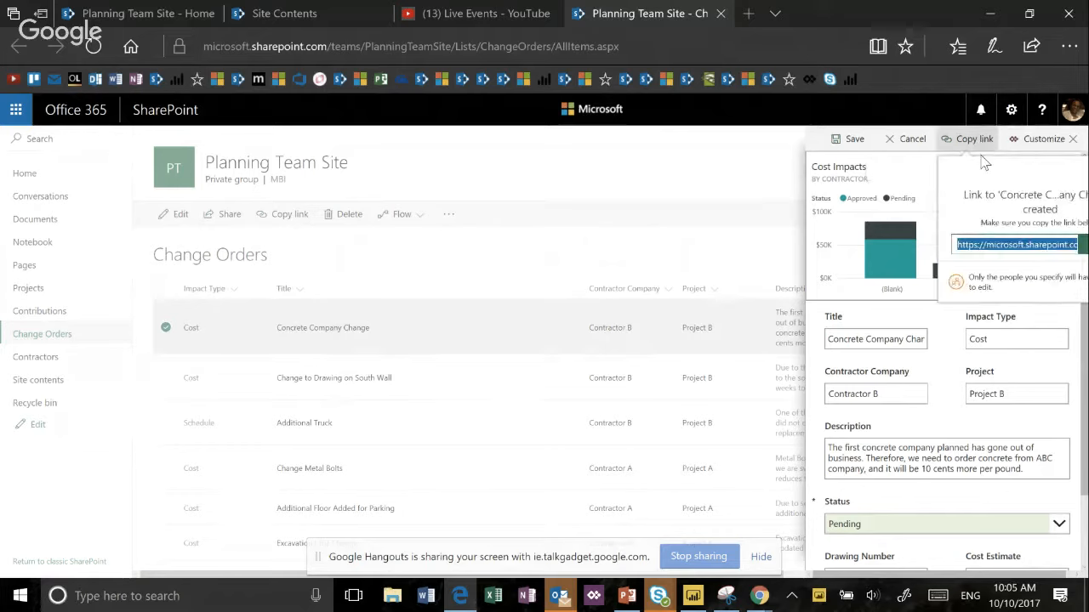
key("ctrl+c")
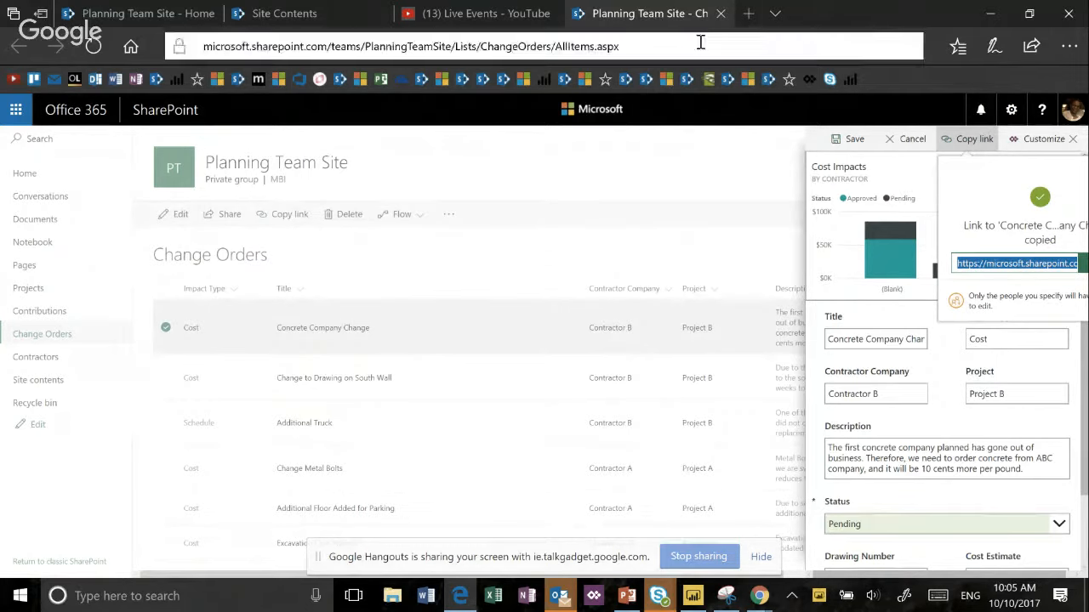
left_click(747, 13)
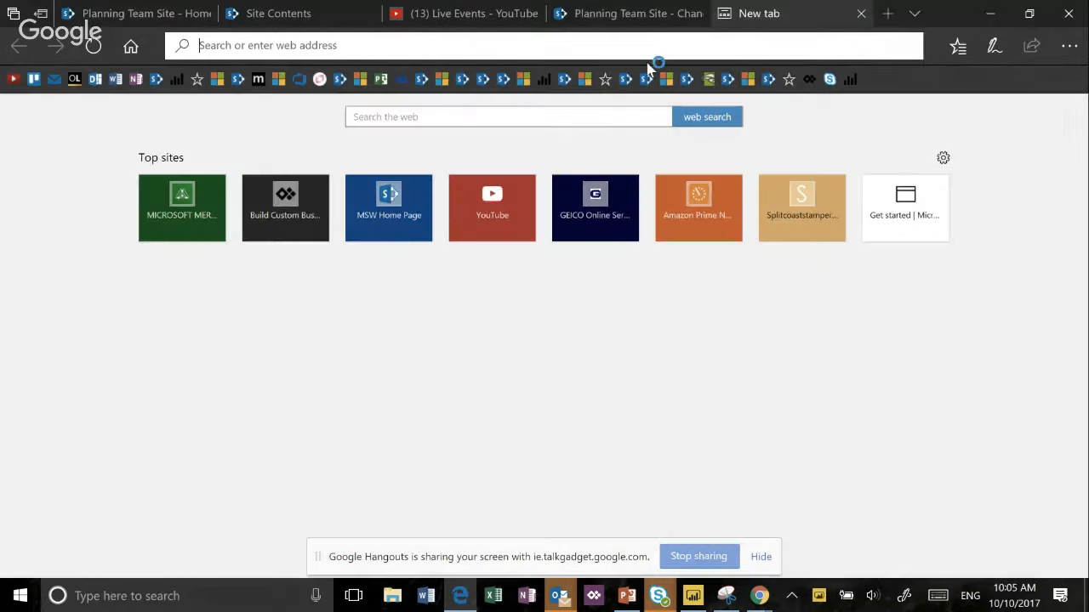
key("ctrl+v")
key("Return")
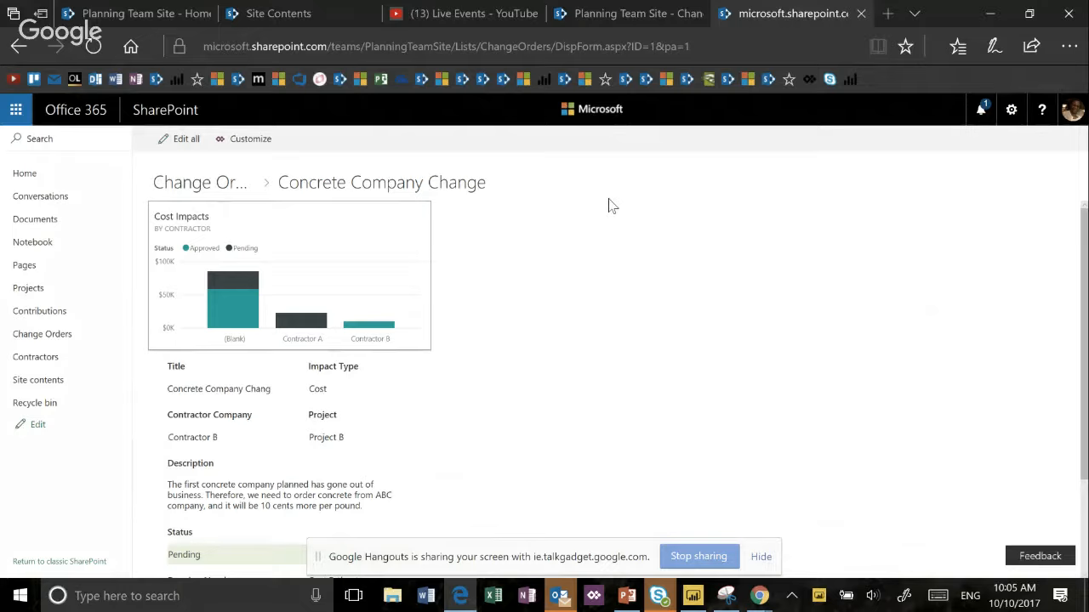
- Review the full-page item form in view and edit modes, leaving edit mode without saving
scroll(609, 287, "down", 2)
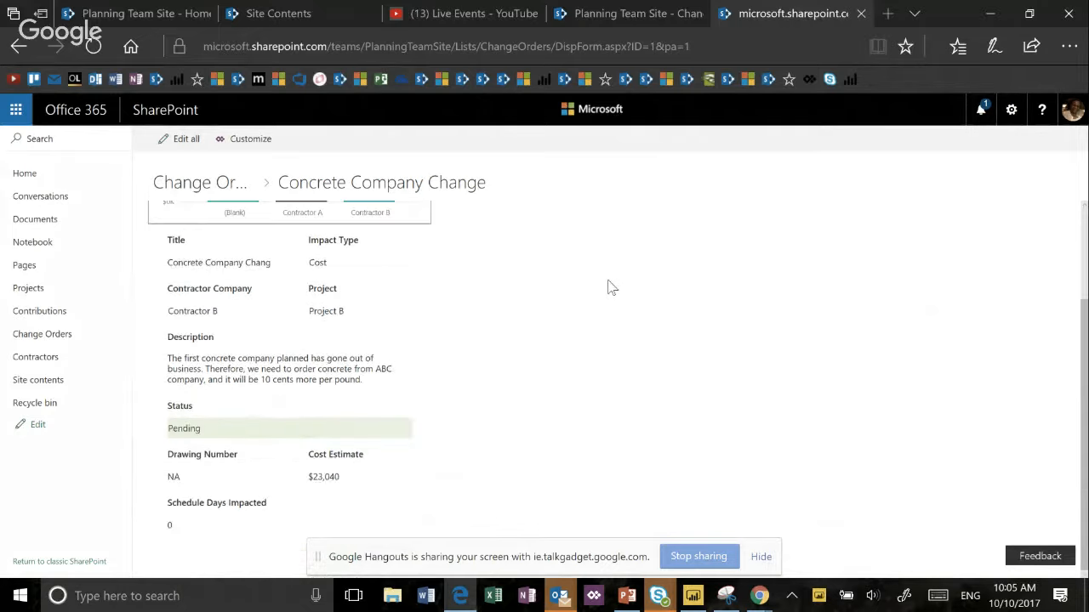
scroll(609, 287, "up", 2)
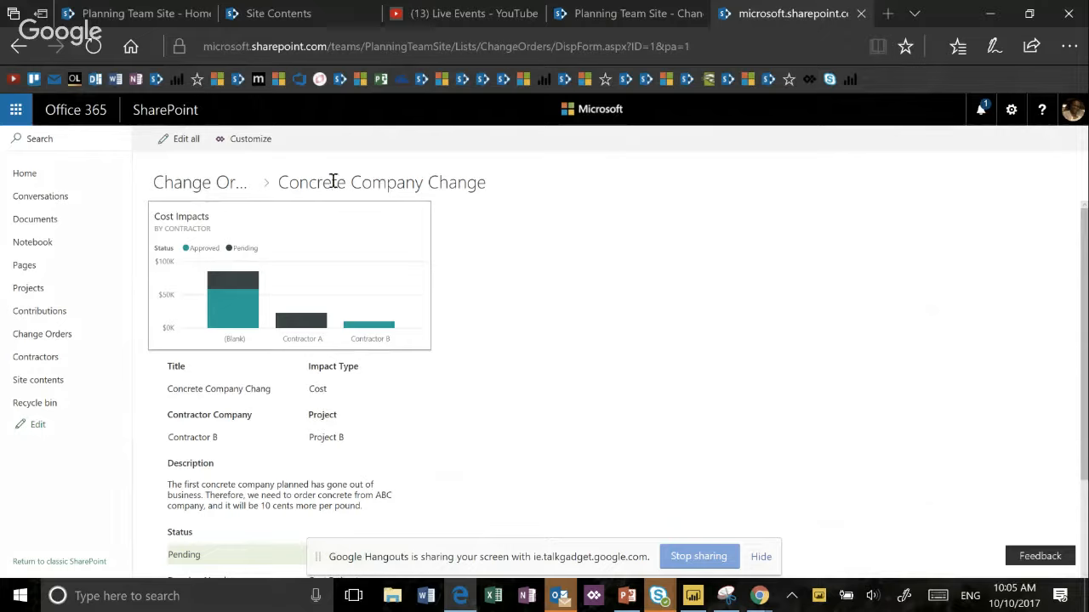
left_click(193, 145)
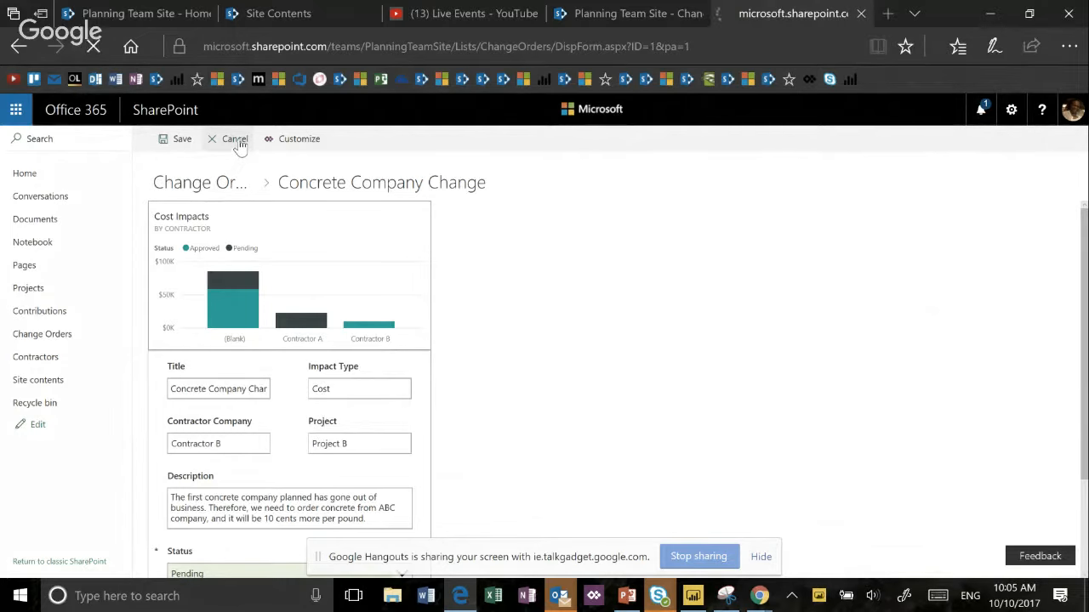
left_click(236, 140)
- Return to the Change Orders list, close the item's edit form without saving and deselect the item
left_click(584, 12)
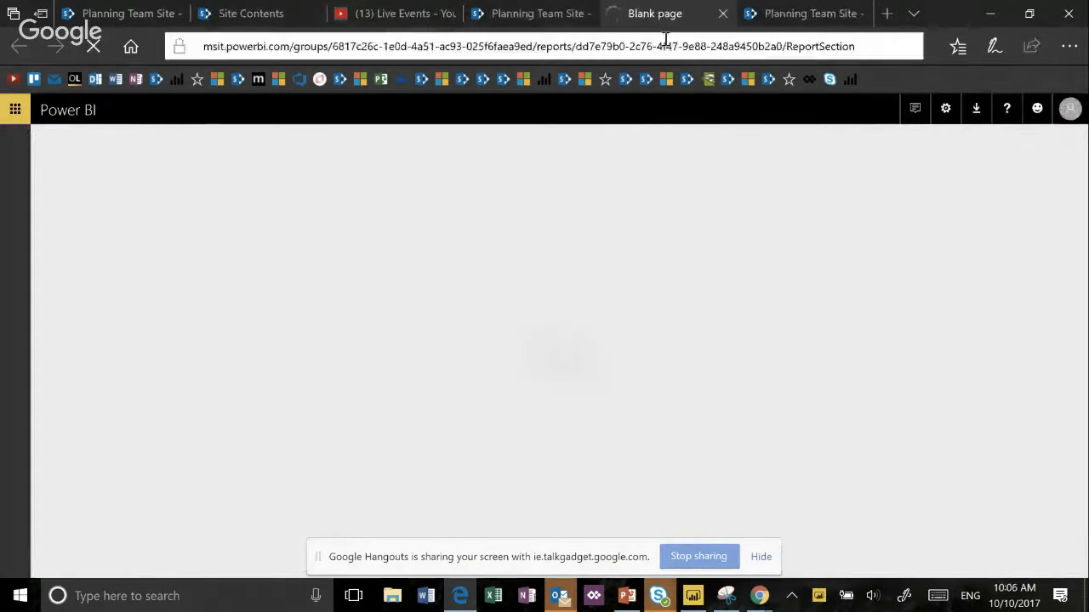
left_click(544, 12)
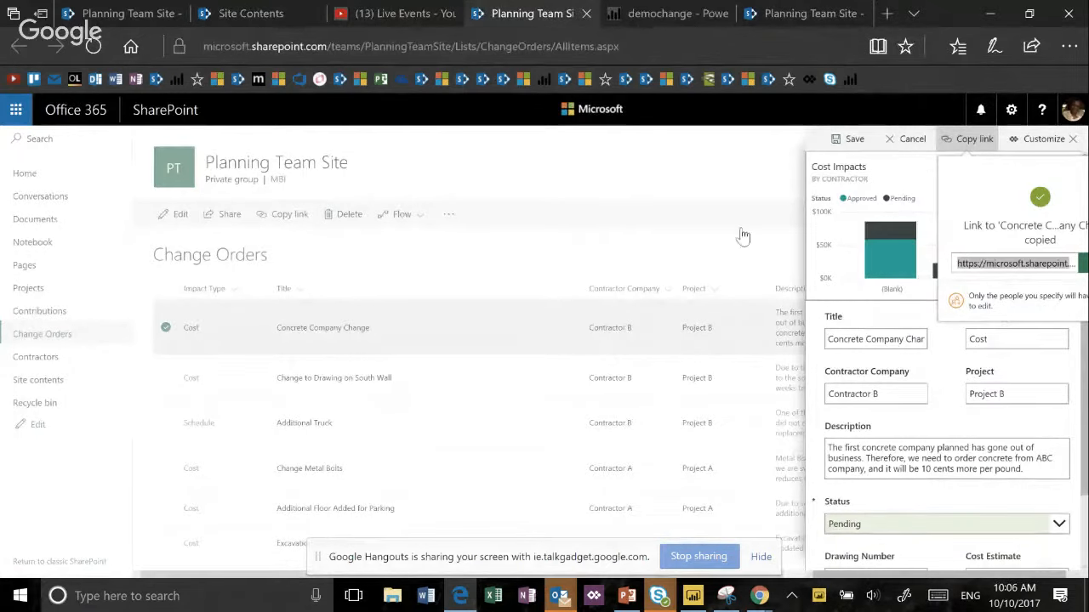
left_click(912, 139)
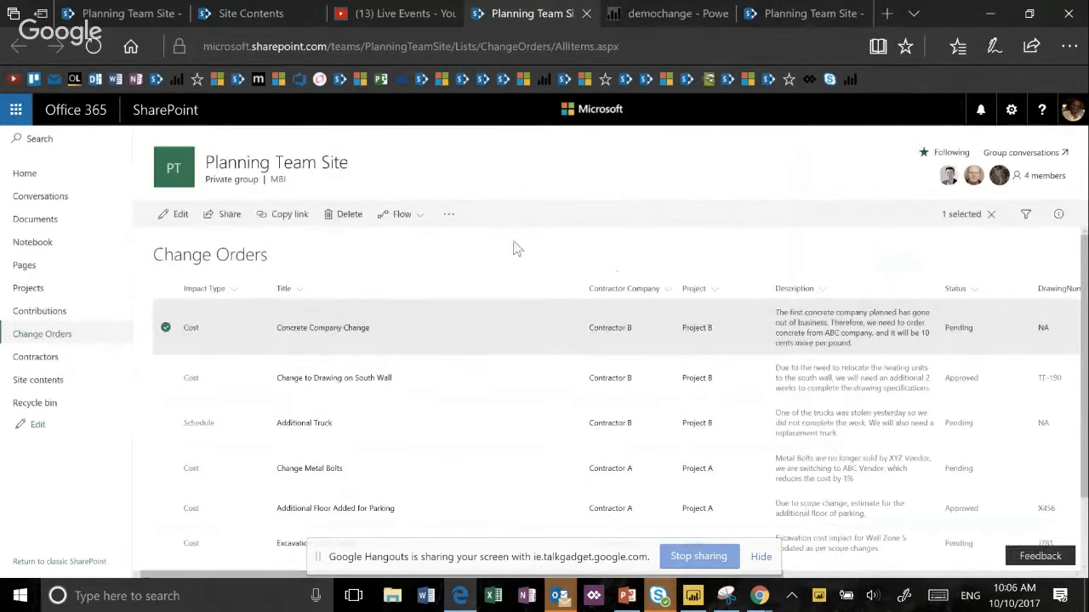
left_click(166, 328)
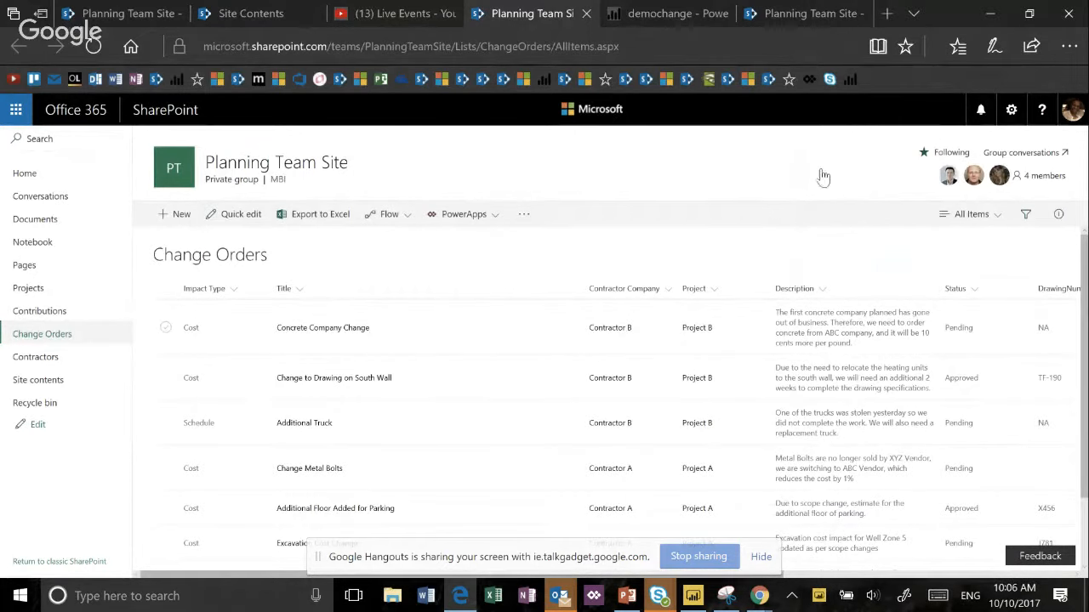
- Open the form settings of the Change Orders list
left_click(1011, 110)
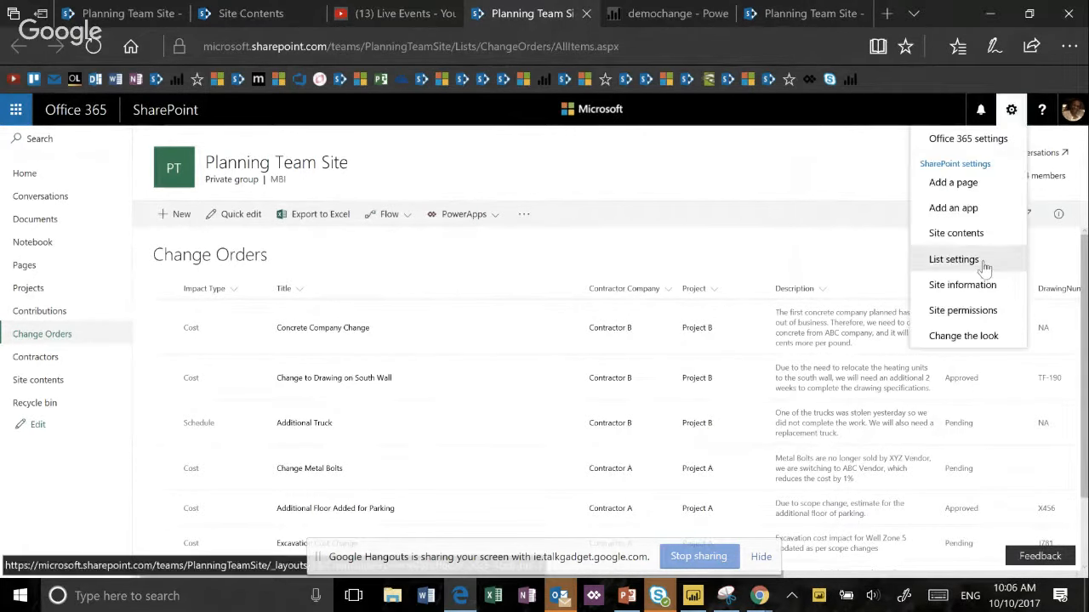
left_click(954, 260)
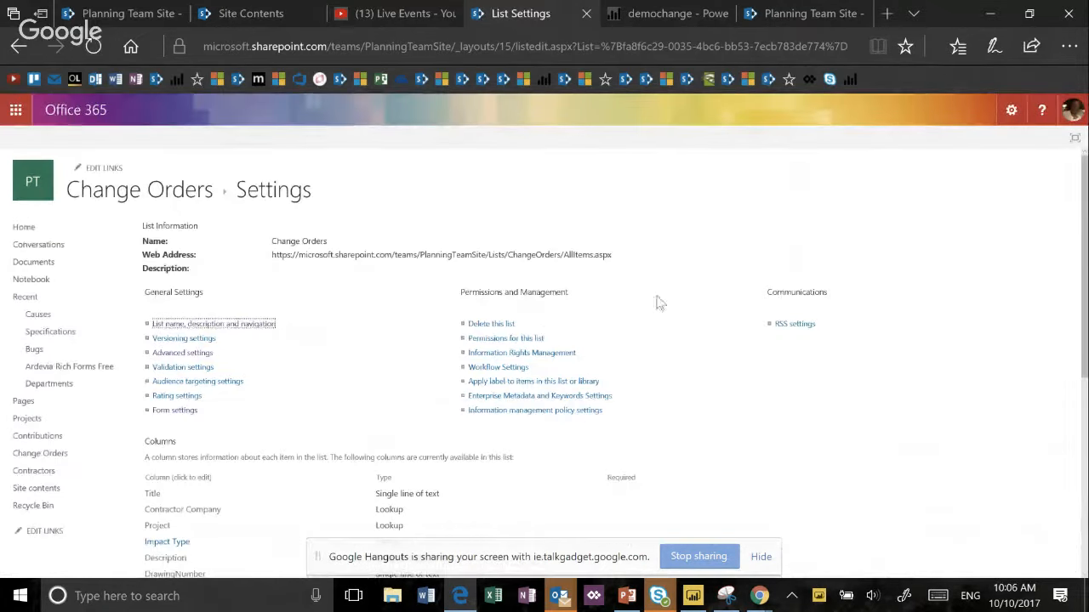
left_click(182, 411)
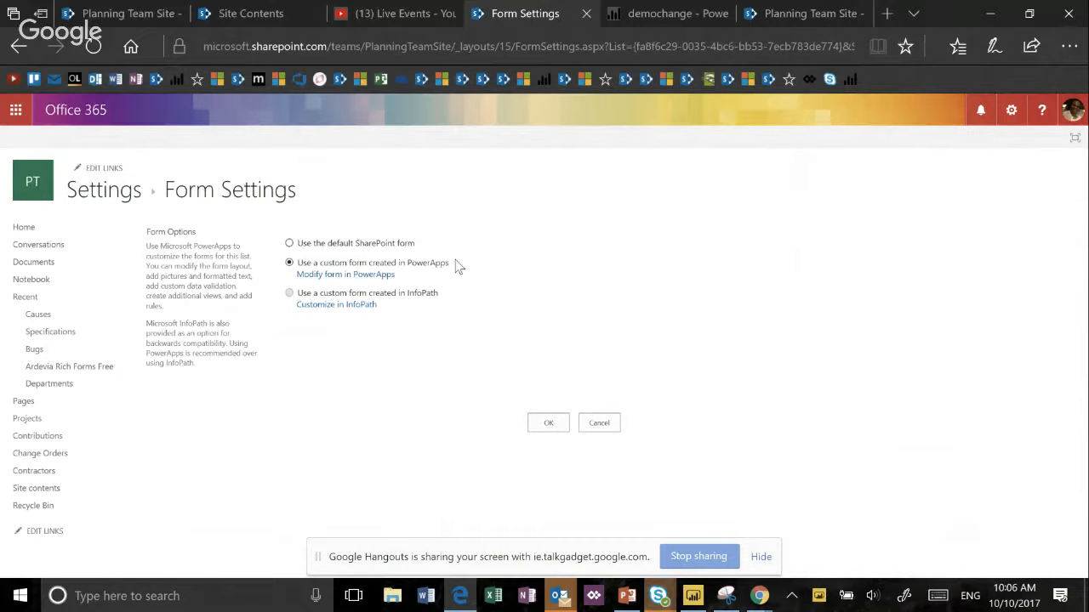
- Switch to the Skype chat to read the question from the forum, and minimize the chat window
mouse_move(659, 595)
left_click(656, 500)
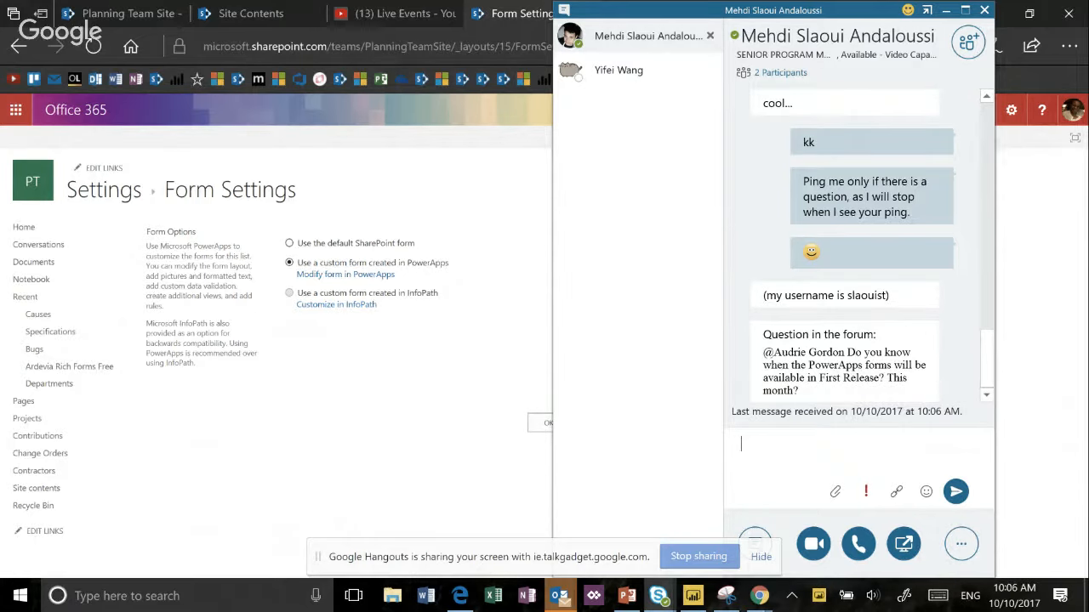
key("super+Down")
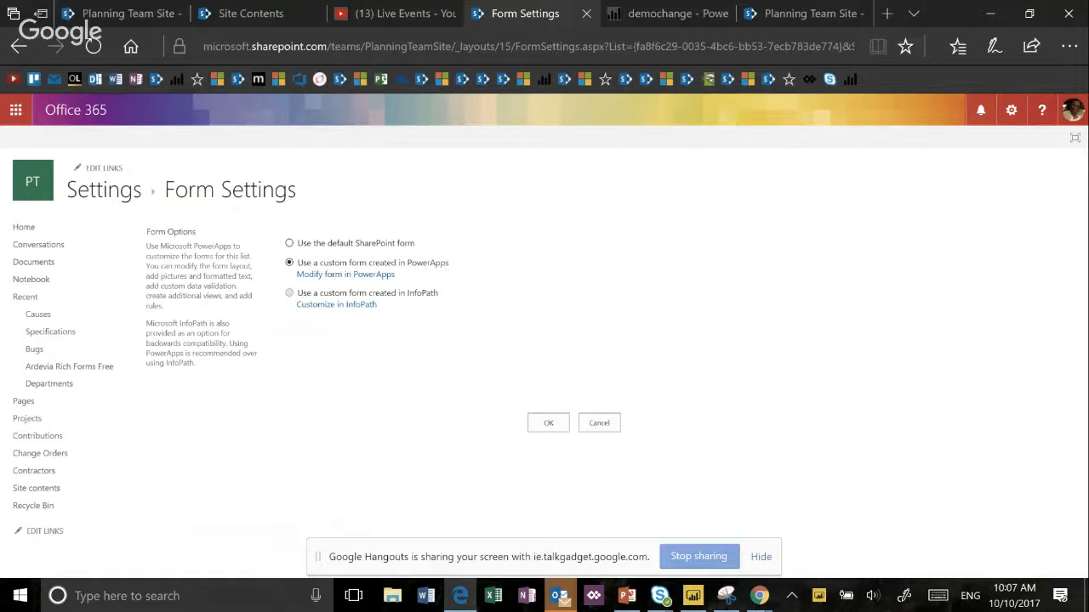
- Choose the default SharePoint form in the list's form options and enlarge the page to examine the choices
left_click(289, 243)
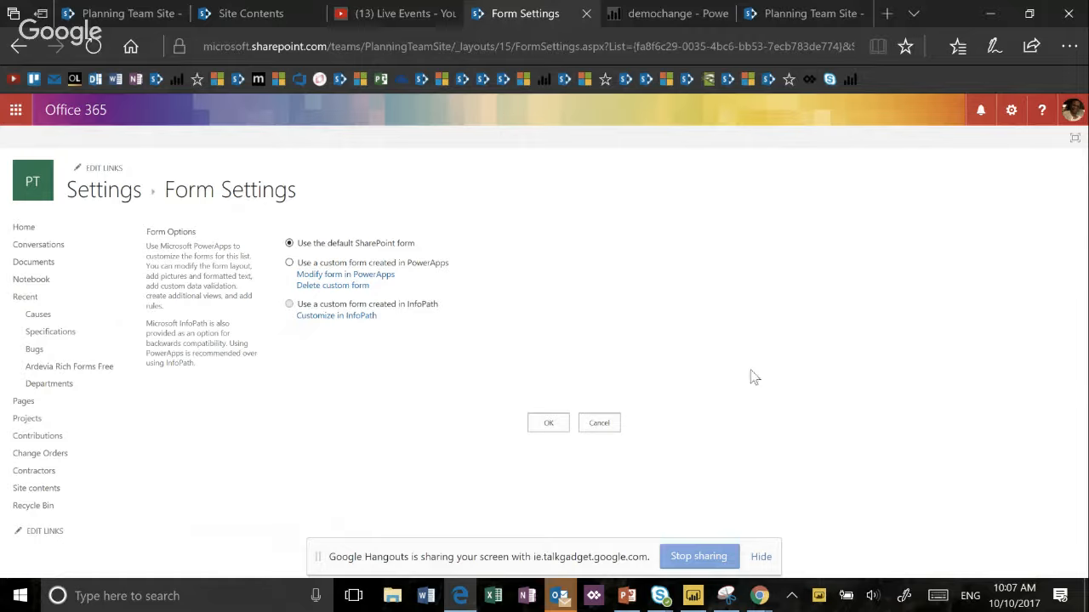
key("ctrl+plus")
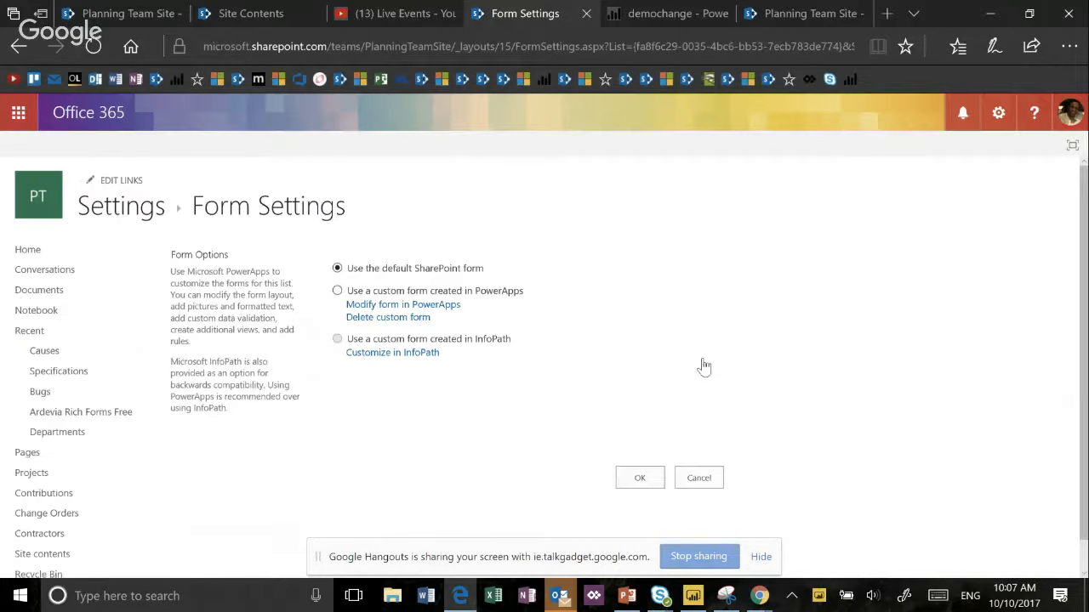
key("ctrl+plus")
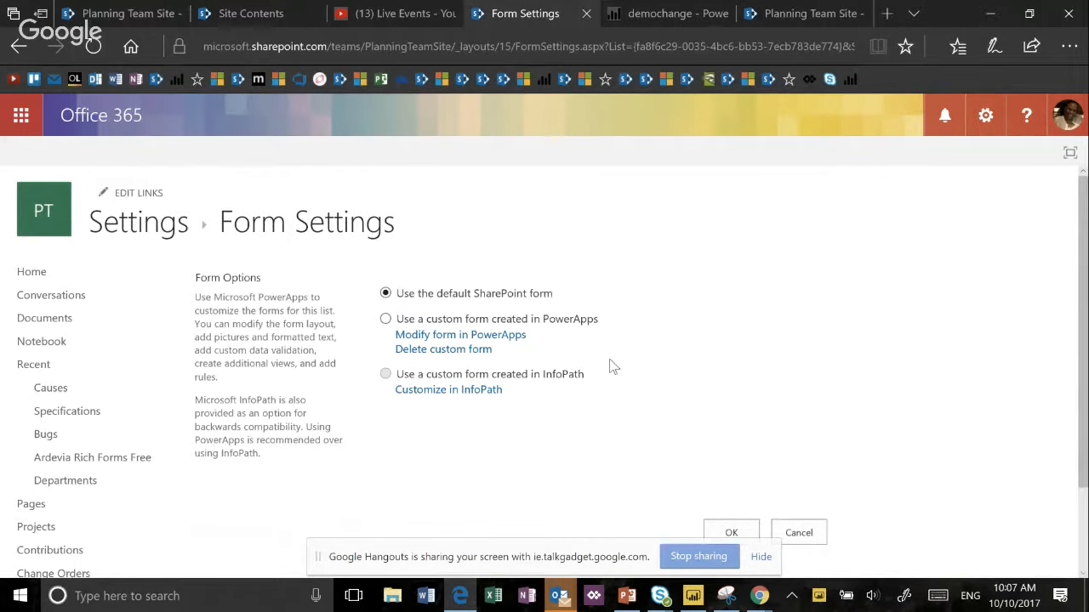
- Set the list to use the custom form created in PowerApps and apply the form settings
left_click(385, 318)
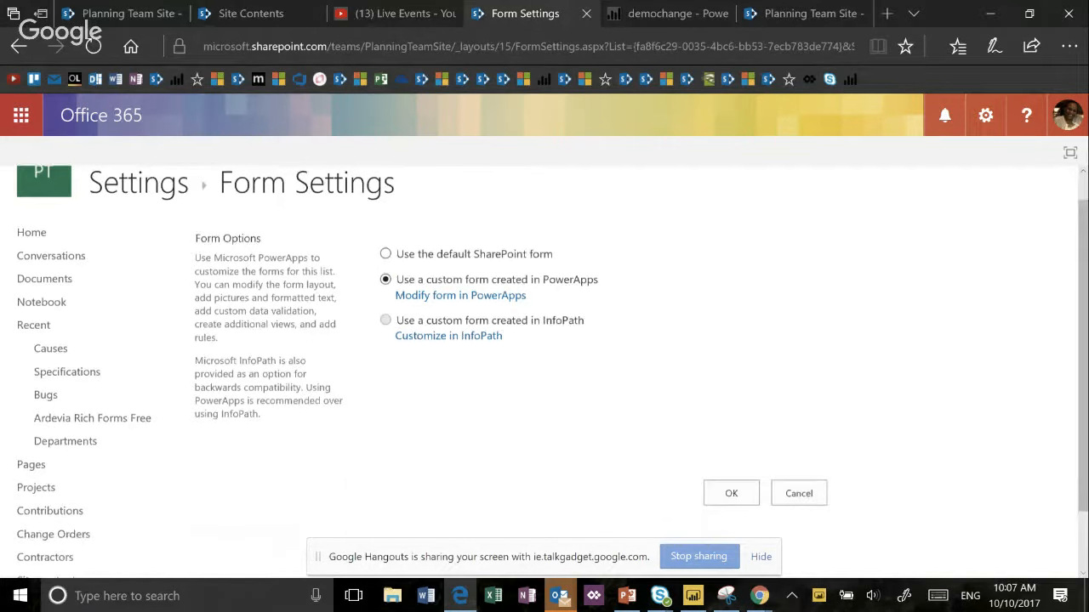
scroll(683, 392, "down", 1)
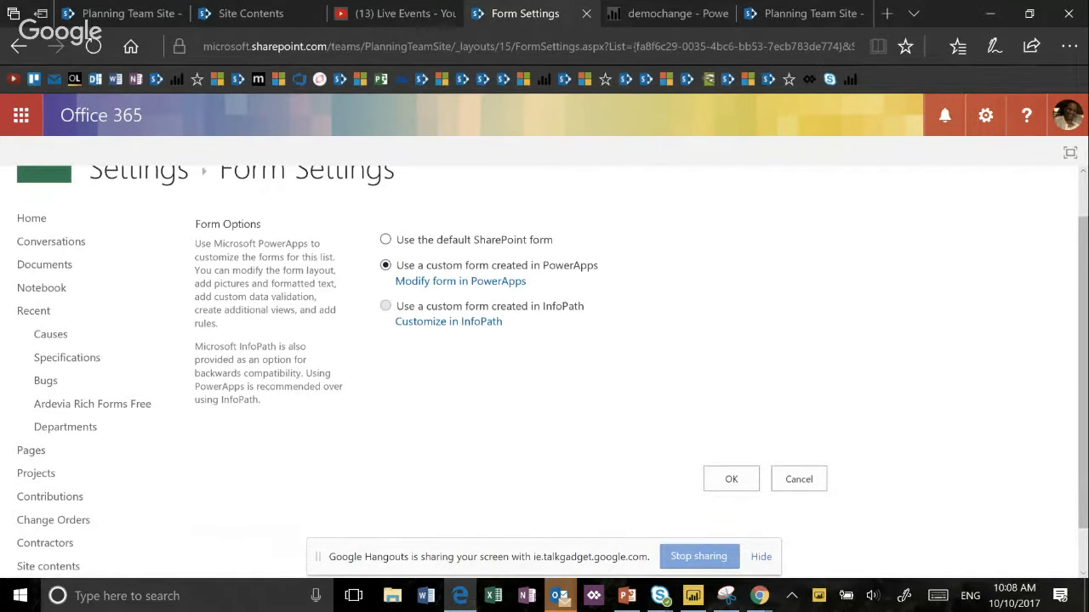
left_click(731, 479)
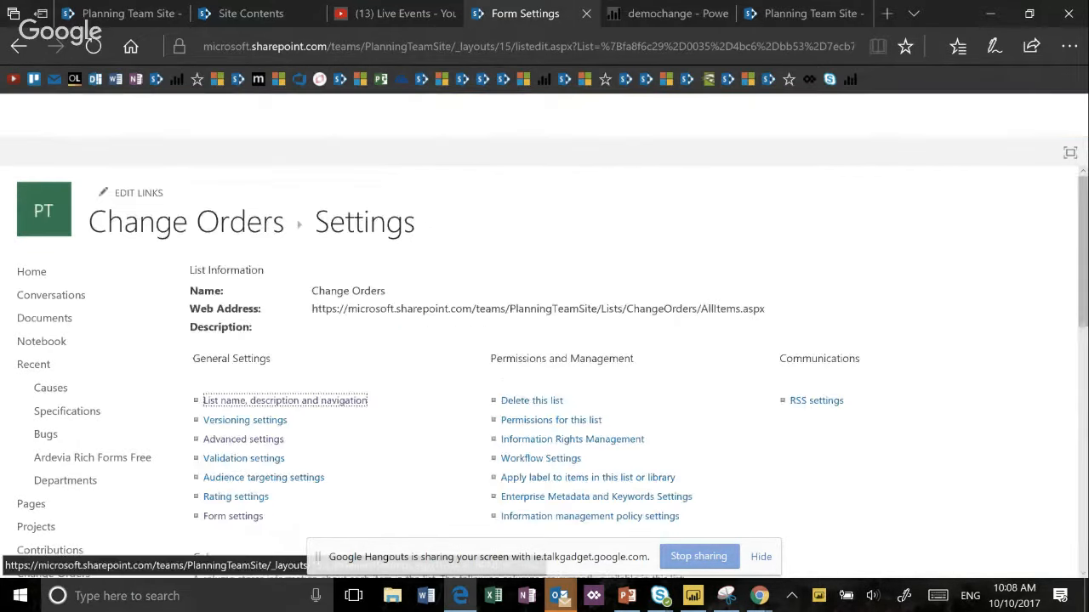
- Return to the Change Orders list, reopen the Concrete Company Change item for editing and review its form
left_click(245, 234)
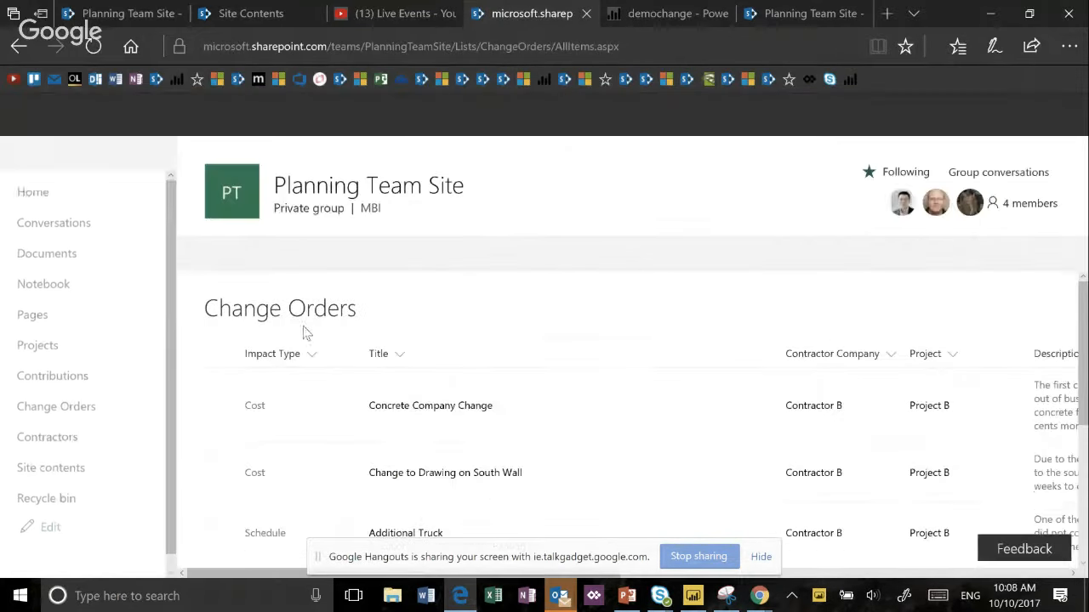
left_click(221, 413)
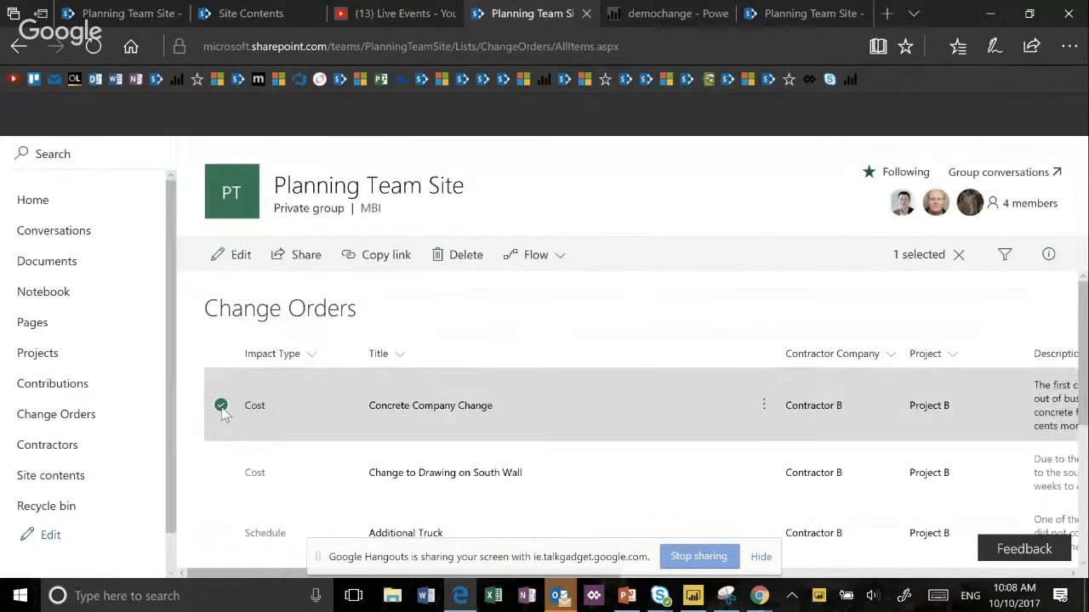
key("ctrl+minus")
key("ctrl+minus")
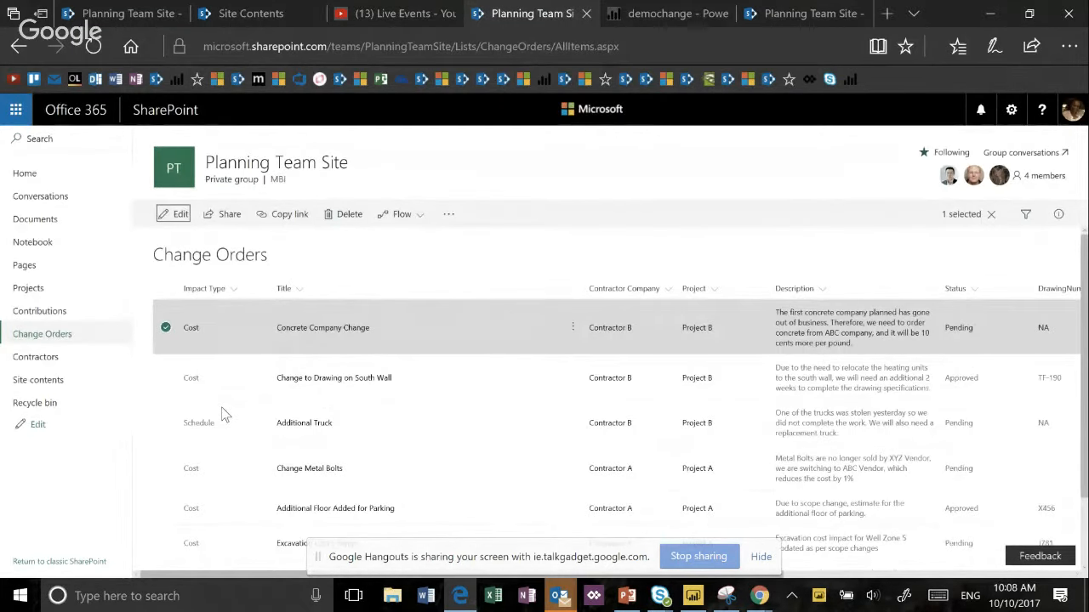
left_click(177, 217)
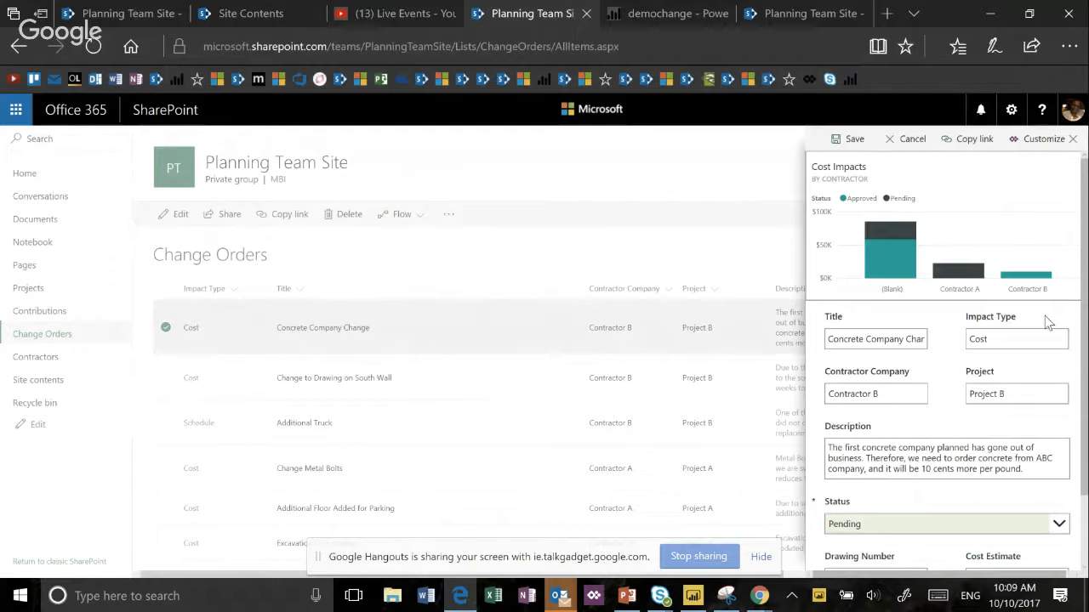
scroll(1044, 316, "down", 2)
scroll(946, 357, "up", 1)
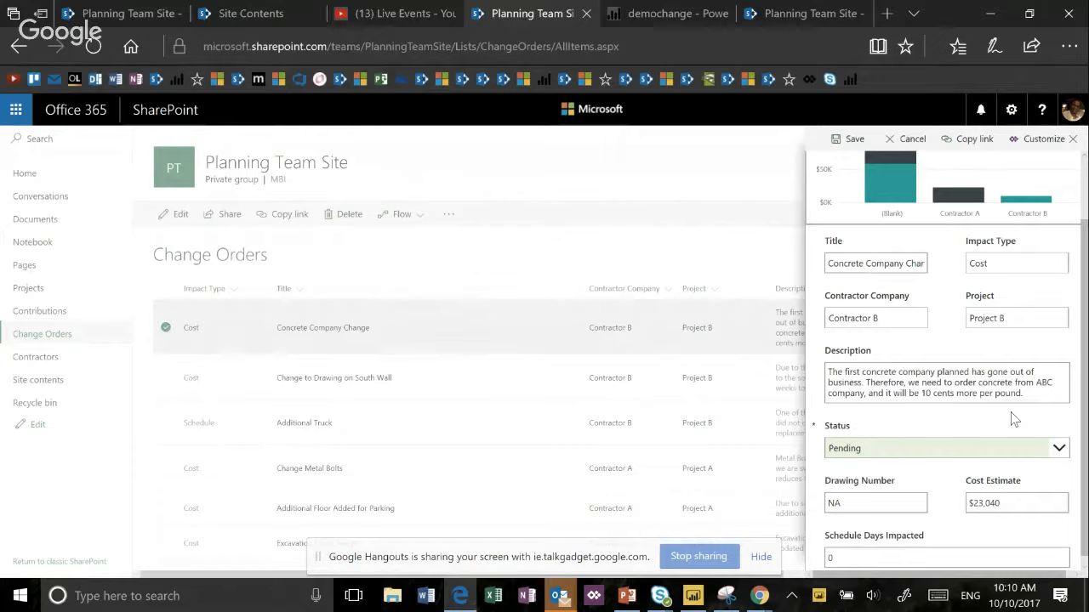
- Try setting the item's status to Approved and approving the cost impact, and close the form without saving
left_click(1059, 450)
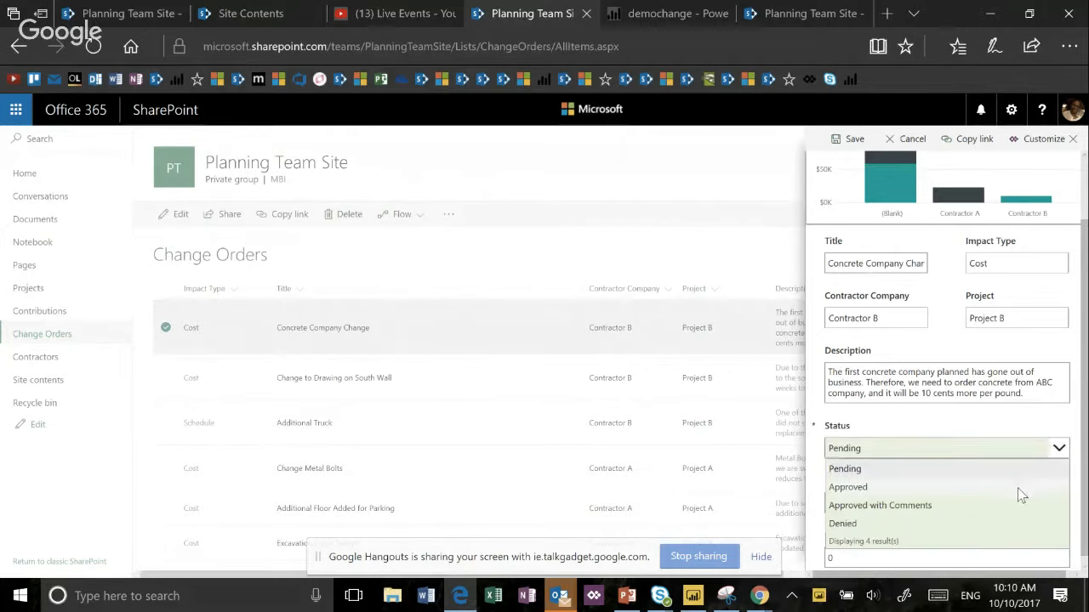
left_click(1019, 490)
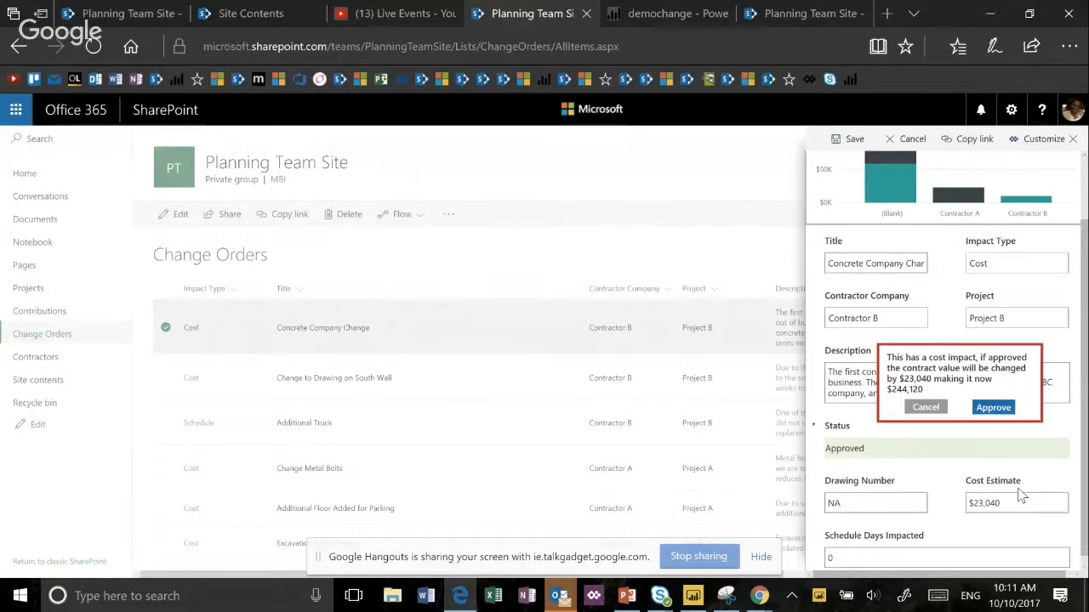
scroll(1021, 496, "down", 1)
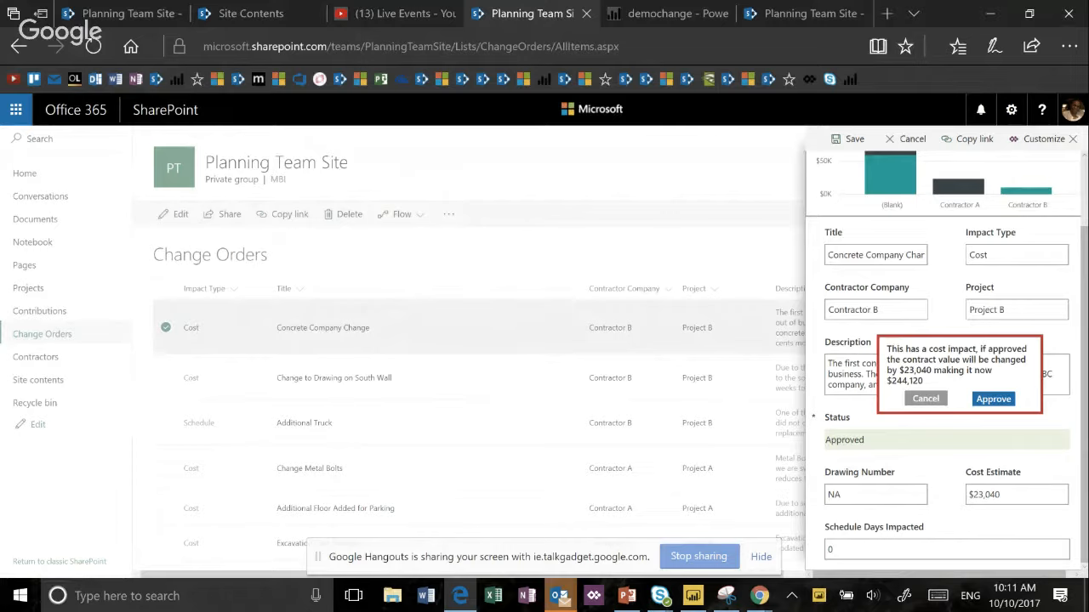
left_click(994, 398)
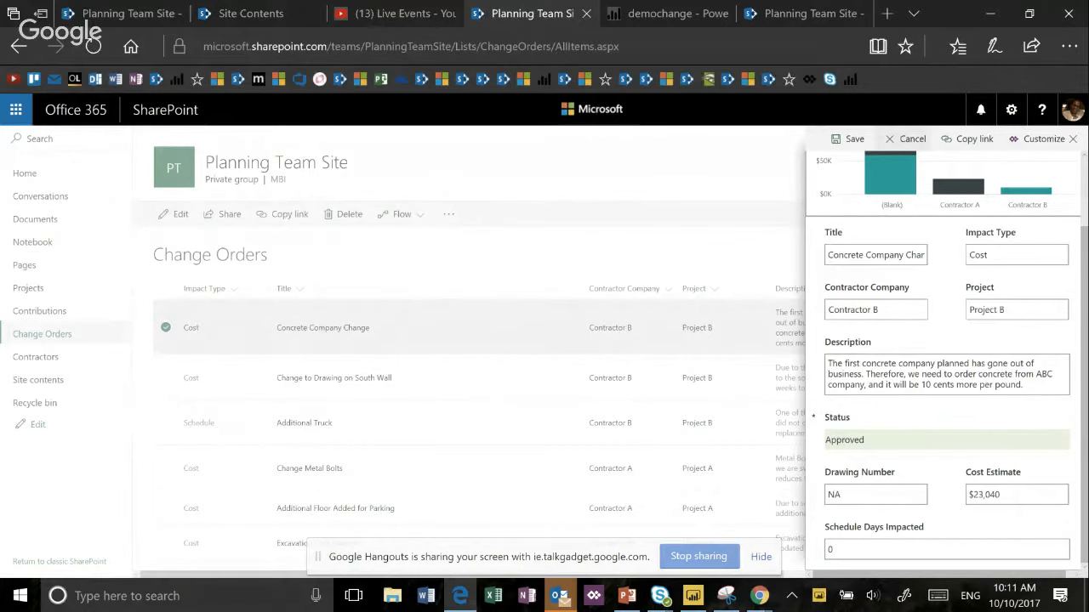
left_click(907, 139)
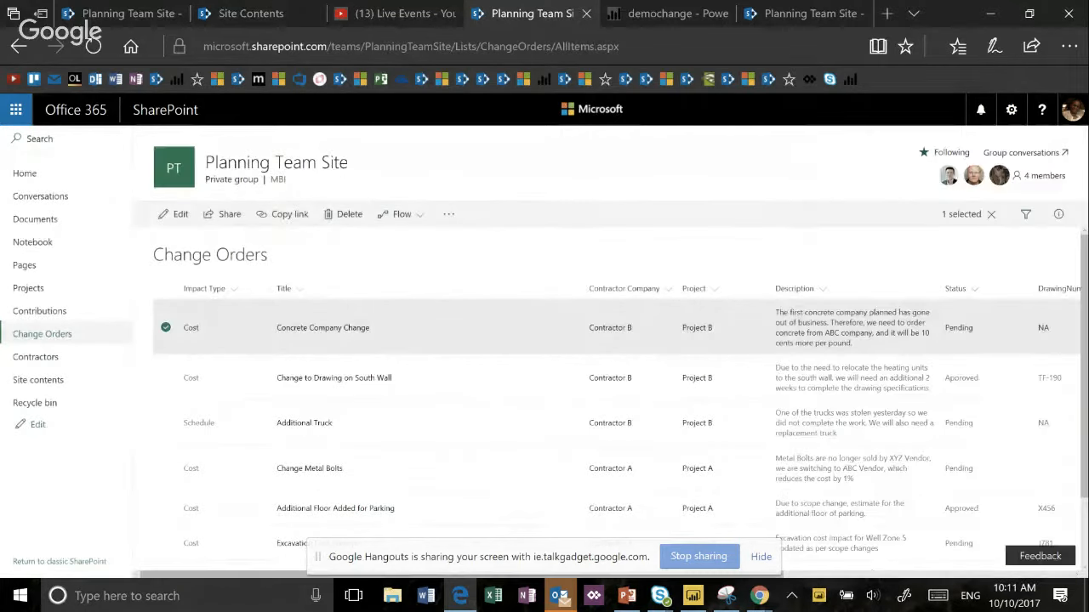
- Open the Change to Drawing on South Wall item for editing, review its status field, and close the form without saving
left_click(166, 378)
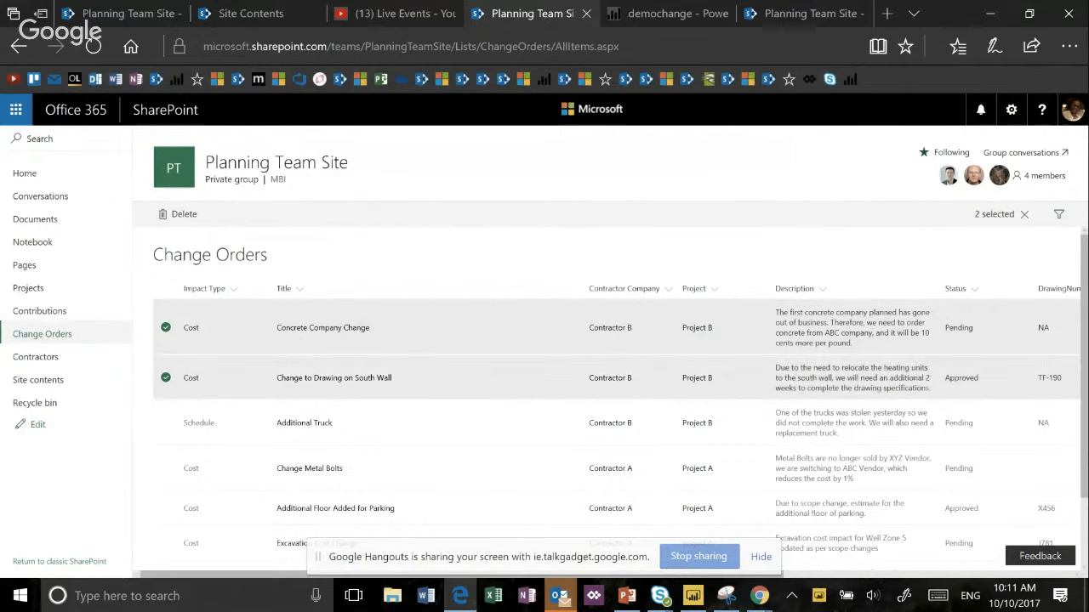
left_click(166, 327)
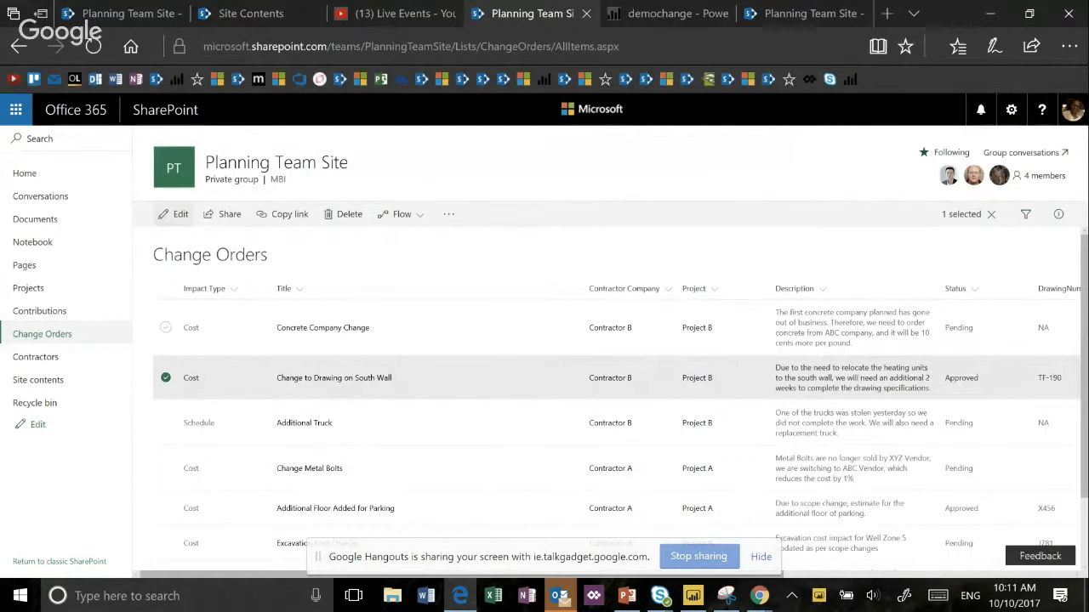
left_click(174, 214)
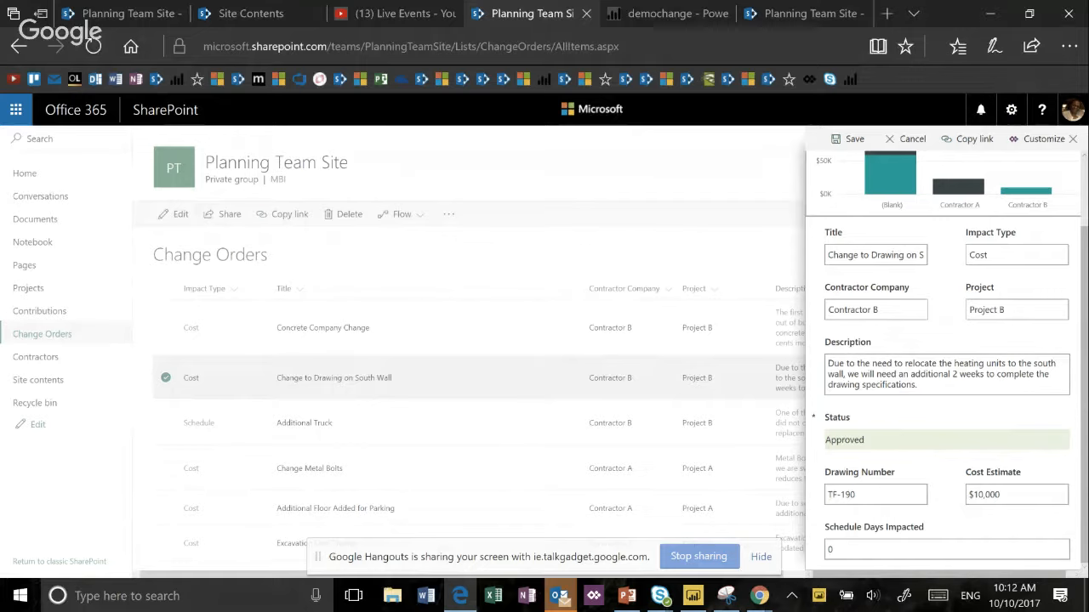
left_click(907, 139)
- Select only the Concrete Company Change item and open it for editing to review its fields
left_click(166, 327)
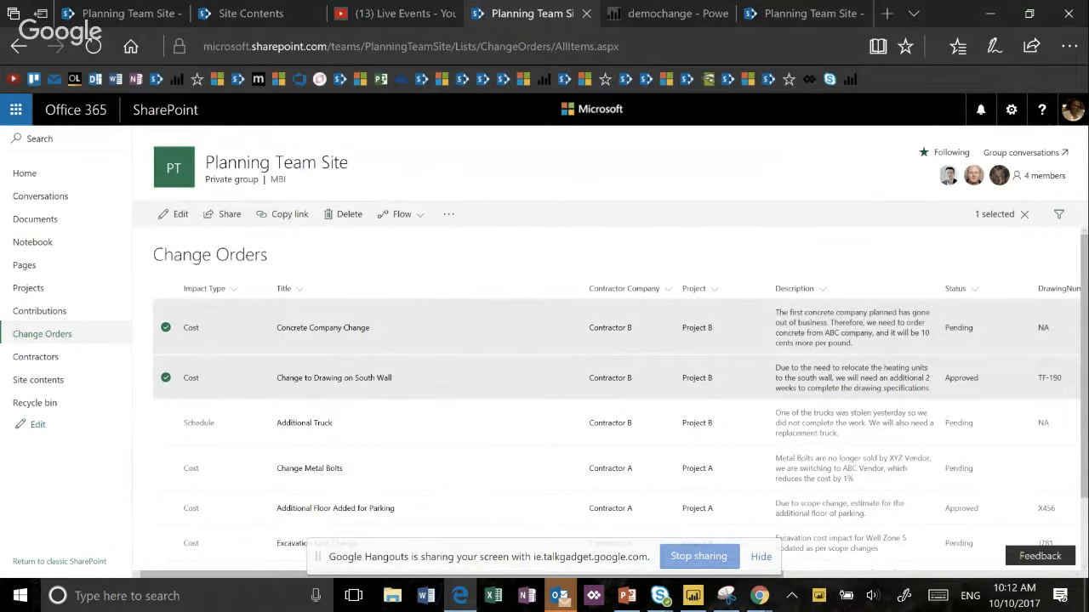
left_click(166, 377)
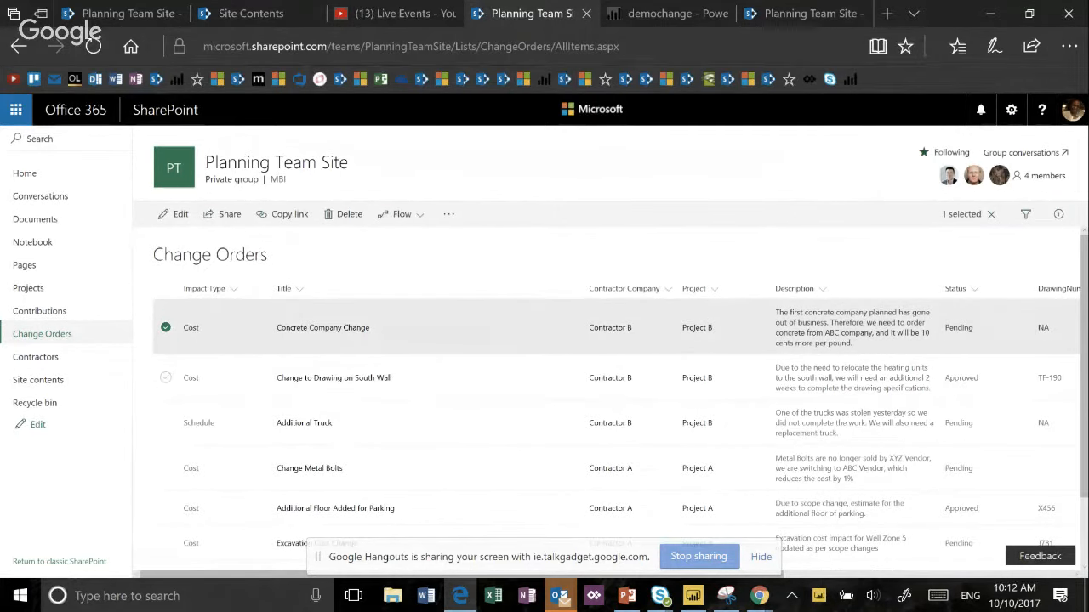
left_click(175, 213)
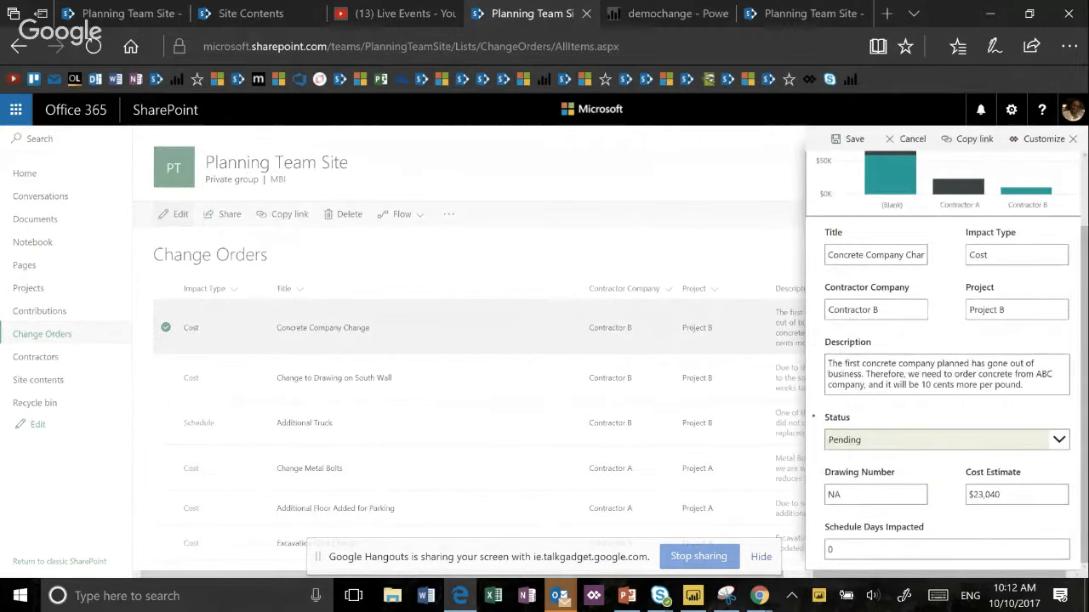
scroll(945, 362, "down", 3)
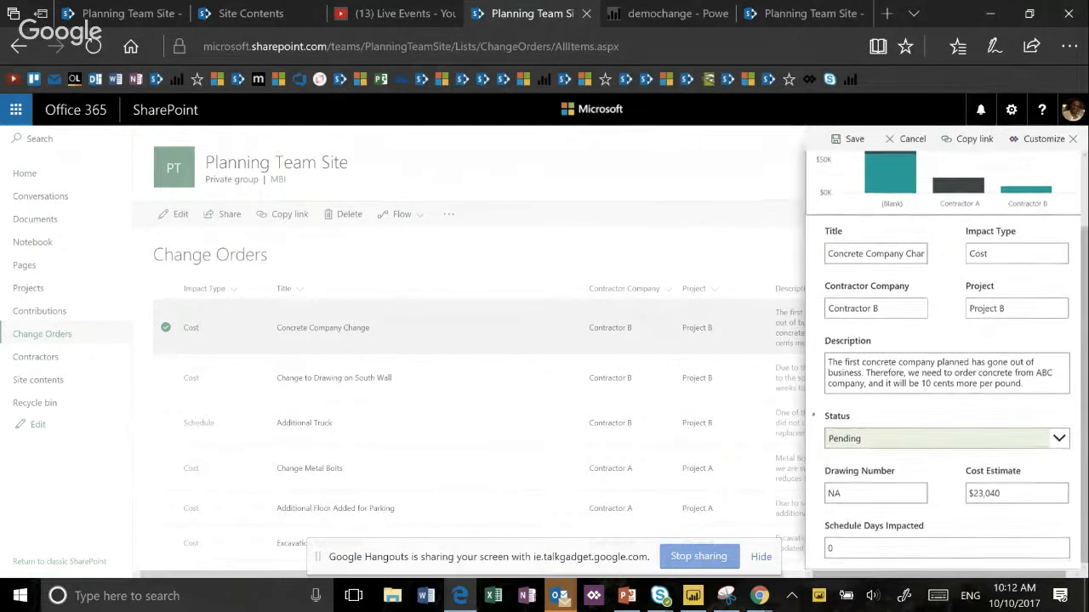
left_click(946, 549)
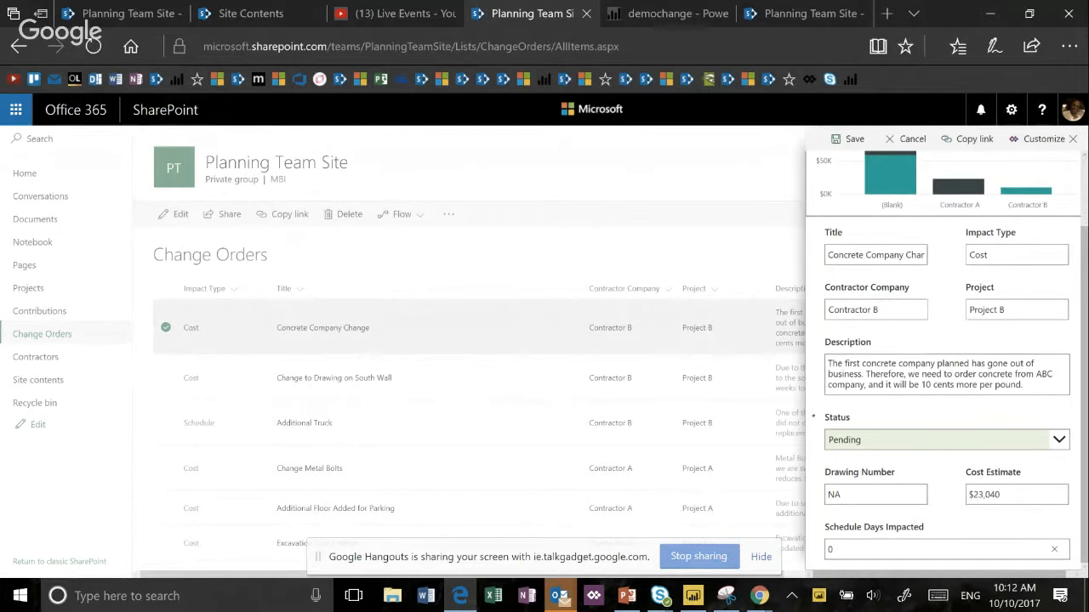
- Try the Approved with Comments status, examine the form's Comments field, and set the status back to Pending
left_click(1058, 440)
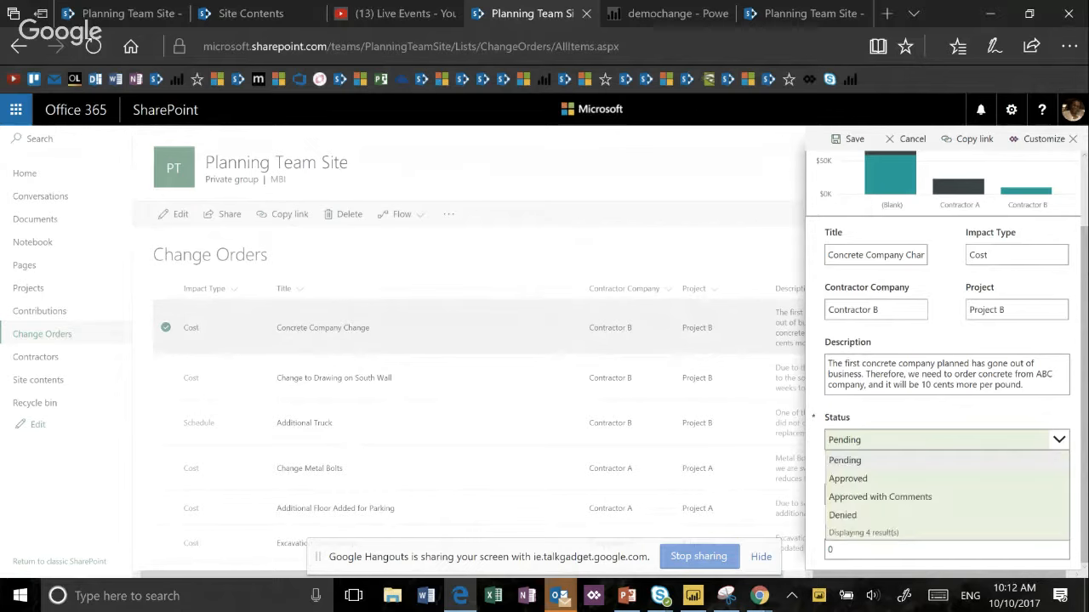
left_click(954, 497)
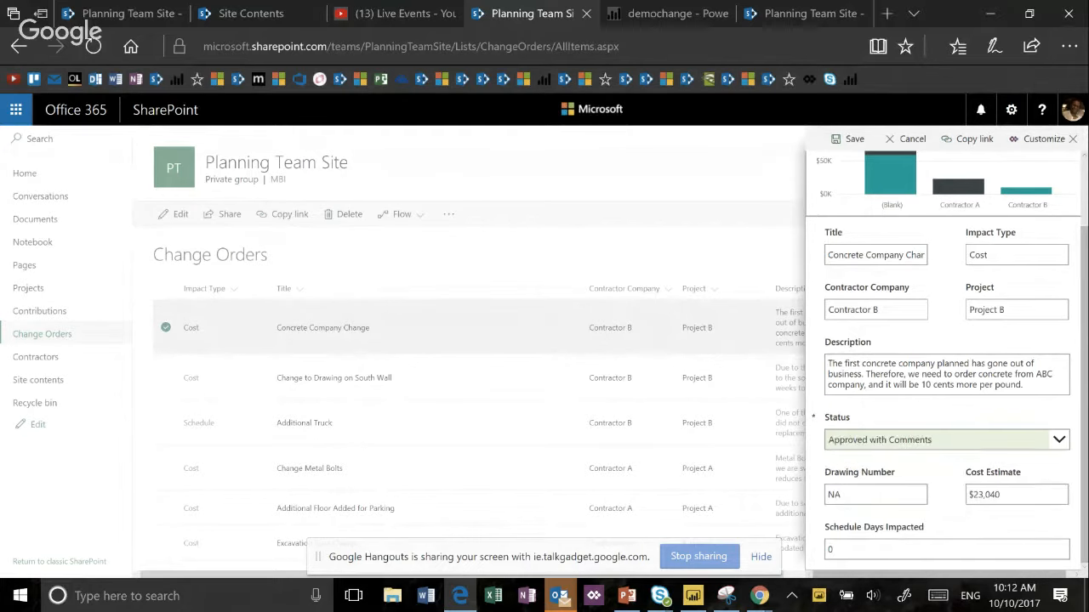
scroll(946, 382, "down", 1)
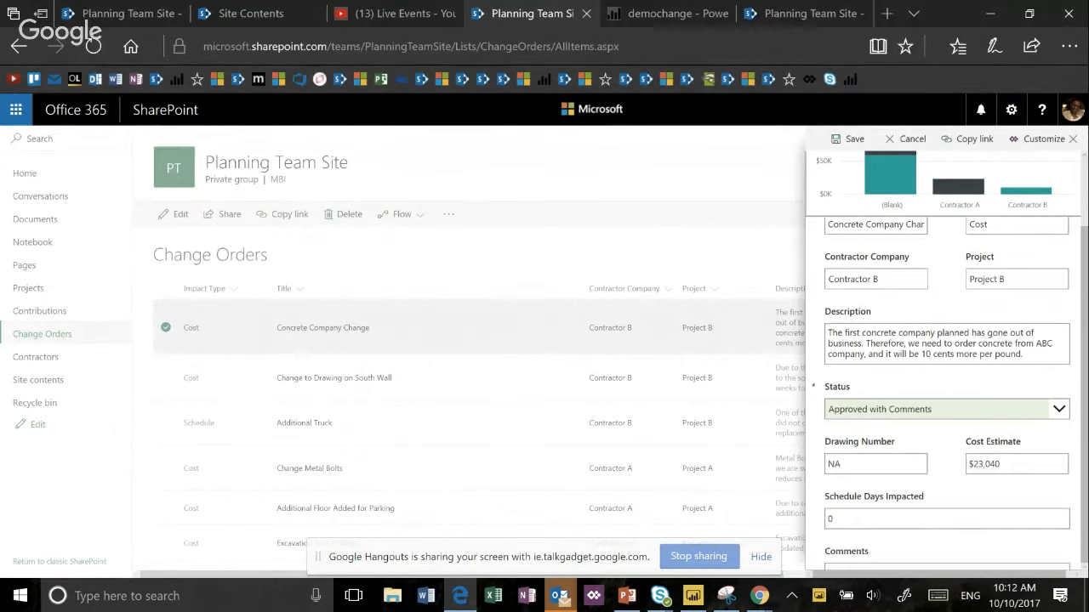
scroll(946, 382, "down", 1)
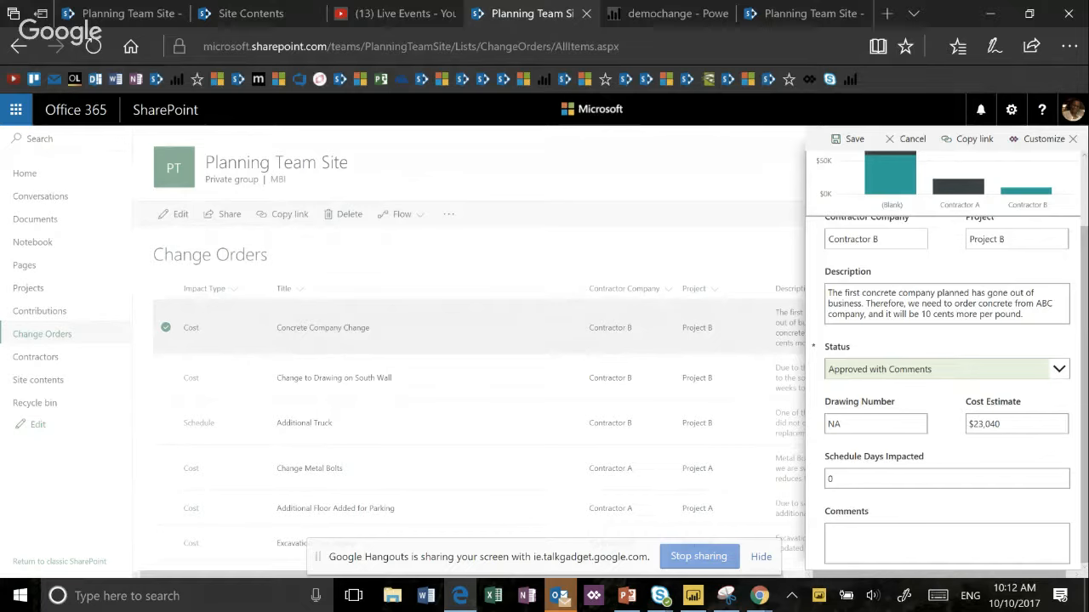
left_click(935, 369)
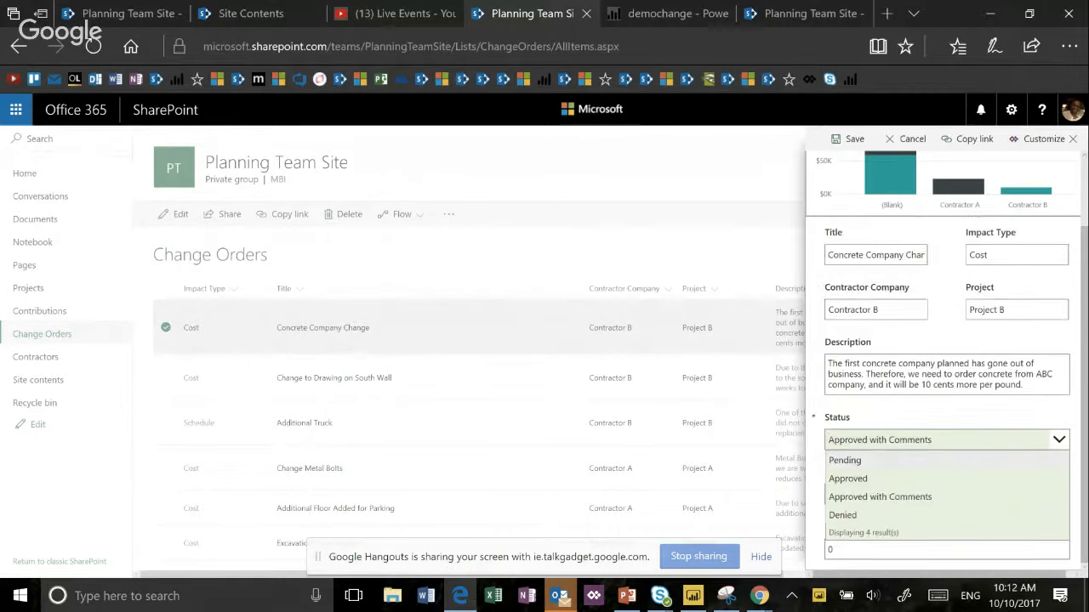
left_click(936, 460)
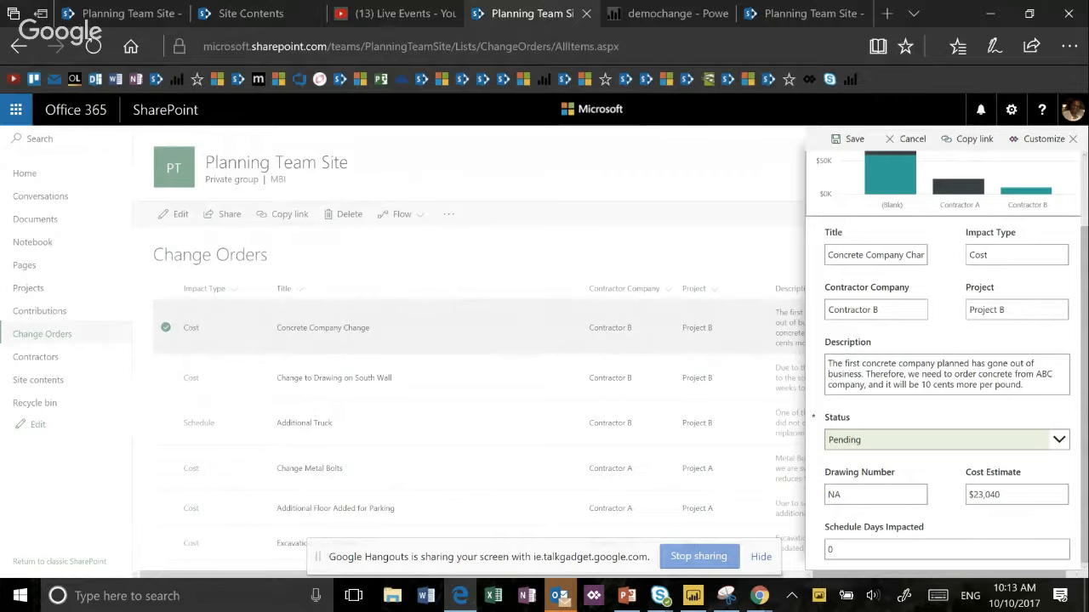
- Open the form for customization in PowerApps Studio, dismissing the welcome dialog and the screen-sharing notice
left_click(1037, 139)
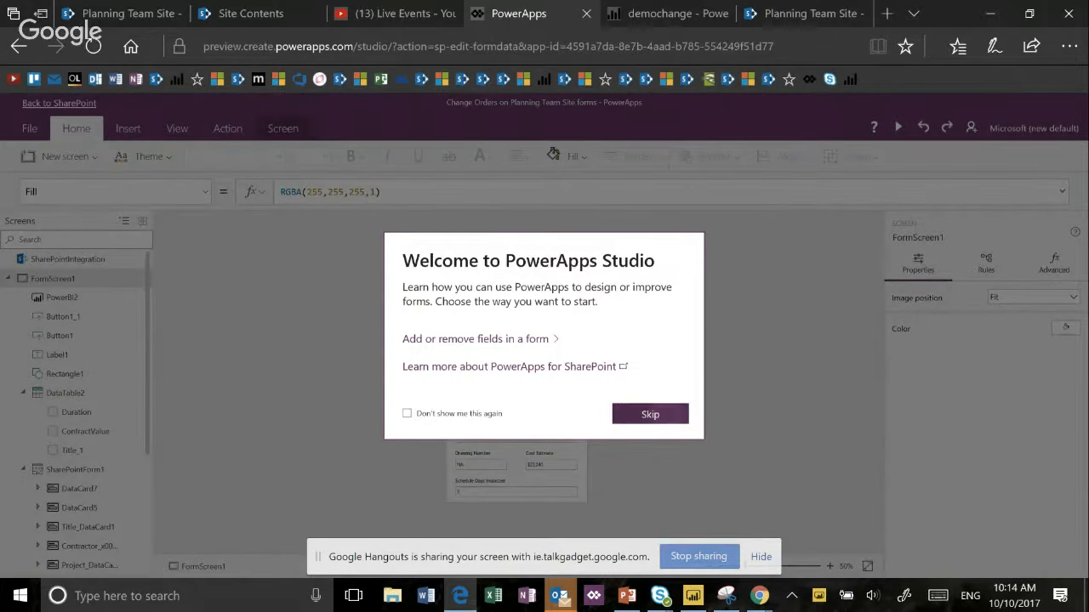
left_click(649, 414)
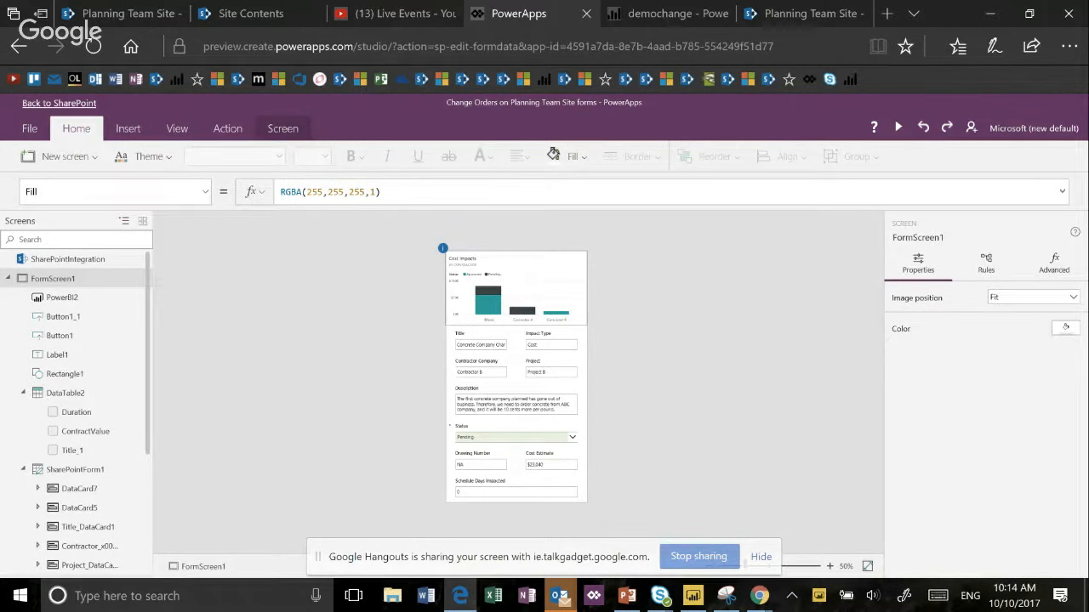
left_click(803, 565)
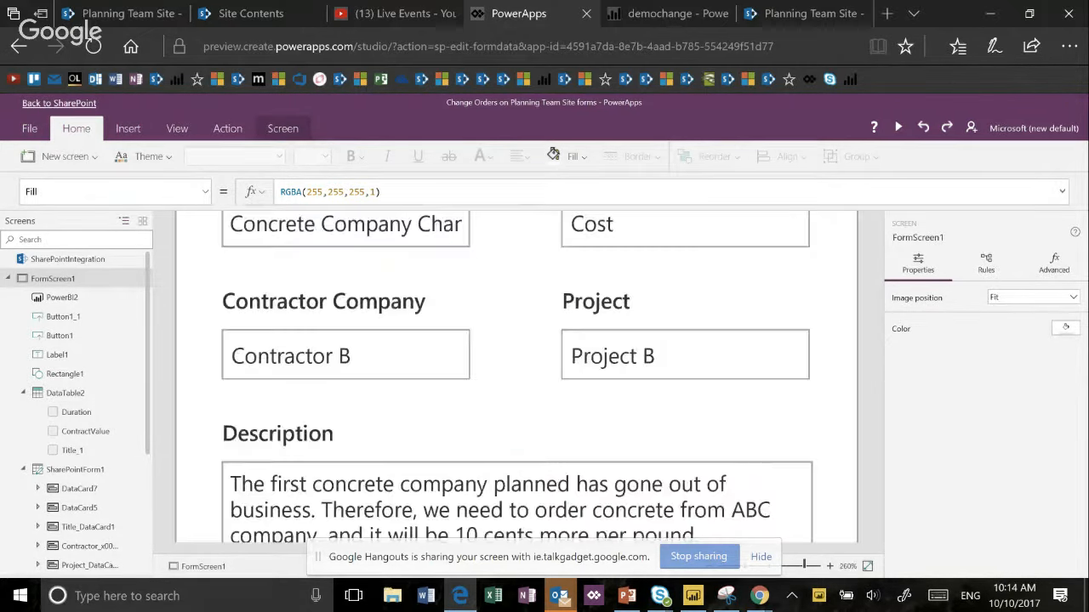
left_click(760, 558)
left_click(782, 566)
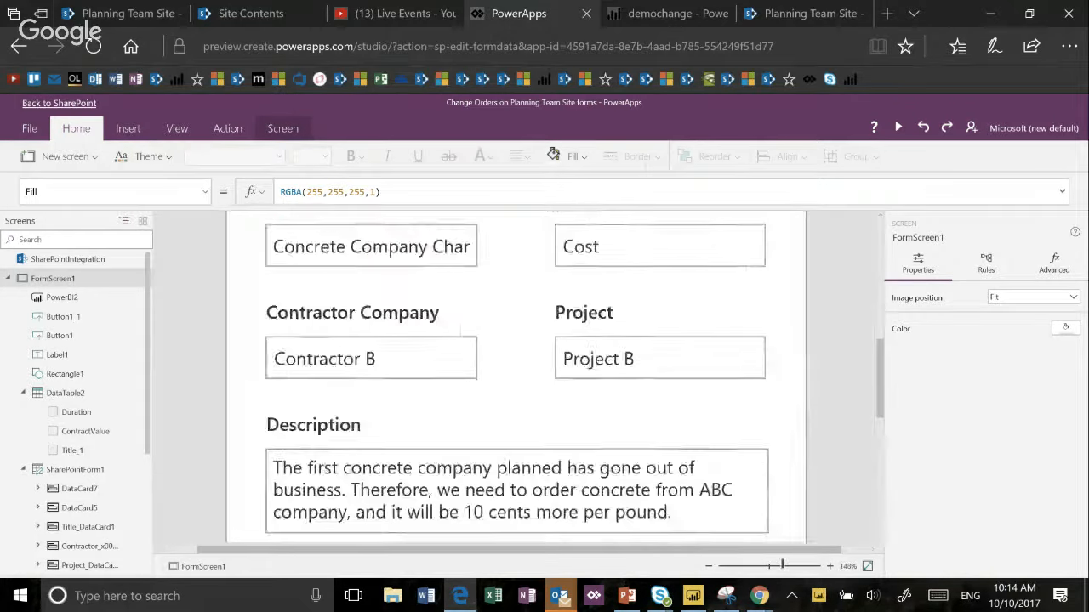
scroll(516, 374, "up", 5)
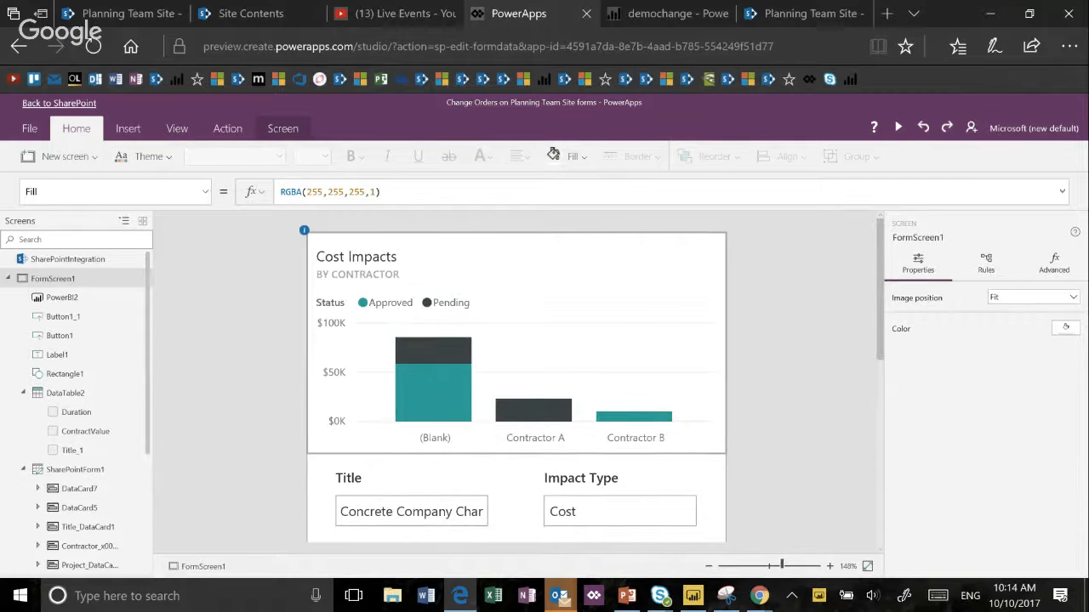
- Inspect the Cost Impacts Power BI tile's properties, select FormScreen1 again, and look over the form fields below the chart
left_click(516, 343)
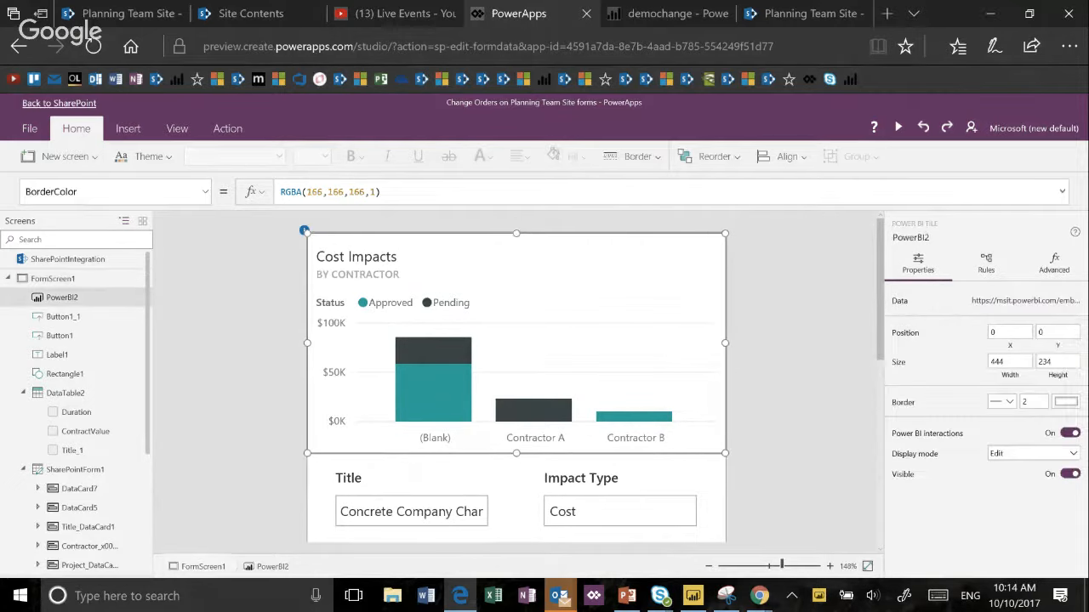
left_click(53, 279)
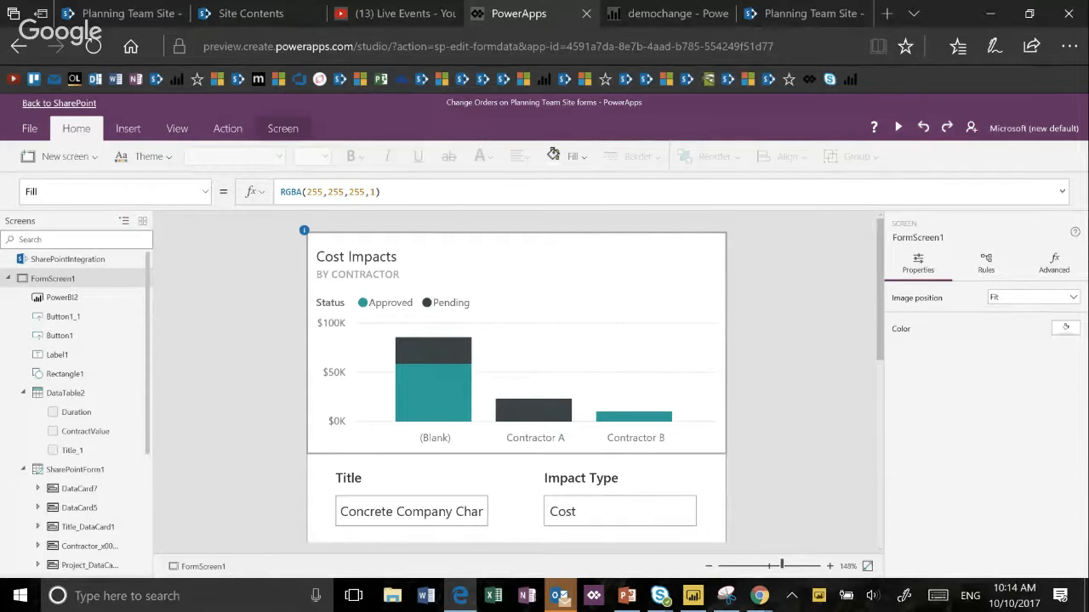
scroll(515, 377, "down", 1)
scroll(516, 377, "down", 5)
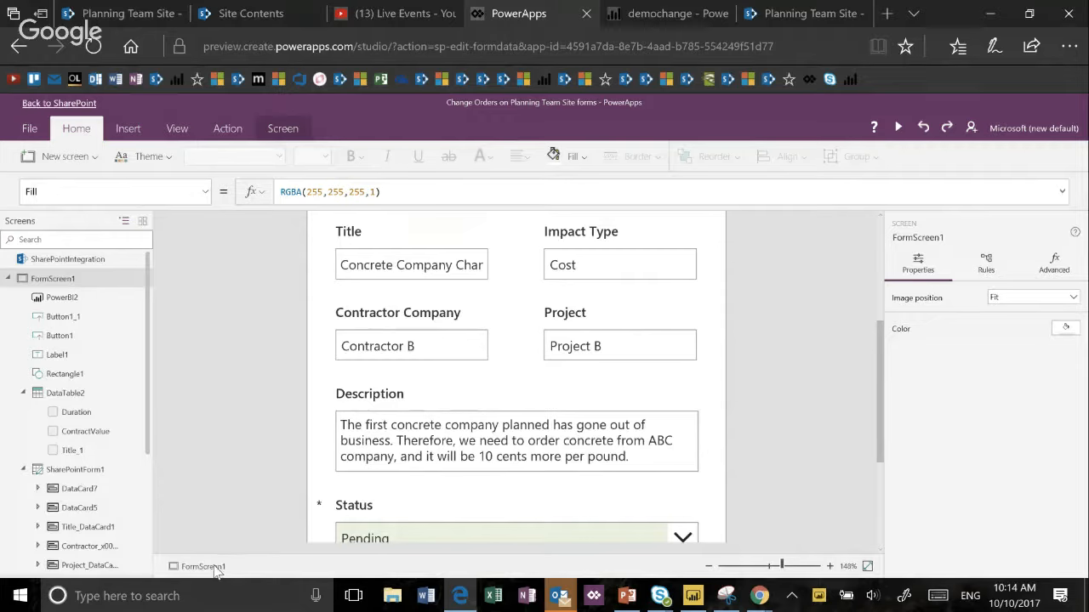
- Select the Description card and its parent SharePointForm1 to examine their properties and data source
left_click(533, 381)
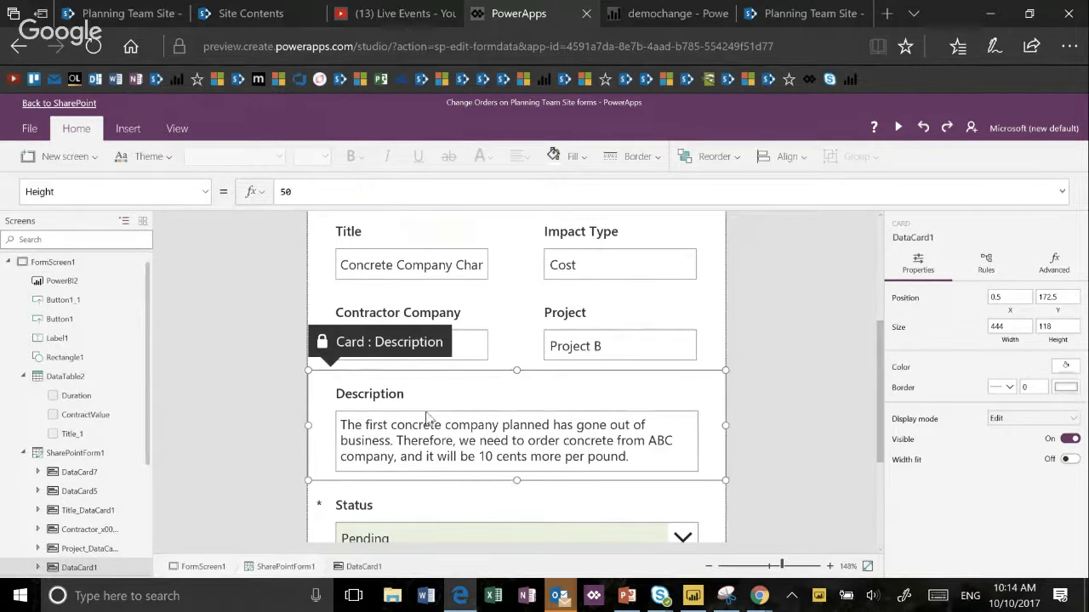
left_click(297, 570)
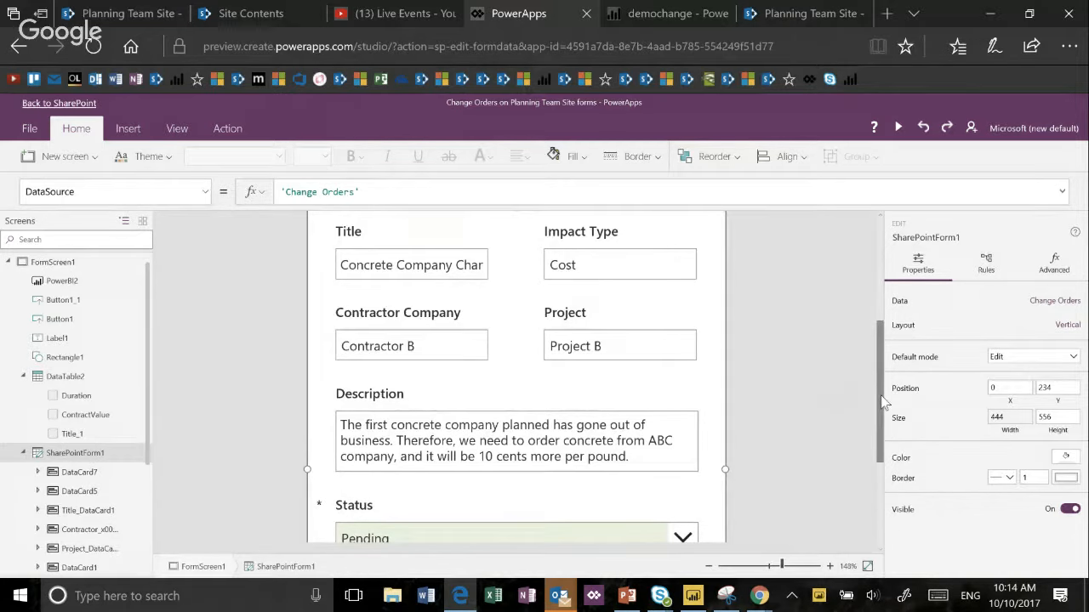
mouse_move(884, 402)
left_mouse_down()
mouse_move(882, 363)
mouse_move(886, 393)
left_mouse_up()
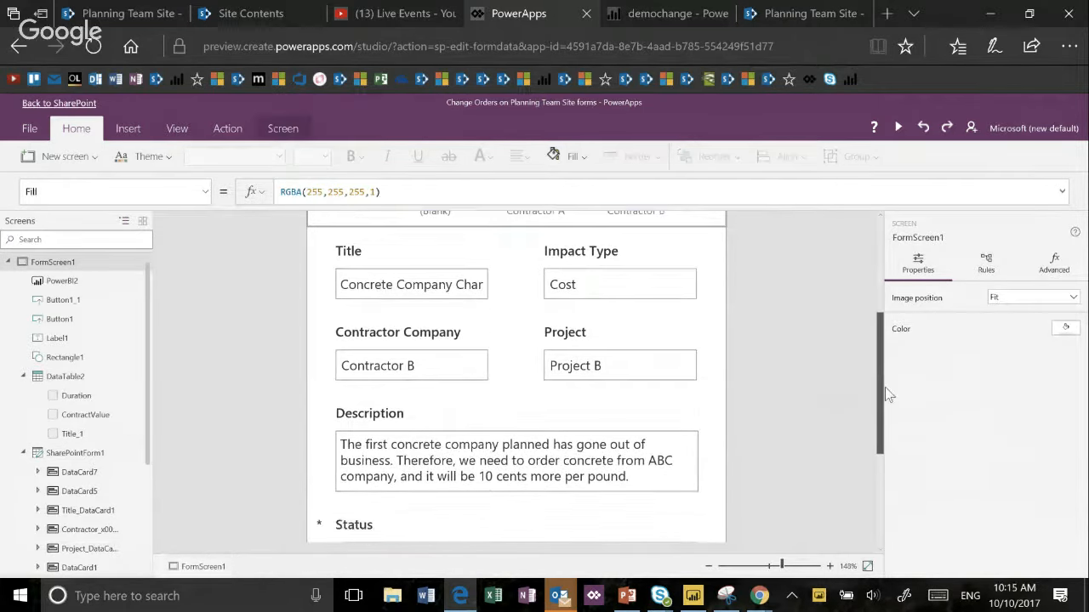
scroll(707, 375, "down", 1)
left_click(652, 427)
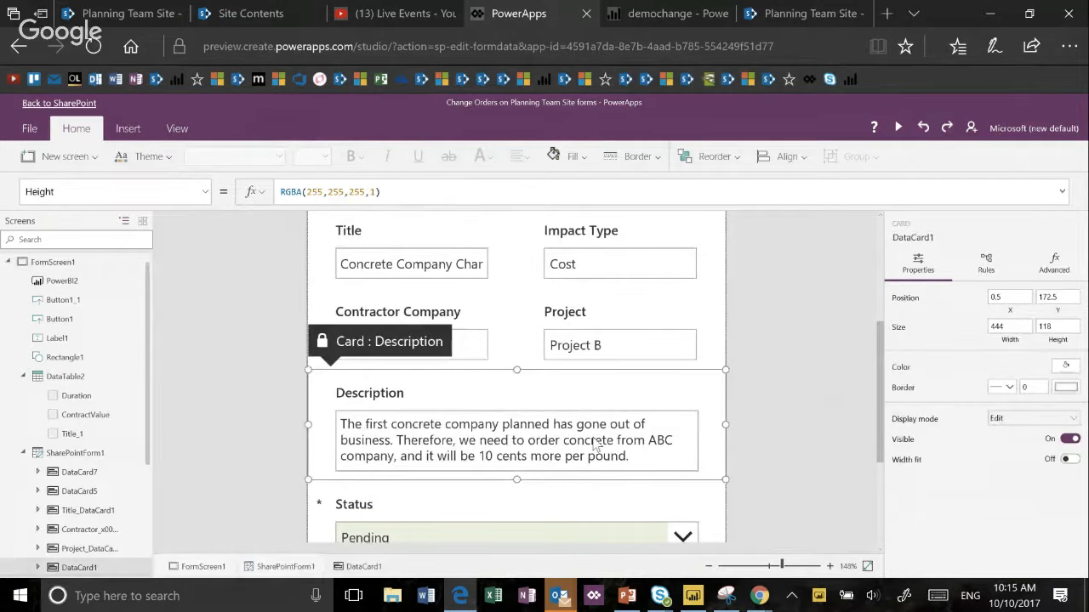
left_click(298, 565)
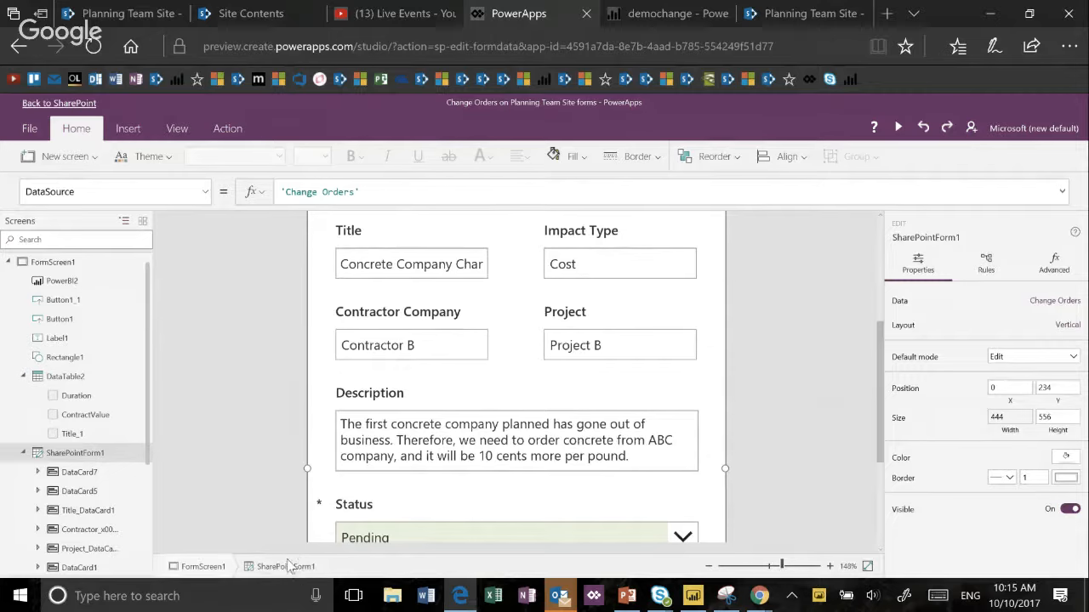
- Check the app's save and SharePoint list information, return to the canvas, and look over the form's fields
left_click(30, 132)
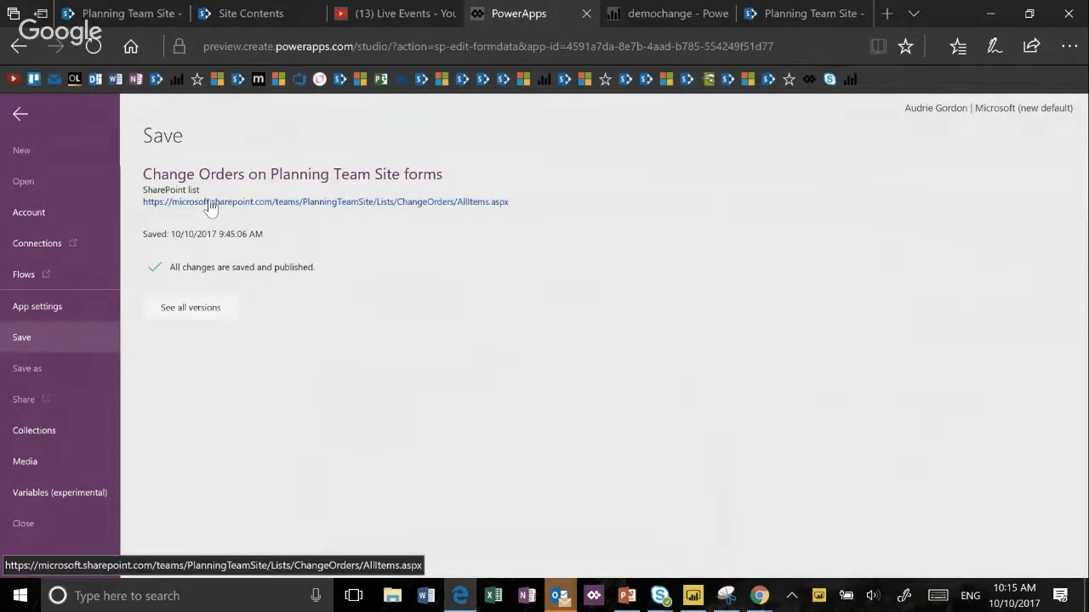
left_click(25, 120)
scroll(514, 325, "down", 1)
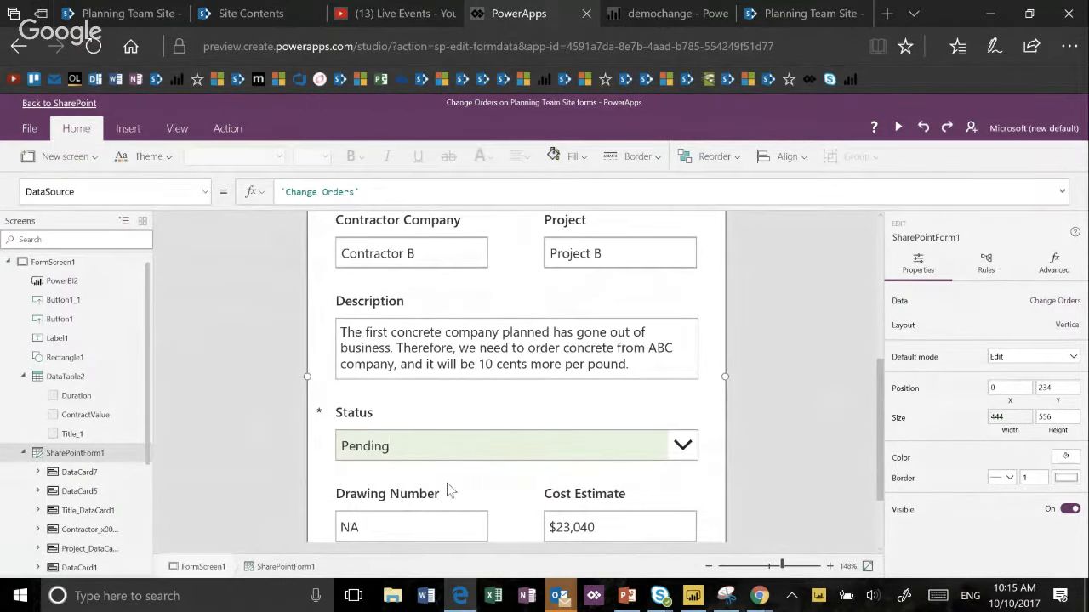
scroll(561, 394, "up", 1)
scroll(562, 394, "up", 2)
scroll(557, 394, "down", 1)
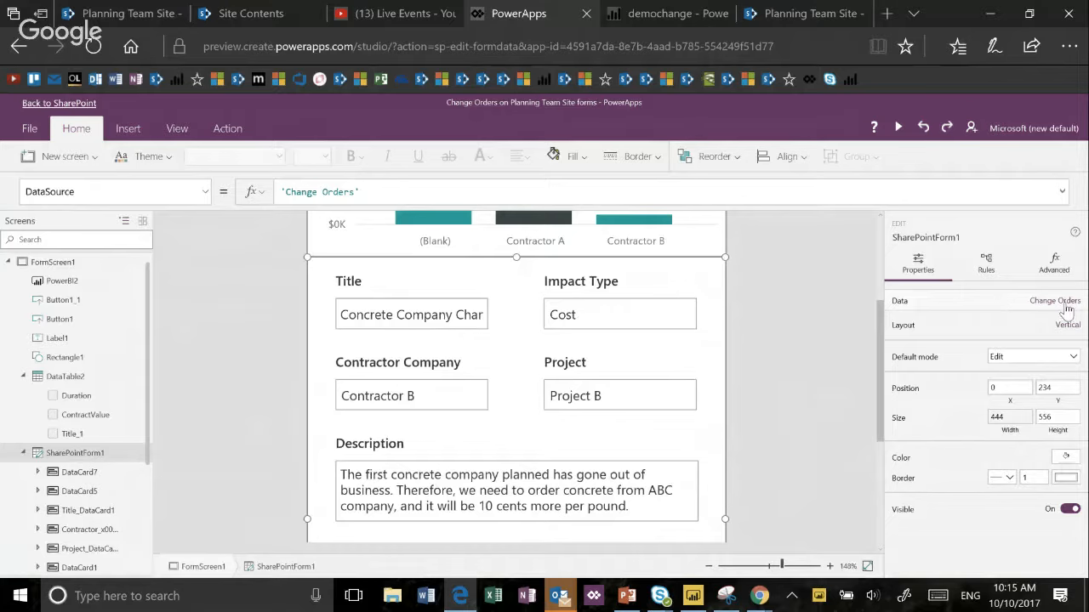
- Open the form's Change Orders data settings and review the column, layout and field options
left_click(1067, 312)
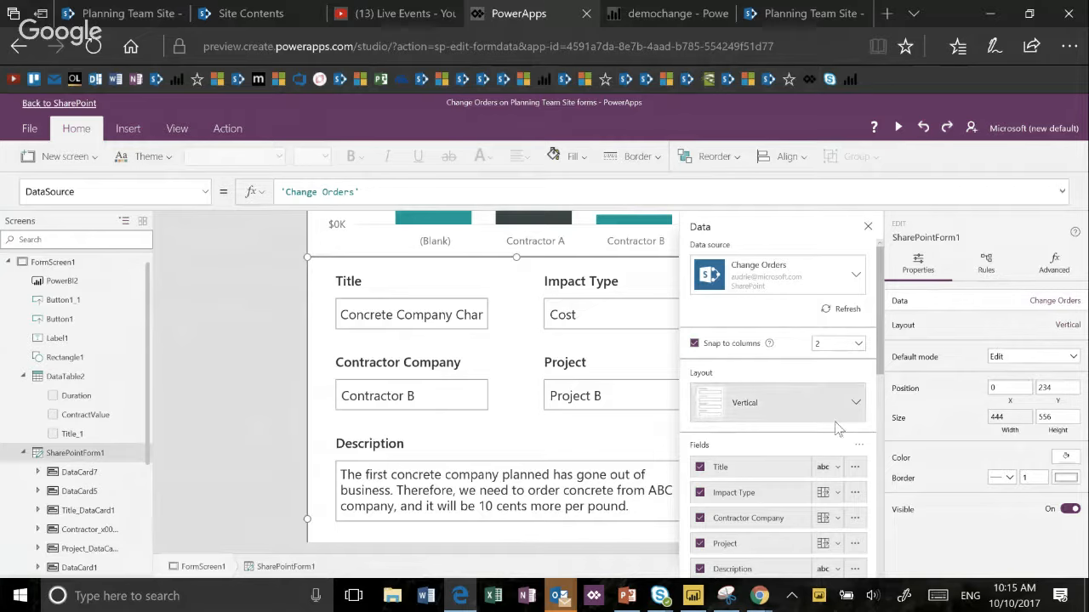
scroll(771, 497, "down", 2)
scroll(770, 493, "up", 5)
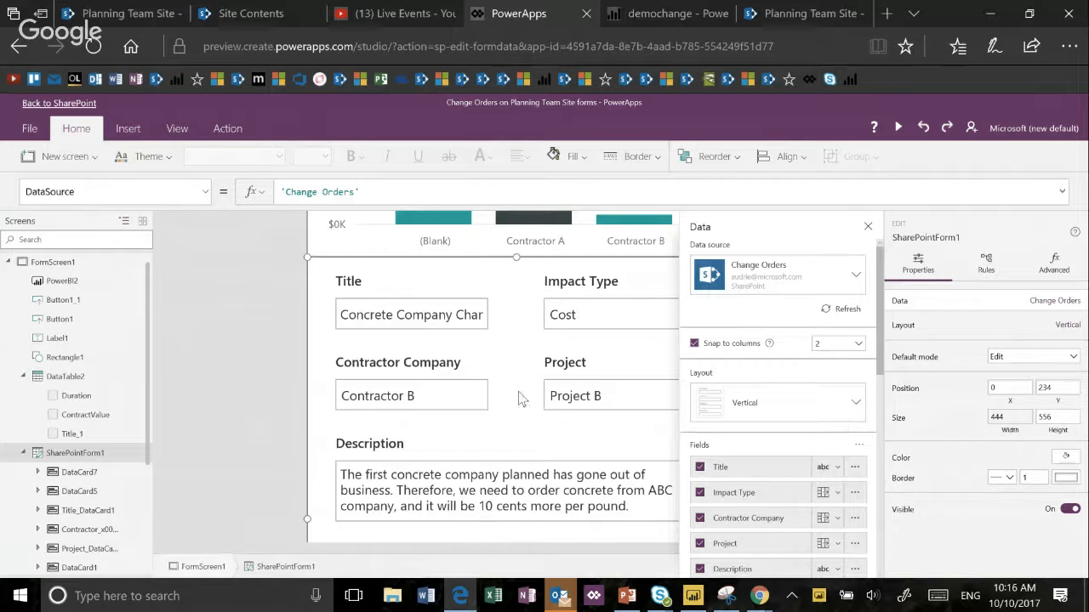
- Widen the Title card to the form's full width of 444 and check how the fields are rearranged
left_click(495, 335)
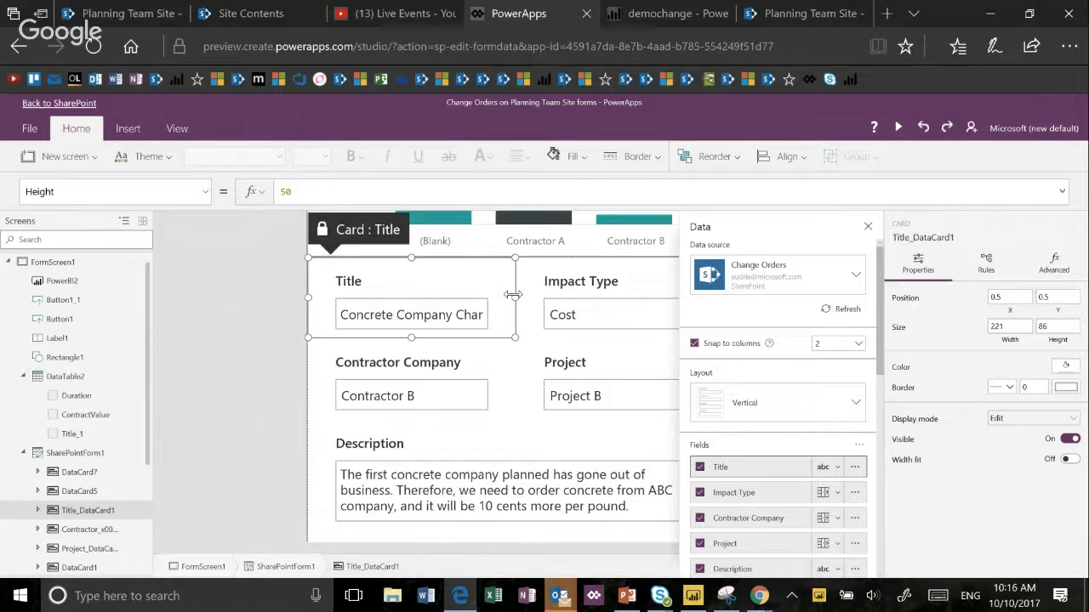
left_click_drag(514, 294, 659, 302)
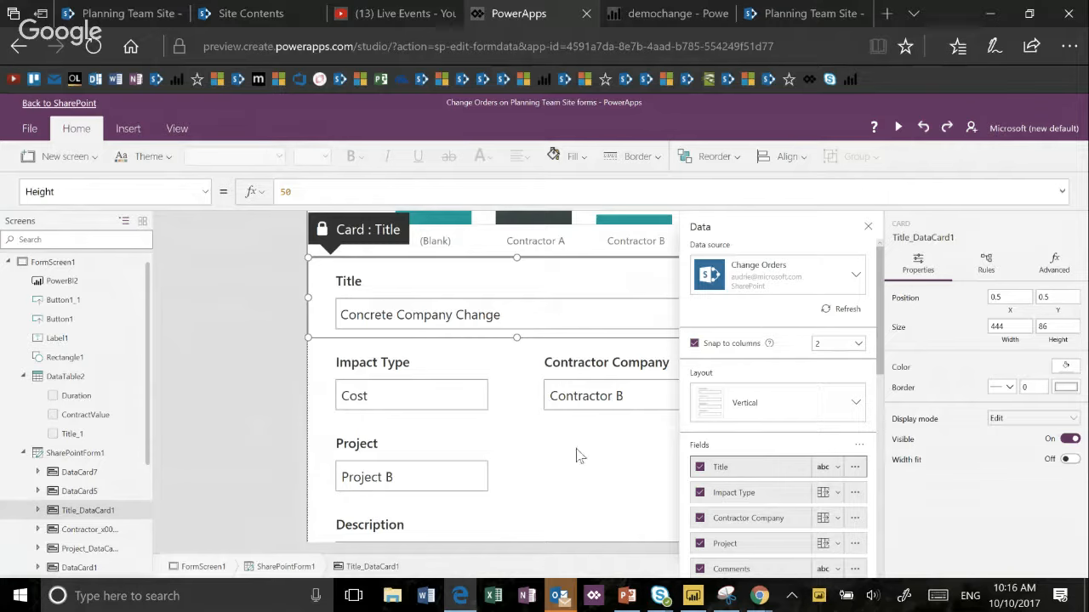
scroll(579, 454, "down", 2)
scroll(578, 454, "up", 4)
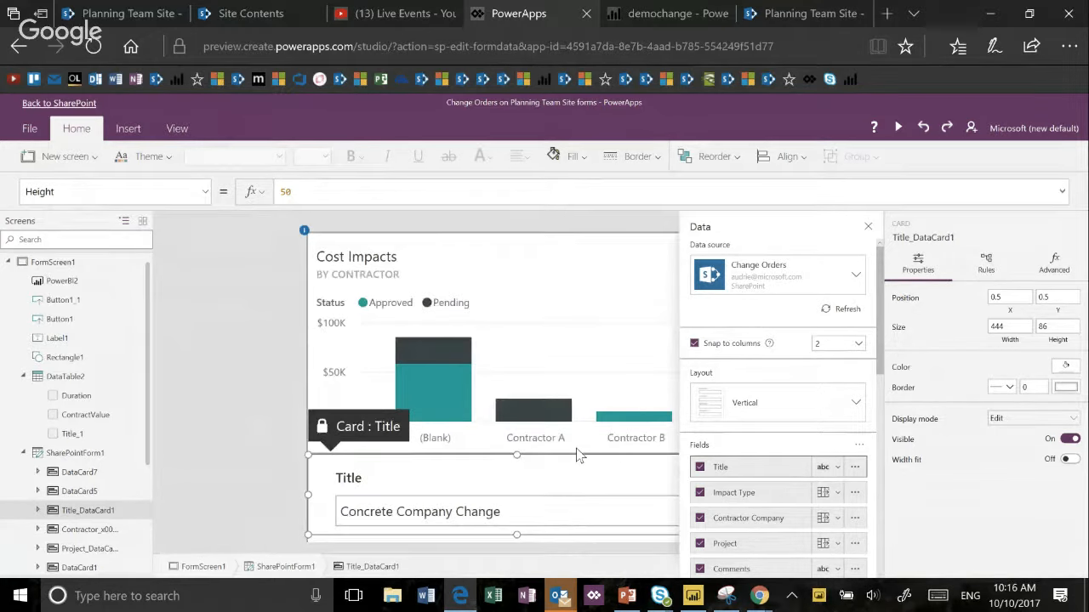
- Select the Cost Impacts Power BI tile and the Description card to view their settings, and look over the form's remaining fields
left_click(577, 453)
scroll(570, 496, "down", 4)
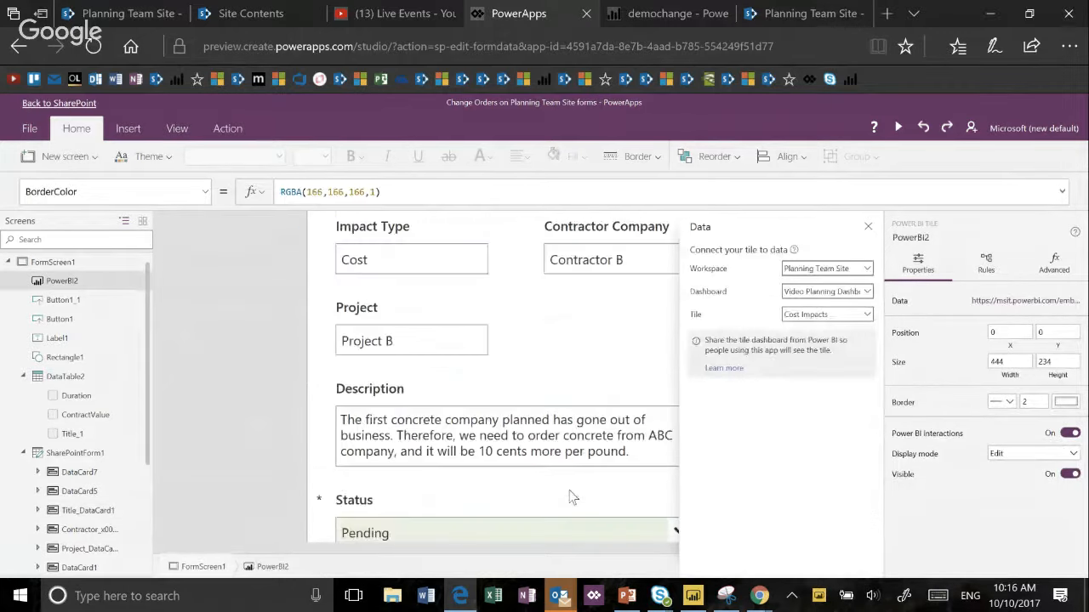
left_click(487, 351)
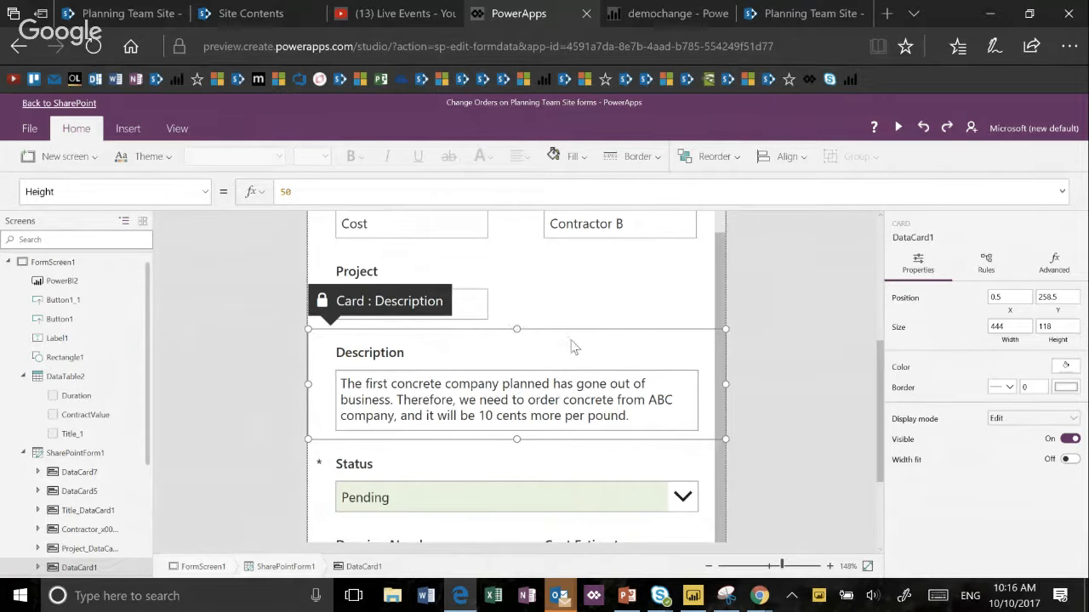
scroll(568, 364, "down", 3)
scroll(570, 368, "up", 8)
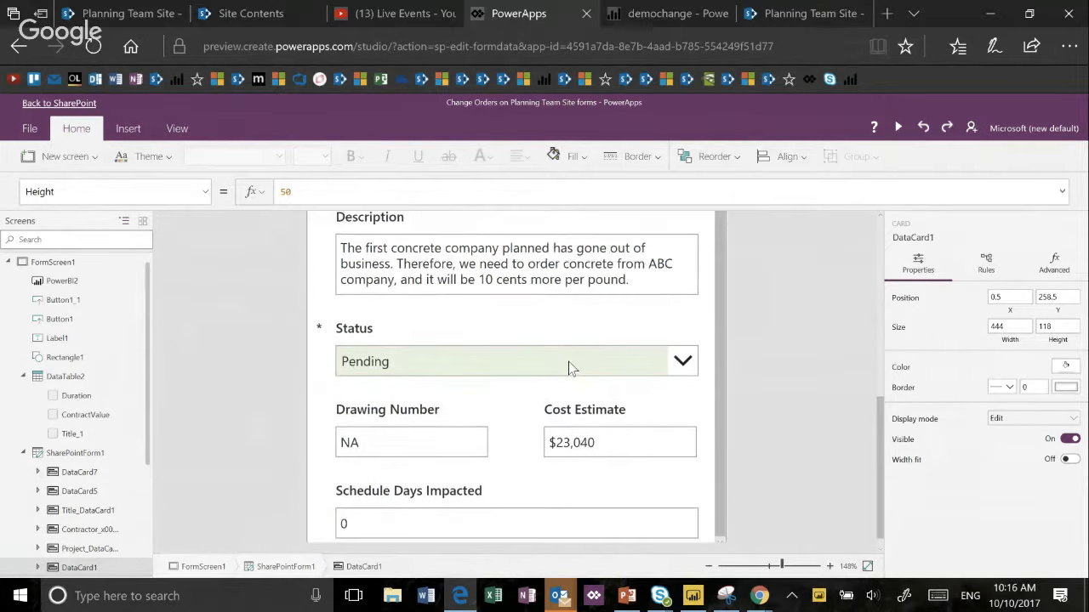
scroll(570, 367, "down", 3)
scroll(570, 367, "down", 3)
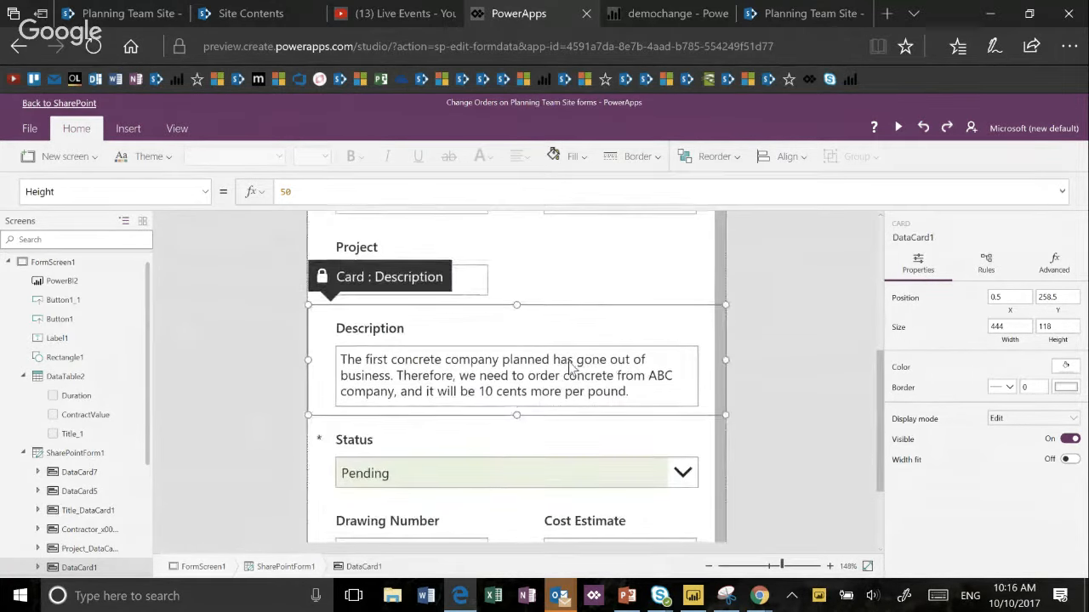
scroll(571, 369, "up", 3)
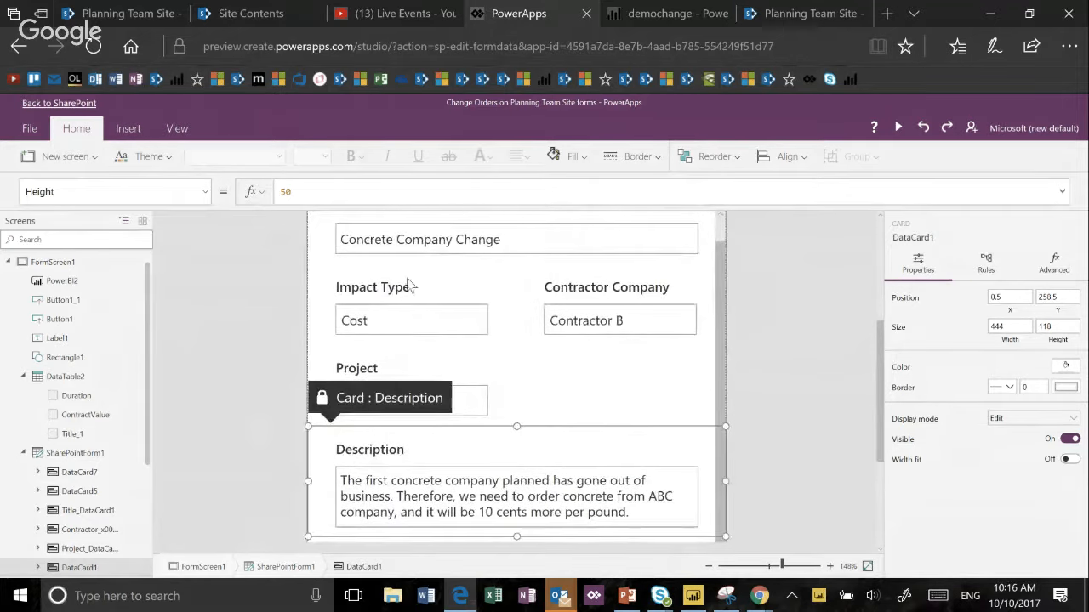
- Select the Impact Type card and open the app's media library to browse for image files
left_click(420, 332)
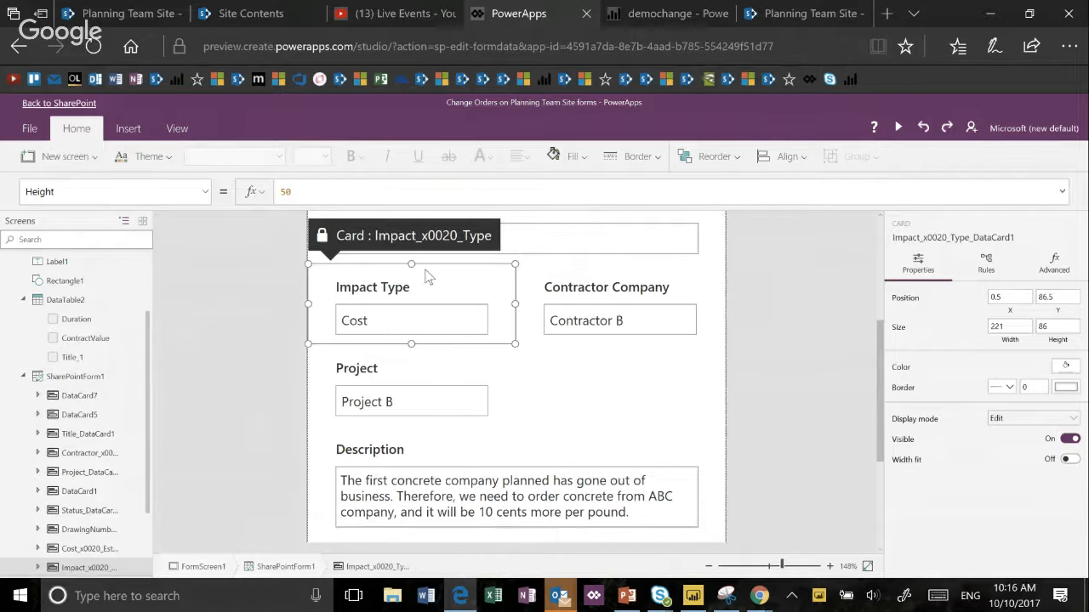
left_click(130, 129)
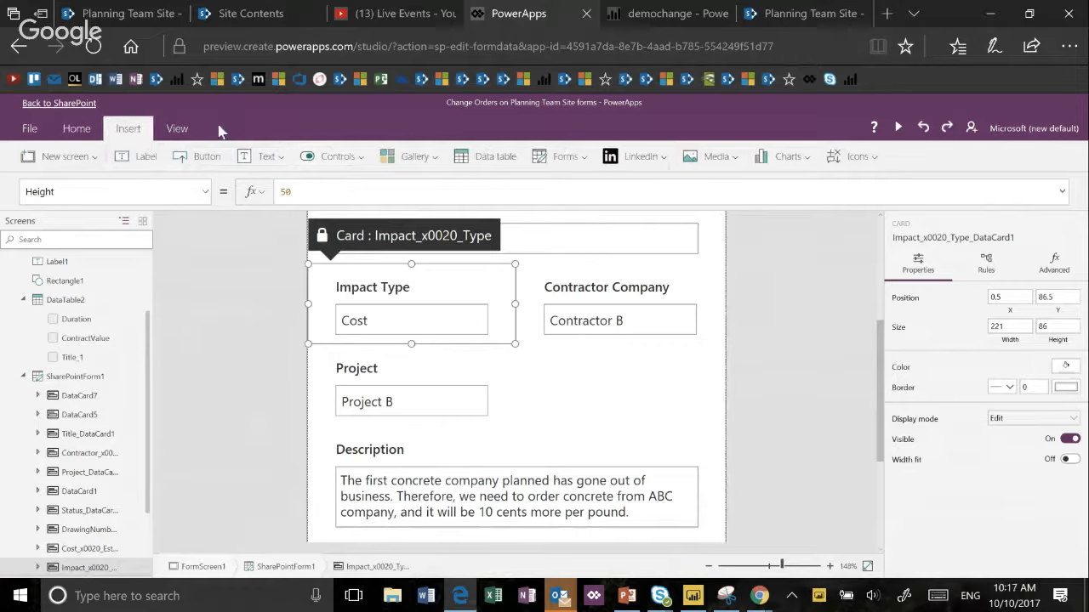
left_click(192, 128)
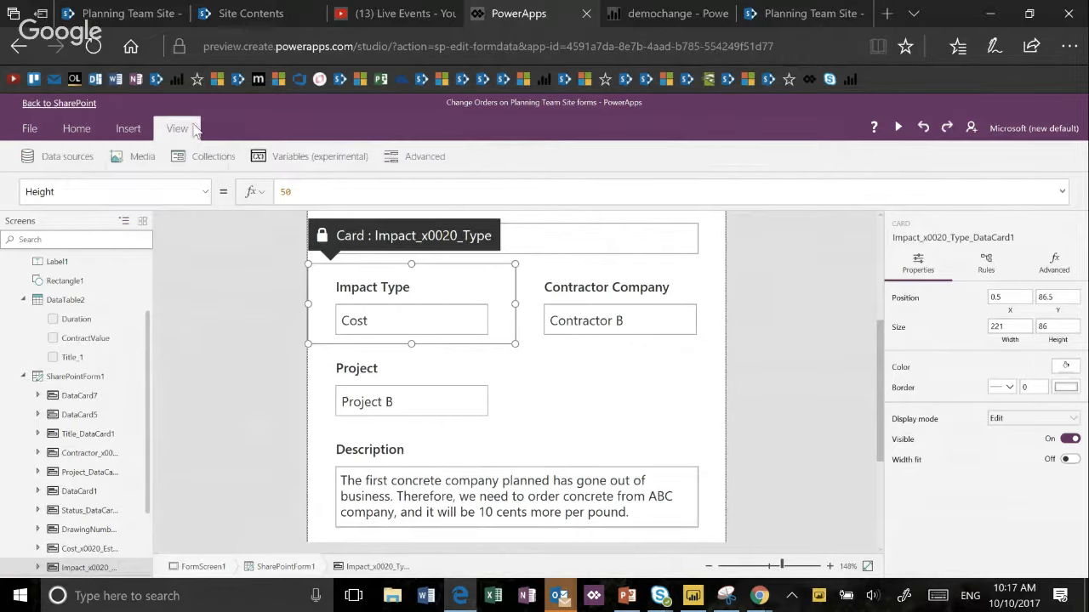
left_click(139, 158)
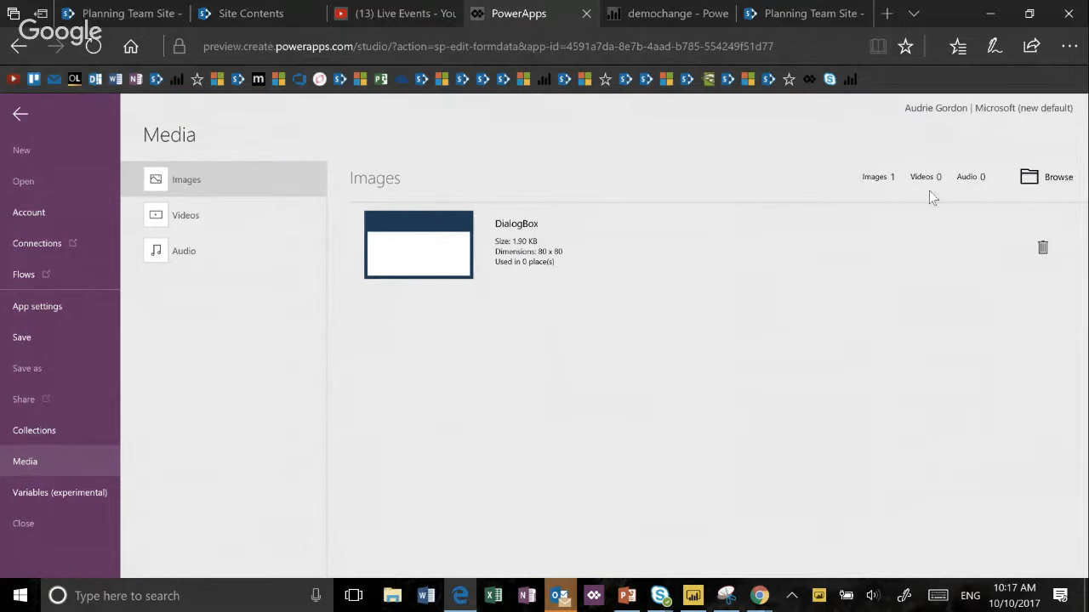
left_click(1037, 189)
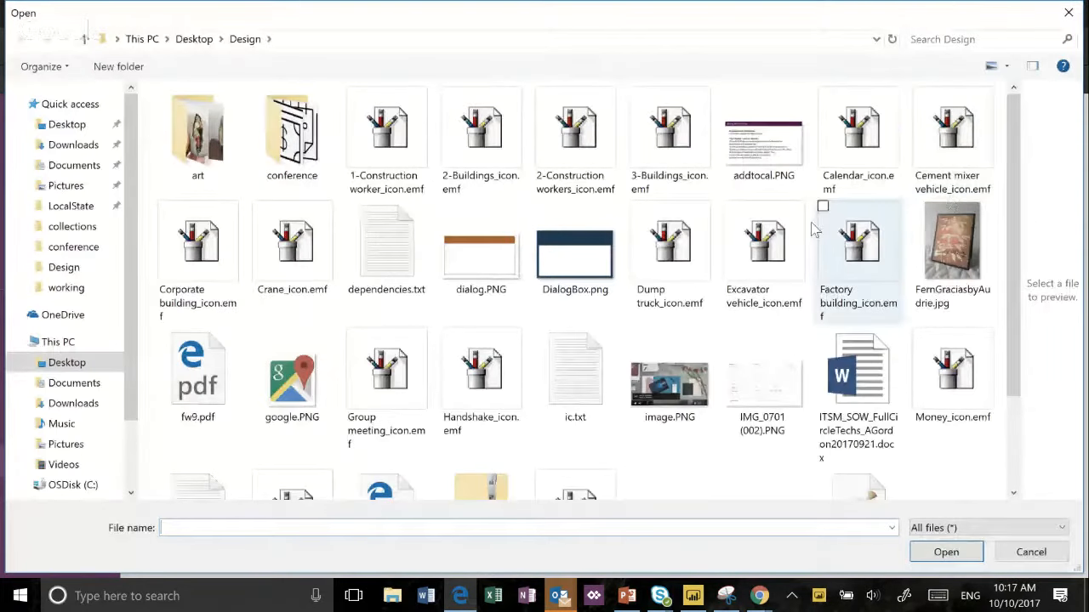
- Add CalendarIcon.png and CostIcon.png from the Desktop's Design\conference folder to the app's media images
left_click(117, 126)
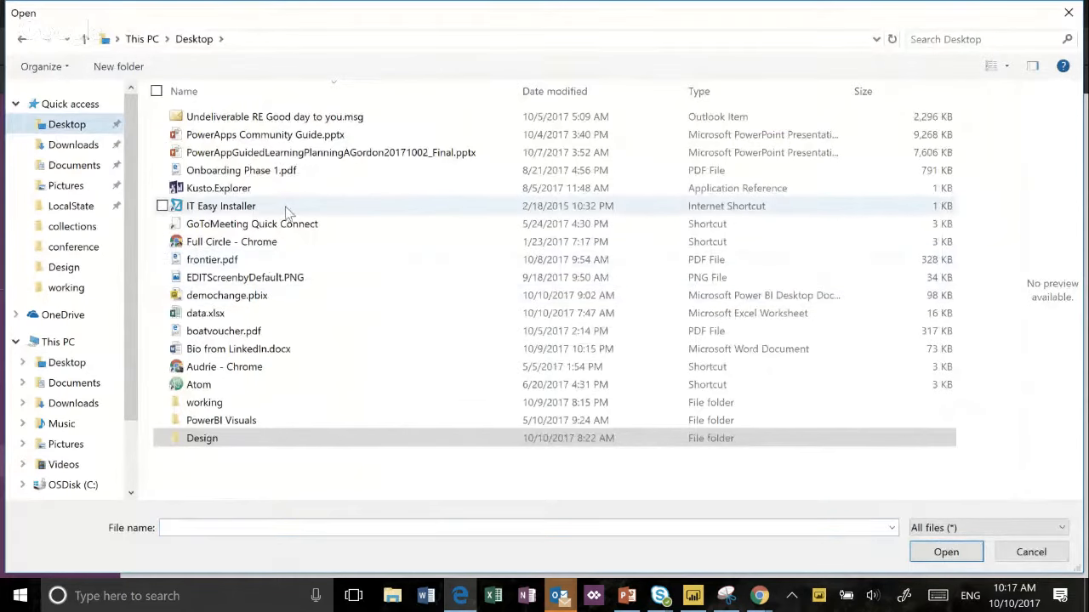
left_click(252, 443)
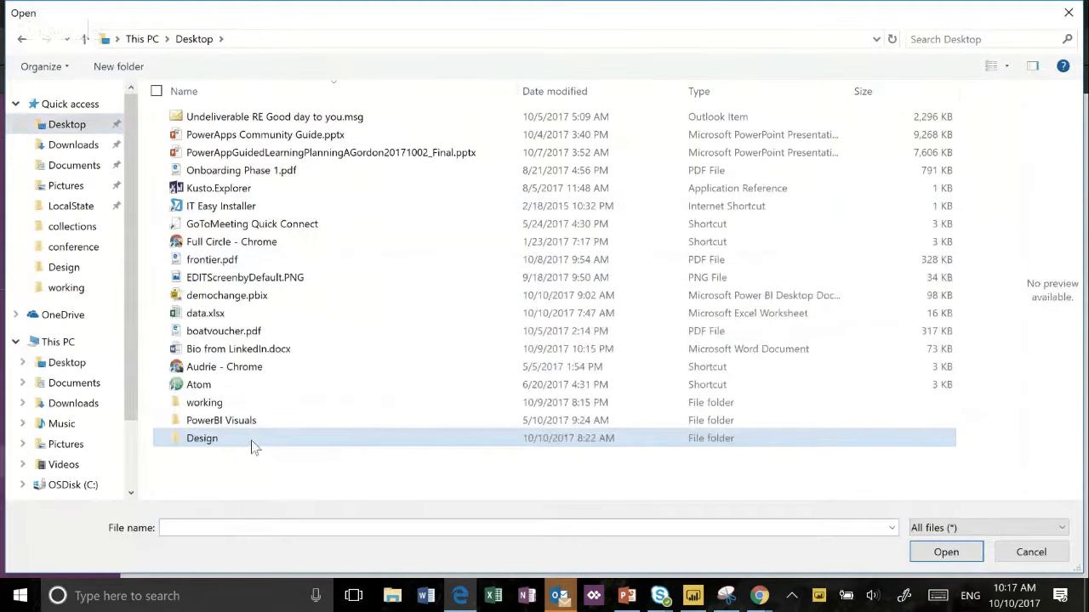
double_click(251, 443)
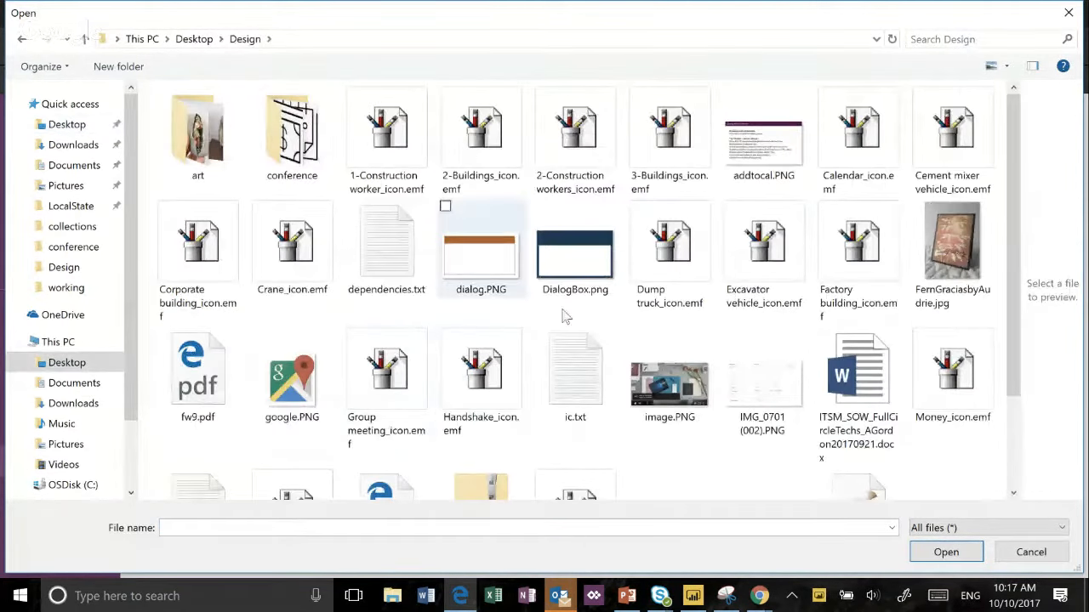
scroll(598, 343, "down", 1)
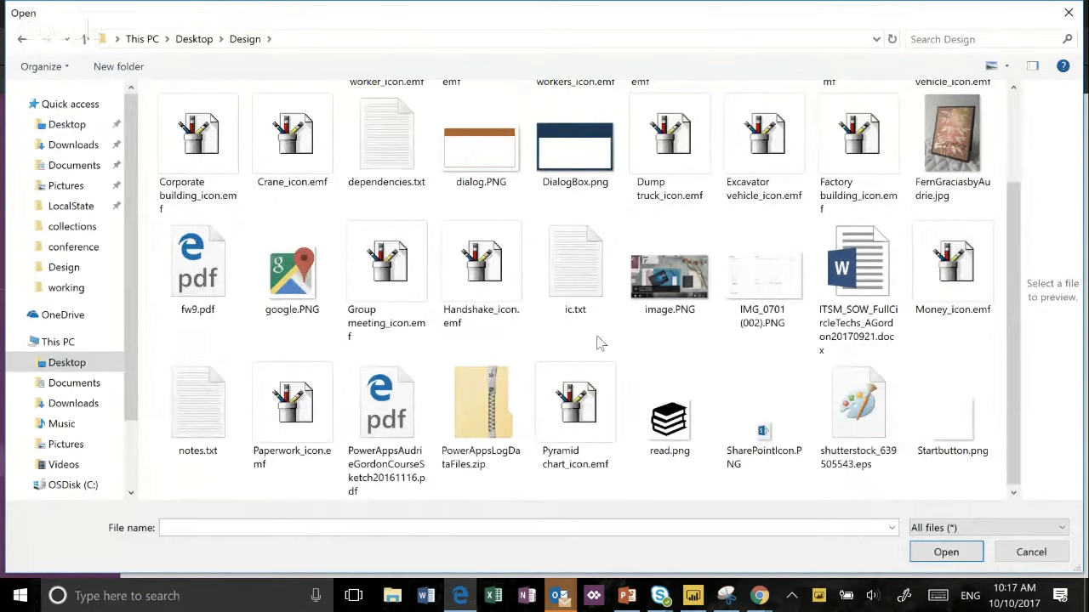
scroll(598, 342, "up", 1)
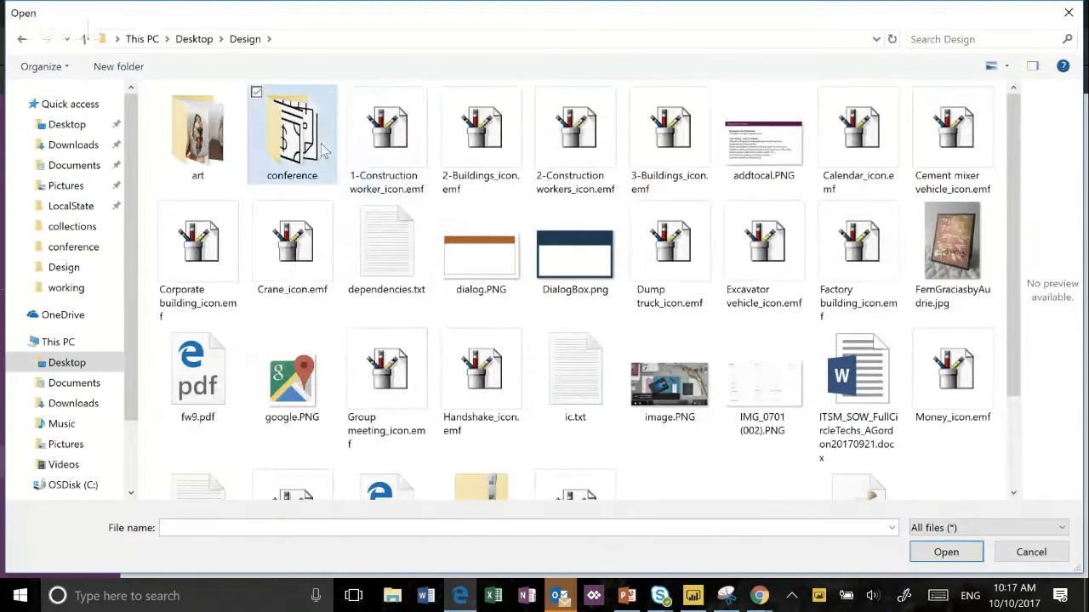
double_click(292, 141)
left_click(198, 150)
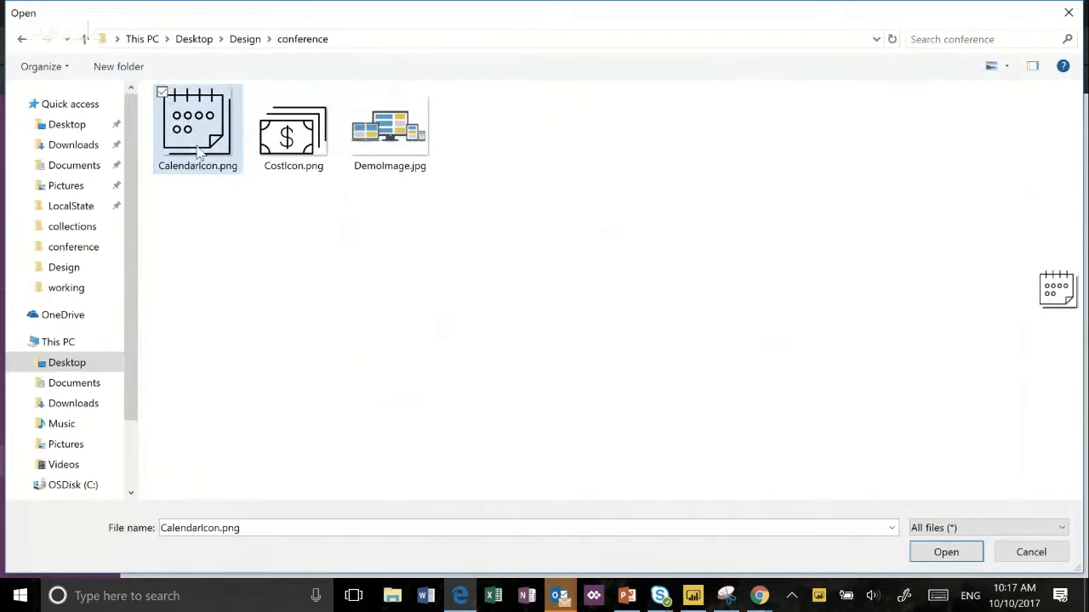
left_click(283, 149, "ctrl")
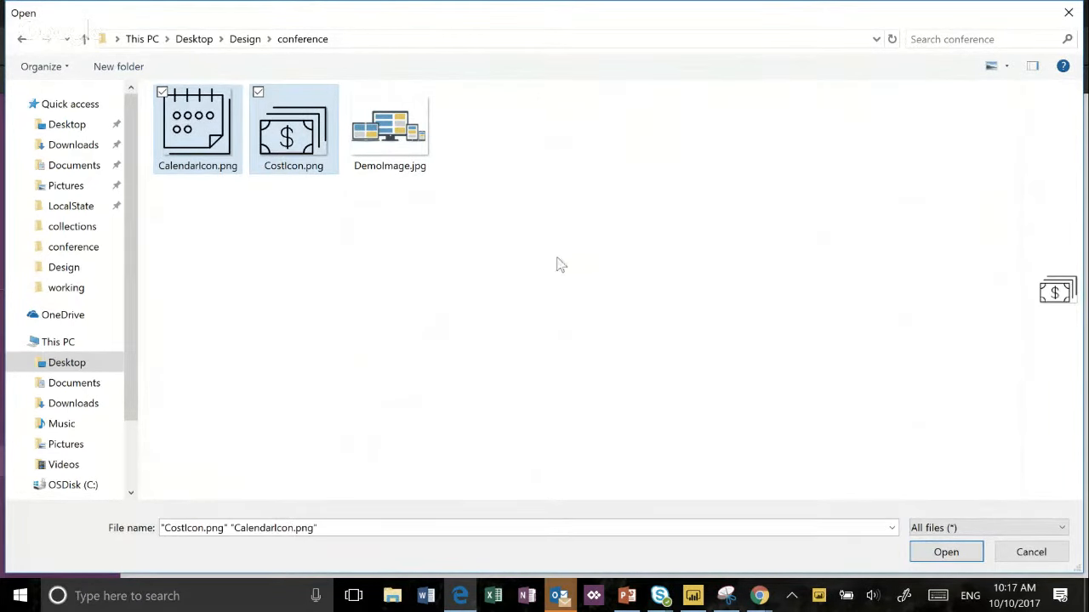
left_click(931, 549)
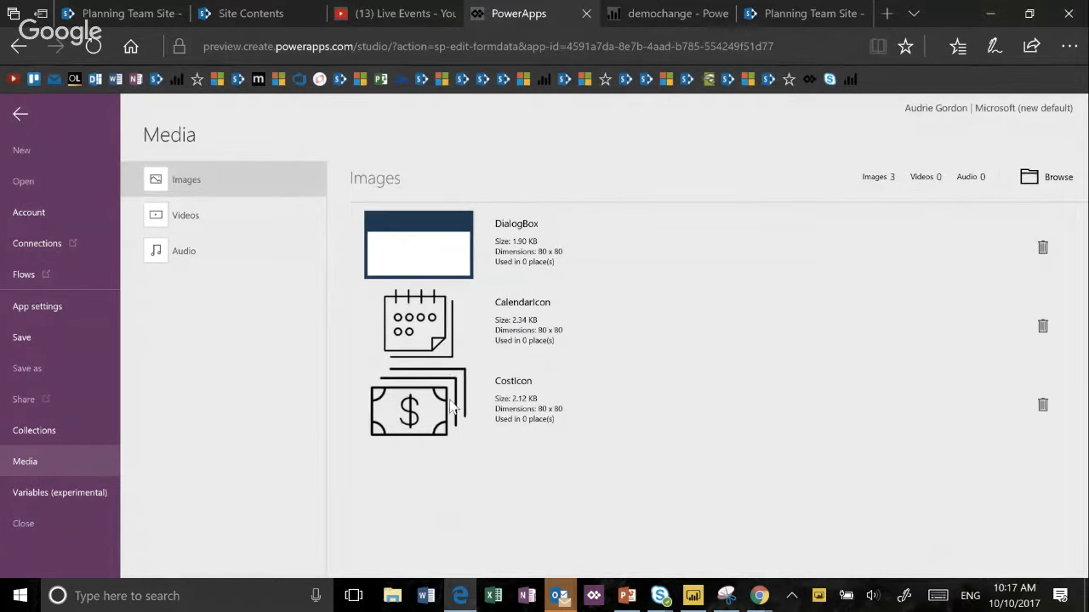
- Return to the form and unlock the Impact Type card's properties for editing
left_click(20, 115)
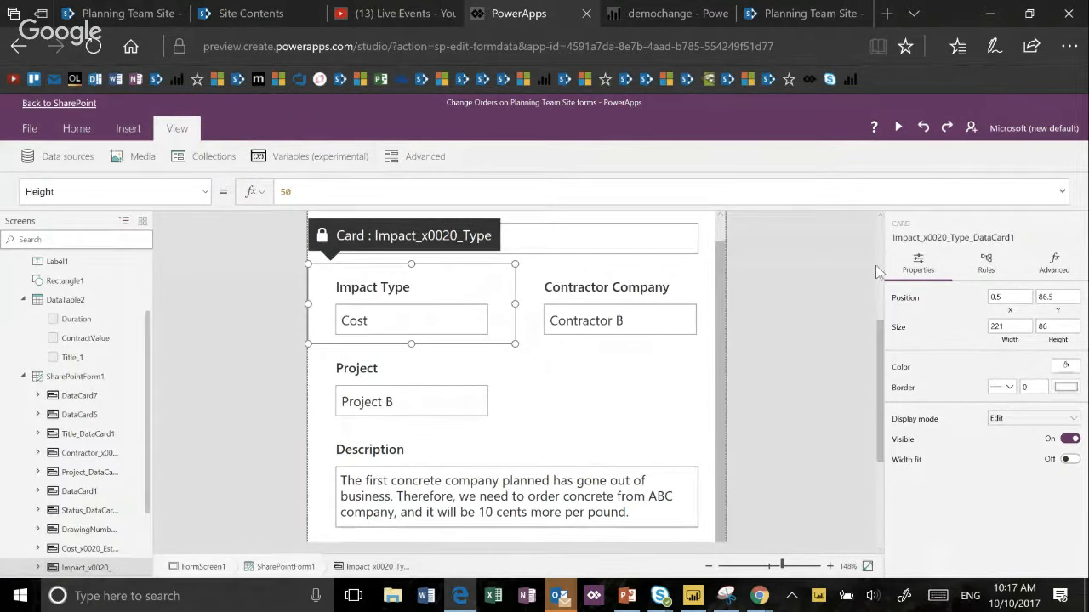
left_click(1039, 274)
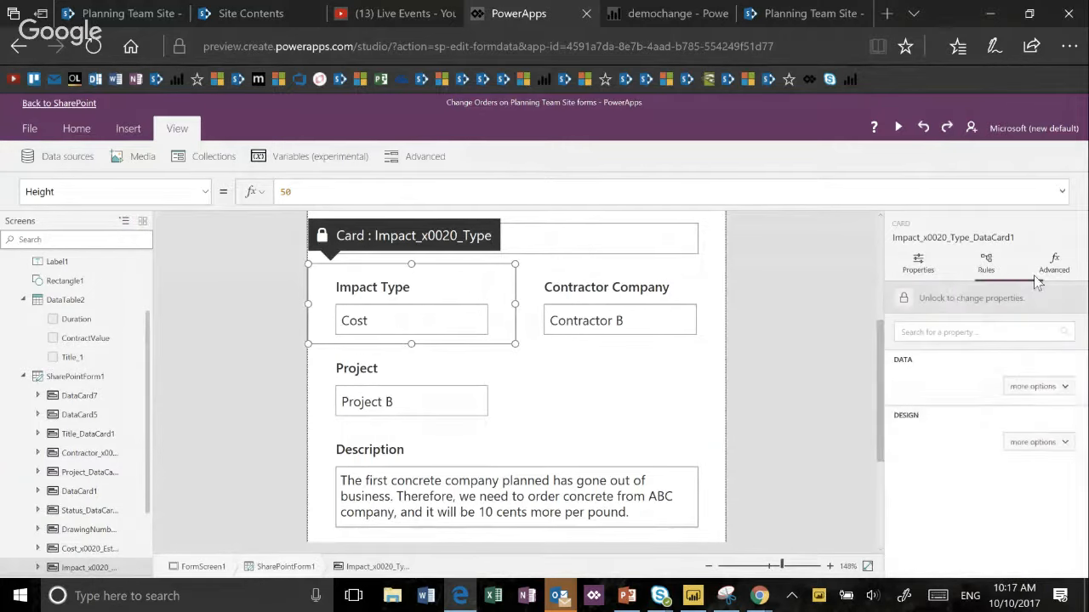
left_click(905, 300)
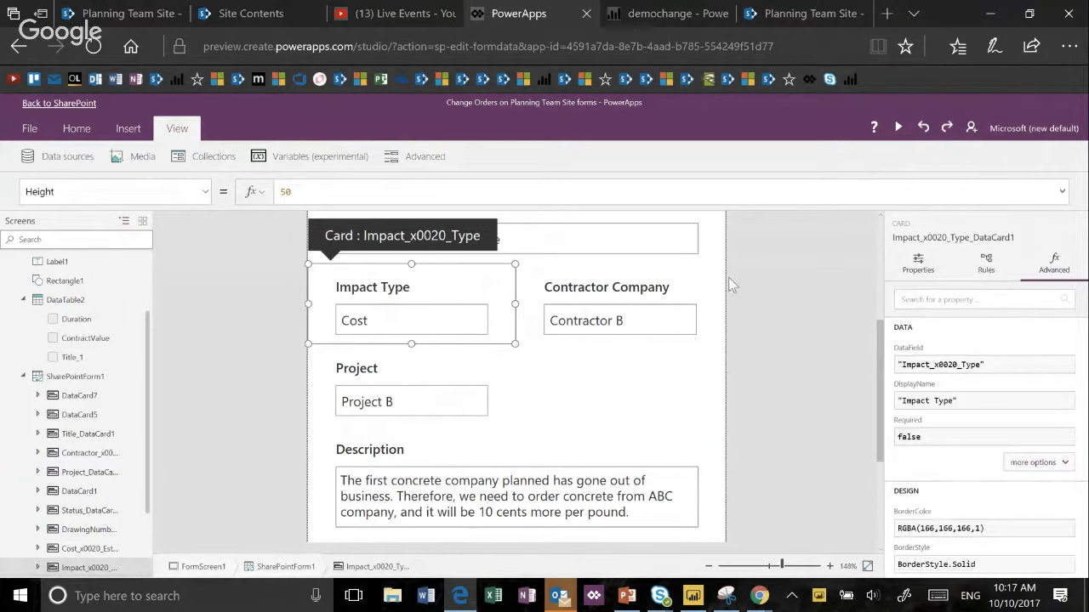
- Insert an image into the Impact Type card, shrink it to icon size, and place it beside the Impact Type label
left_click(128, 129)
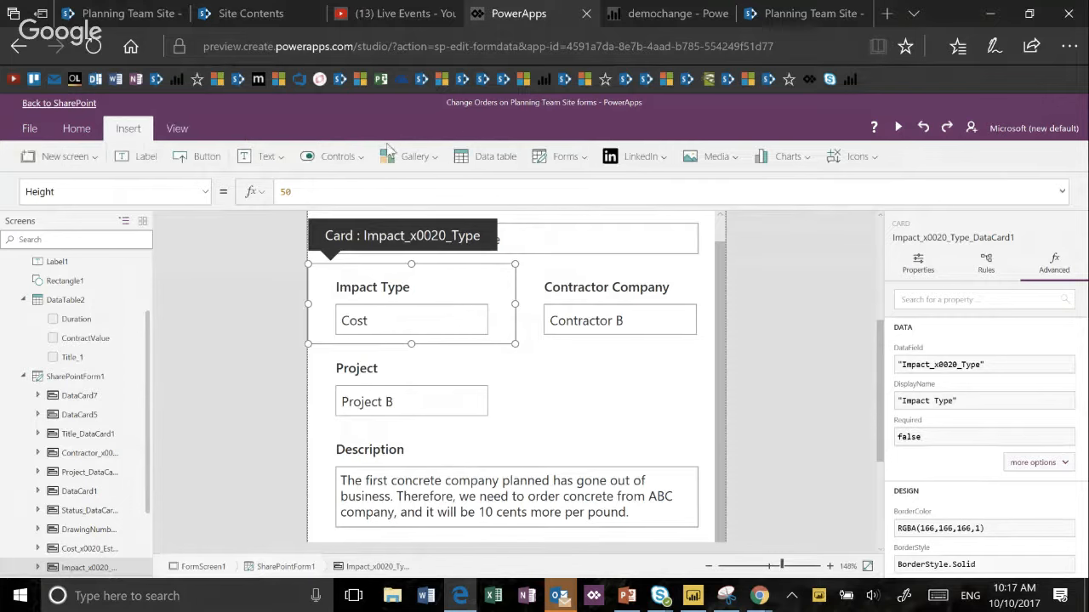
left_click(714, 162)
left_click(716, 185)
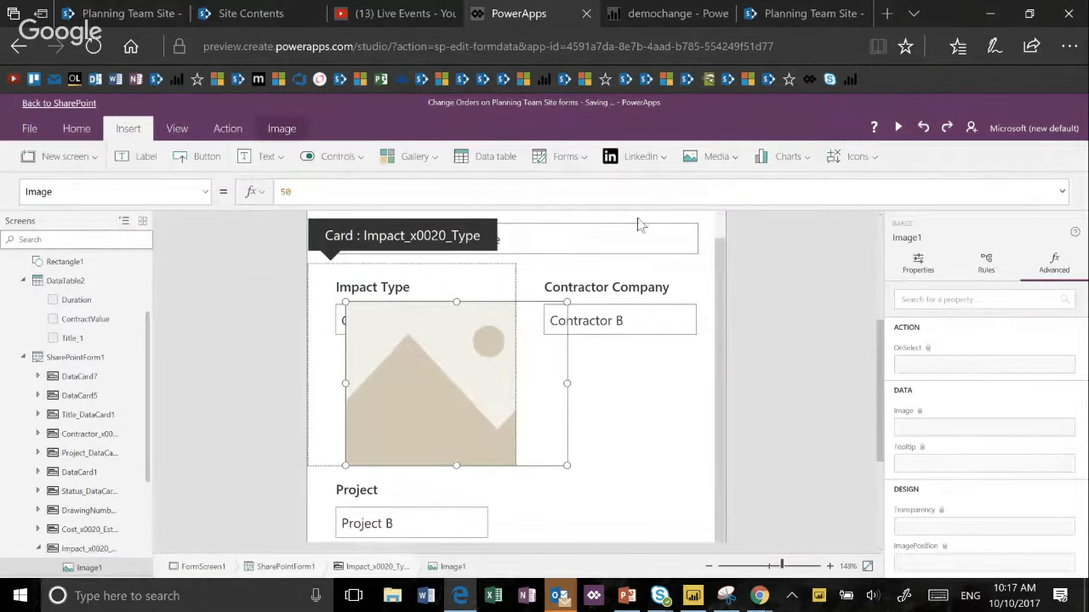
left_click_drag(566, 300, 498, 265)
left_click_drag(510, 304, 480, 298)
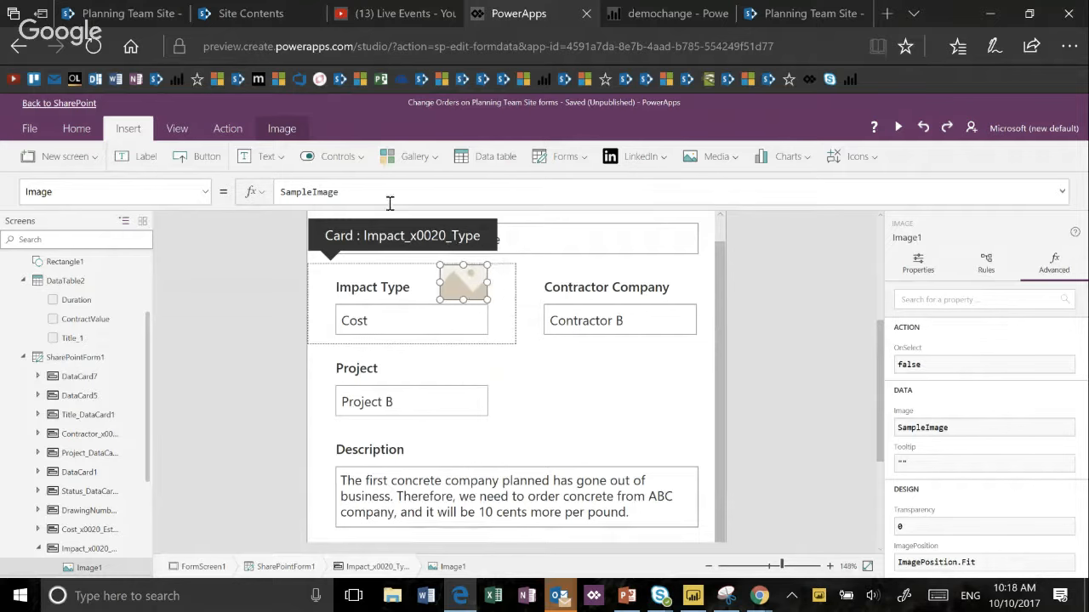
- Set the new image's Image property to CalendarIcon
double_click(336, 193)
type("c")
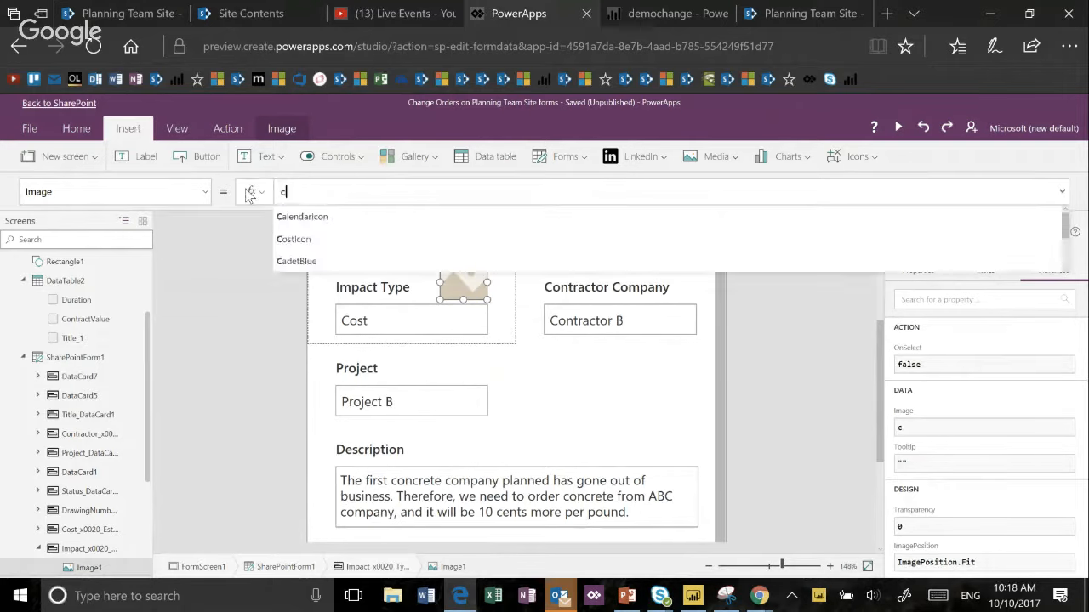
type("a")
key("Tab")
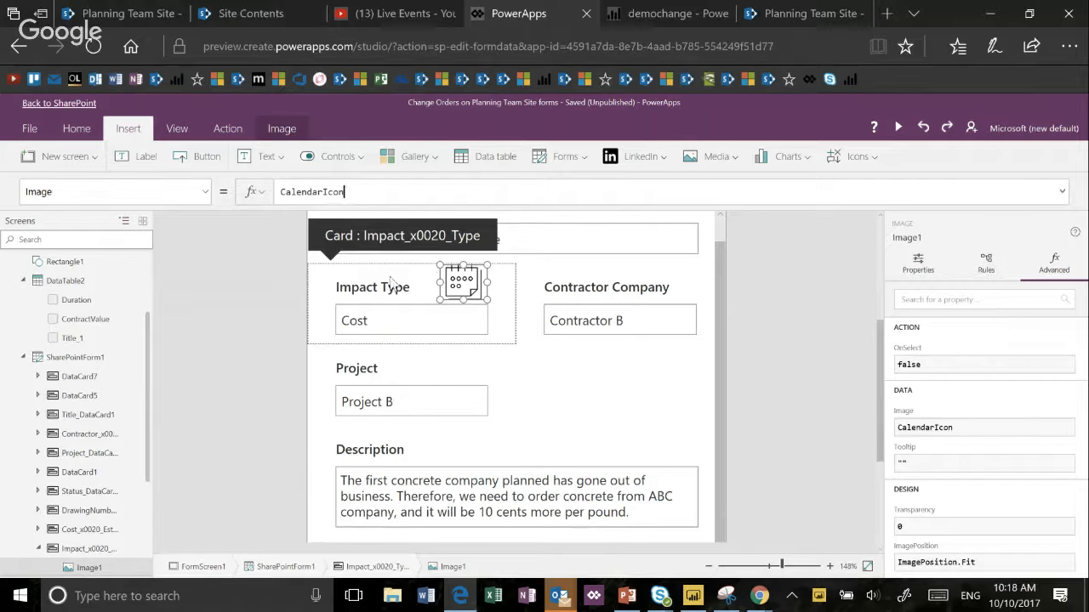
- Select the Impact Type value field to check its control name and data properties
left_click(282, 192)
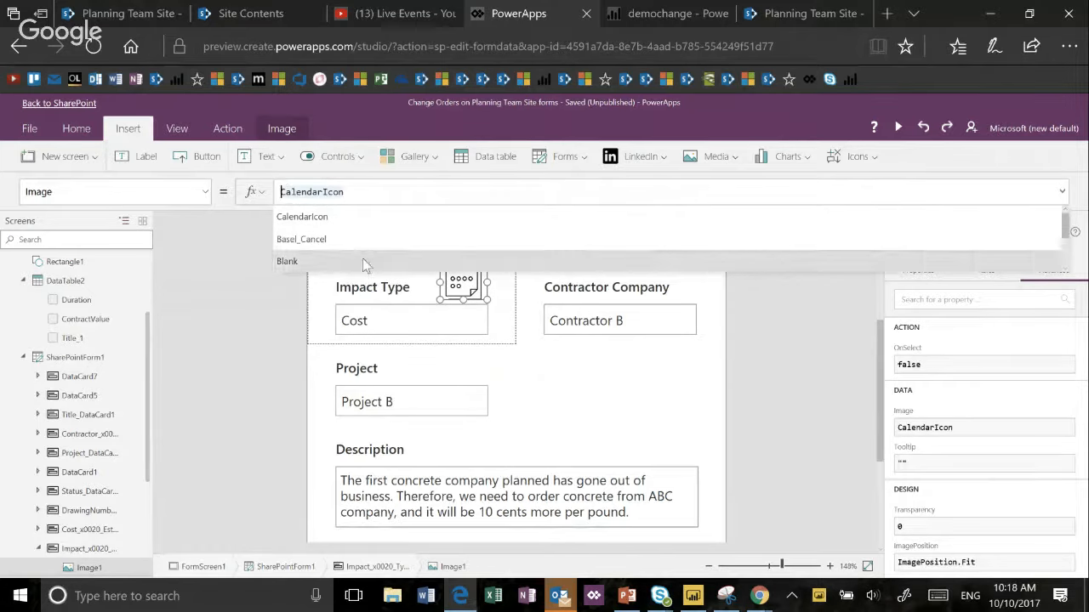
left_click(391, 311)
left_click(391, 311)
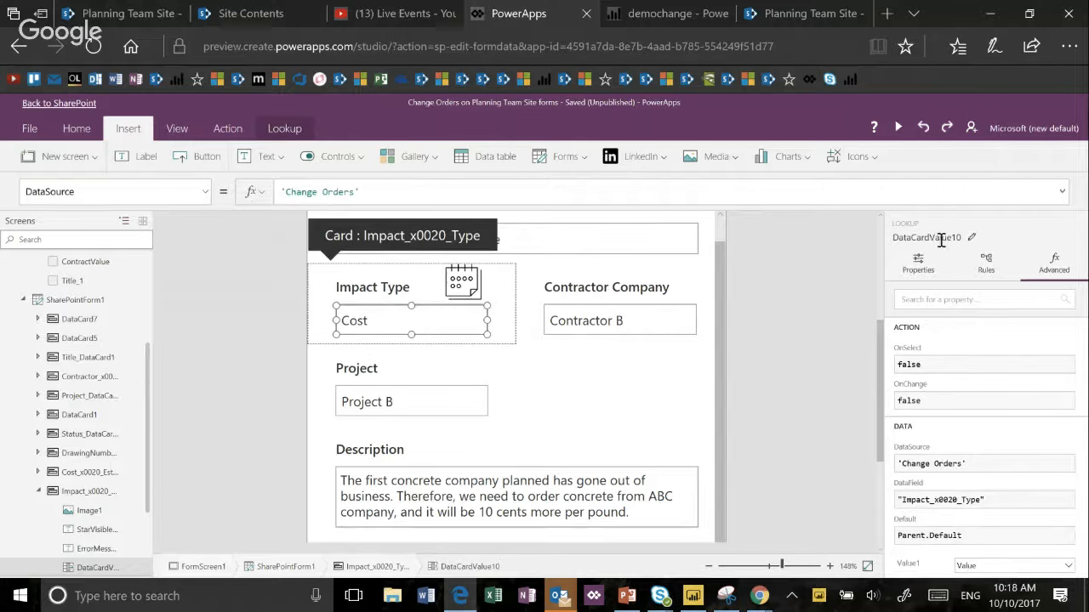
- Begin an If formula in the Impact Type icon's Image property, testing DataCardValue10.Text="Cost" ahead of CalendarIcon
left_click(468, 285)
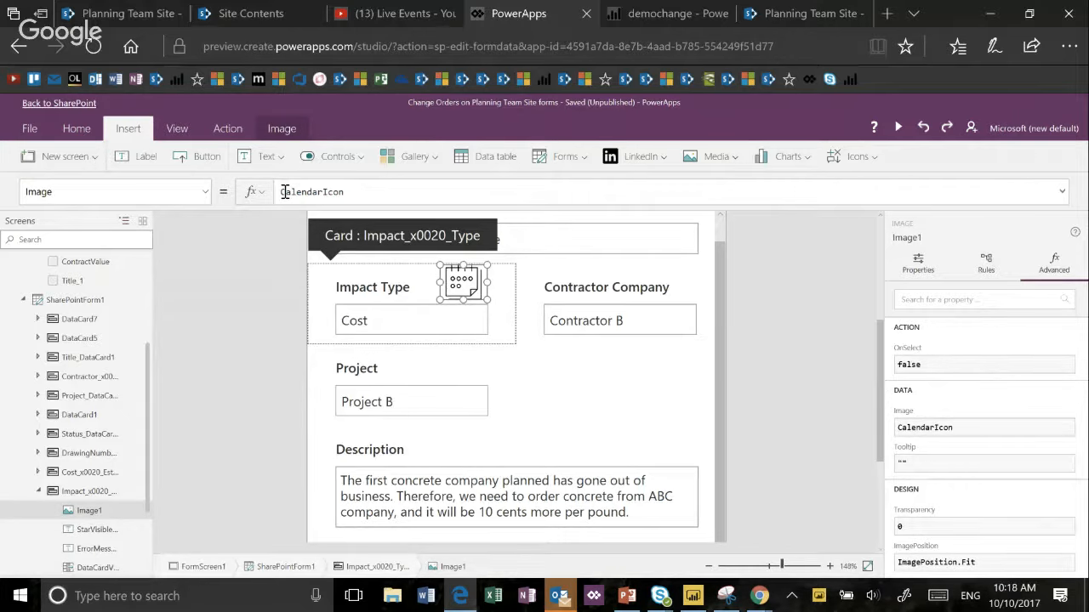
left_click(284, 191)
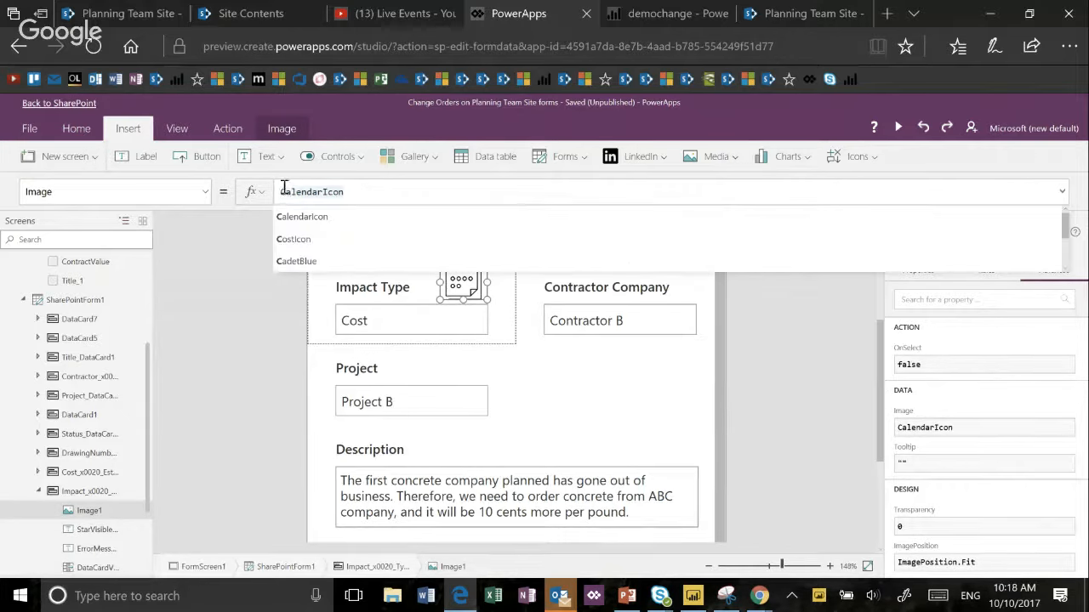
type("If")
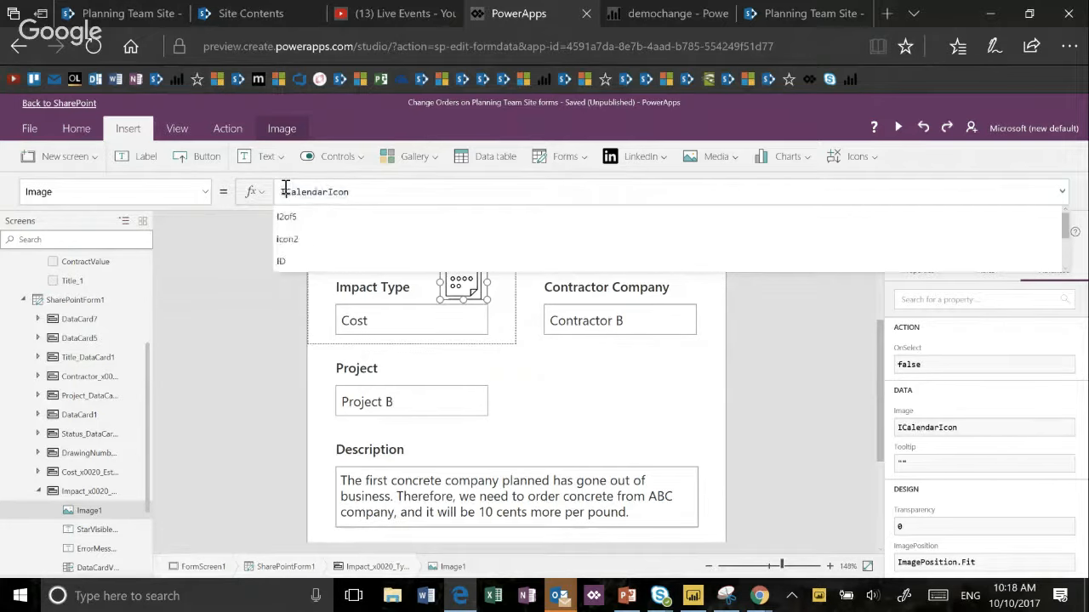
type("(")
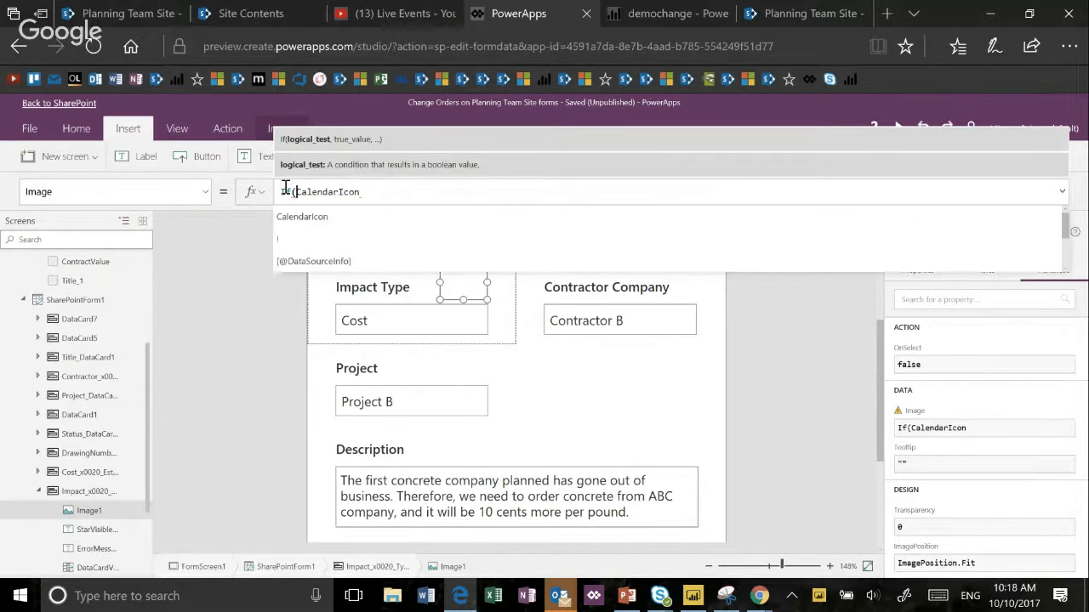
type("DataValue")
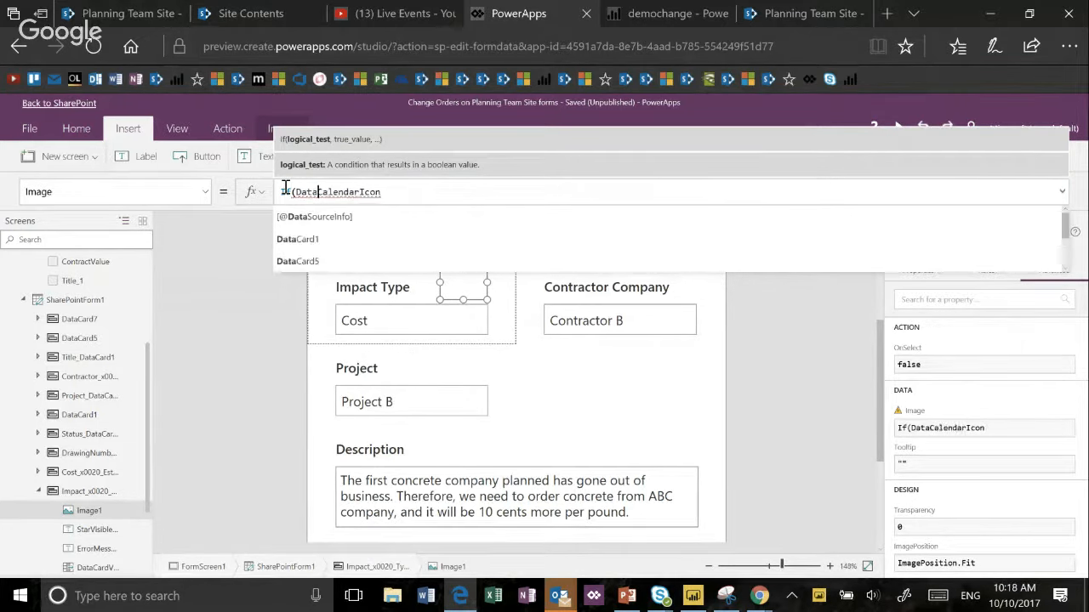
key("BackSpace")
key("BackSpace")
key("BackSpace")
key("BackSpace")
key("BackSpace")
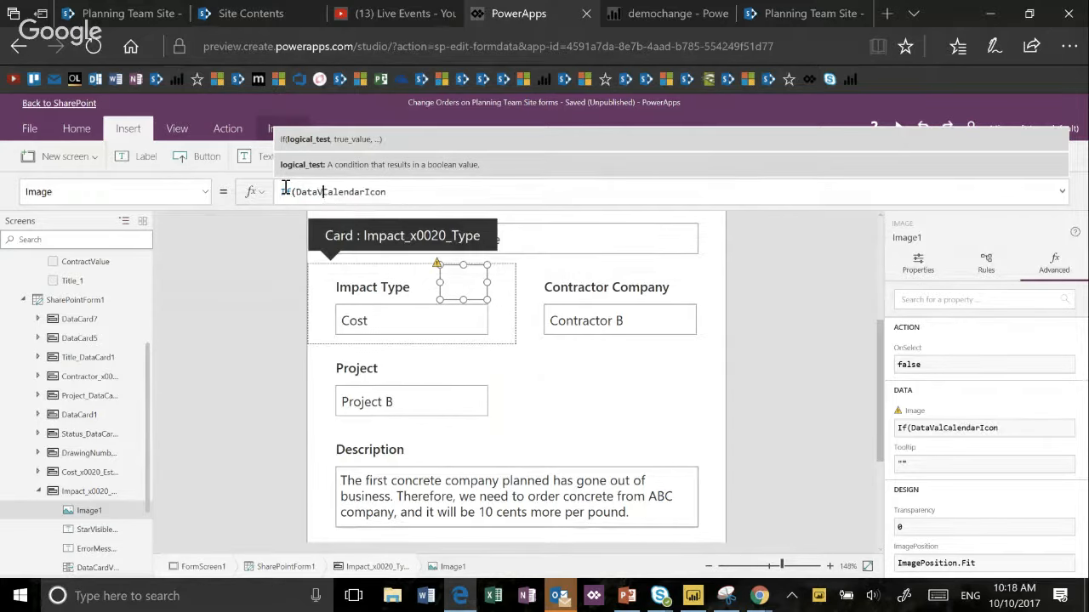
type("Card")
type("Value1")
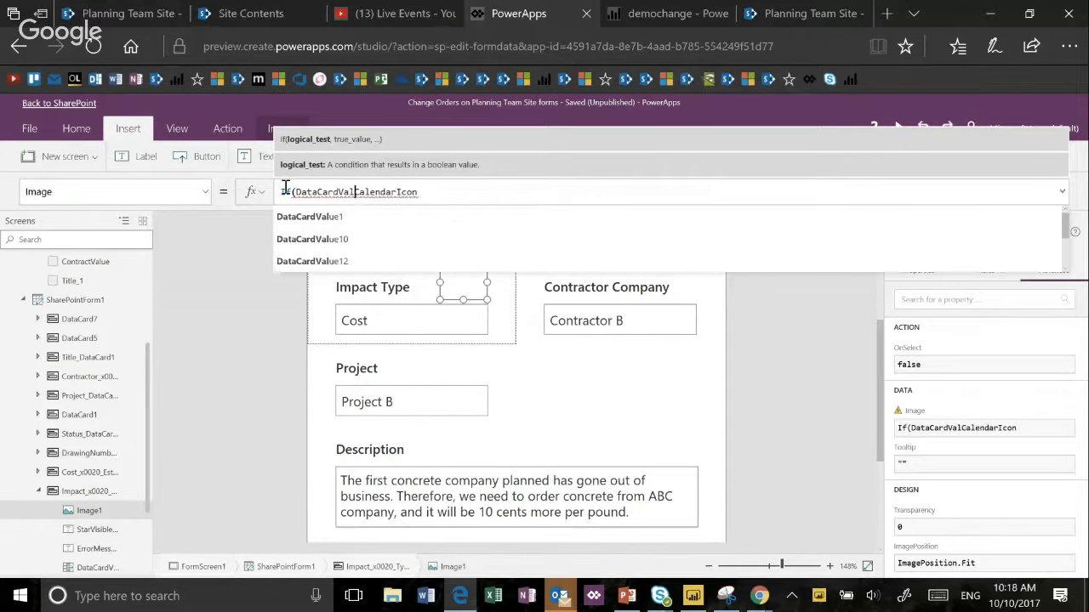
type("0")
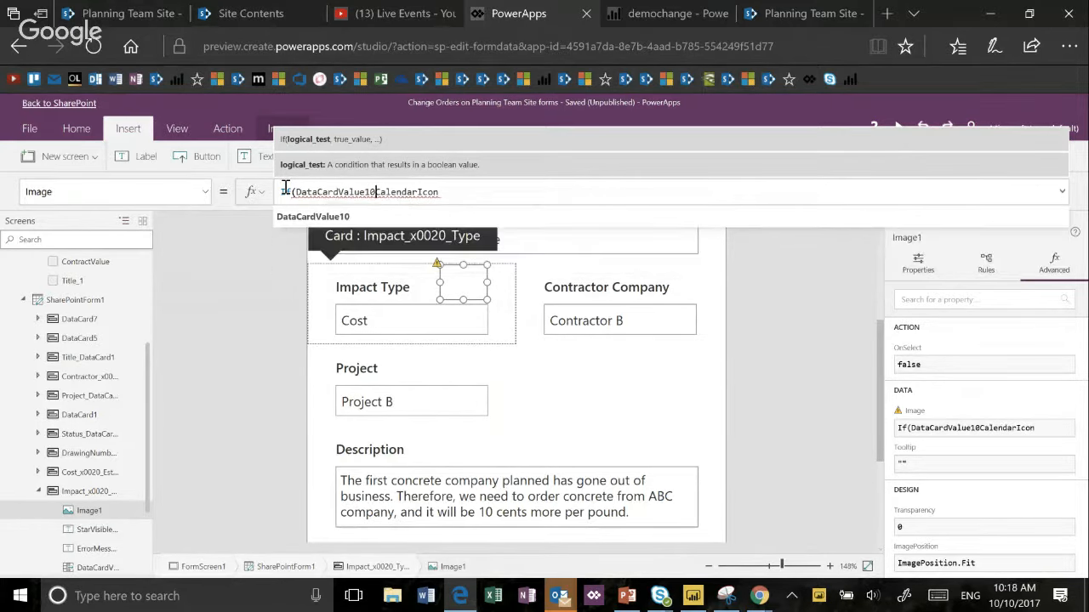
type(".Text=")
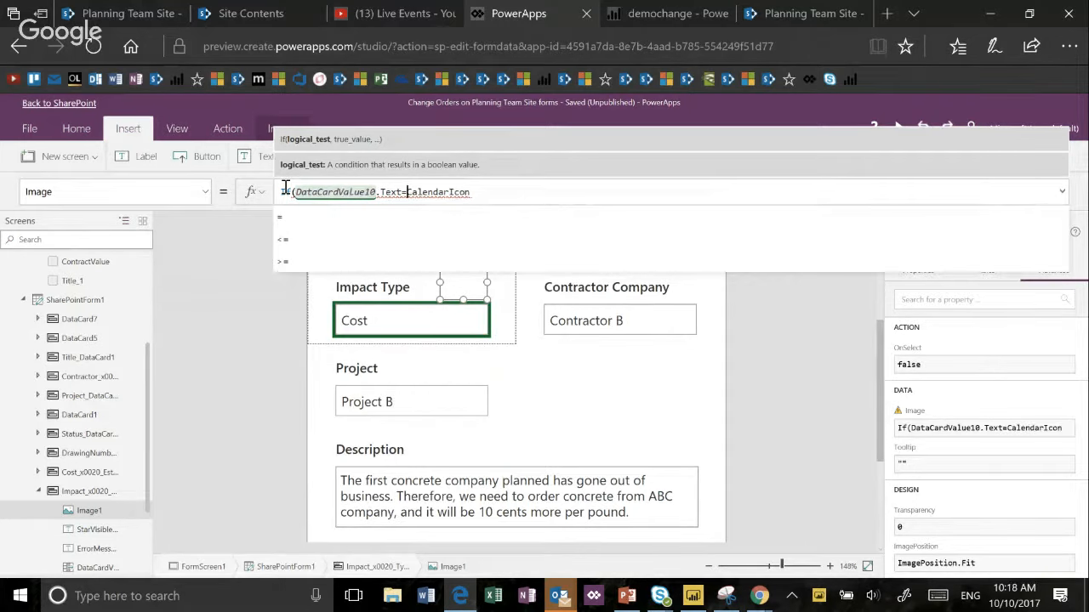
type("\"Cost\",")
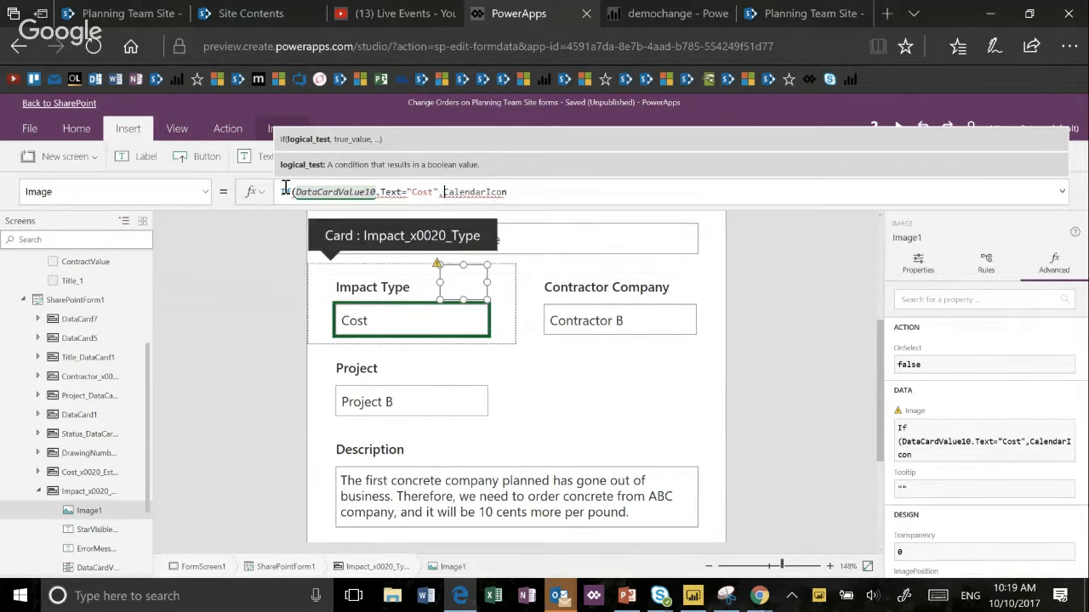
- Close the icon's If formula and supply CostIcon as the true value, with CalendarIcon as the else value
key("End")
key("Return")
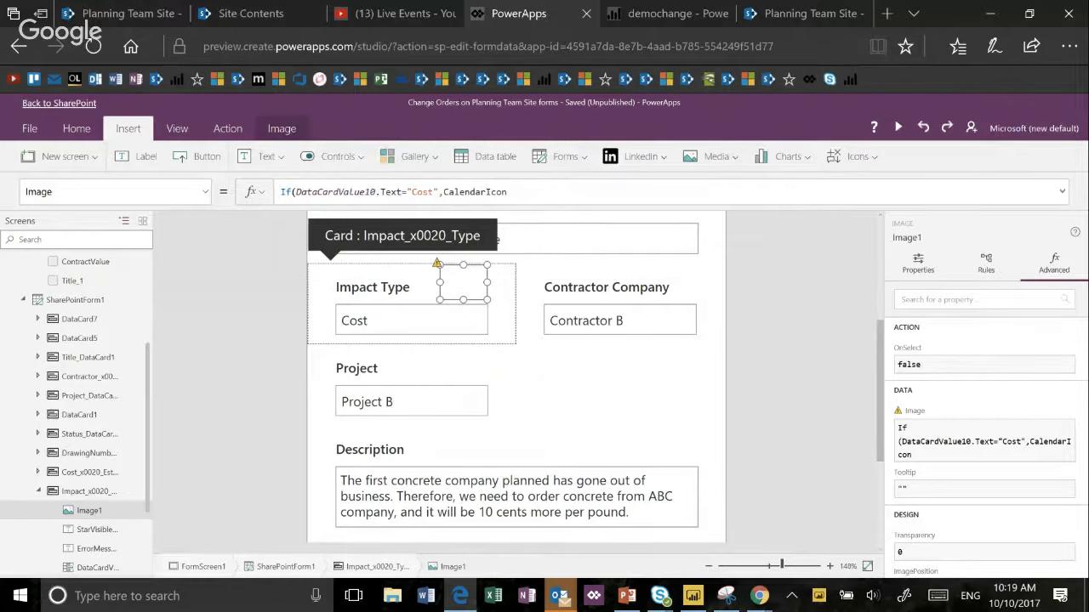
left_click(510, 192)
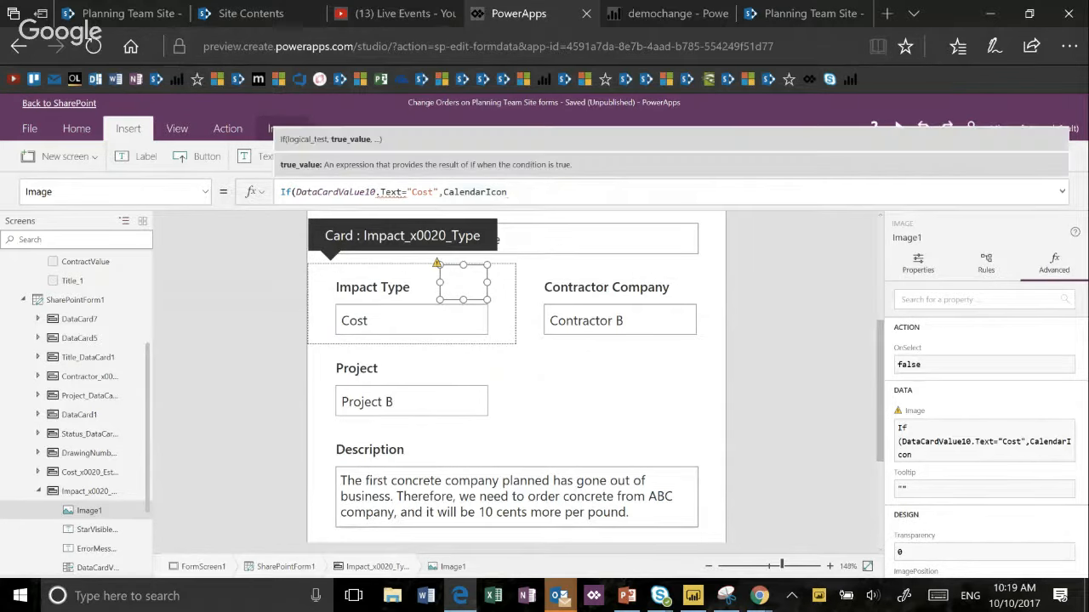
type(")")
key("Left")
key("Left")
key("Left")
key("Left")
key("Left")
key("Left")
key("Left")
key("Left")
key("Left")
key("Left")
key("Left")
key("Left")
key("Left")
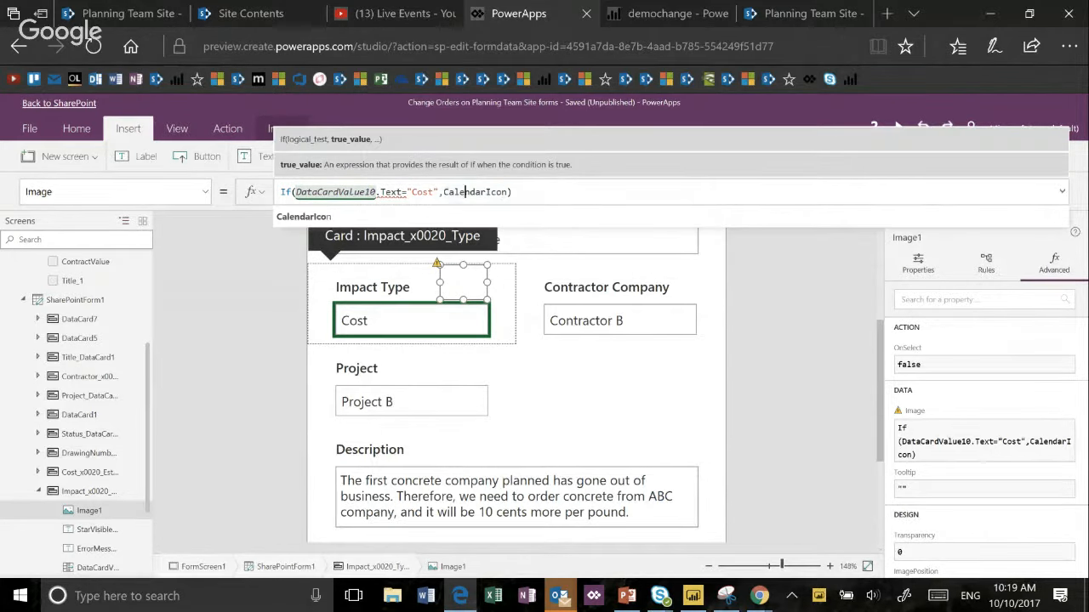
type("Cost")
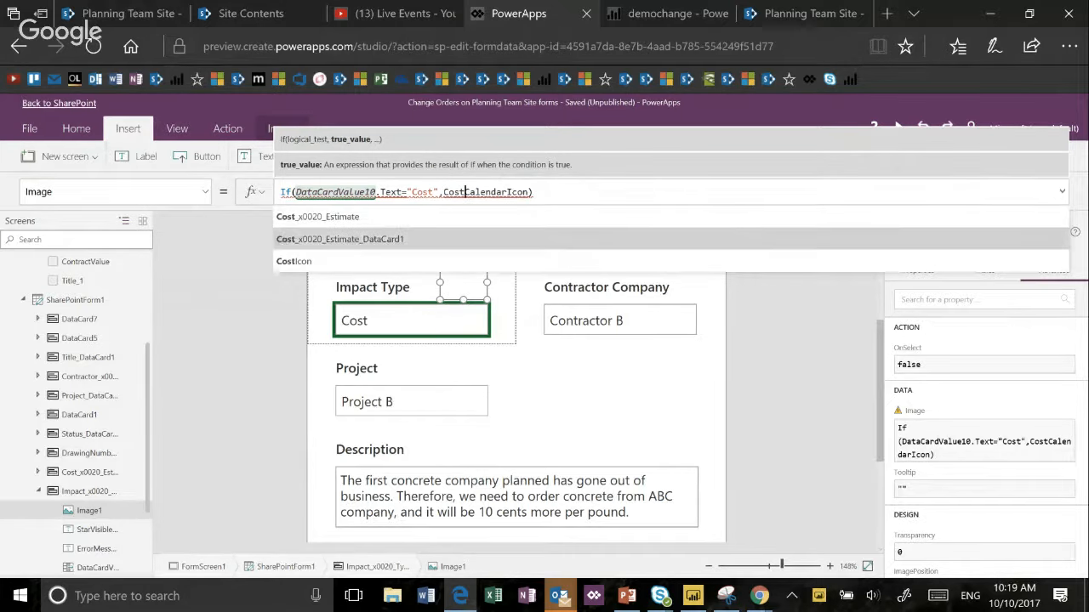
left_click(294, 261)
type(",")
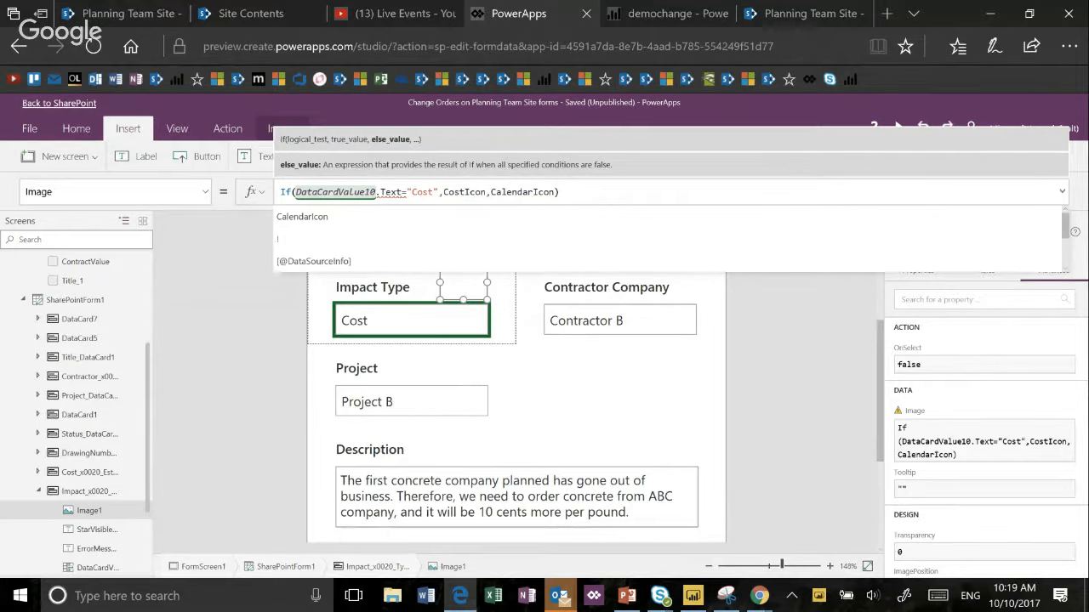
- Replace .Text with .Selected.Value after DataCardValue10 in the icon formula's condition
key("Left")
key("Left")
key("Left")
key("Left")
key("Left")
key("Left")
key("Left")
key("Left")
key("Left")
key("Left")
key("Left")
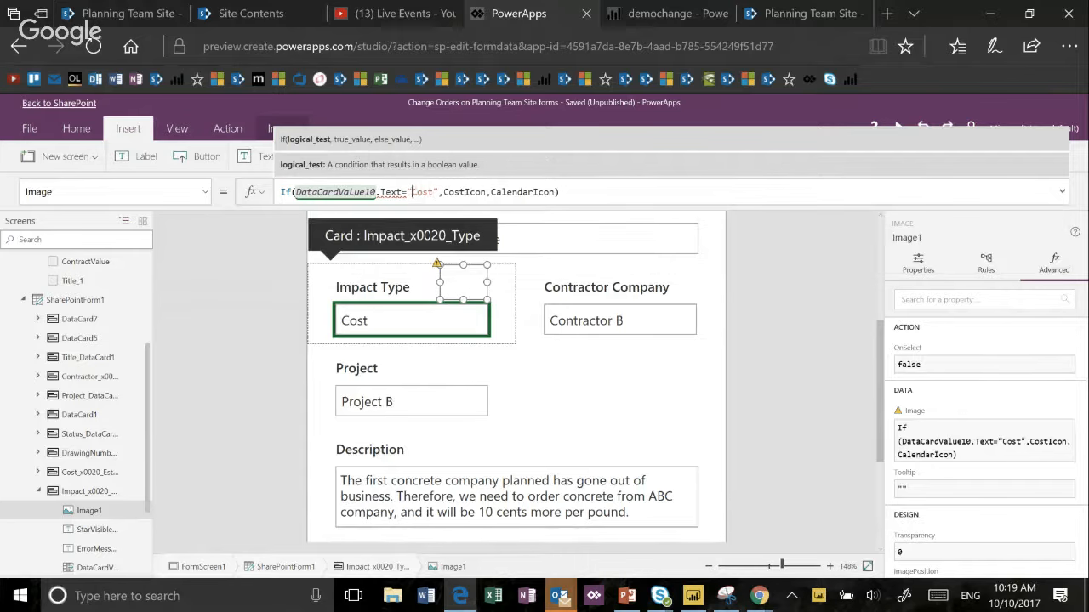
key("Left")
key("Left")
key("Left")
key("Left")
key("Left")
key("BackSpace")
key("BackSpace")
key("BackSpace")
key("BackSpace")
key("BackSpace")
key("BackSpace")
type("=")
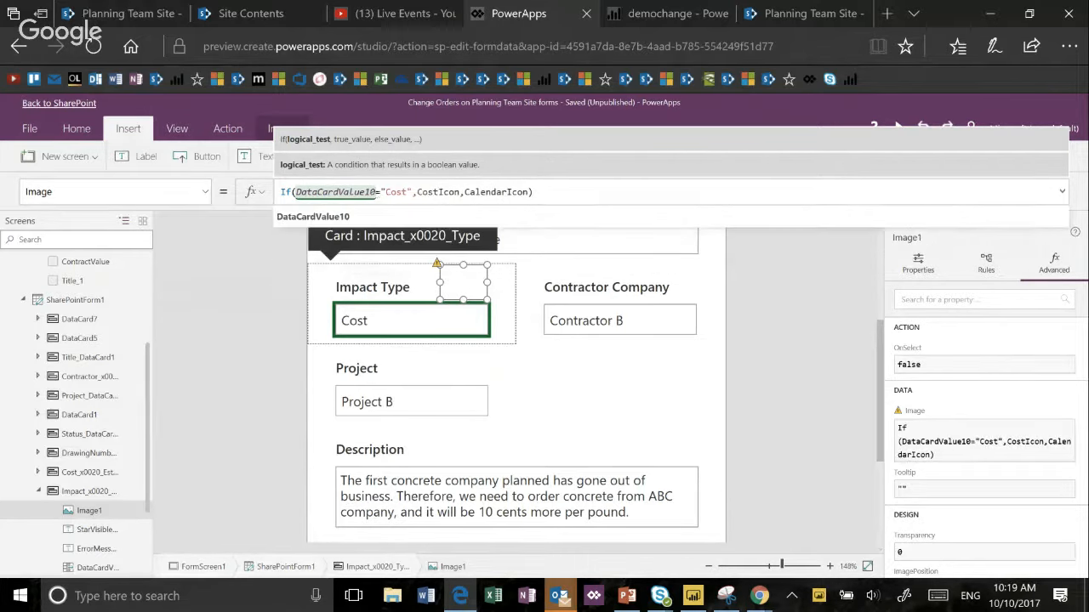
type(".seel")
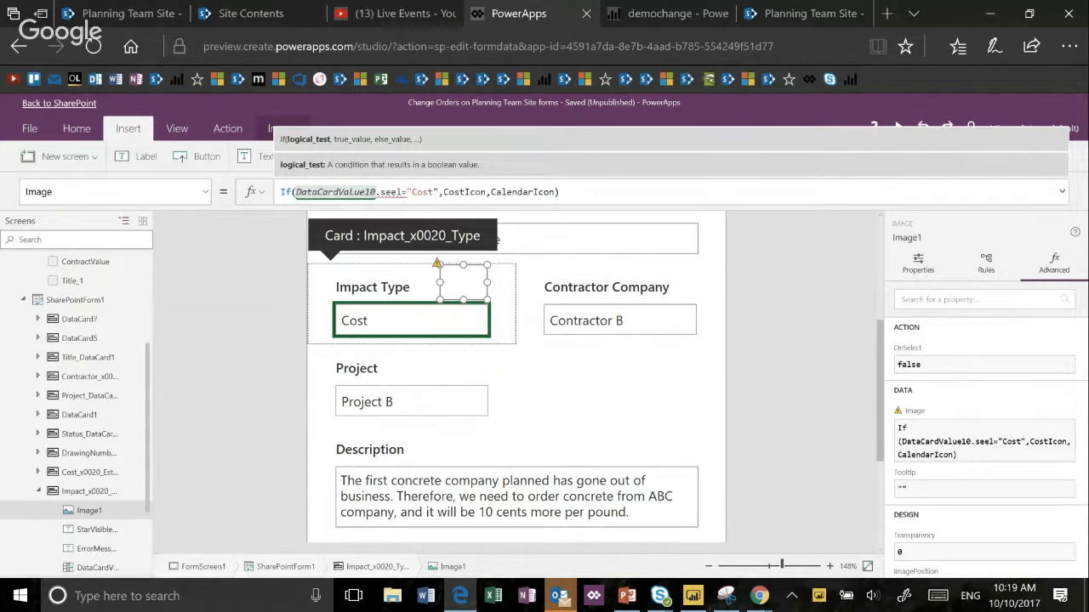
key("BackSpace")
key("BackSpace")
key("BackSpace")
left_click(292, 216)
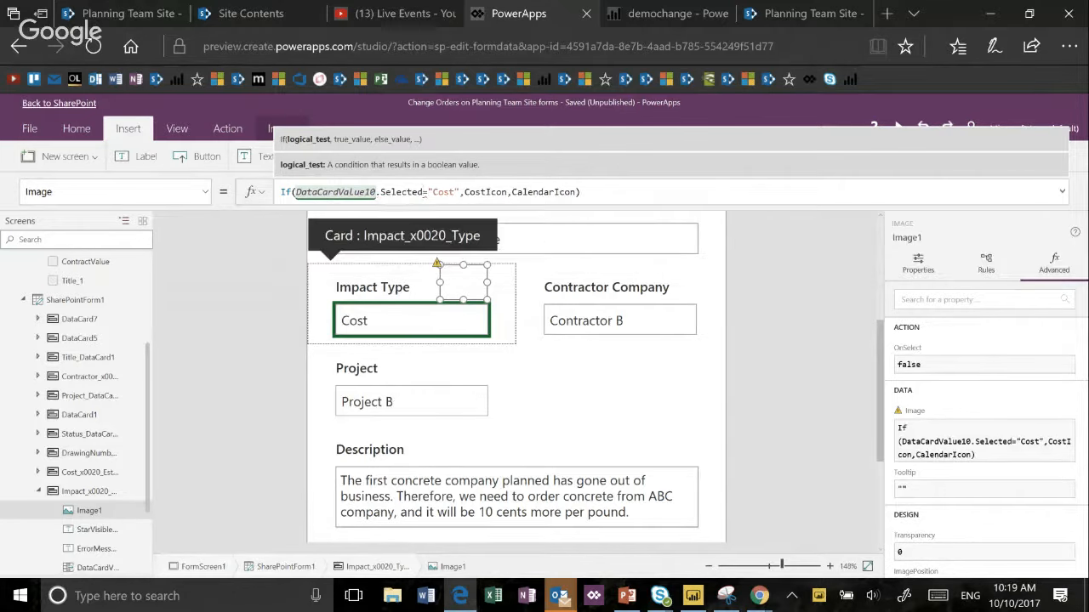
type(".Value")
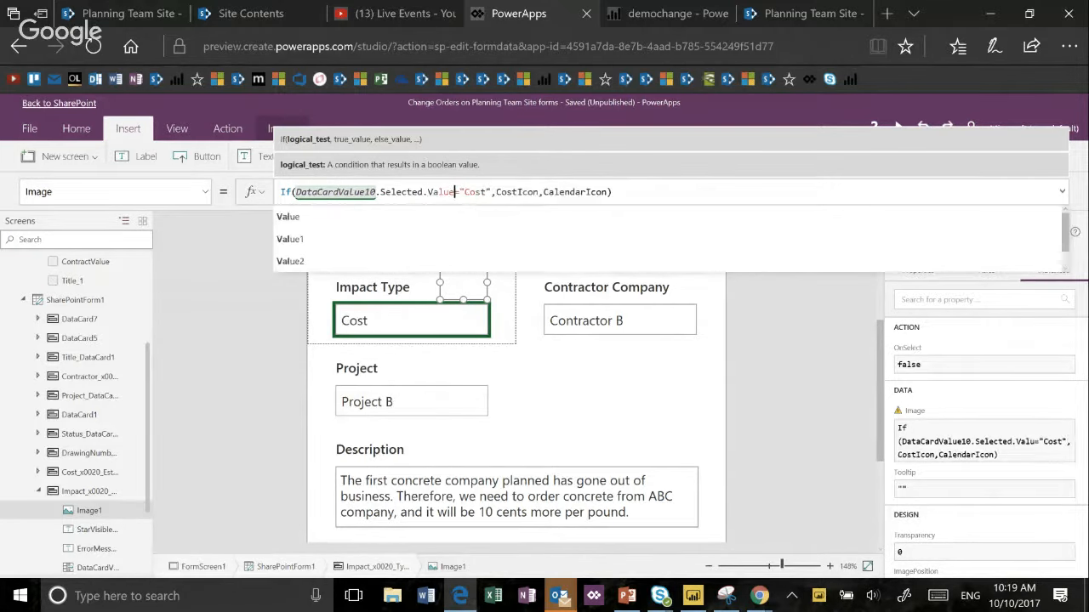
- Correct the equals sign and opening quote in the condition and apply If(DataCardValue10.Selected.Value="Cost",CostIcon,CalendarIcon)
key("Delete")
key("Delete")
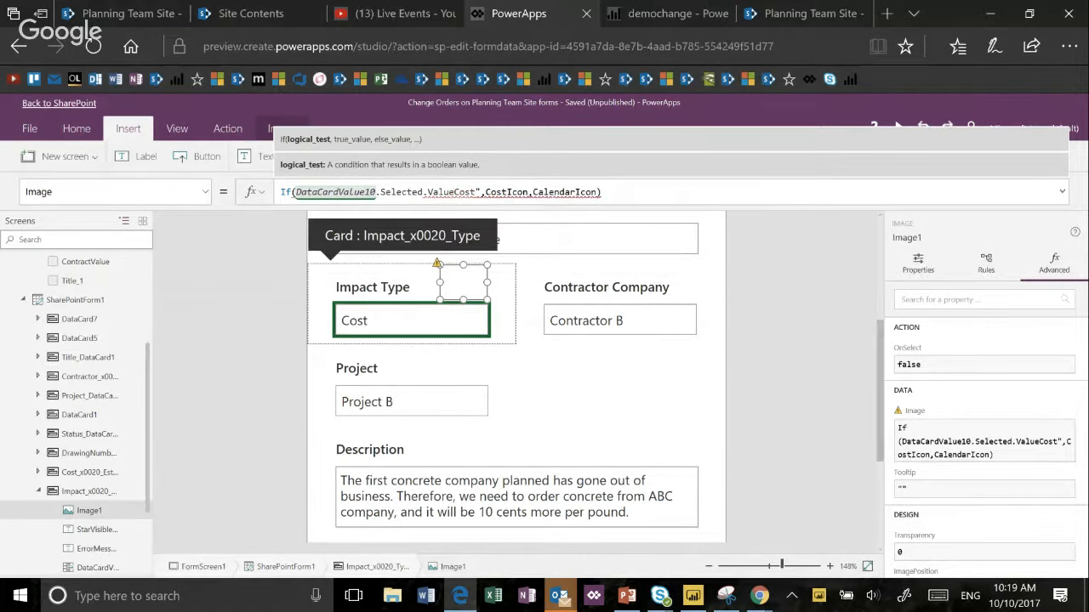
type("=")
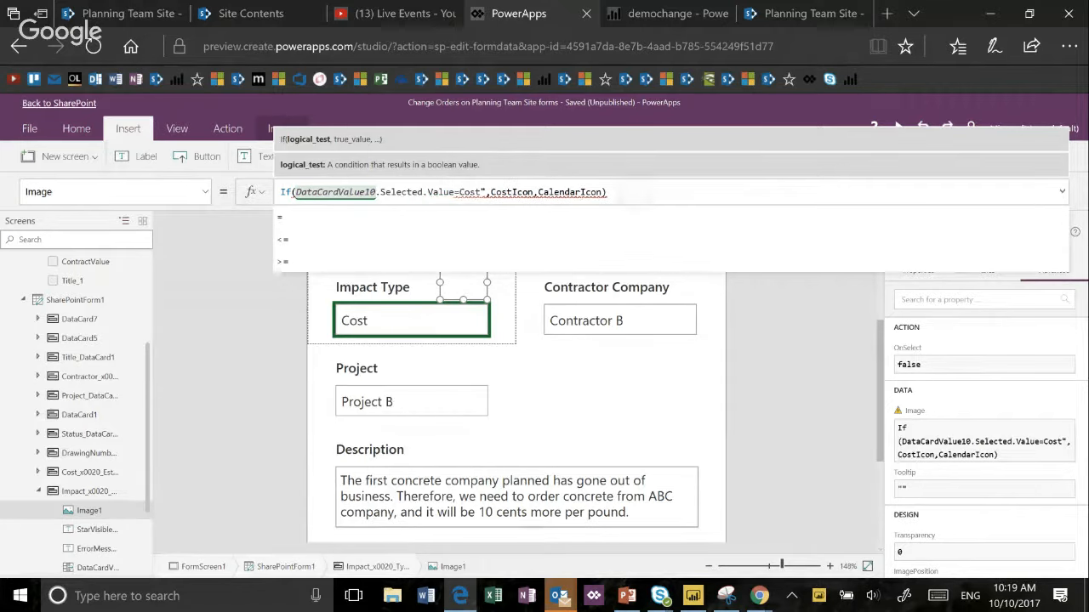
left_click(623, 192)
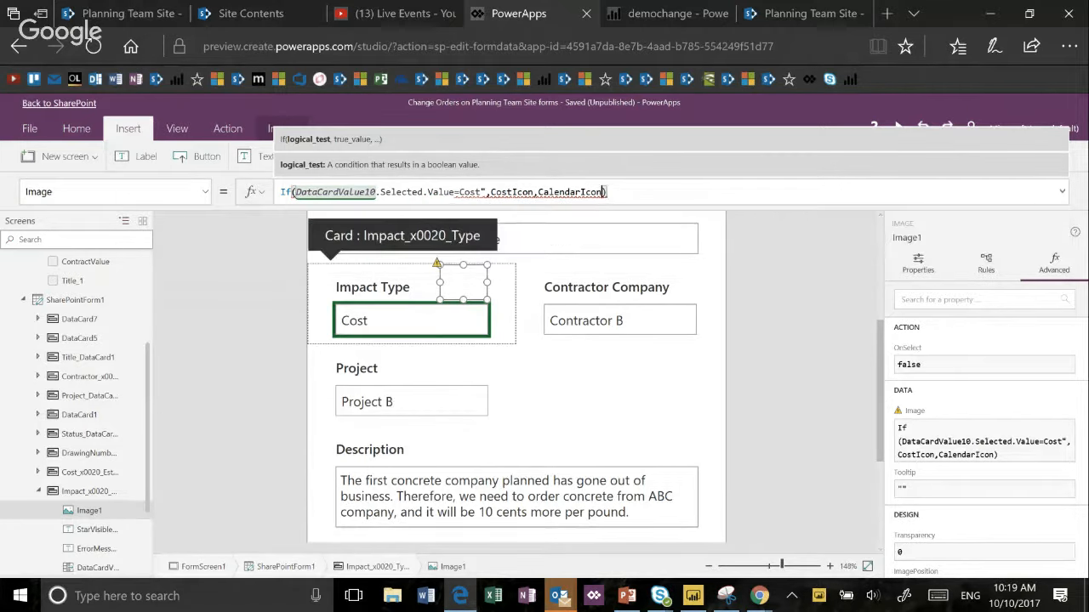
left_click(464, 193)
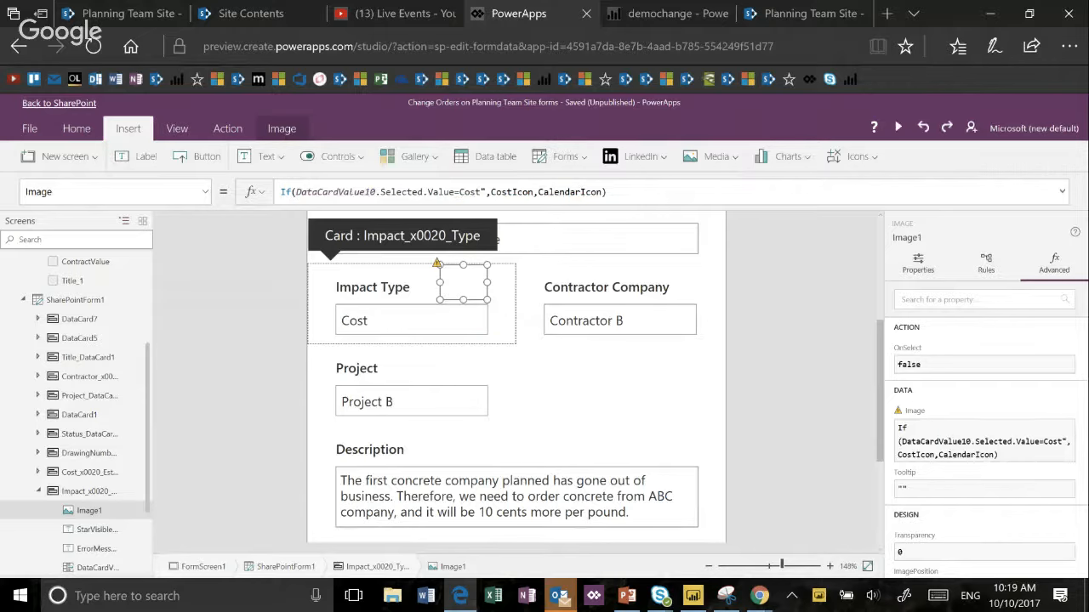
left_click(462, 194)
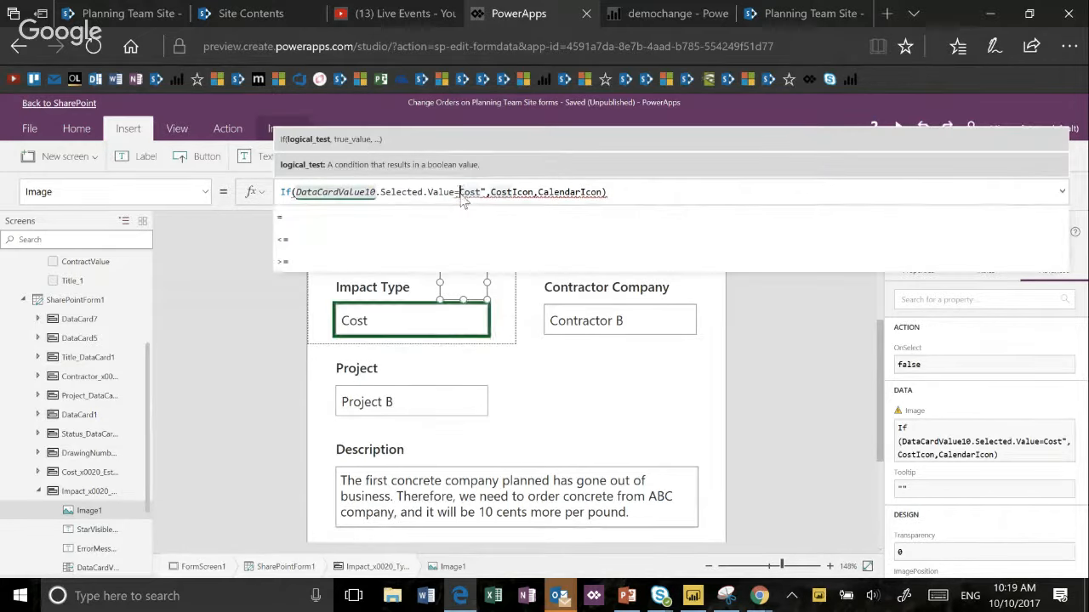
type("\"")
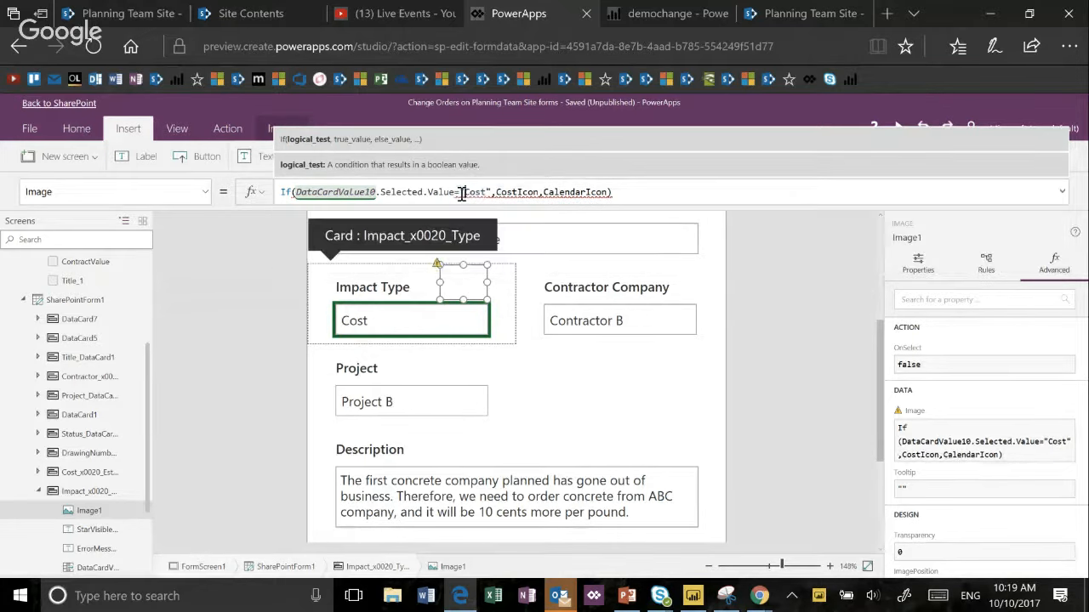
left_click(651, 194)
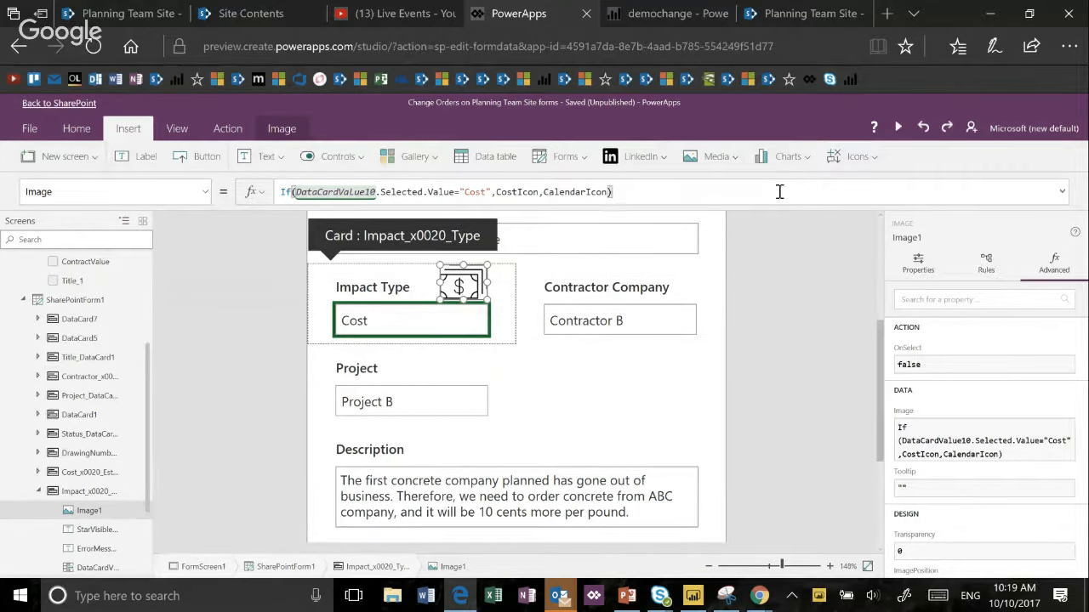
- Preview the form with the conditional Impact Type icon, and save and publish the changes while returning to SharePoint
left_click(900, 129)
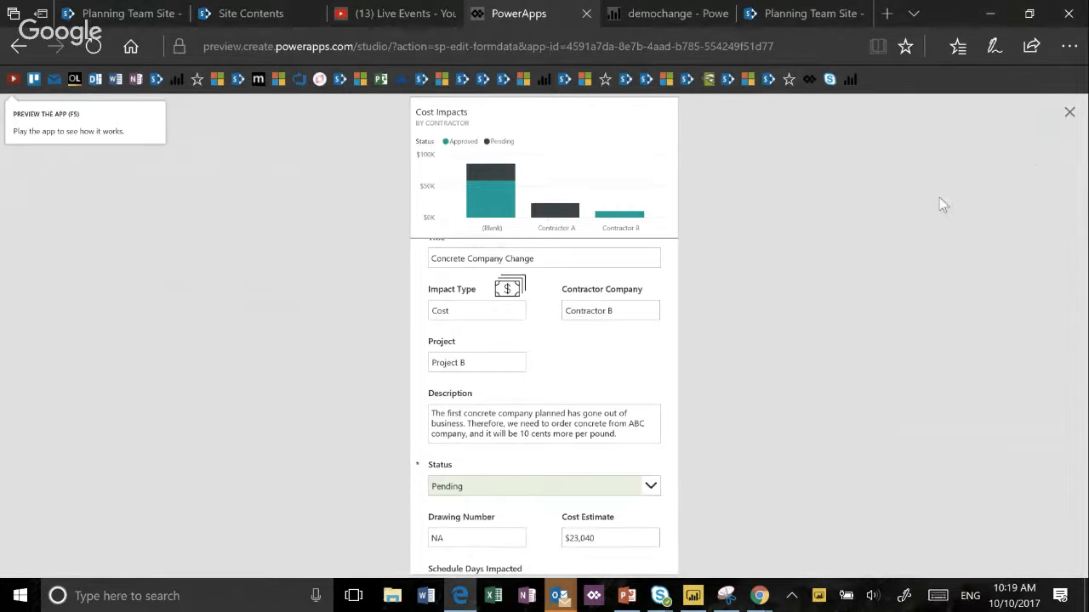
key("Escape")
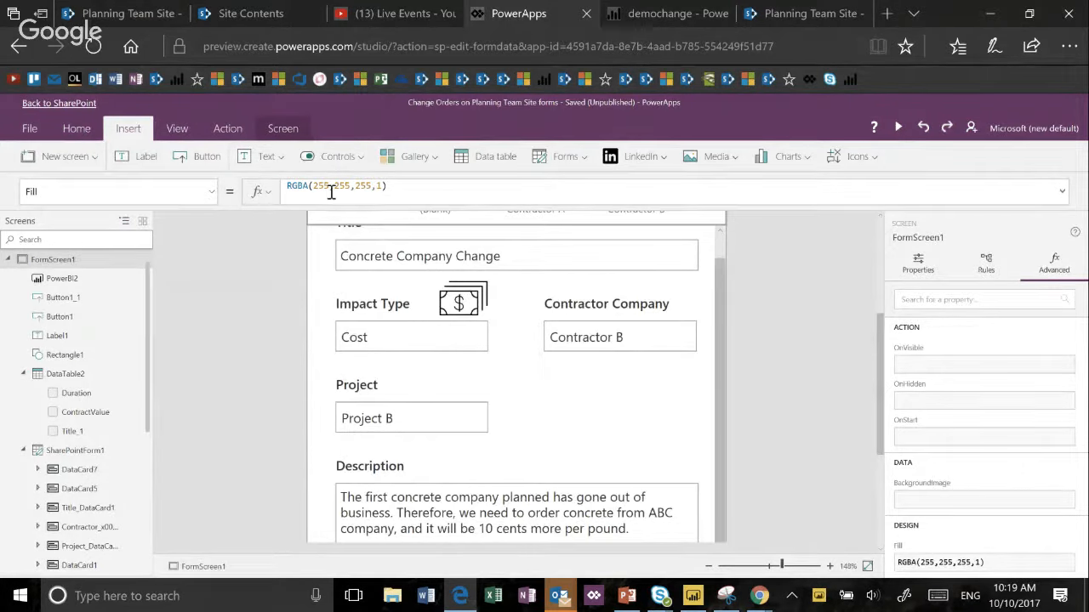
left_click(78, 104)
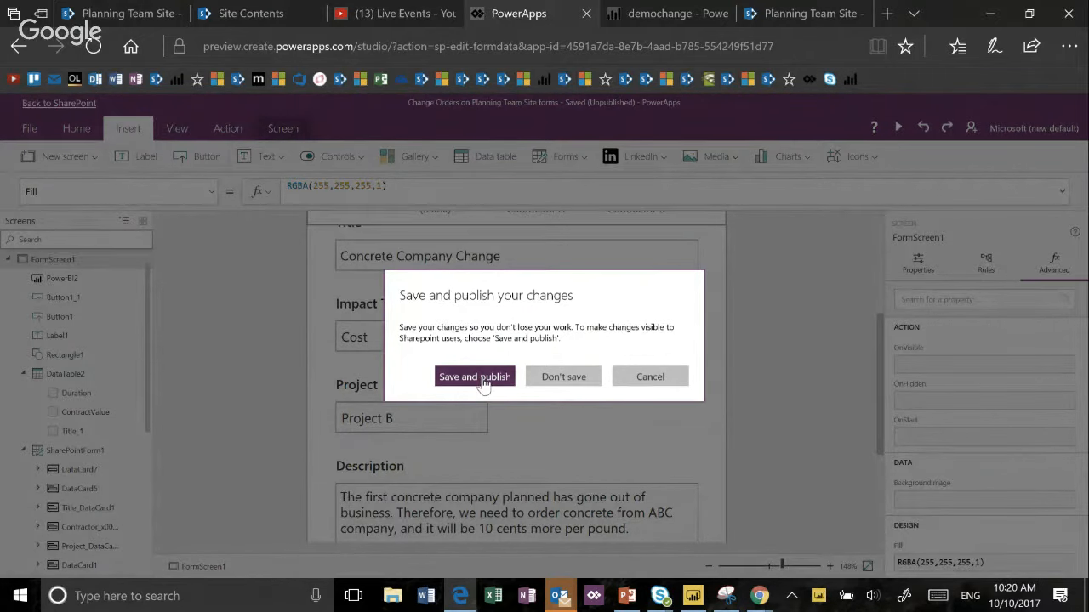
left_click(475, 378)
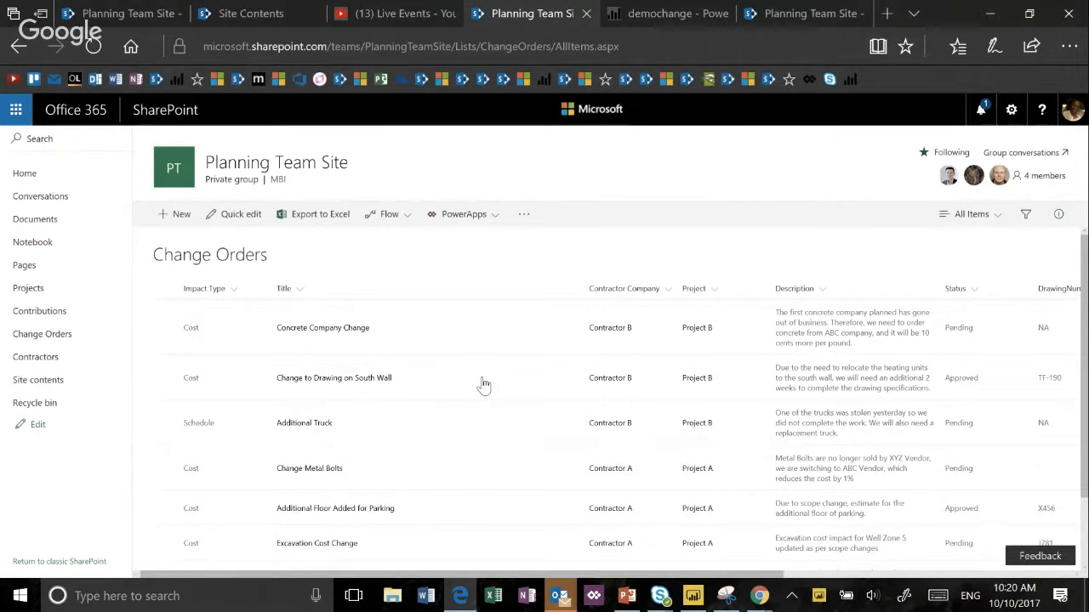
- Open the Additional Truck change order for editing to check its Impact Type icon, and cancel without saving and deselect it
left_click(166, 423)
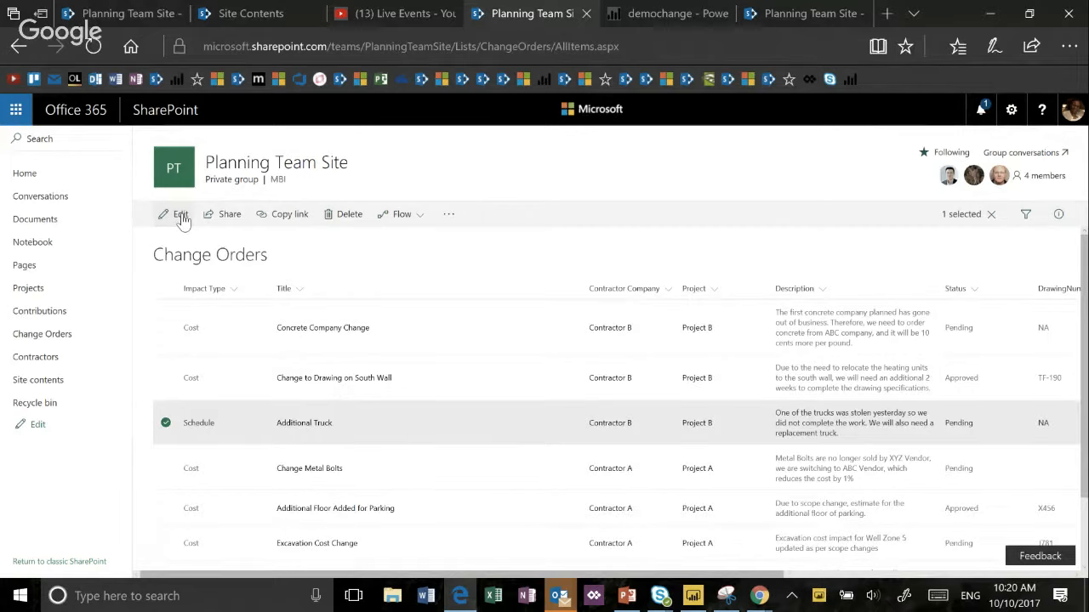
left_click(181, 217)
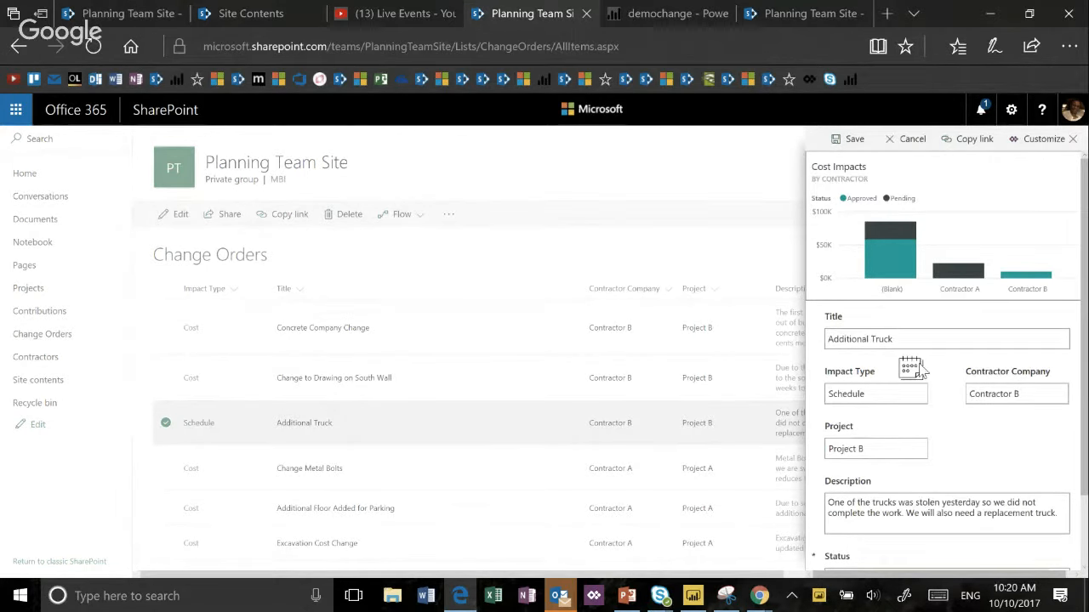
left_click(912, 141)
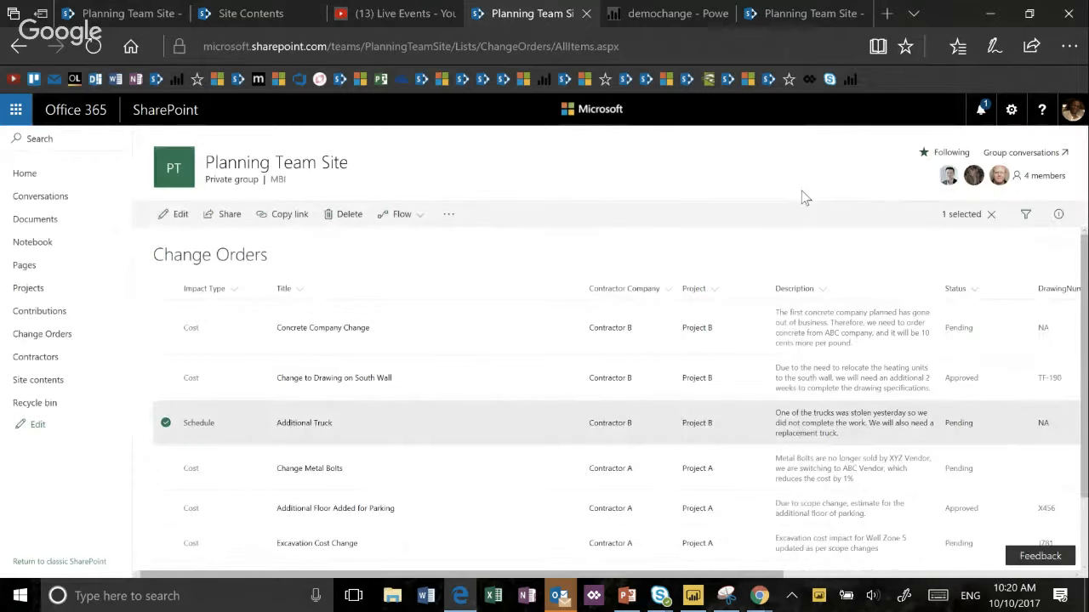
left_click(166, 423)
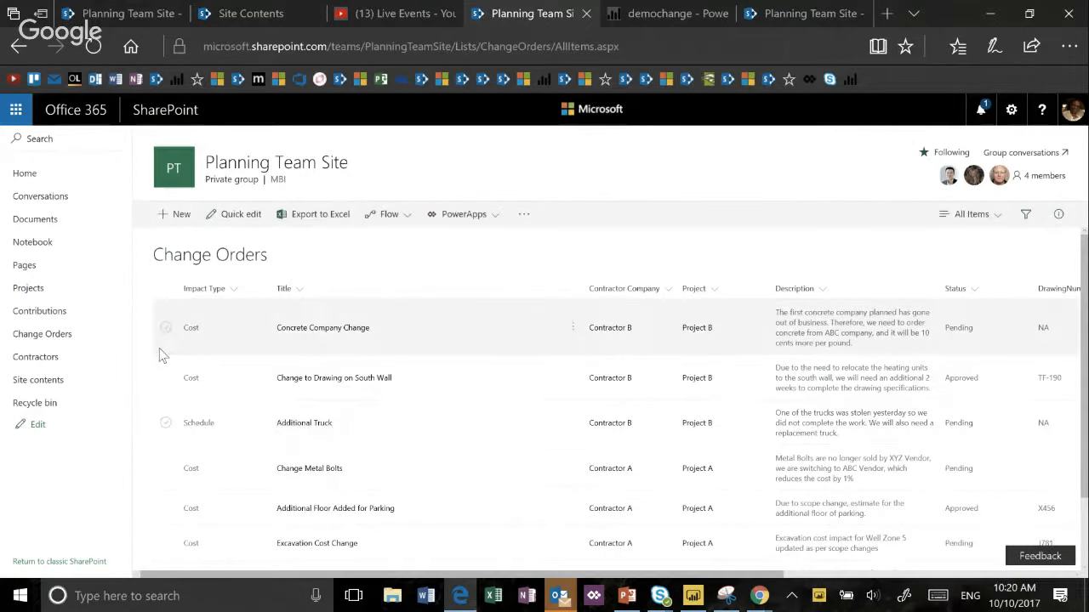
- Open the Concrete Company Change order for editing, customize its form in PowerApps, skip the welcome message and enlarge the canvas view
left_click(165, 327)
left_click(179, 218)
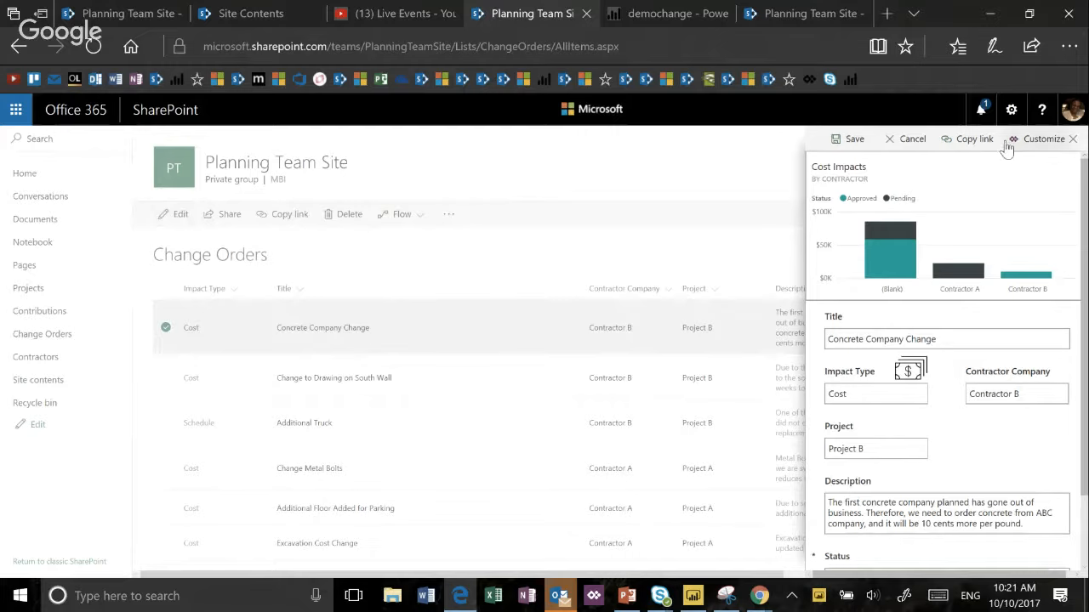
left_click(1048, 141)
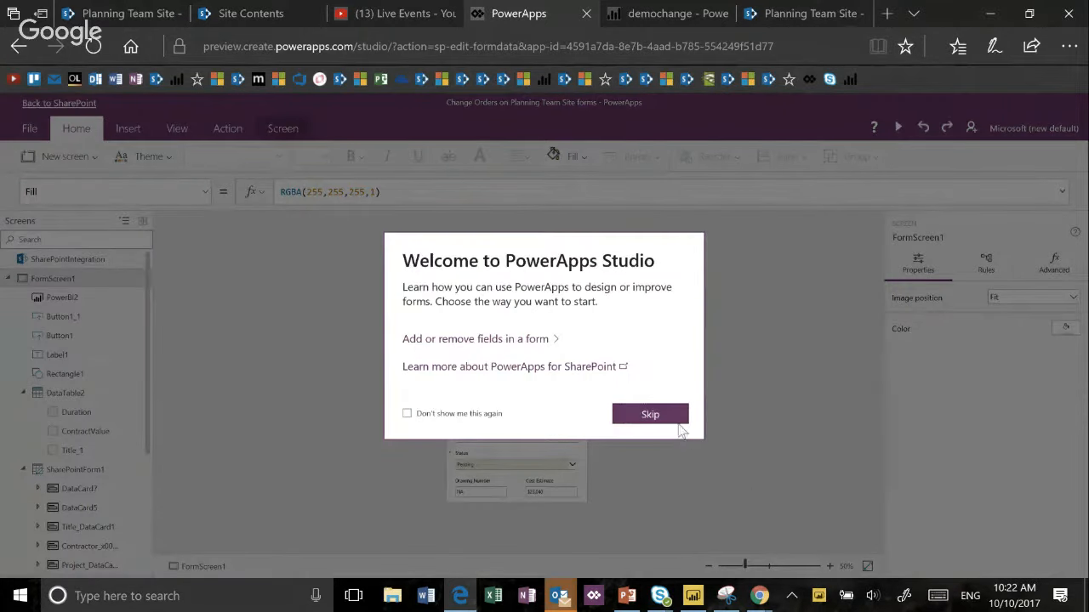
left_click(672, 415)
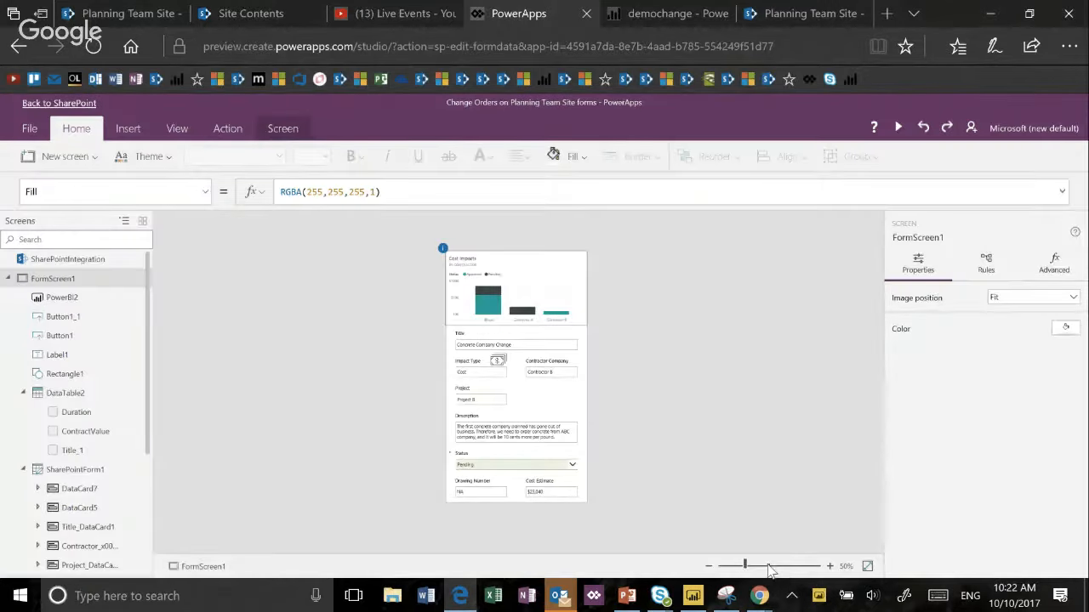
left_click(768, 565)
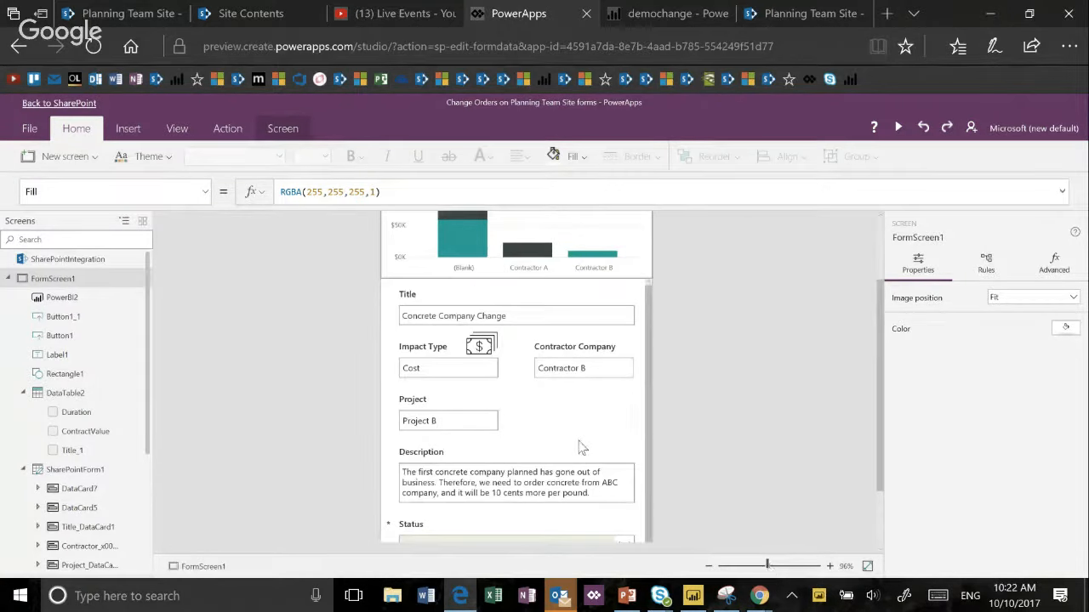
scroll(581, 448, "down", 3)
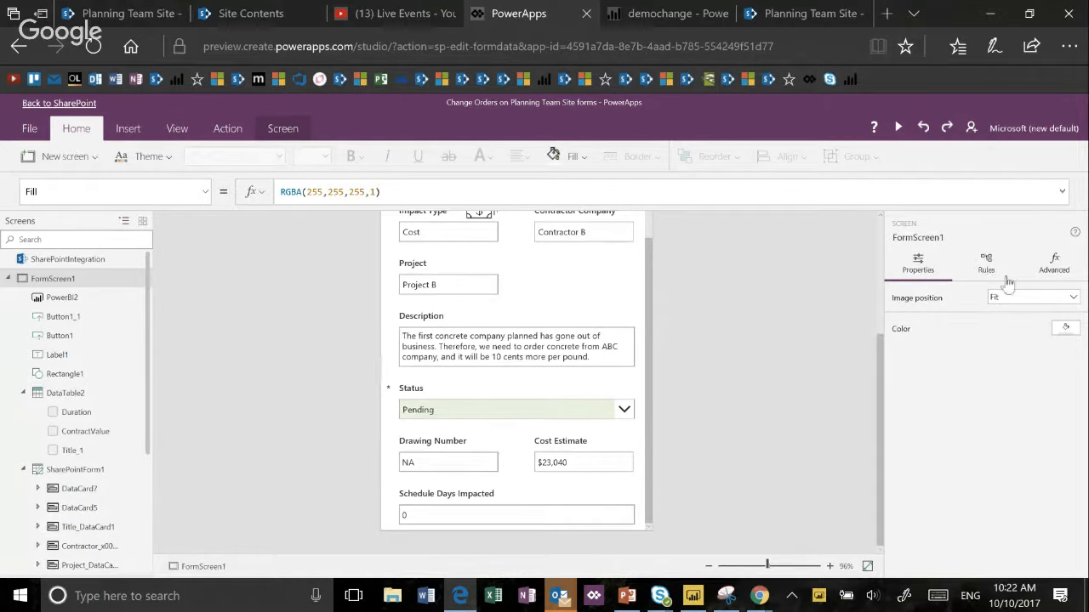
- Open the field list of SharePointForm1's Change Orders data and choose Edit multi-line text as the Description field's control
left_click(609, 313)
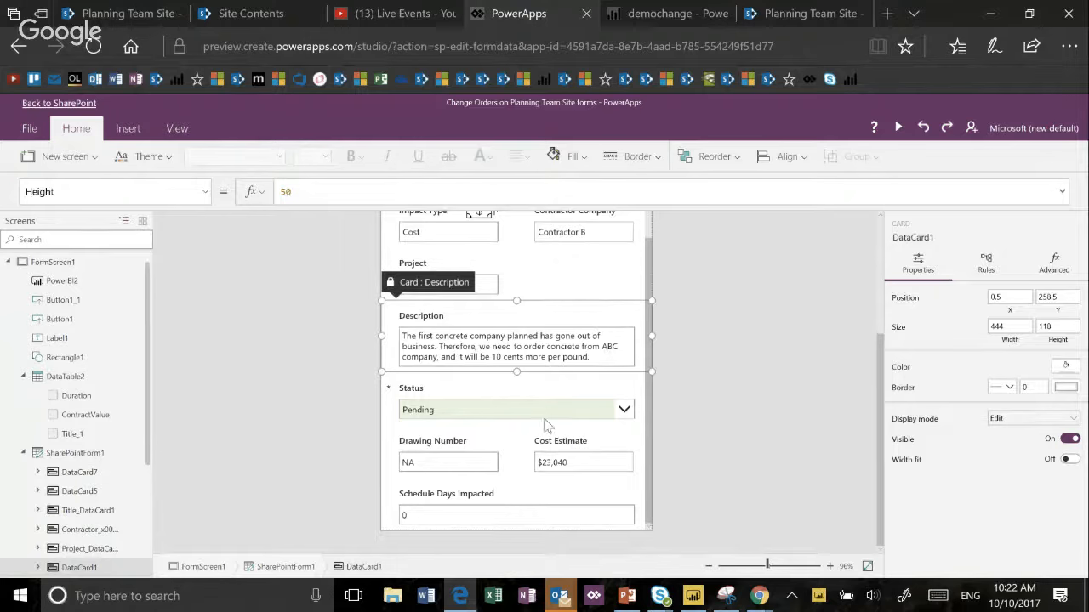
left_click(292, 567)
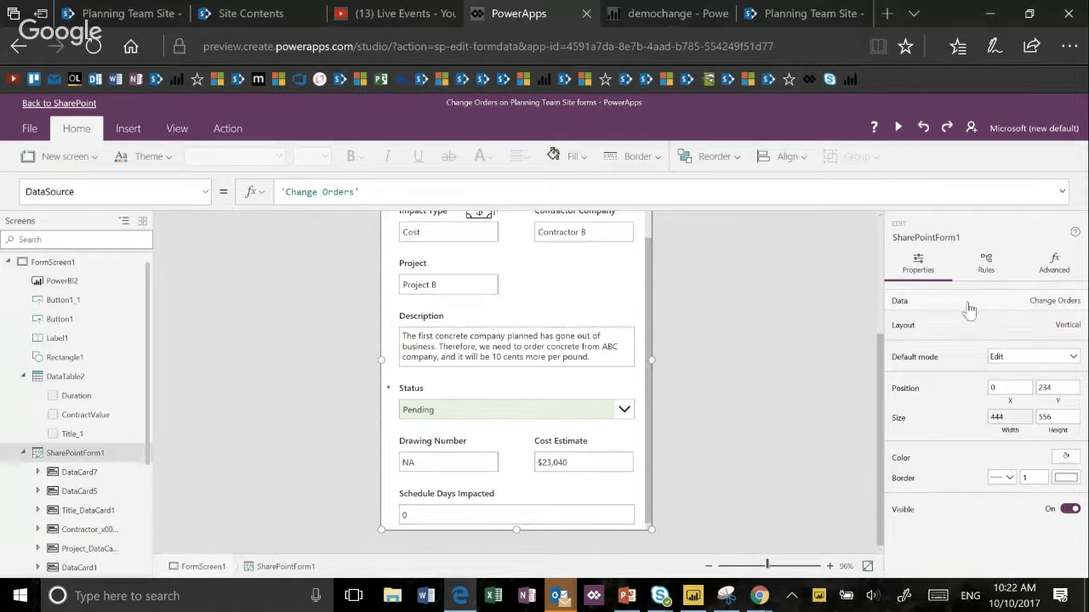
left_click(1054, 306)
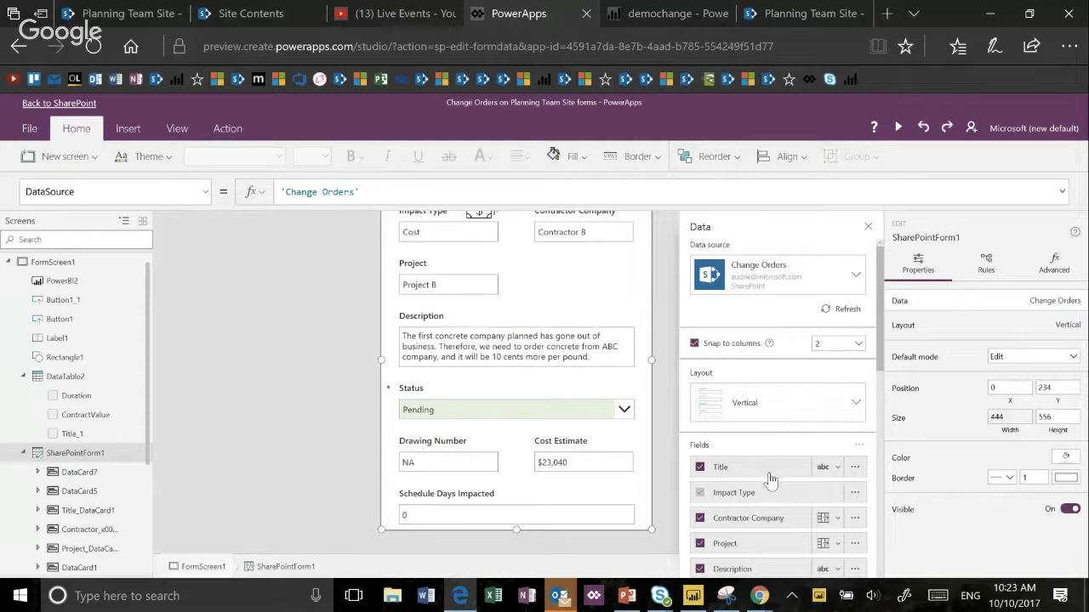
scroll(775, 469, "down", 5)
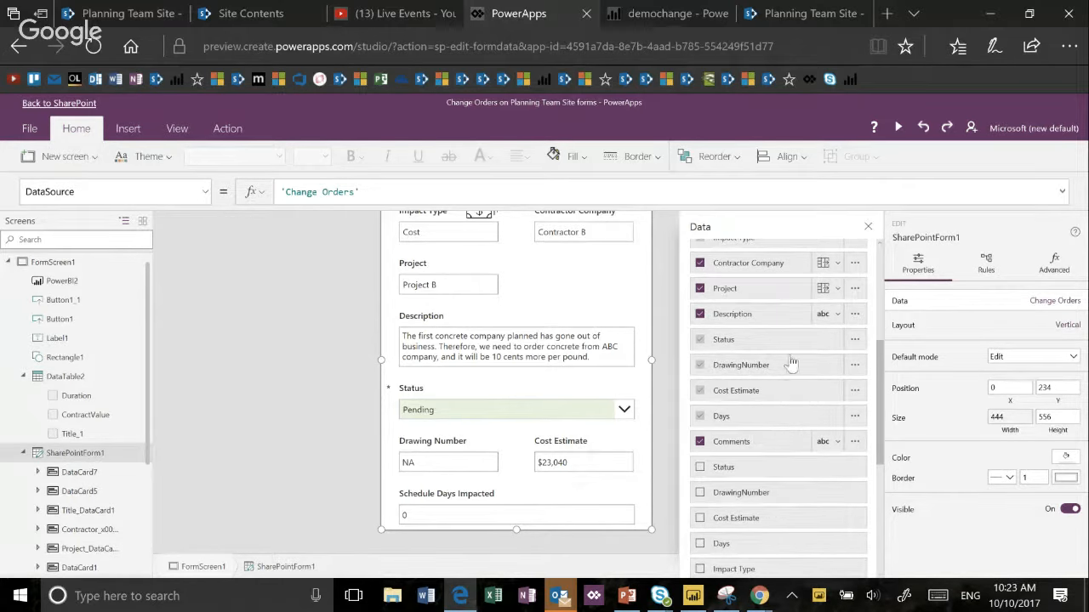
left_click(837, 315)
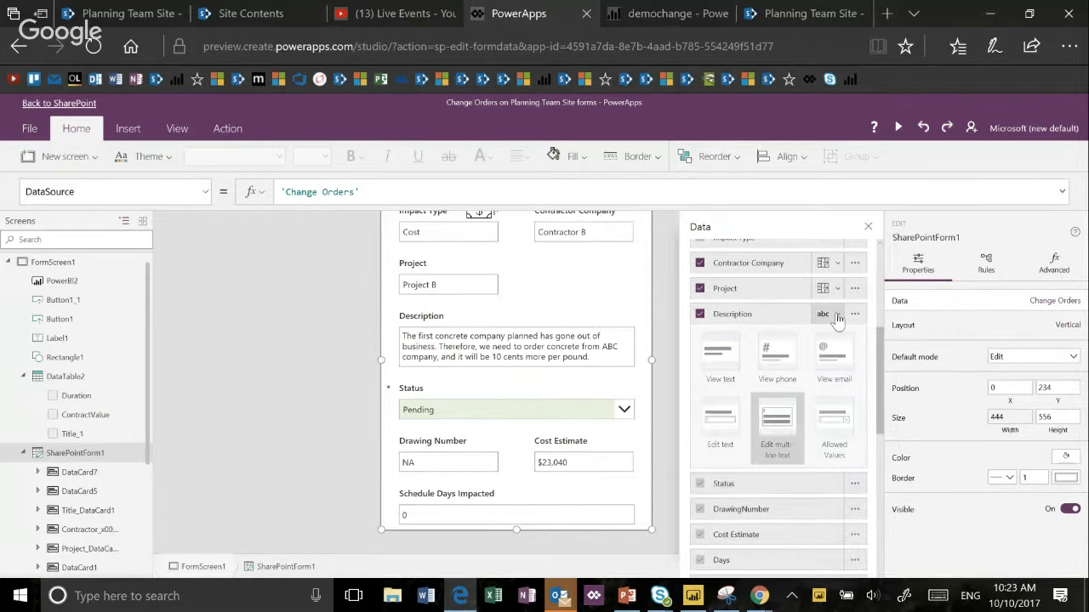
left_click(781, 432)
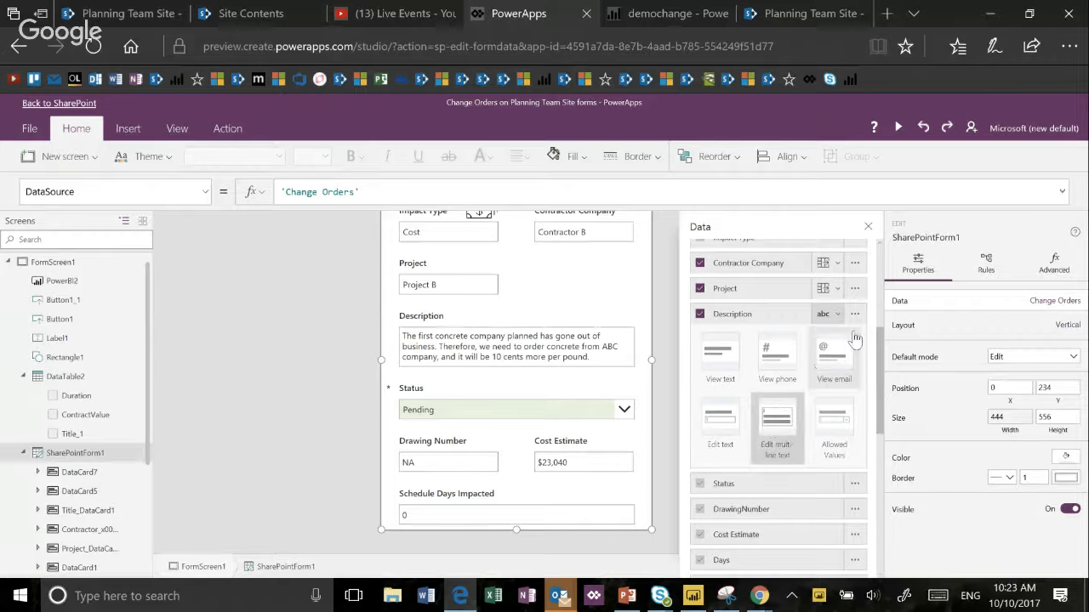
- Expand Rule6 and Rule5 of SharePointForm1 to examine their conditions and actions
left_click(986, 266)
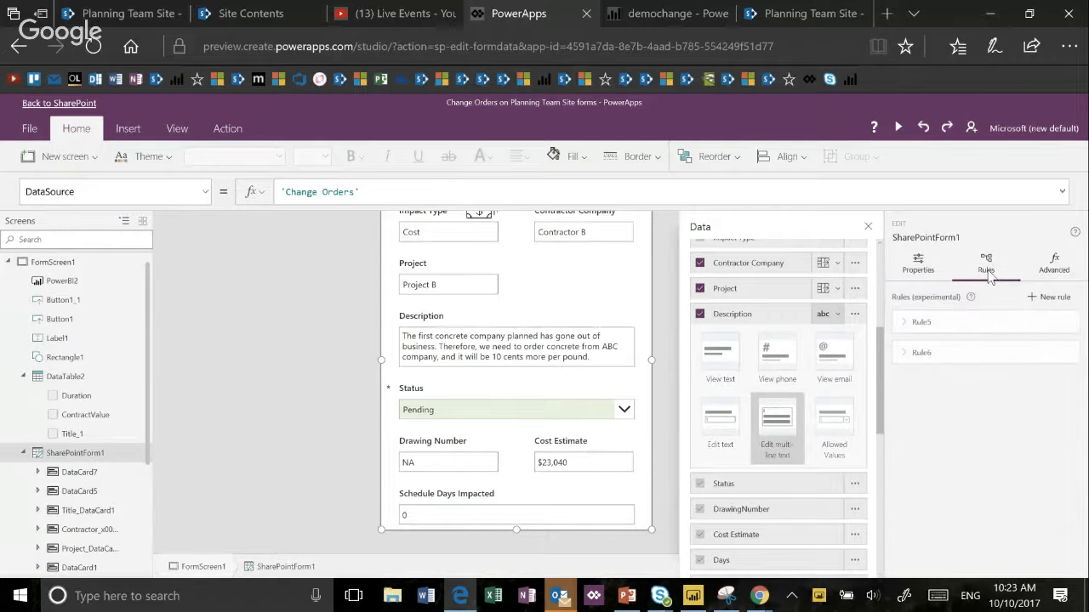
left_click(904, 354)
left_click(906, 324)
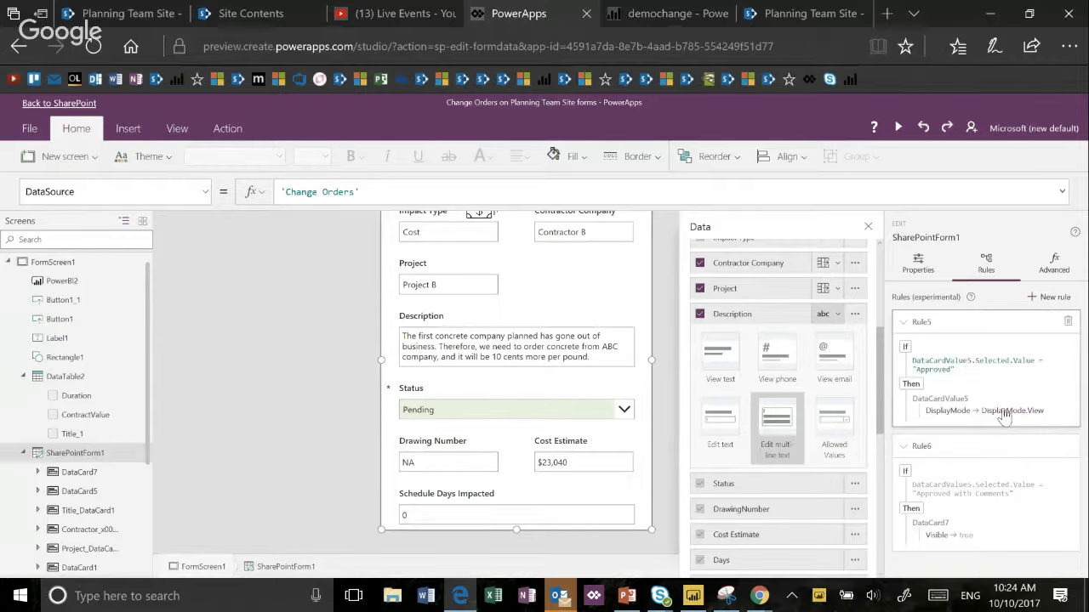
- Test the rules in a form preview by setting Status to Approved, cancel the cost impact approval, and leave the preview
left_click(895, 133)
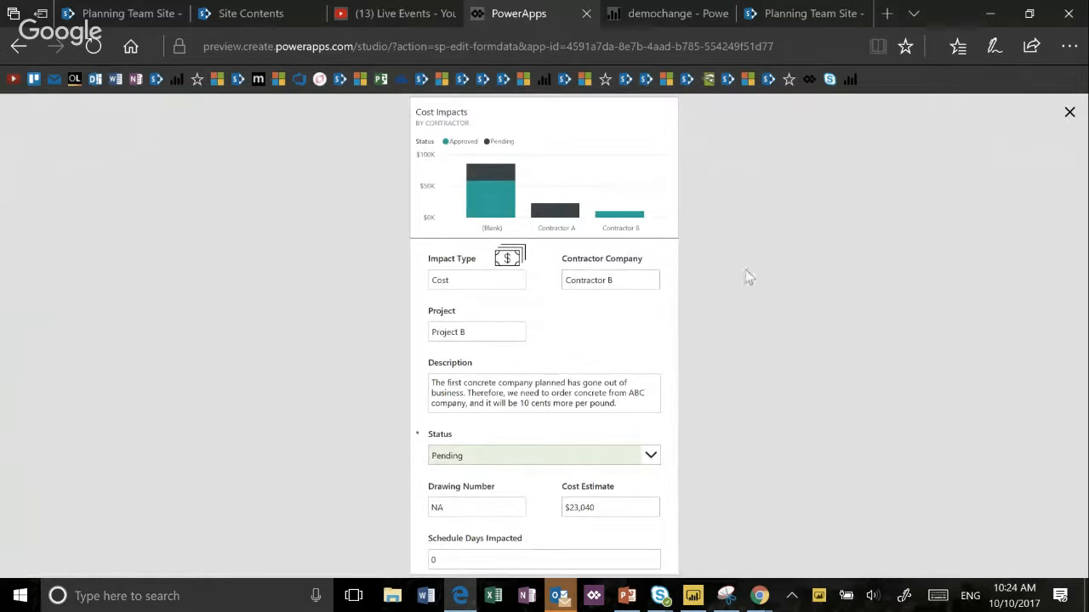
left_click(653, 458)
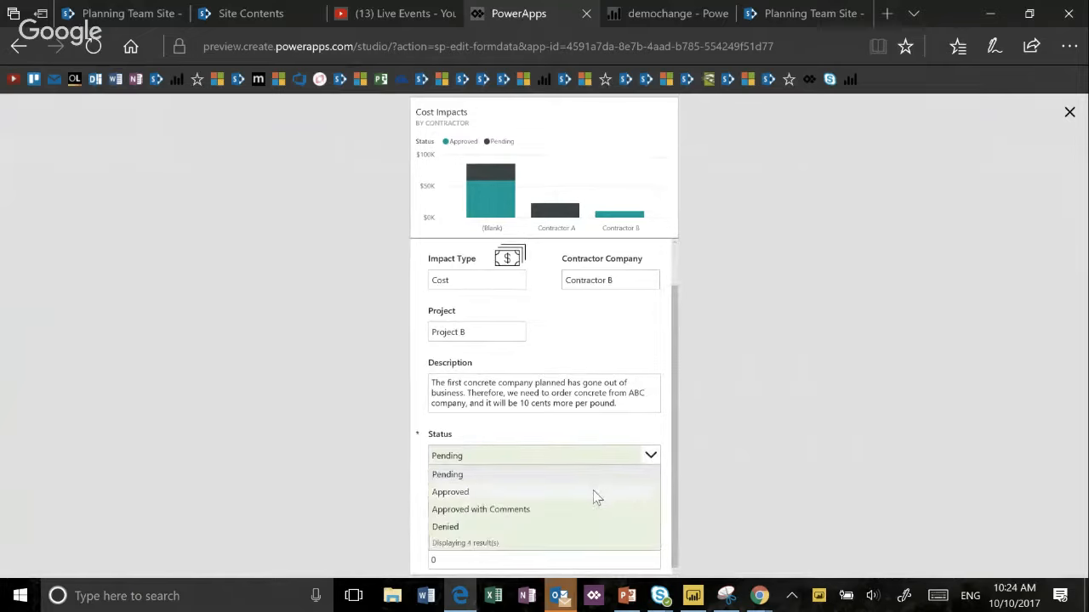
left_click(597, 495)
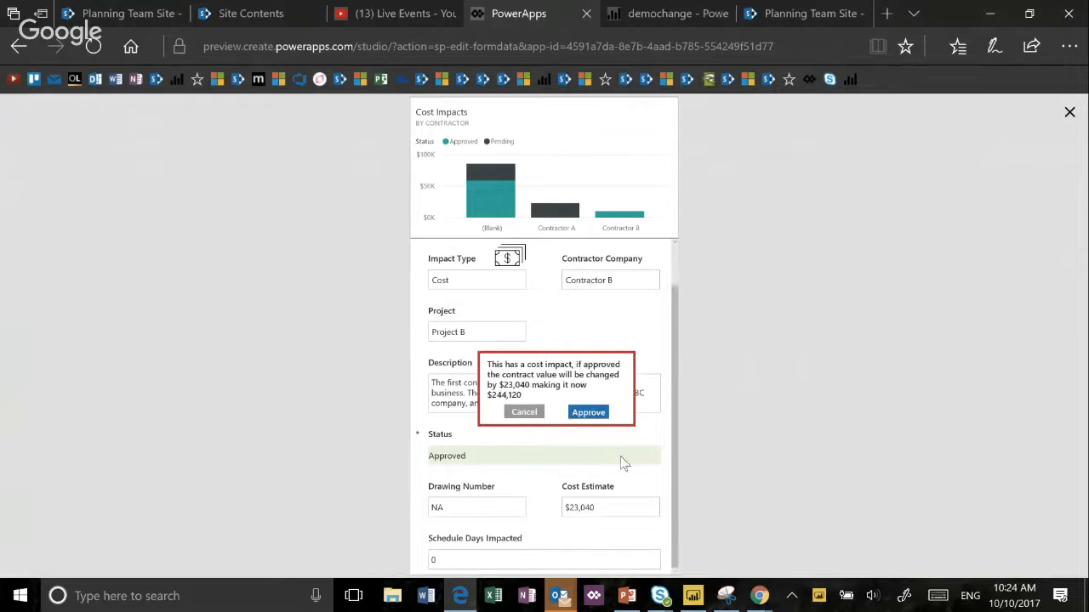
left_click(524, 412)
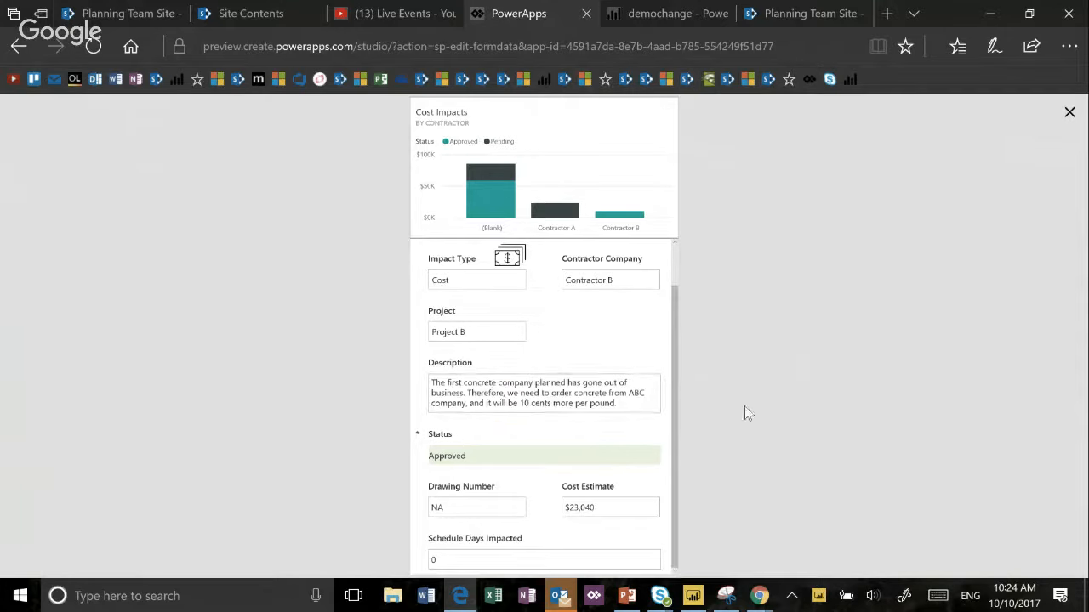
left_click(1069, 112)
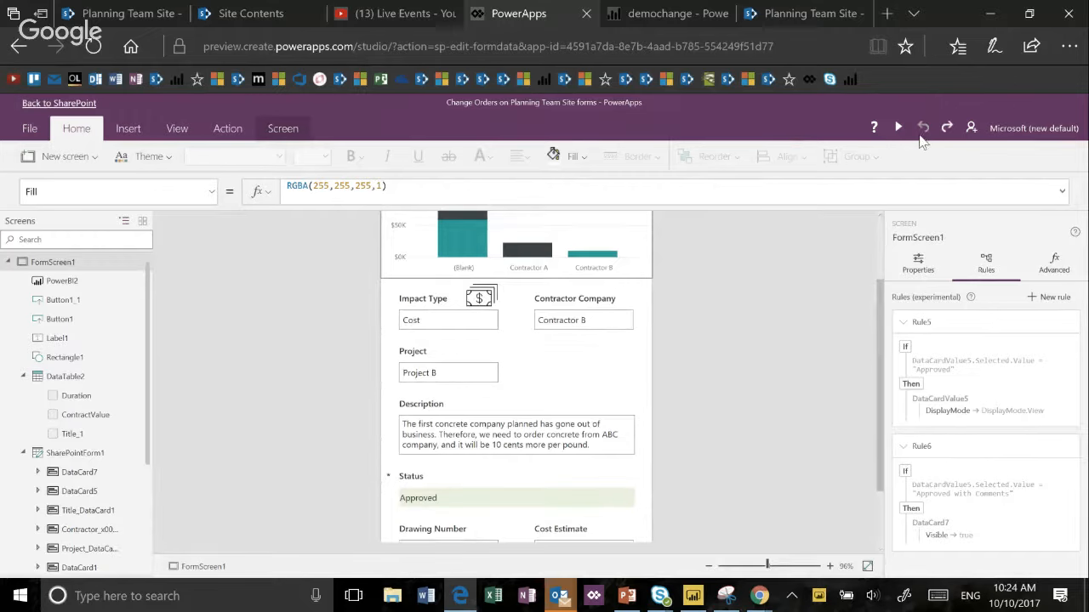
- Delete Rule5 from the Status dropdown inside its card
left_click(569, 504)
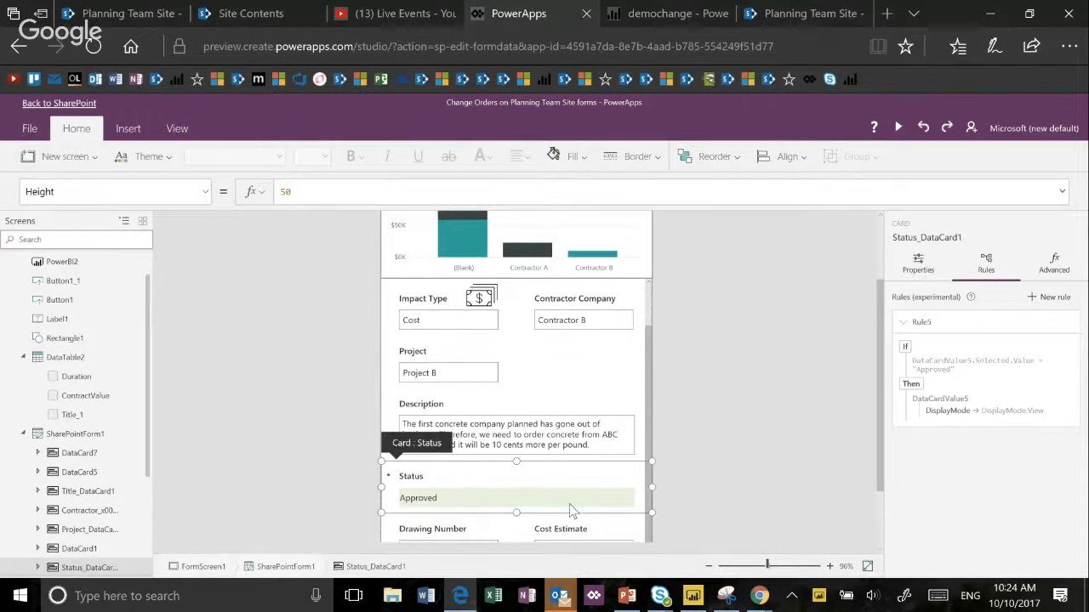
left_click(569, 504)
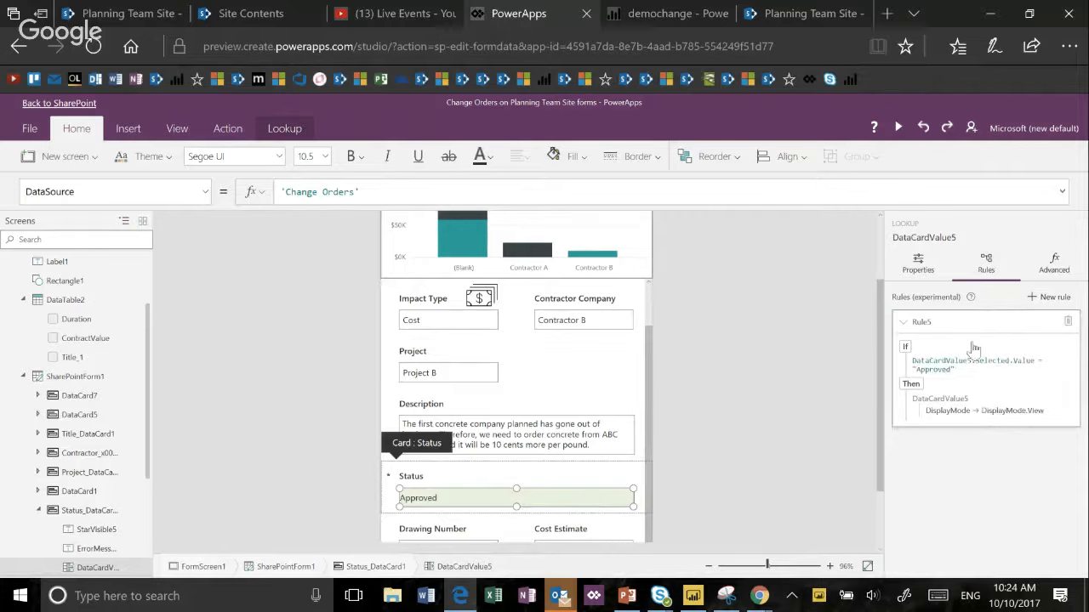
left_click(1069, 322)
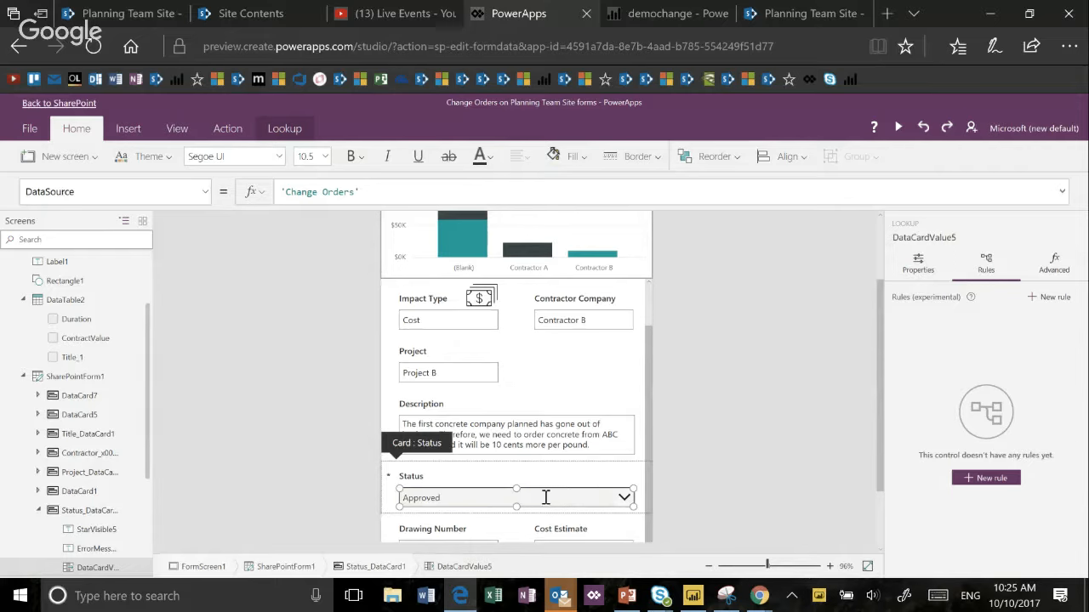
- Create a new rule for the Status dropdown and add an Equal to condition
left_click(989, 478)
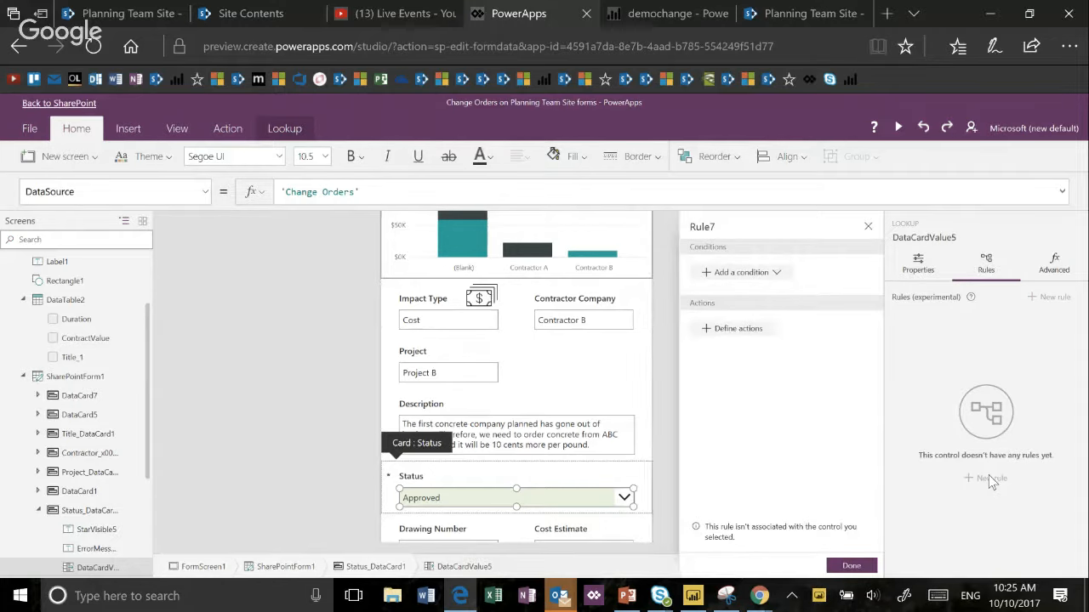
left_click(765, 276)
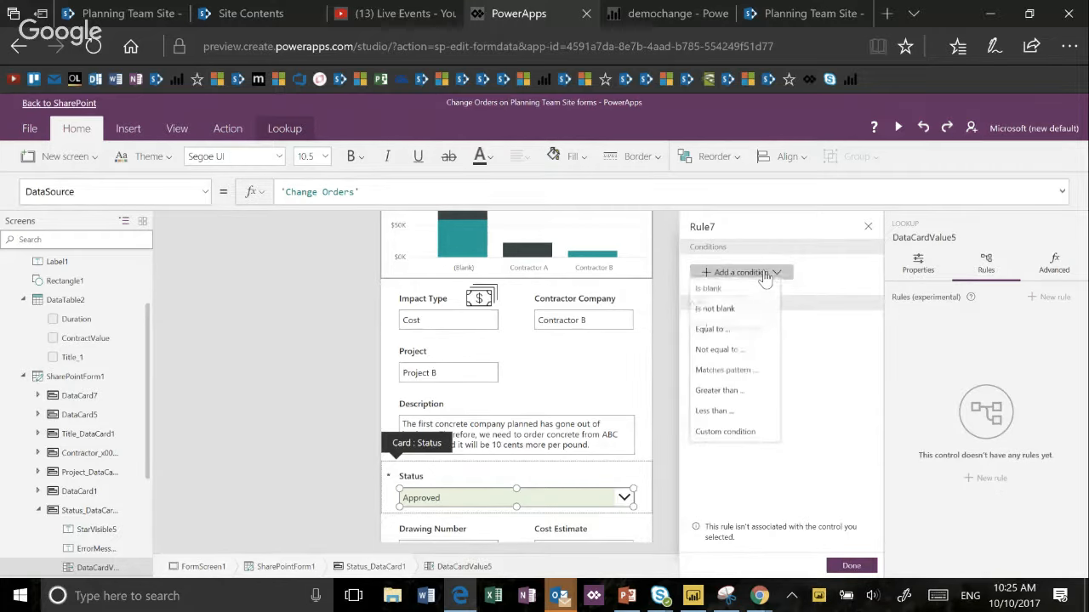
left_click(742, 339)
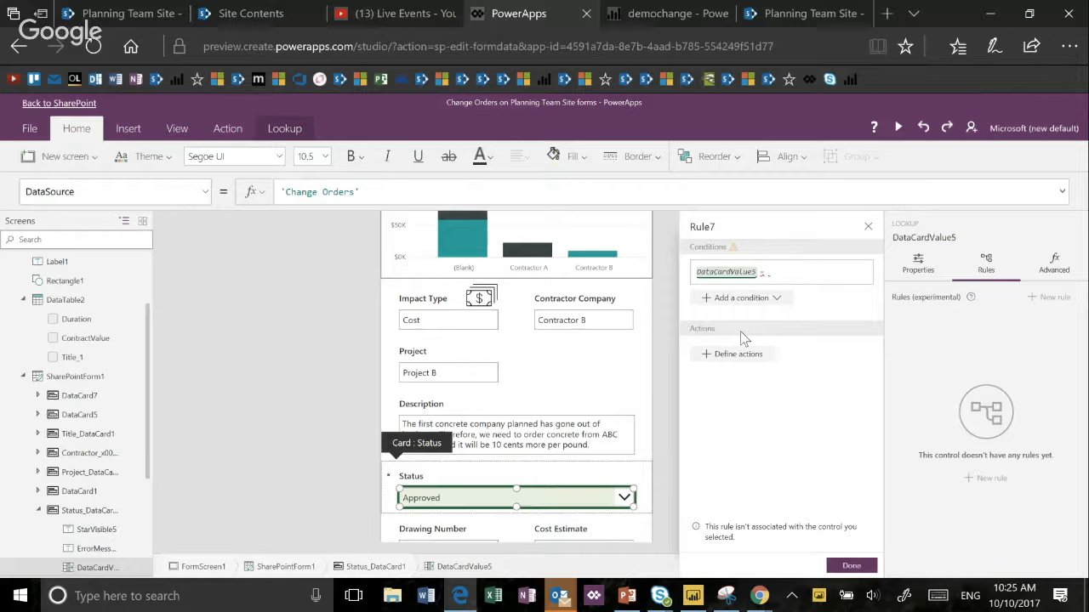
- Complete the rule's condition as DataCardValue5.Selected.Value = "Approved"
key("Left")
key("Left")
key("Left")
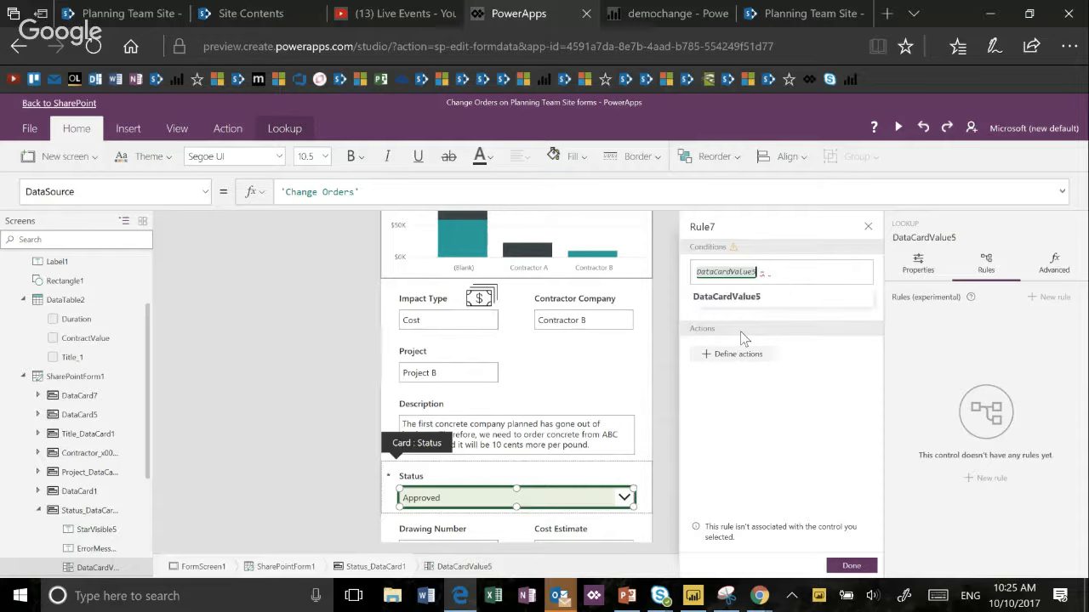
type(".Selec")
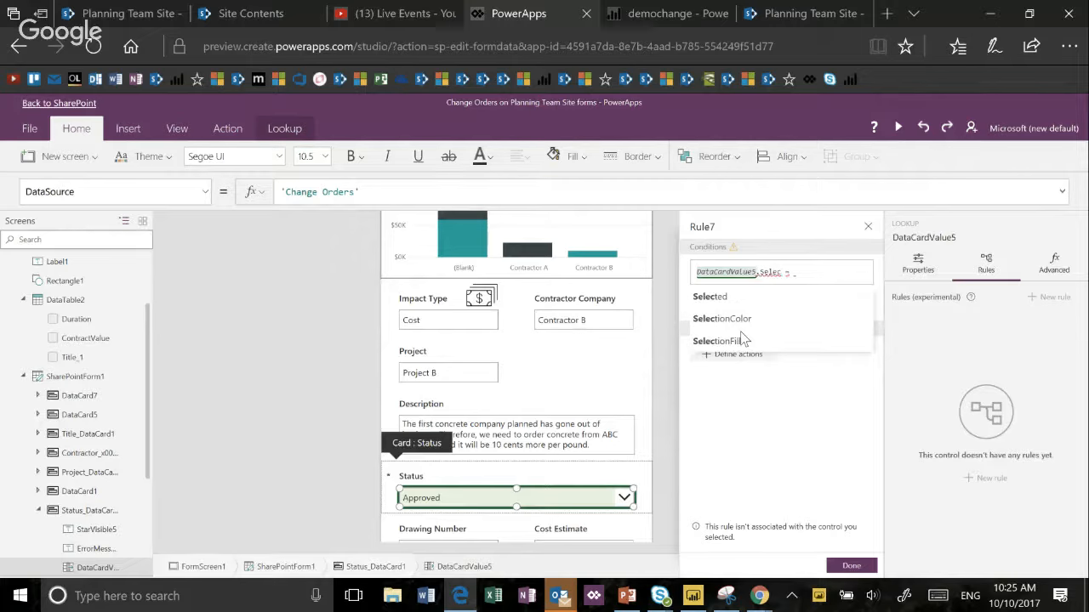
key("Tab")
type(".Value")
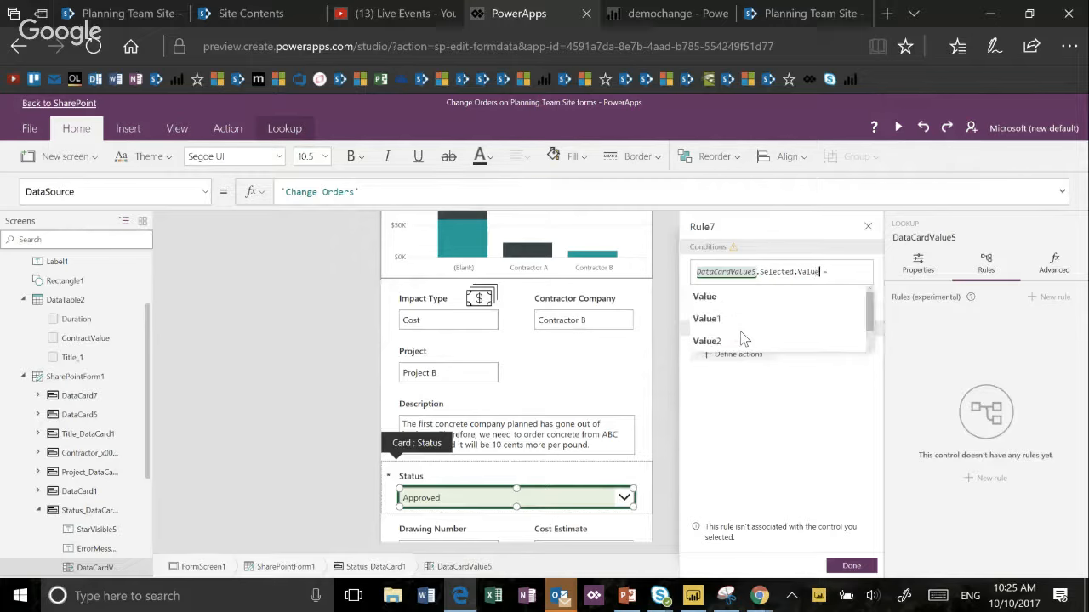
type(" =")
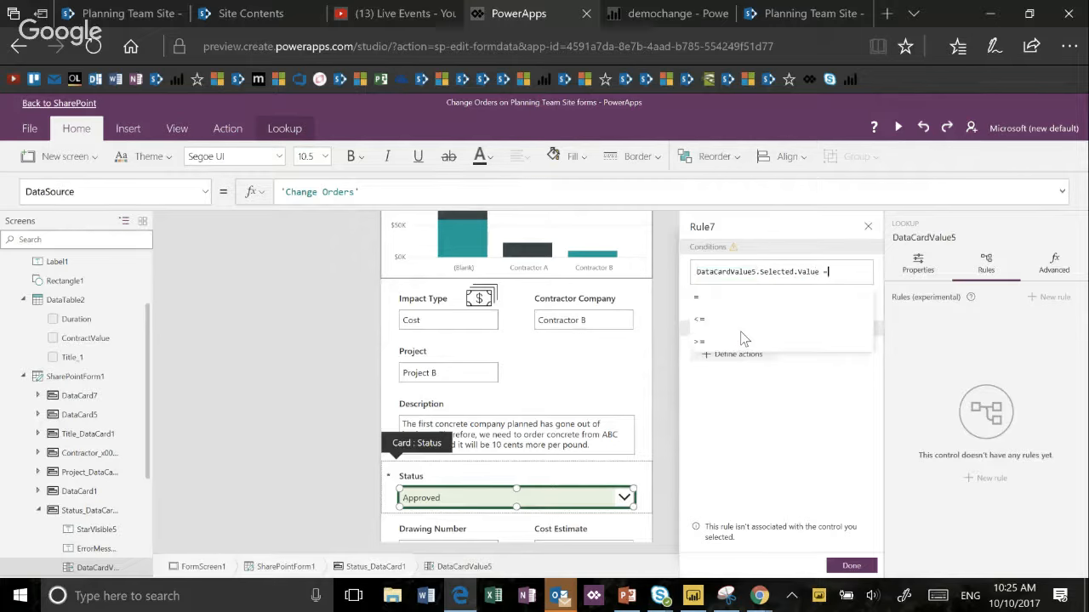
type(" \"")
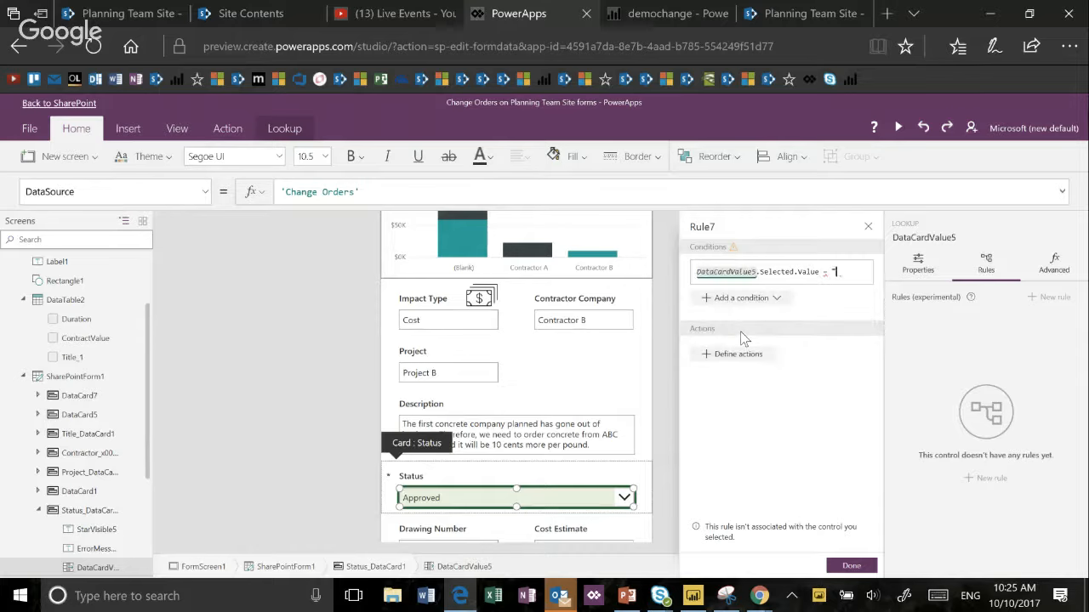
type("Approved\"")
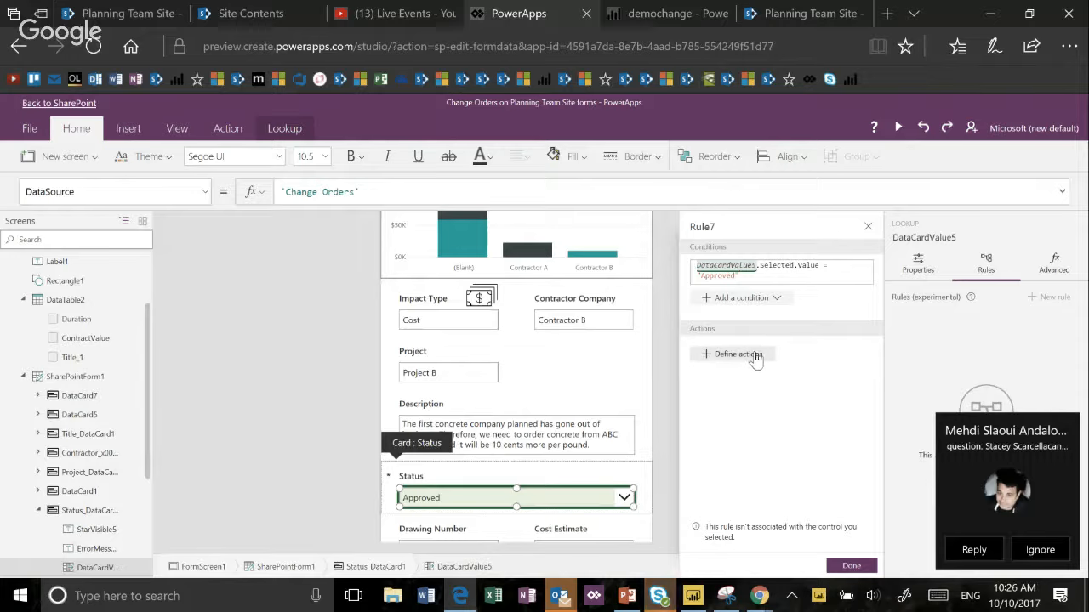
- Define the rule's action by setting the Status dropdown's display mode to View, and save and publish the form to SharePoint
left_click(1050, 551)
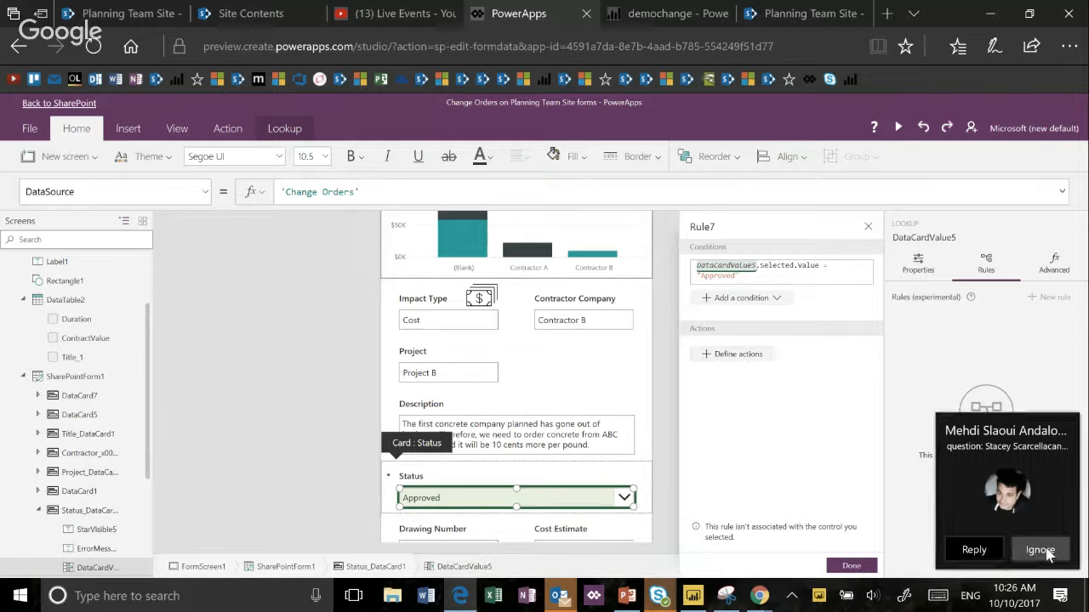
left_click(743, 361)
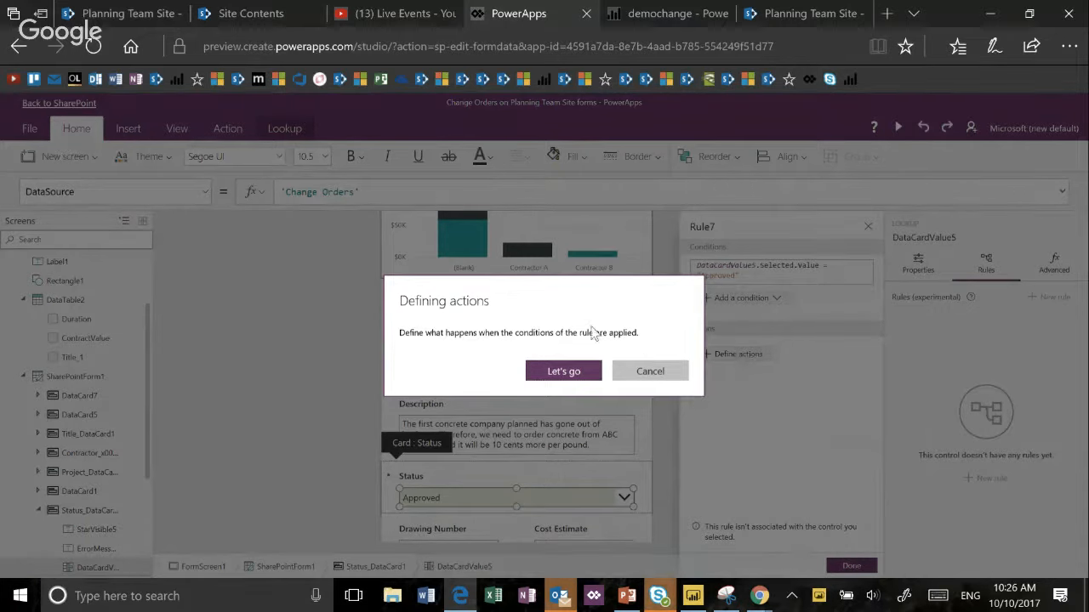
left_click(562, 374)
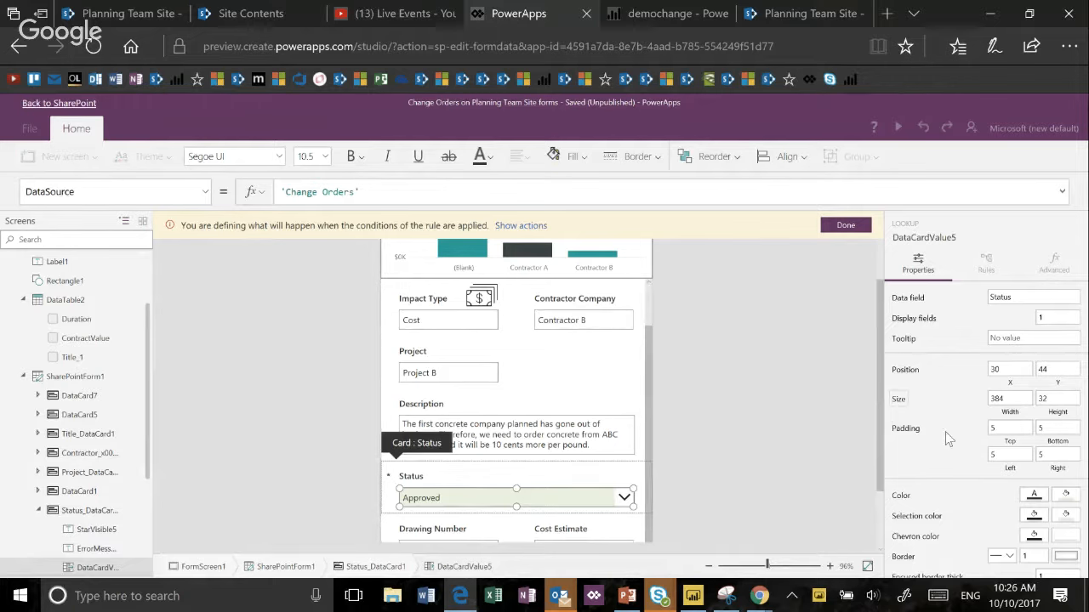
scroll(944, 424, "down", 1)
scroll(944, 424, "down", 1)
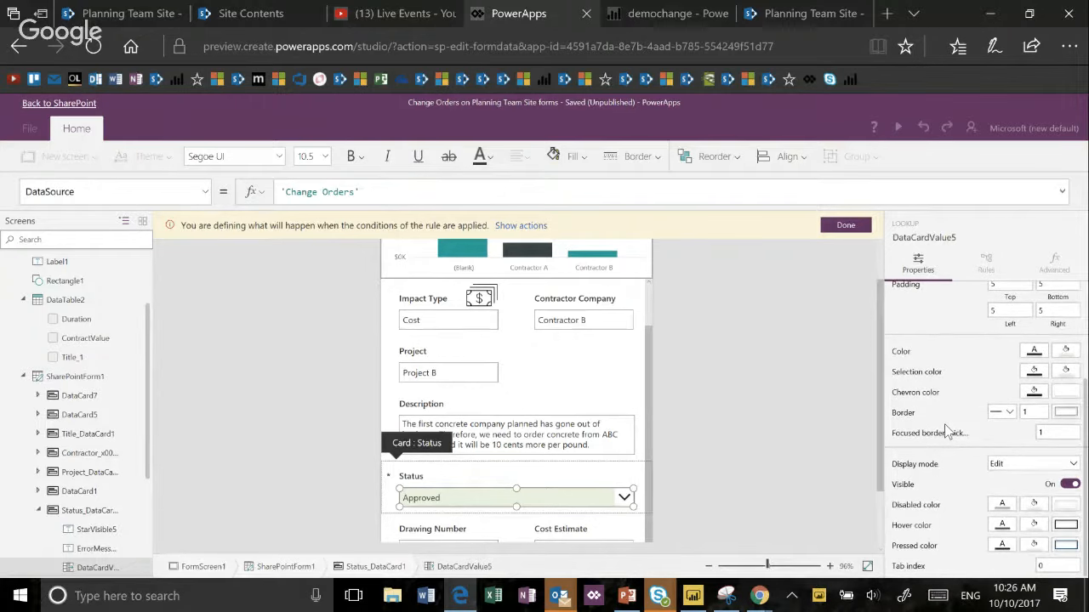
left_click(1022, 464)
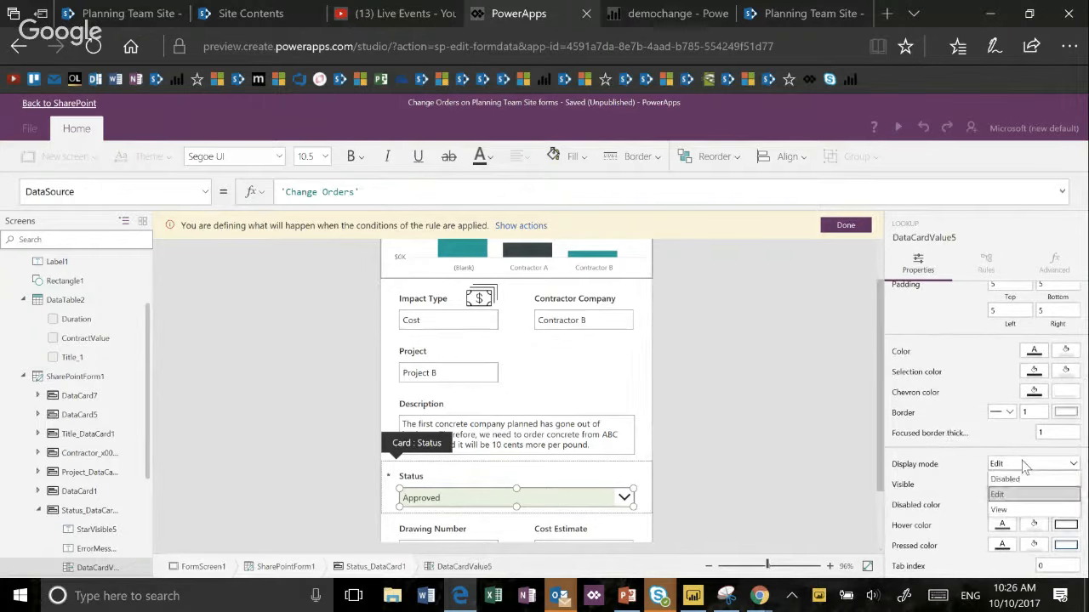
left_click(1021, 509)
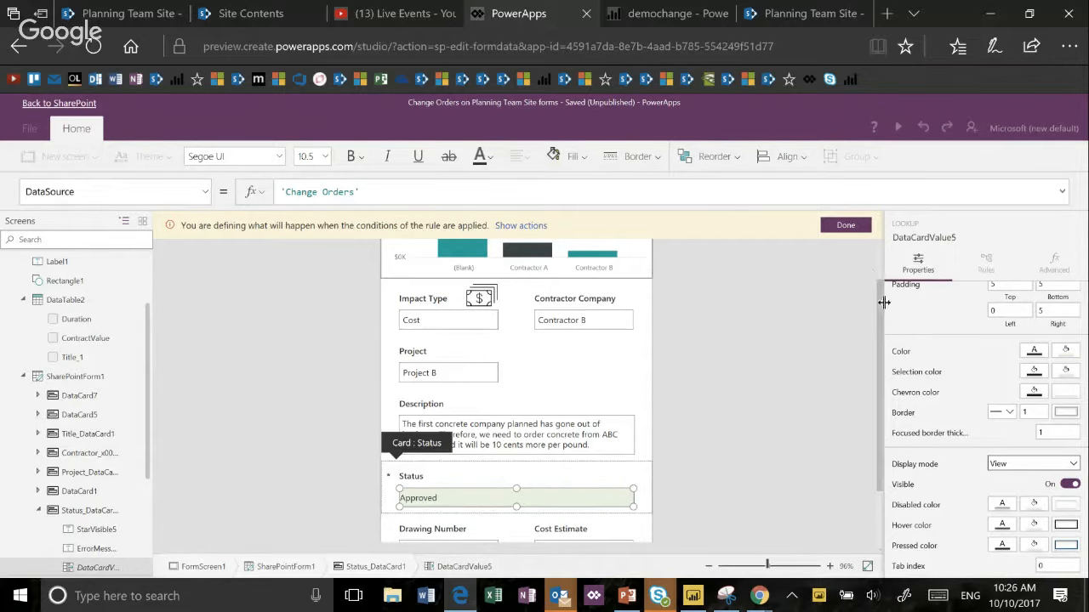
left_click(846, 227)
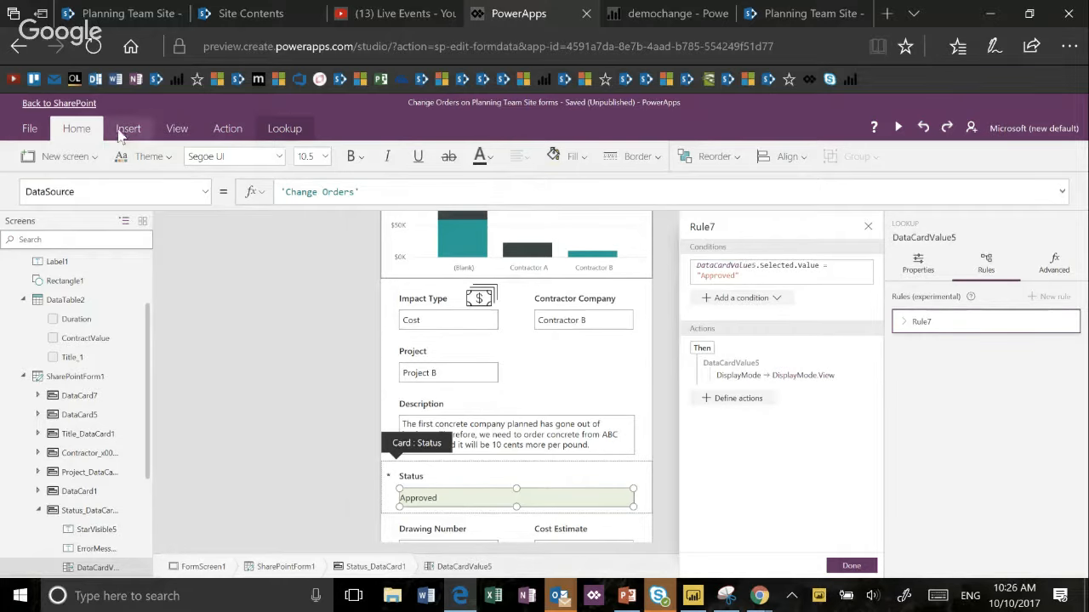
left_click(72, 104)
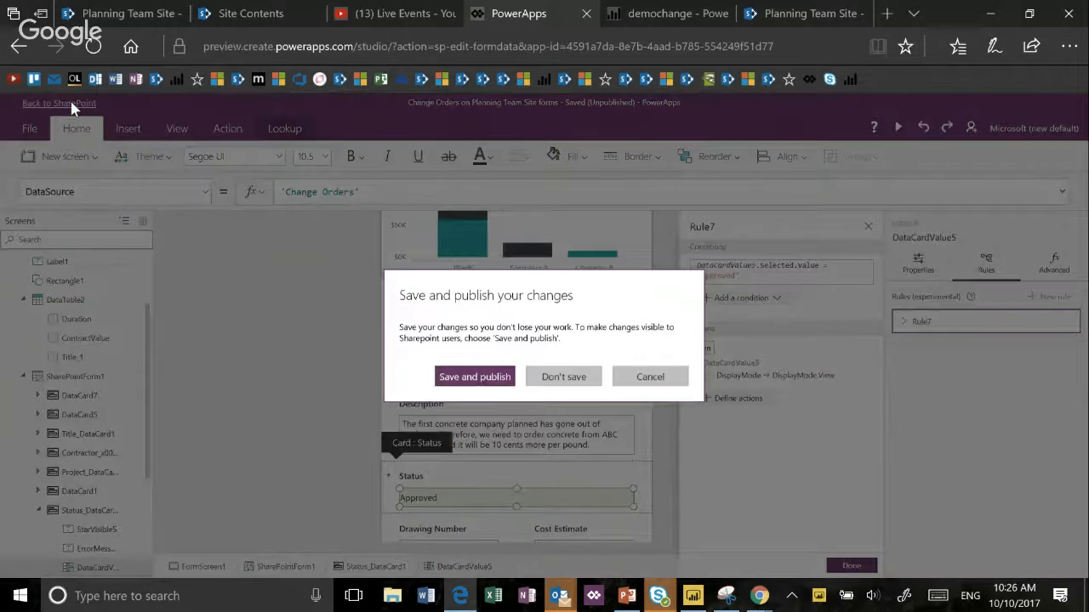
left_click(468, 377)
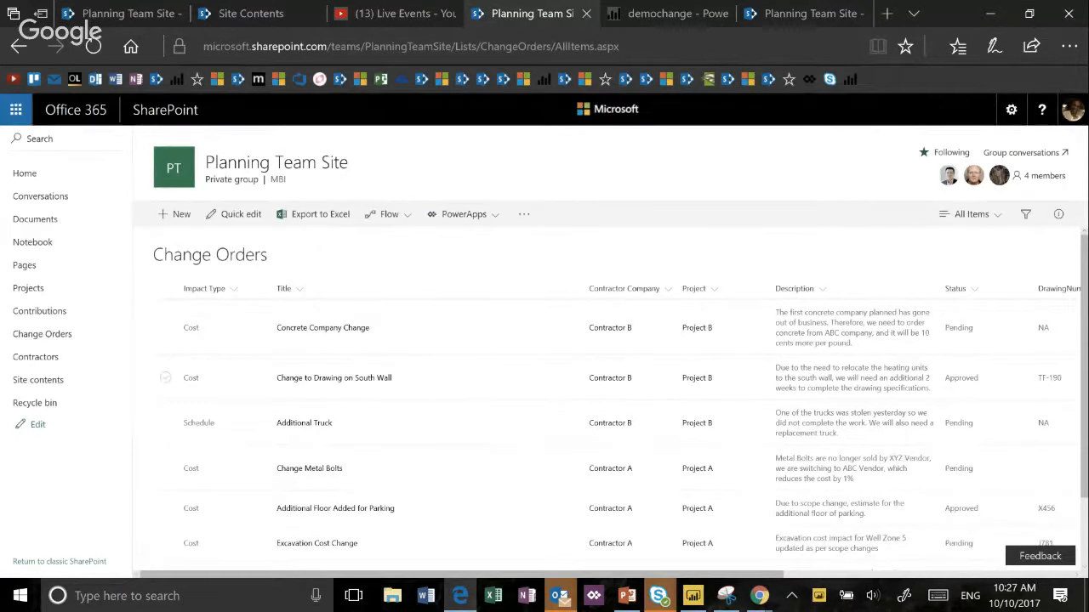
- Open the Change to Drawing on South Wall item for editing, inspect its Status field, and cancel the edit
left_click(166, 378)
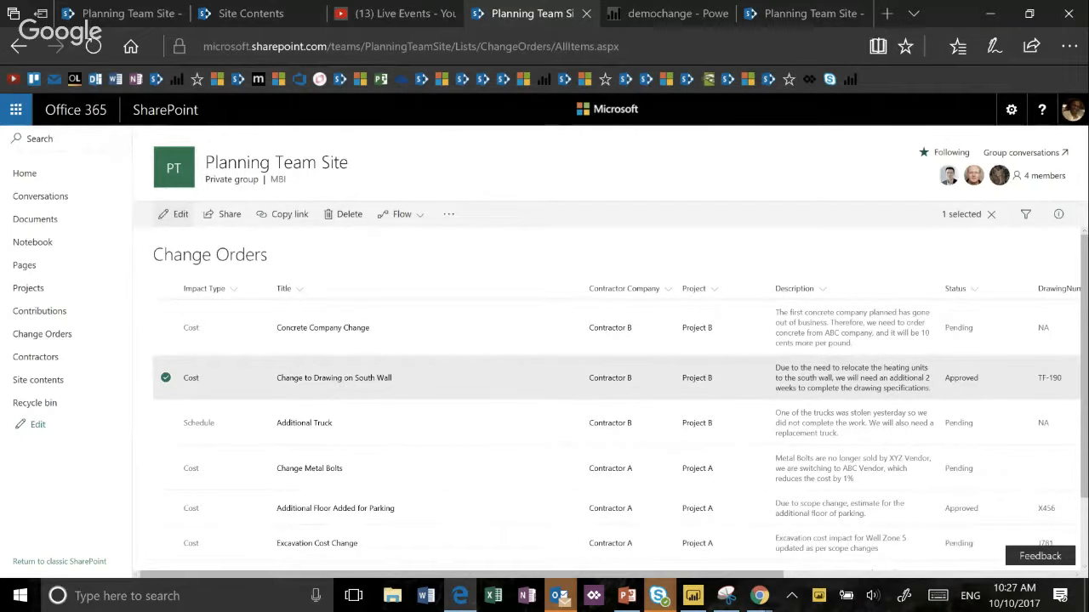
left_click(173, 214)
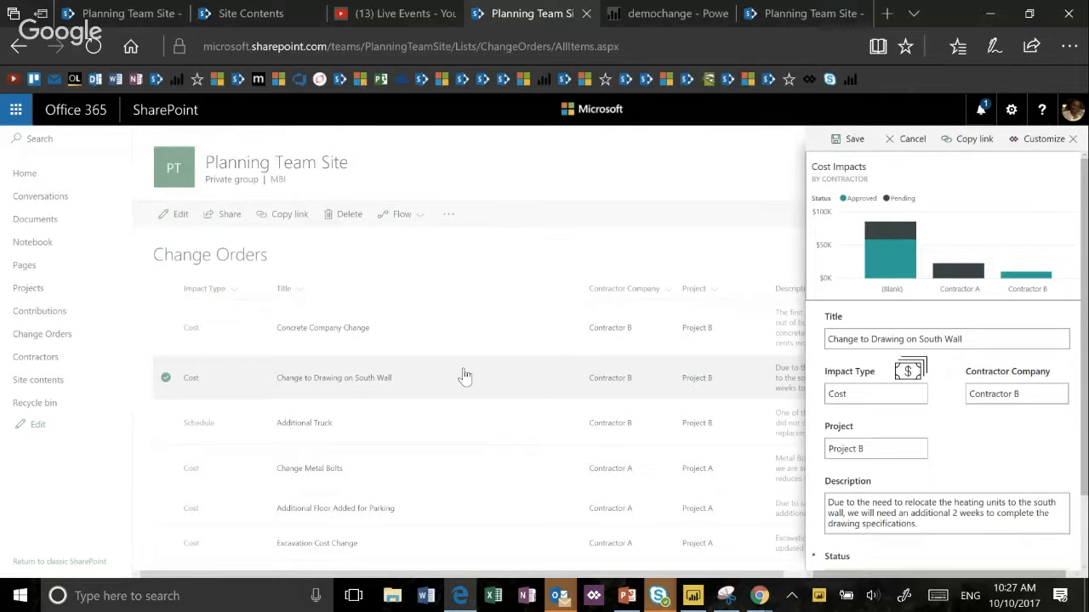
scroll(946, 382, "down", 2)
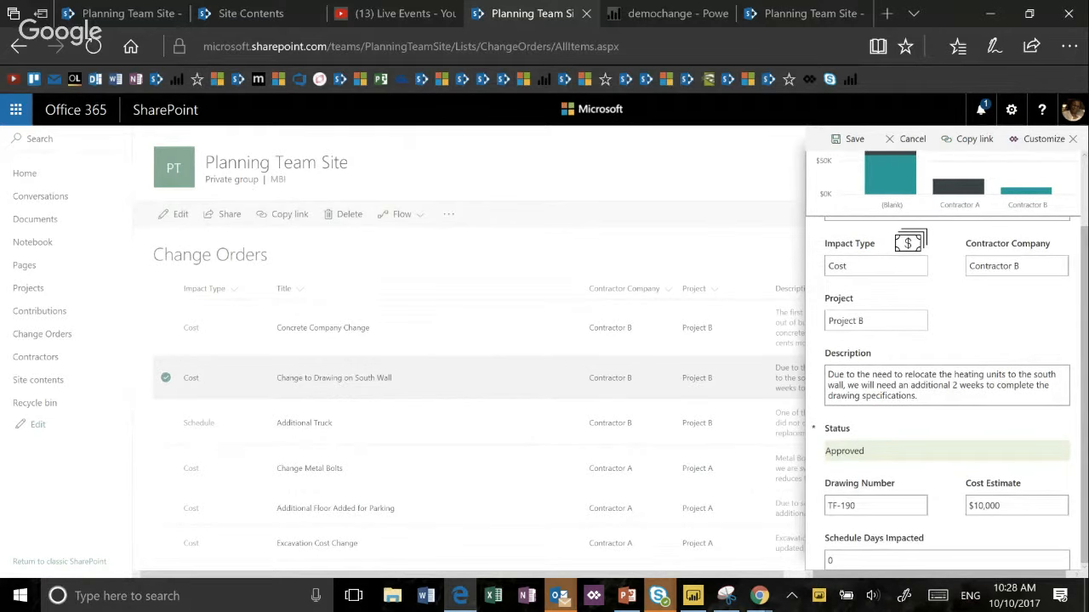
left_click(906, 139)
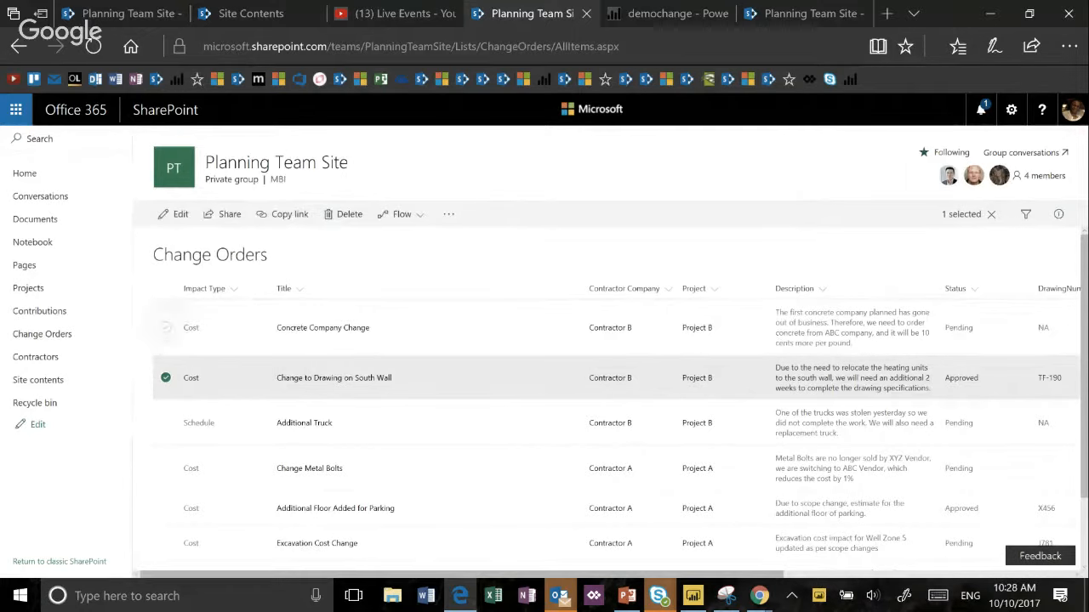
- Set the Concrete Company Change item's Status to Approved, approve its cost impact, and save the item
left_click(166, 328)
left_click(166, 377)
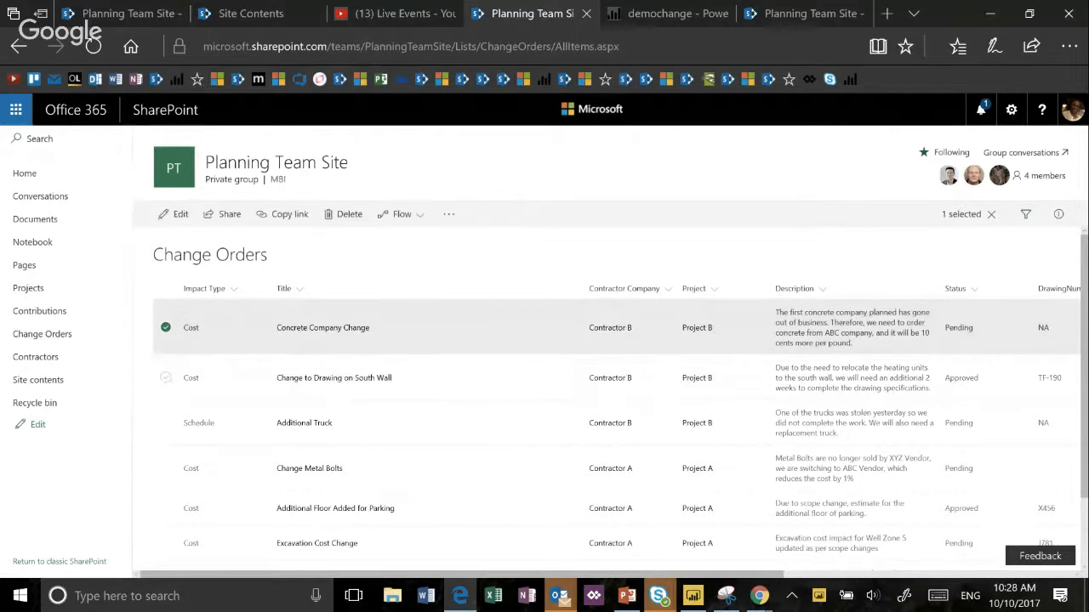
left_click(175, 214)
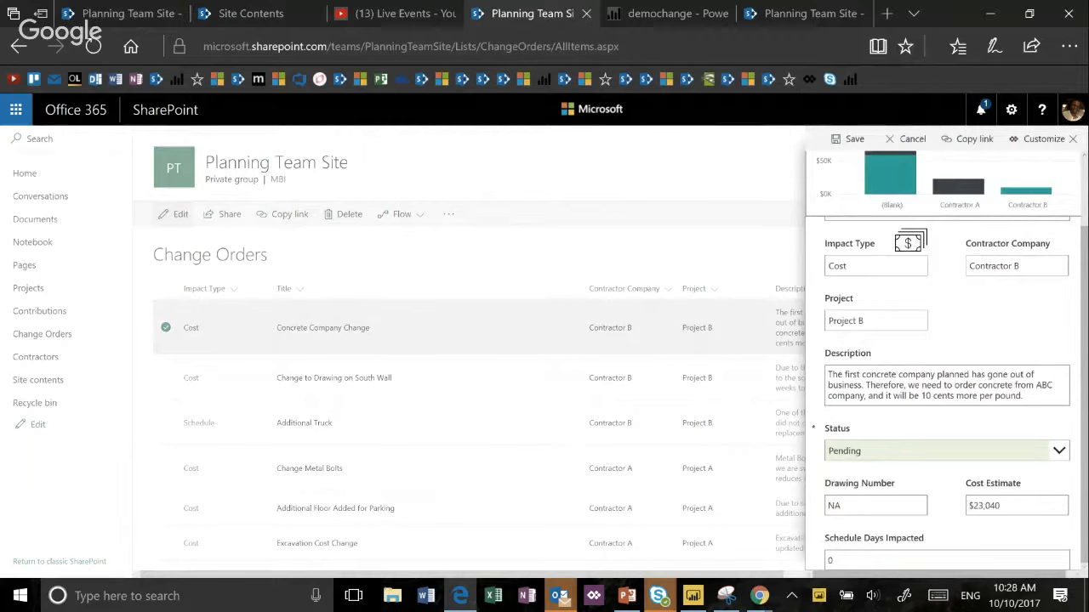
left_click(1058, 451)
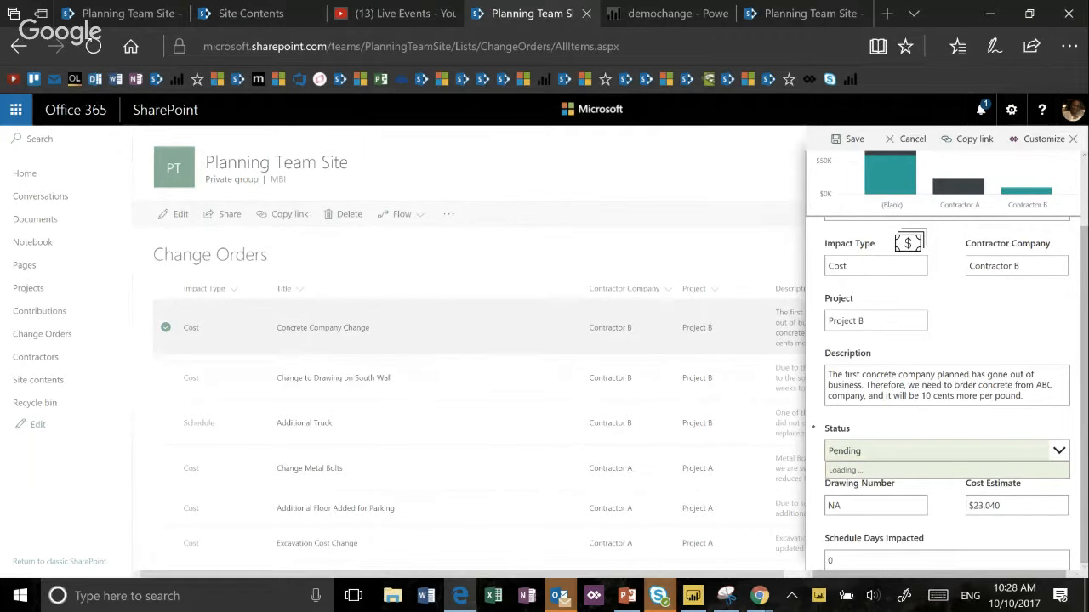
left_click(848, 491)
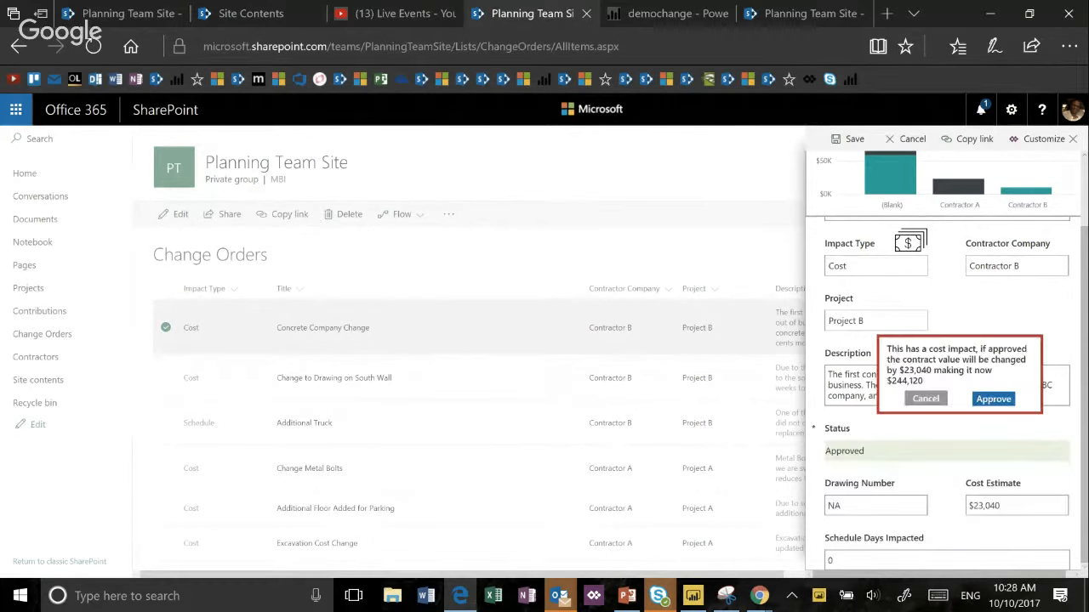
left_click(993, 399)
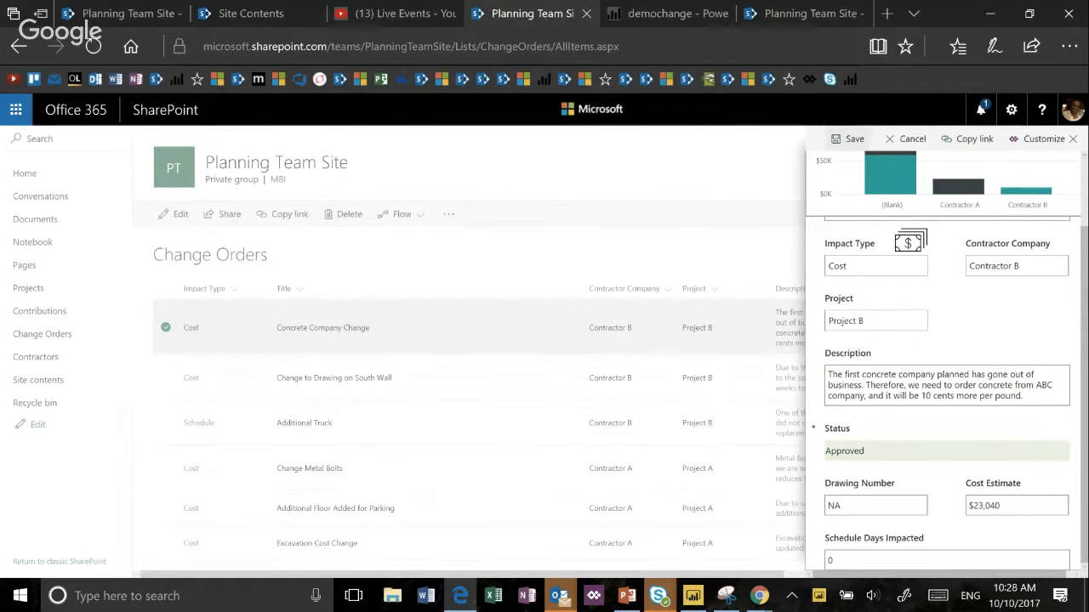
left_click(849, 139)
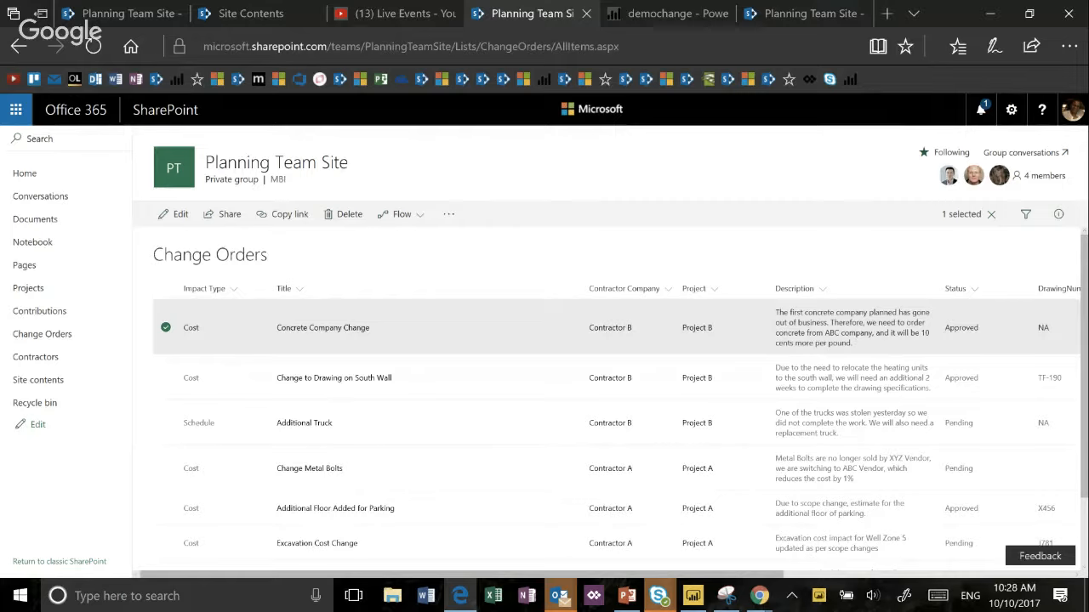
- Open the Change Metal Bolts item for editing and start customizing its form in PowerApps
left_click(166, 327)
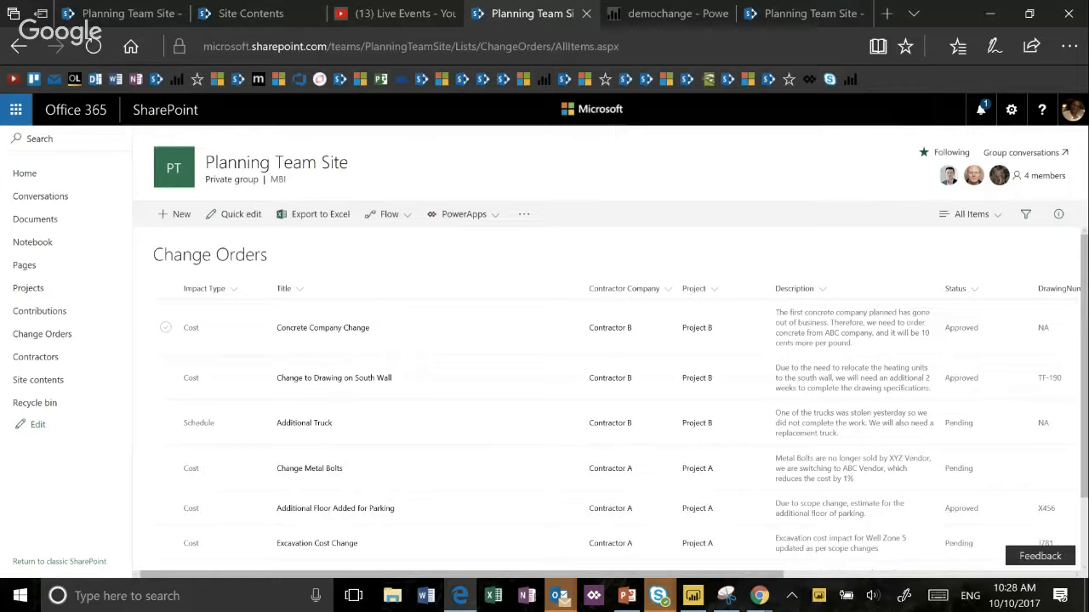
left_click(166, 469)
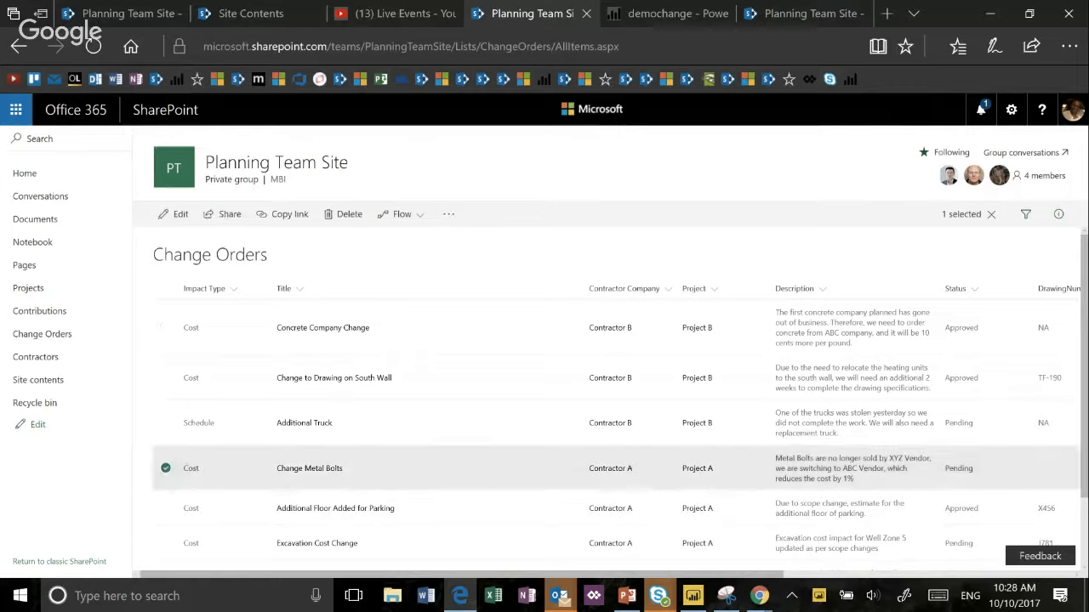
left_click(175, 214)
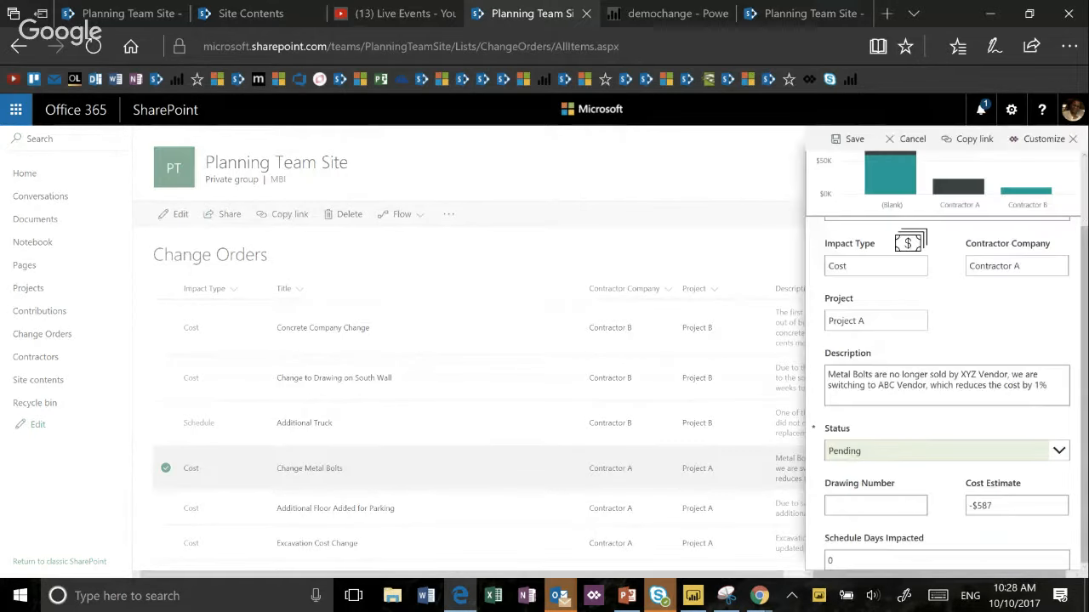
left_click(1046, 138)
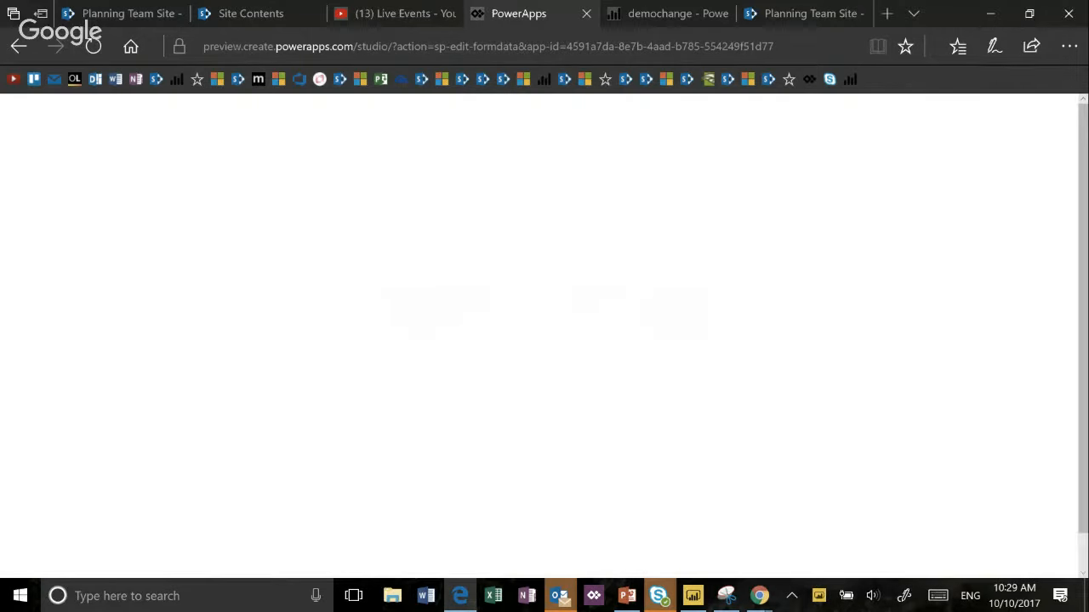
- Open the PowerApps blog in a new browser tab and examine the rules demo in the post "New on PowerApps: easily create rules"
key("ctrl+t")
type("powerapps.microsoft.com/en-us")
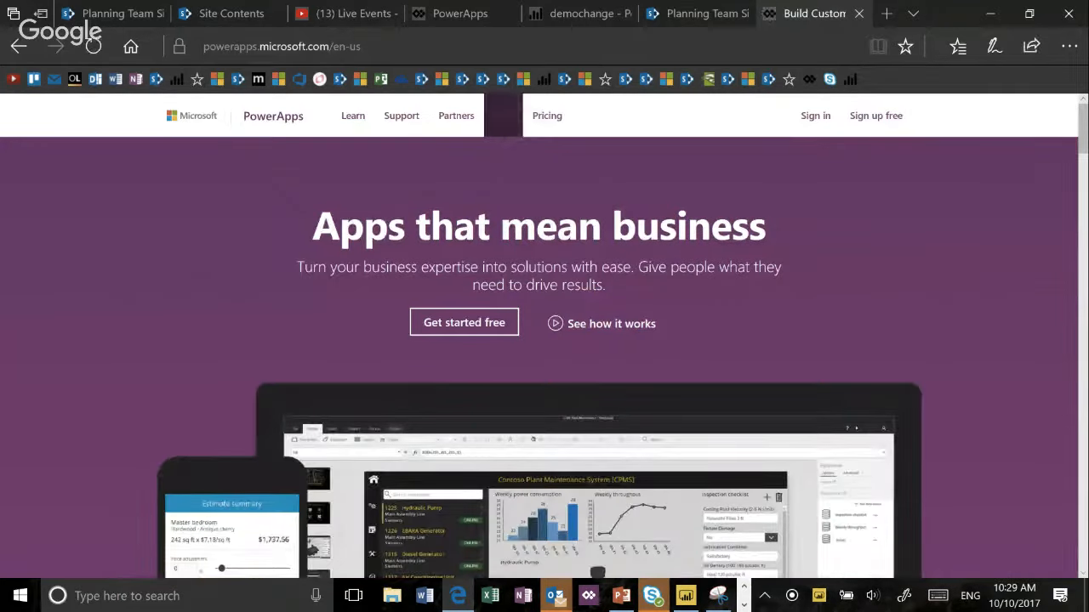
left_click(502, 115)
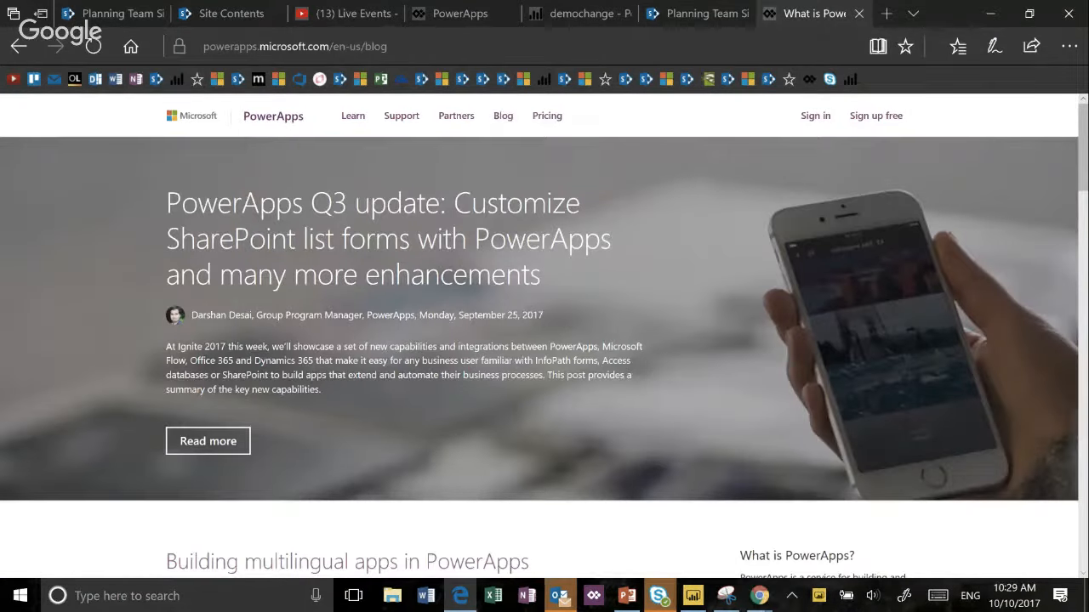
scroll(544, 341, "down", 6)
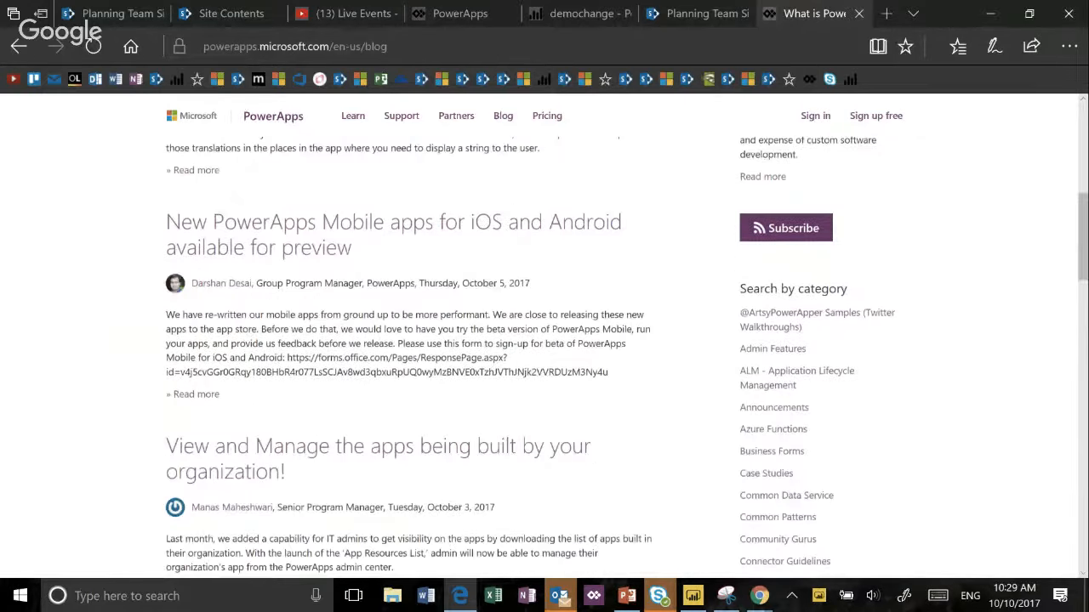
scroll(408, 340, "down", 6)
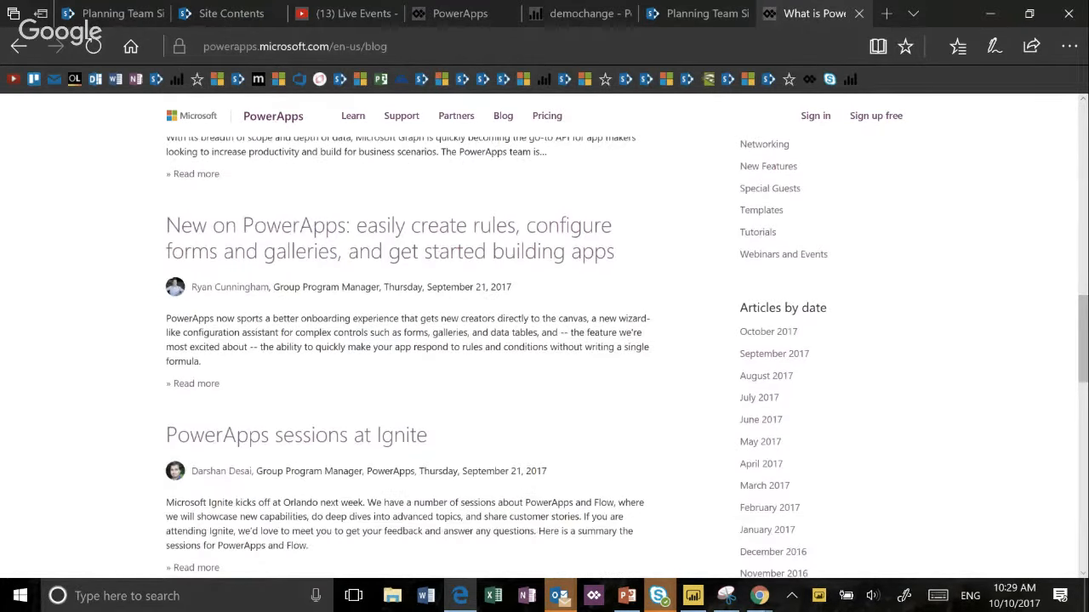
left_click(390, 238)
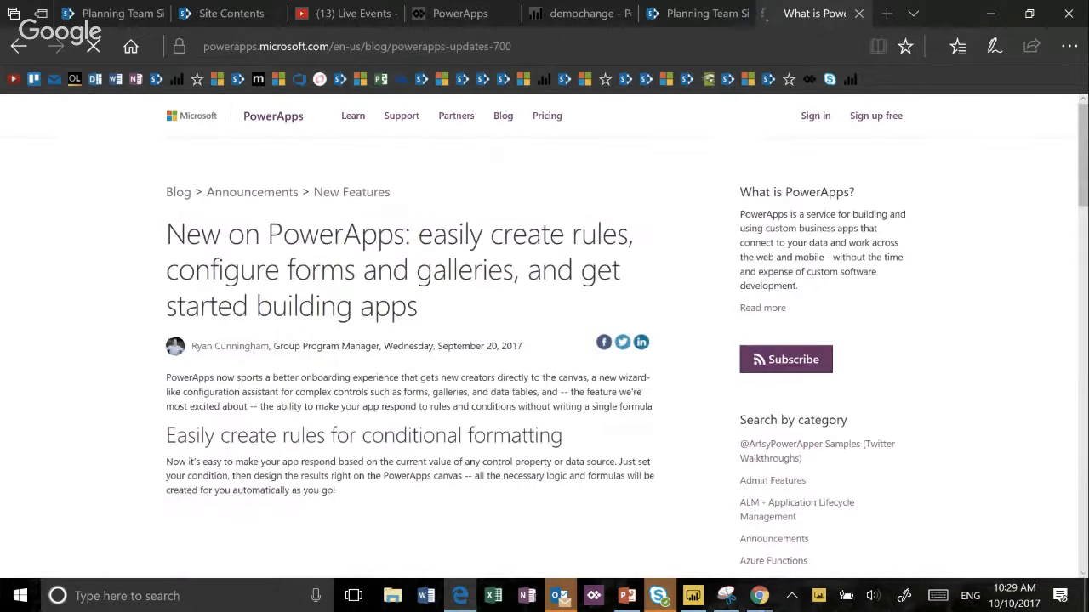
scroll(545, 340, "down", 3)
scroll(544, 340, "up", 5)
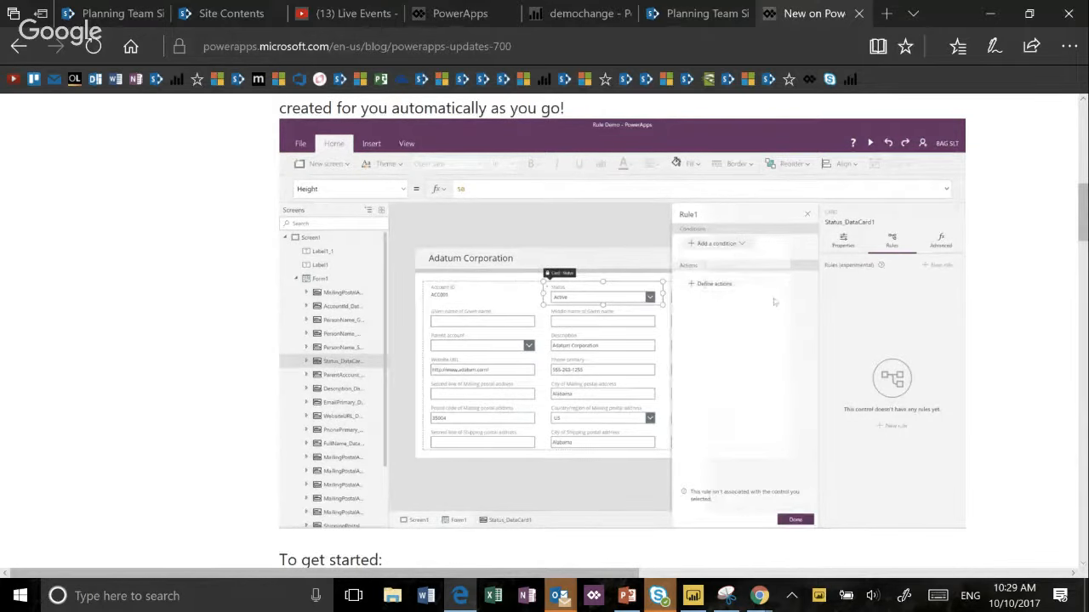
scroll(622, 323, "up", 2)
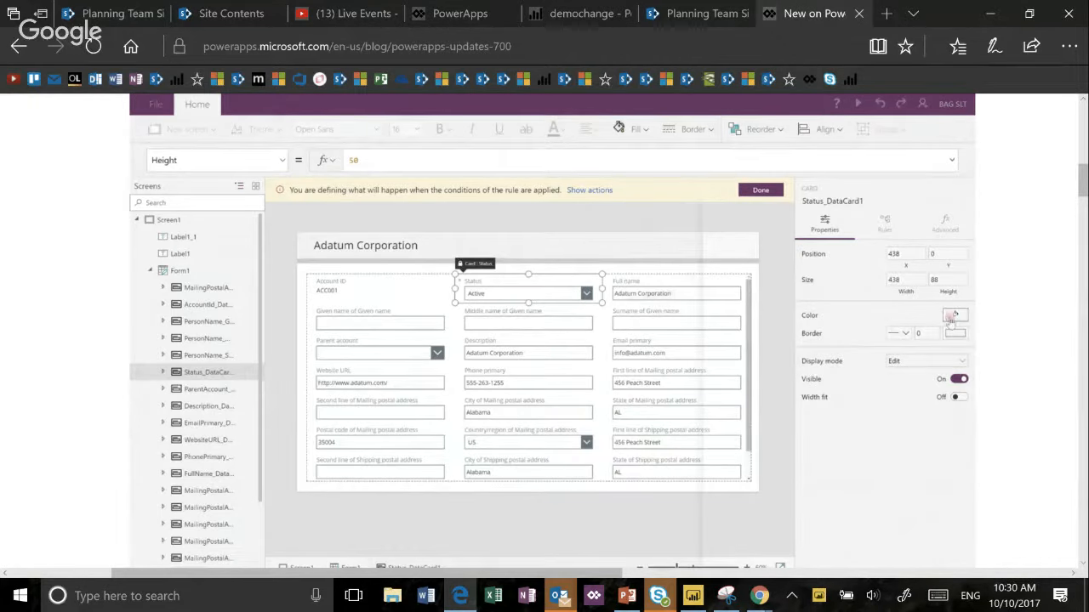
left_click(880, 377)
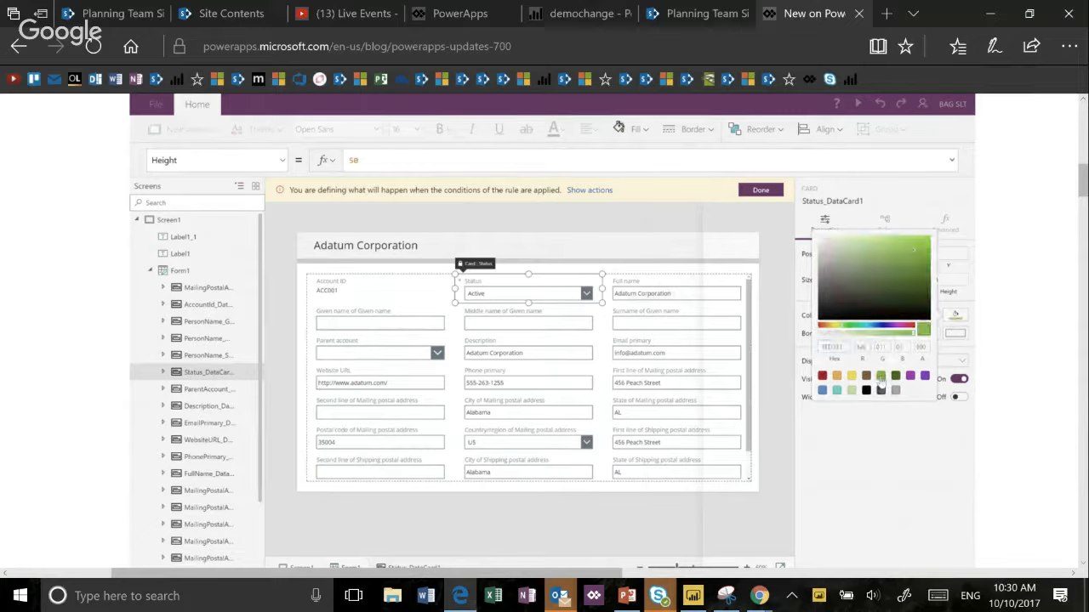
left_click(485, 247)
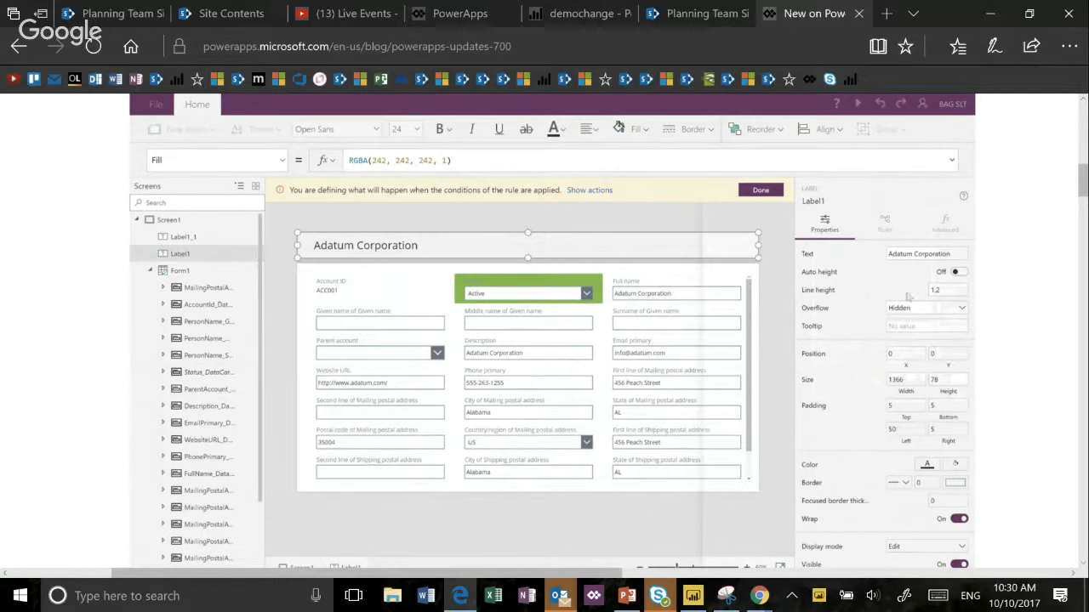
left_click(952, 465)
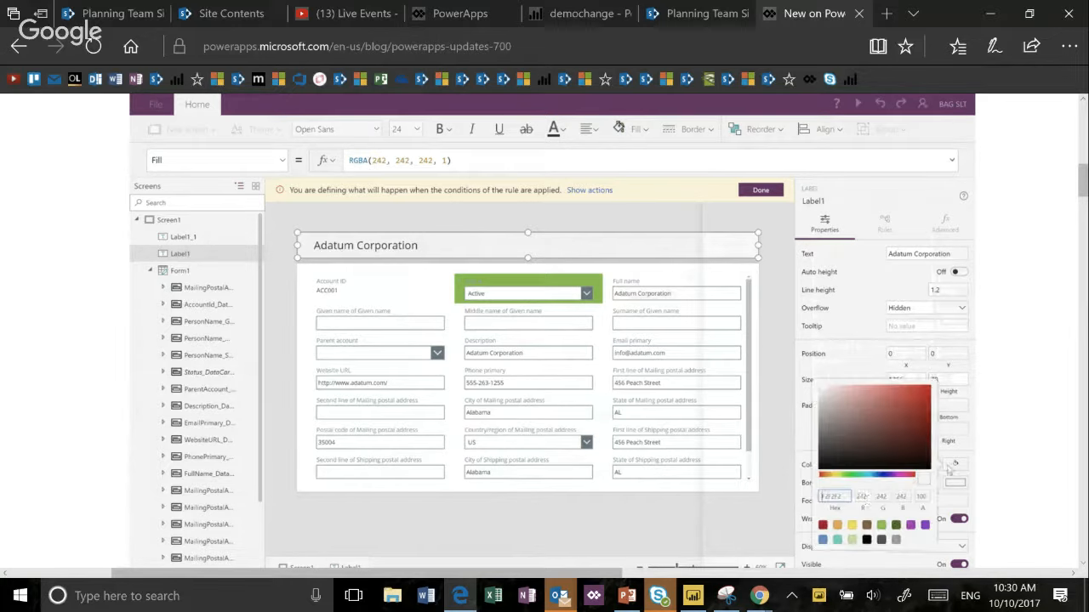
left_click(880, 527)
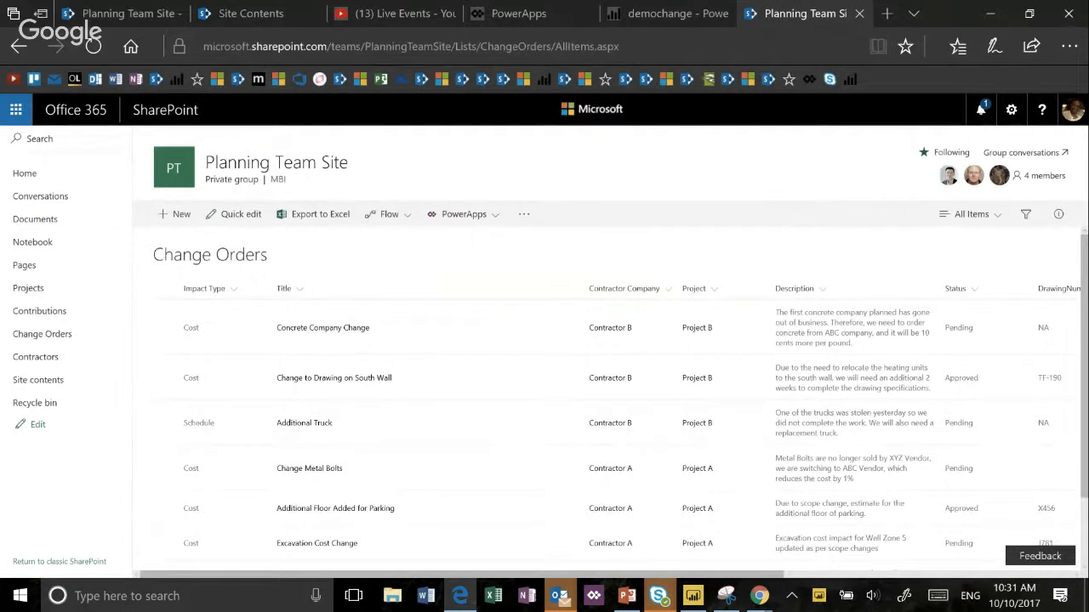
- Switch back to the PowerApps Studio browser tab containing the Change Orders form
left_click(518, 14)
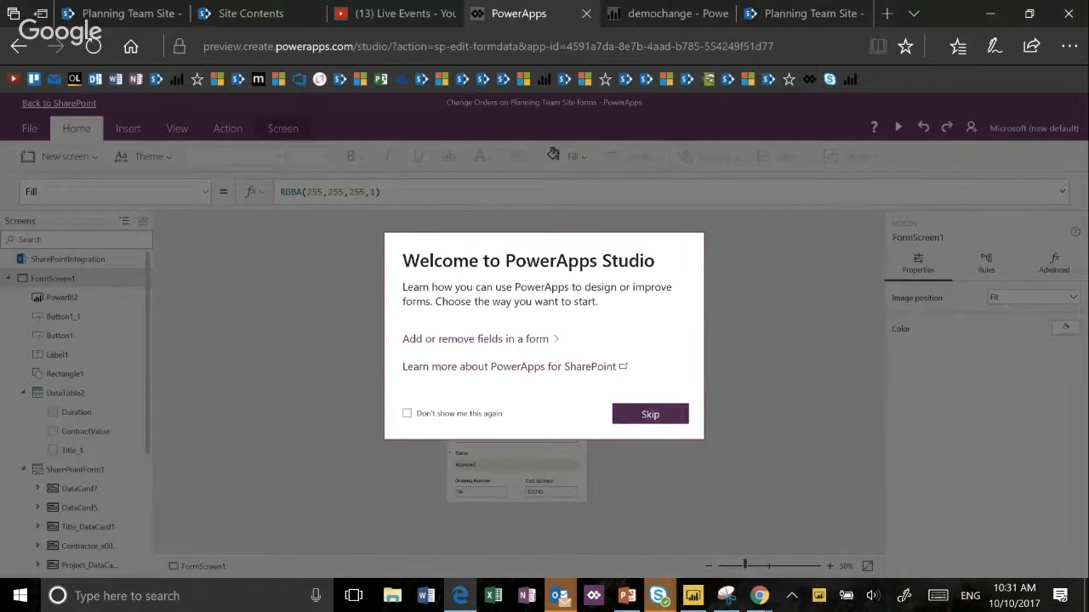
- Skip the PowerApps Studio welcome dialog and examine the conditions and actions of FormScreen1's rules Rule6 and Rule7
left_click(675, 414)
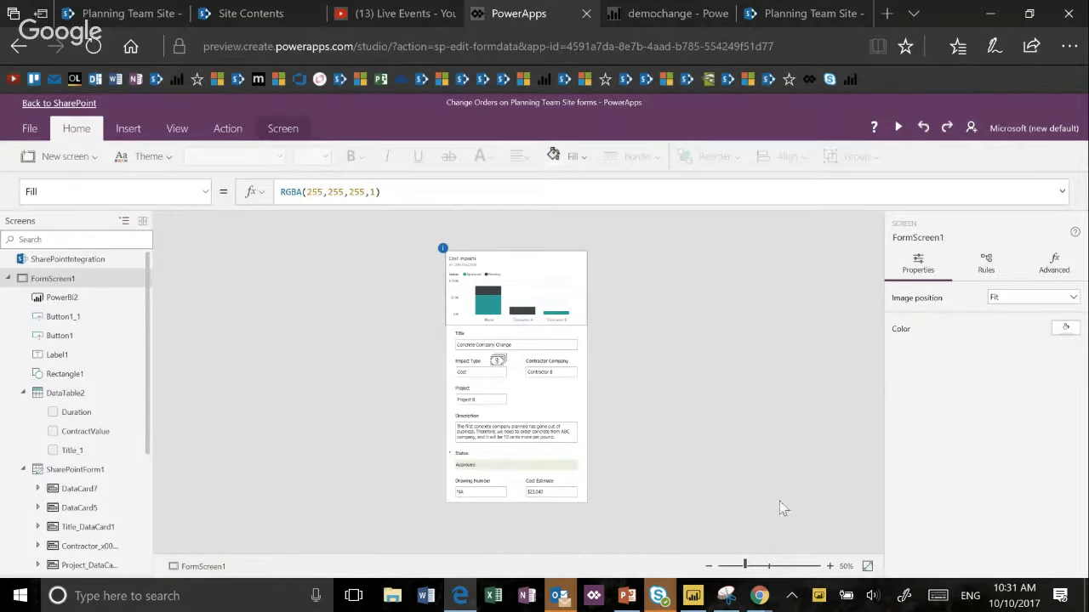
scroll(529, 423, "down", 2)
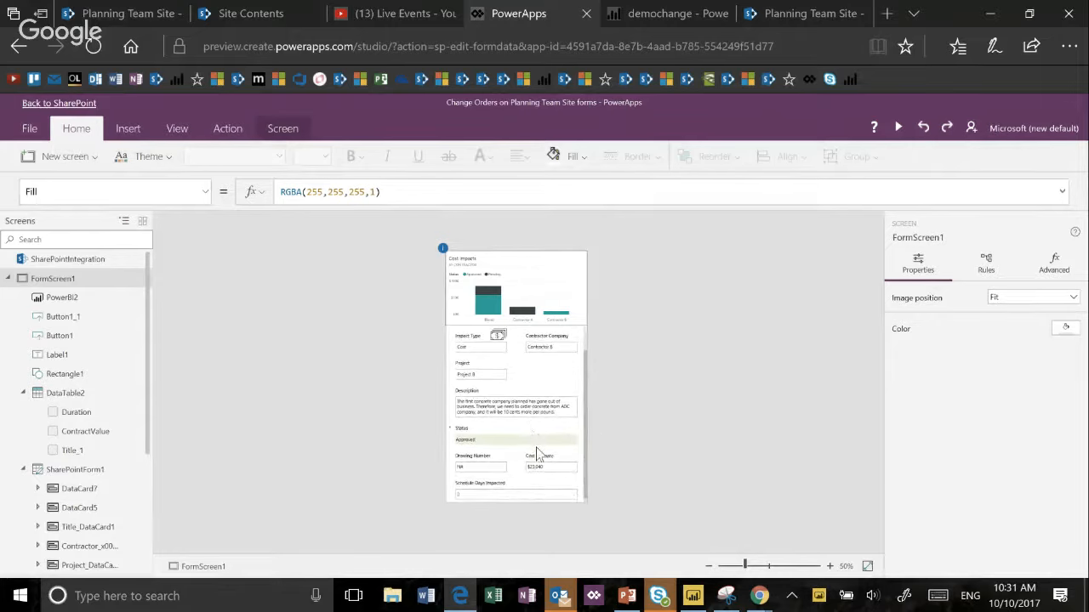
scroll(536, 451, "up", 2)
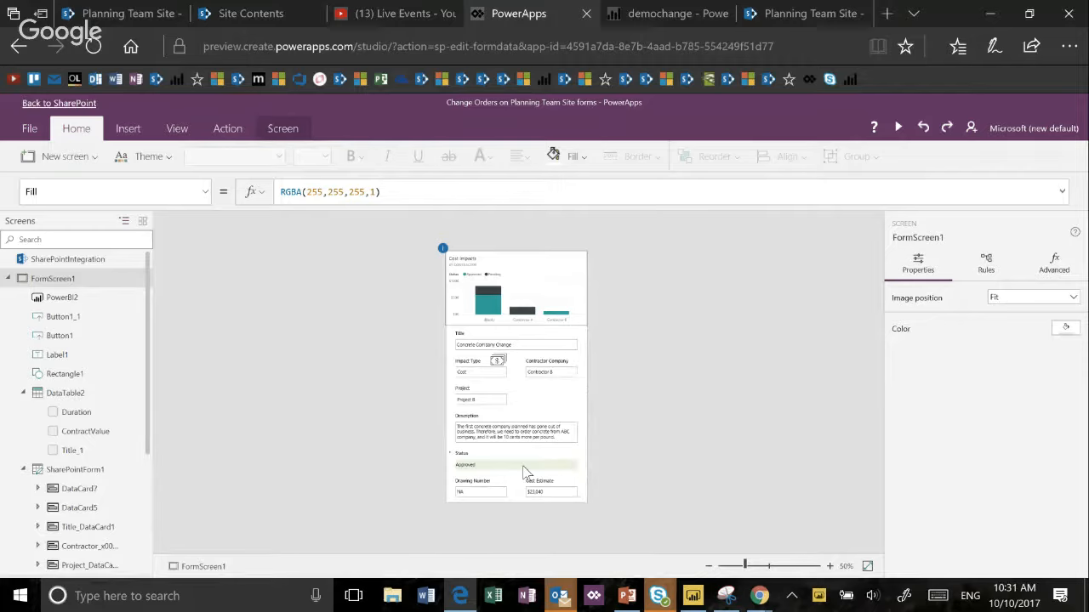
left_click(983, 279)
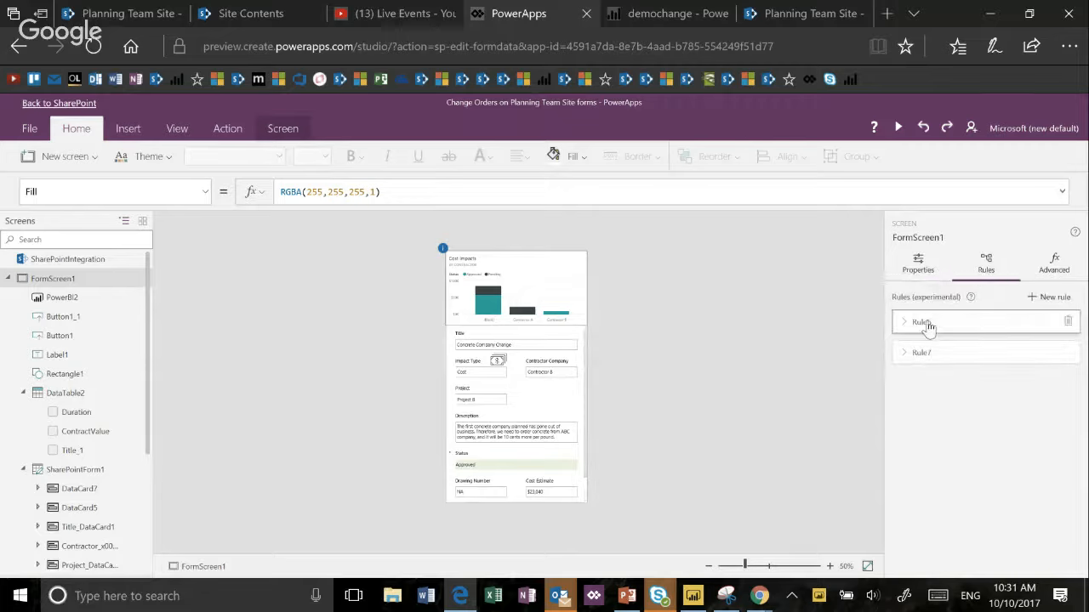
left_click(927, 327)
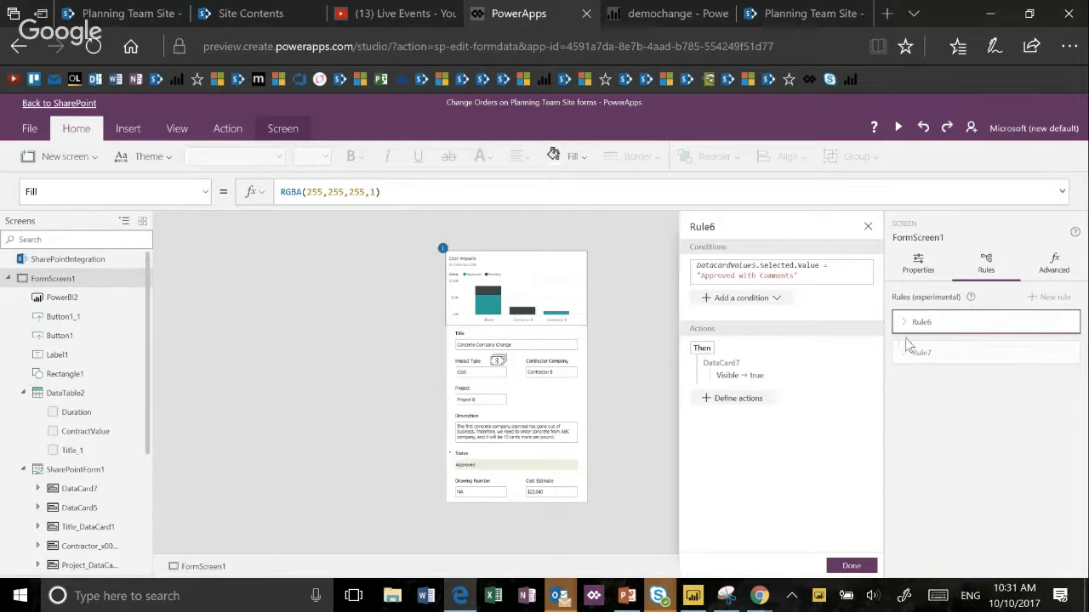
left_click(919, 359)
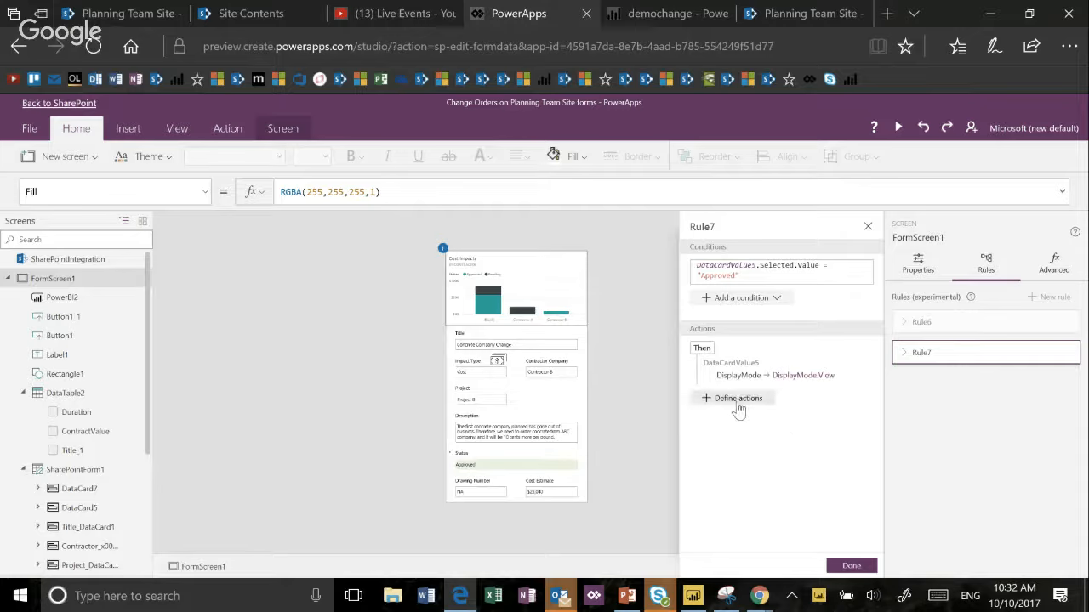
left_click(931, 324)
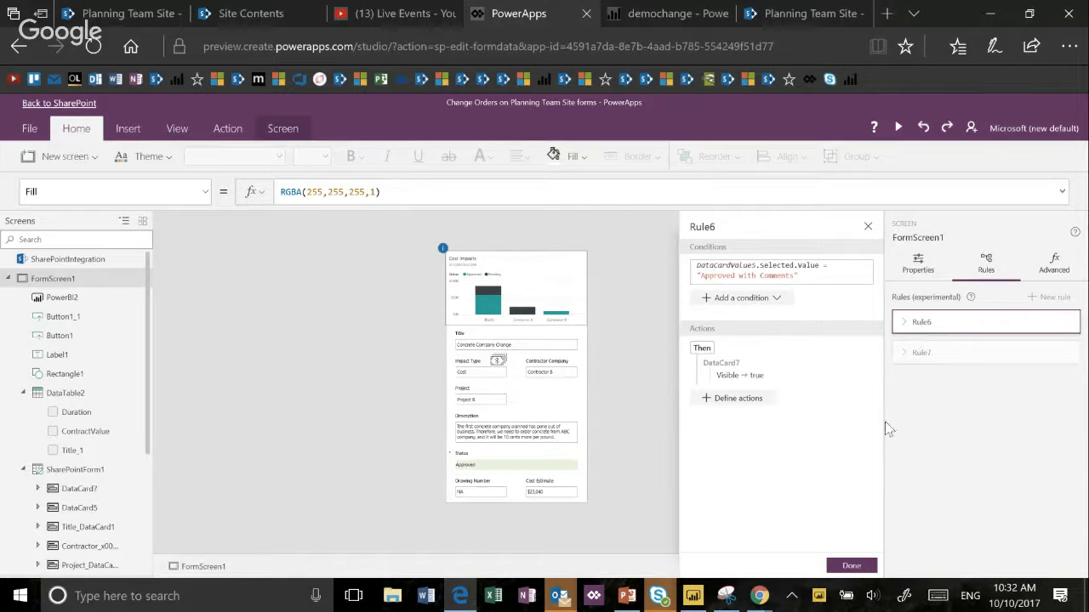
left_click(851, 565)
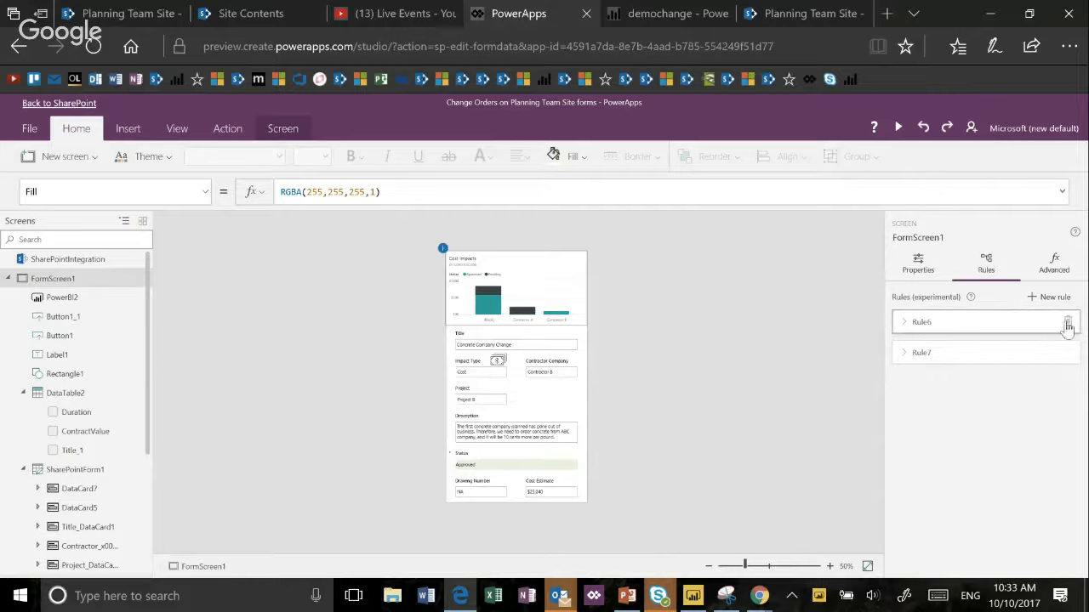
- Expand the Rule6 summary in the rules list and reopen the rule's definition to review its condition and action
left_click(903, 323)
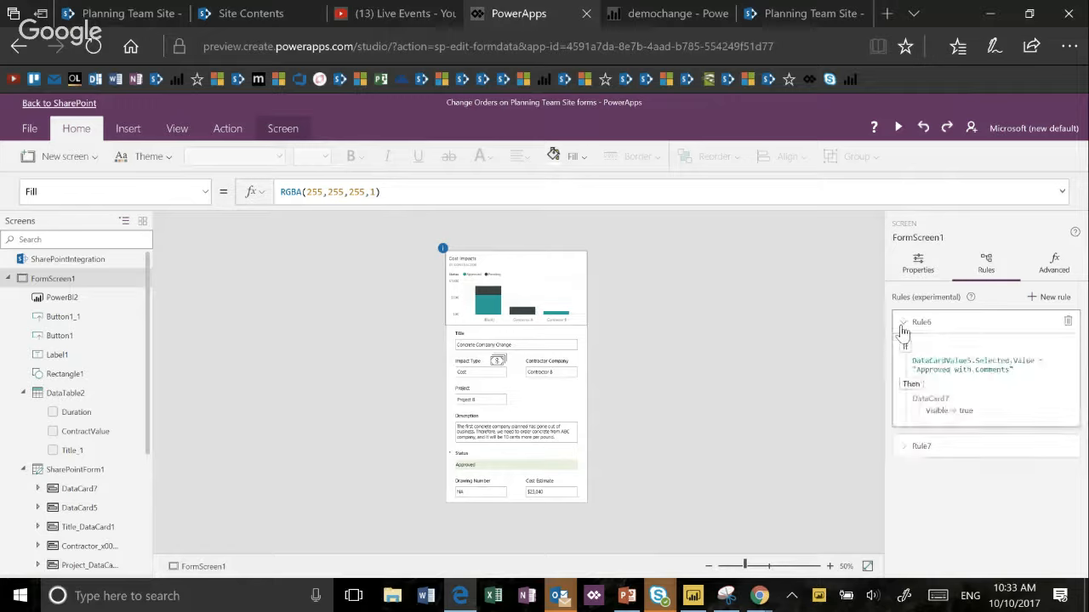
left_click(902, 325)
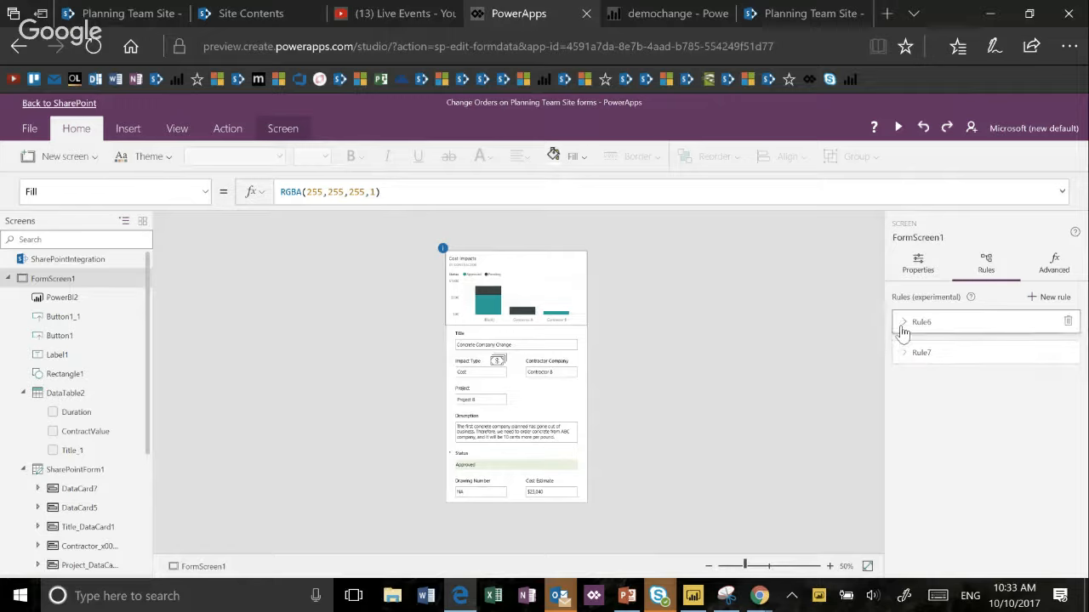
left_click(903, 325)
left_click(974, 330)
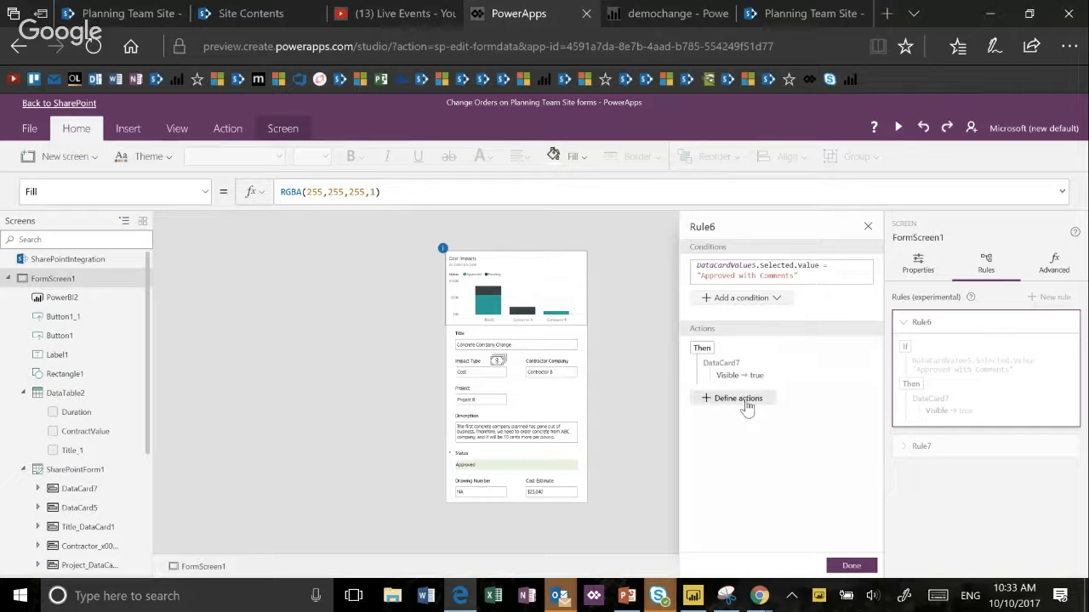
mouse_move(838, 378)
- Close the PowerApps Studio browser tab, confirm leaving it, and switch to the browser tab with the Change Orders list
left_click(585, 14)
left_click(491, 344)
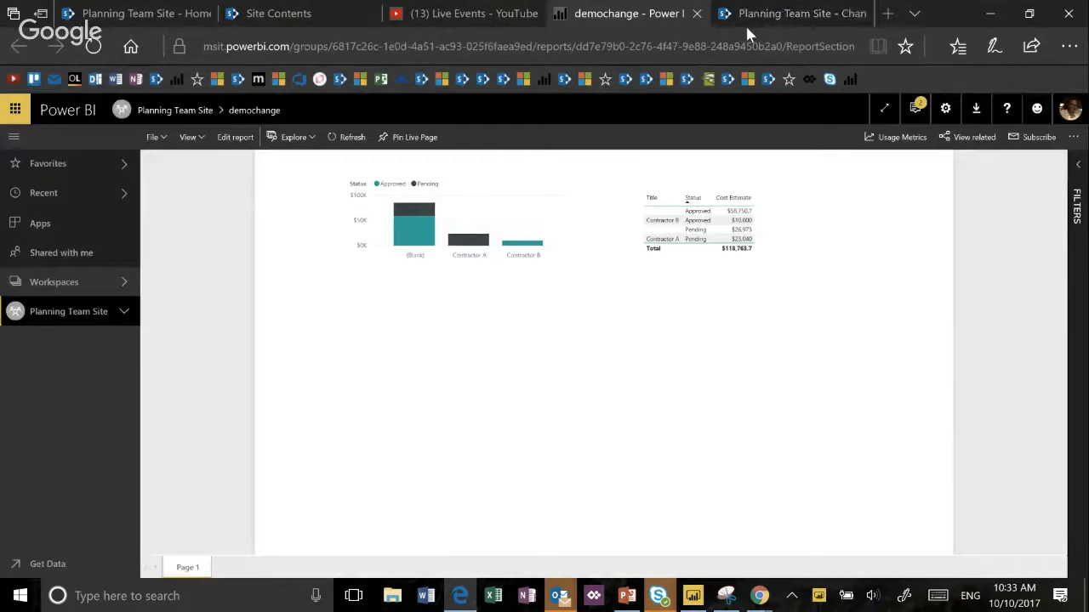
left_click(744, 23)
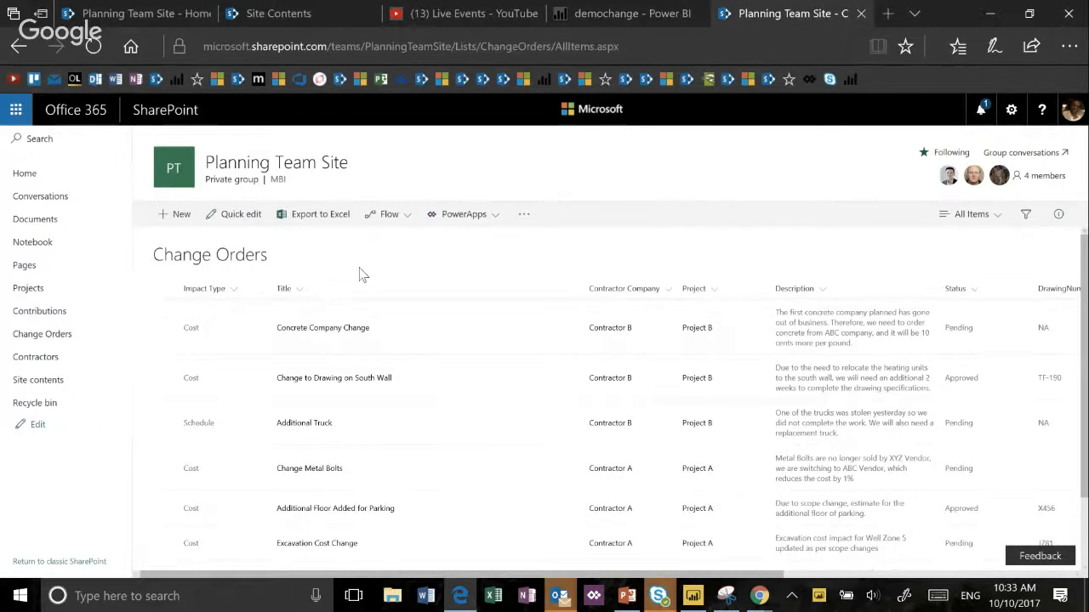
- Open the Concrete Company Change item for editing and start customizing its form in PowerApps
left_click(163, 329)
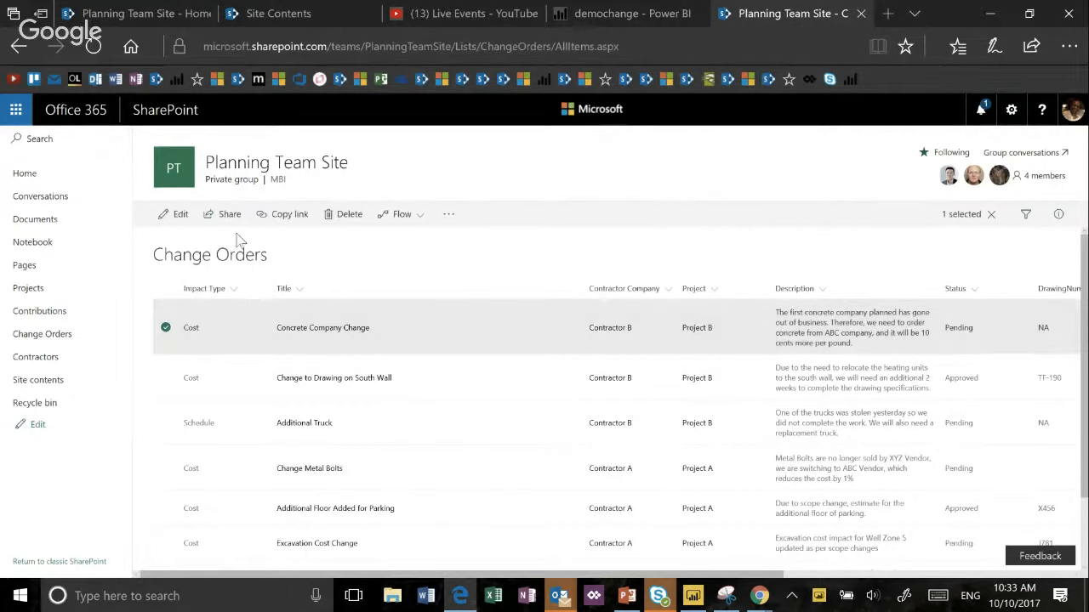
left_click(187, 217)
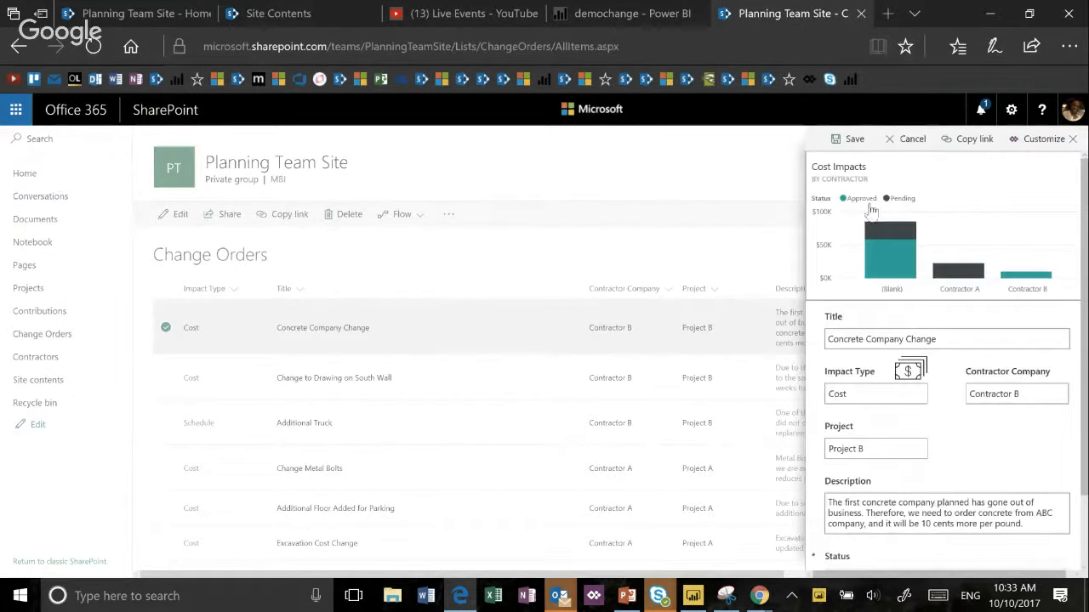
left_click(1016, 140)
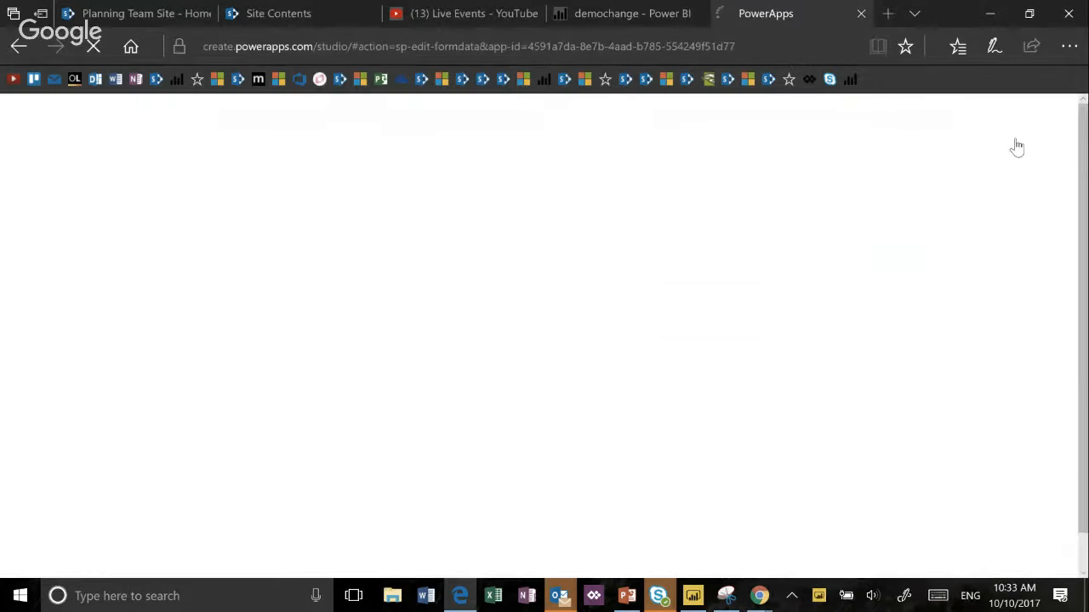
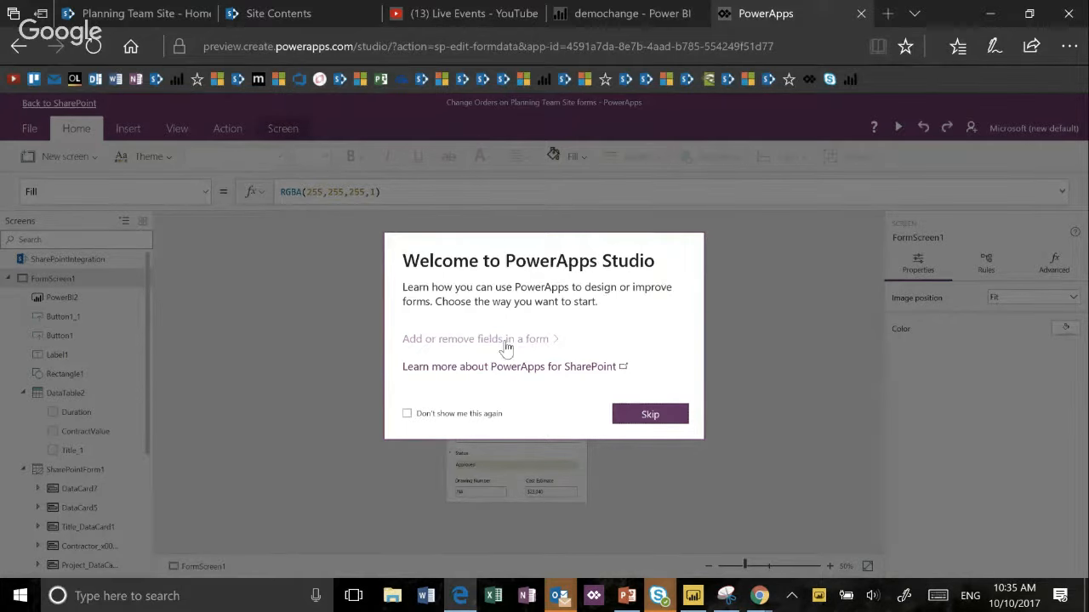
- Choose adding or removing form fields in the welcome dialog and open the Rule6 definition from SharePointForm1's rules
left_click(506, 339)
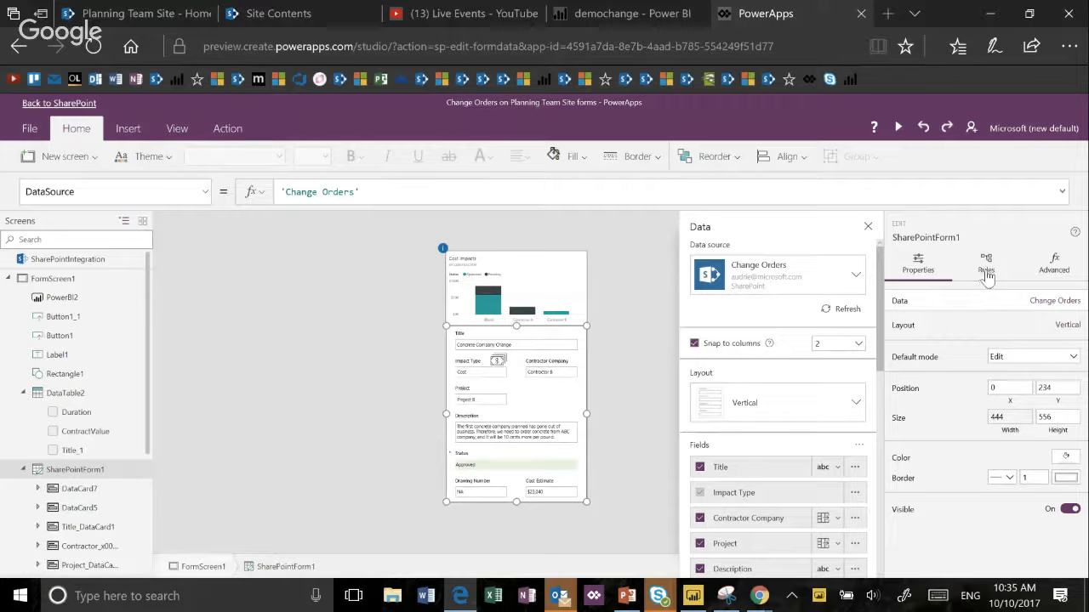
left_click(986, 270)
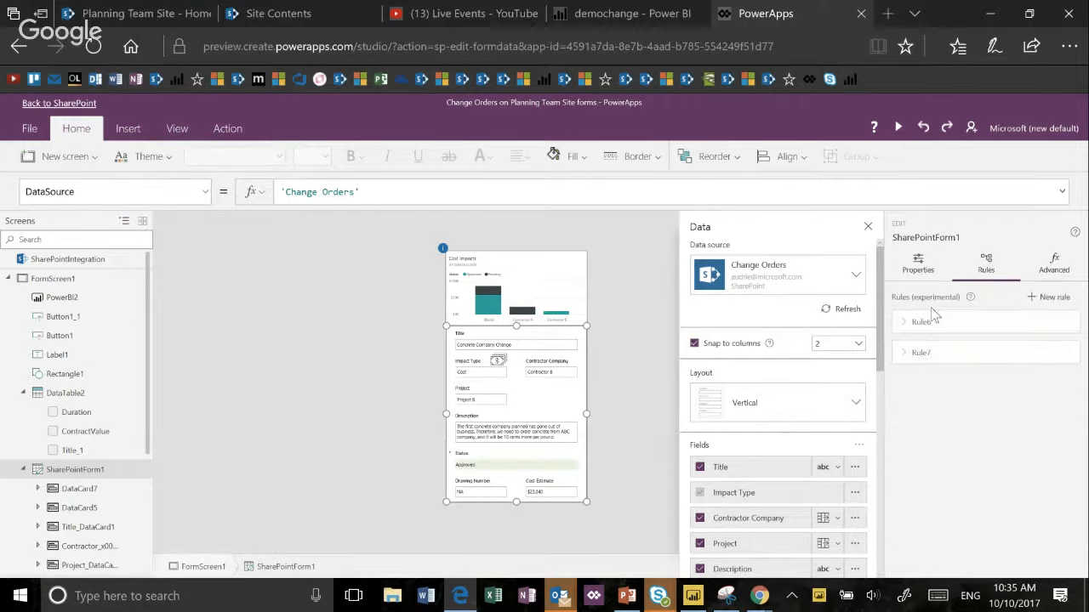
left_click(770, 424)
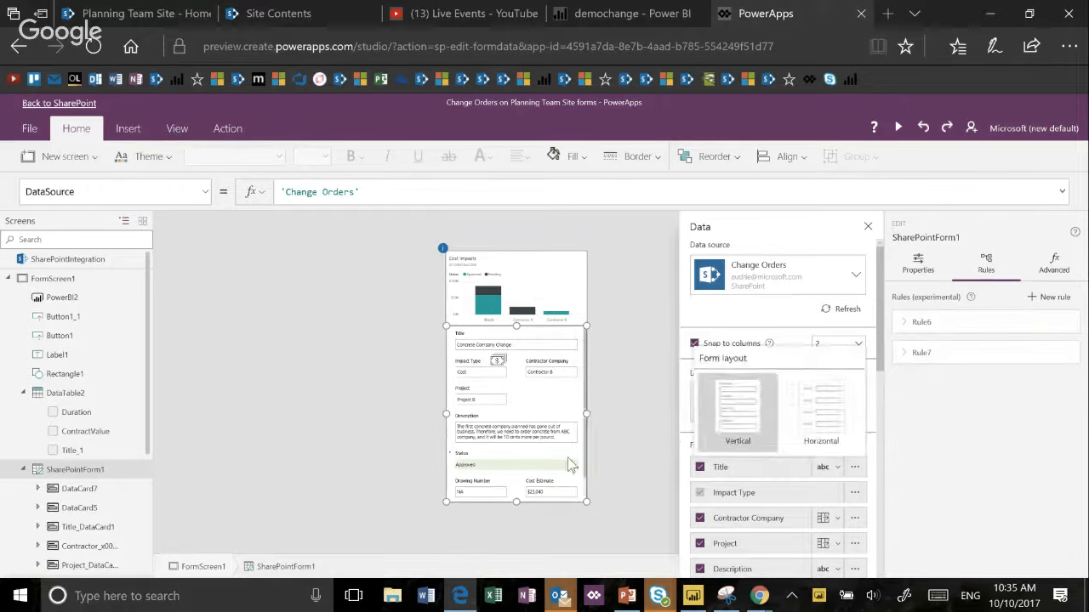
left_click(919, 330)
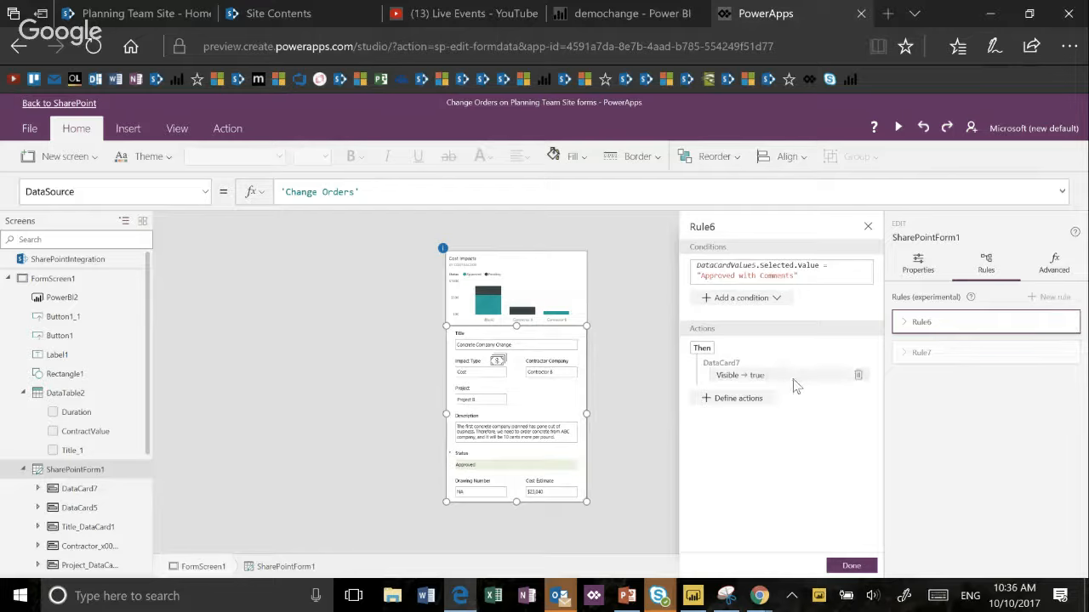
- Open the Visible formula behind Rule6's DataCard7 action and change its true result to false
left_click(758, 380)
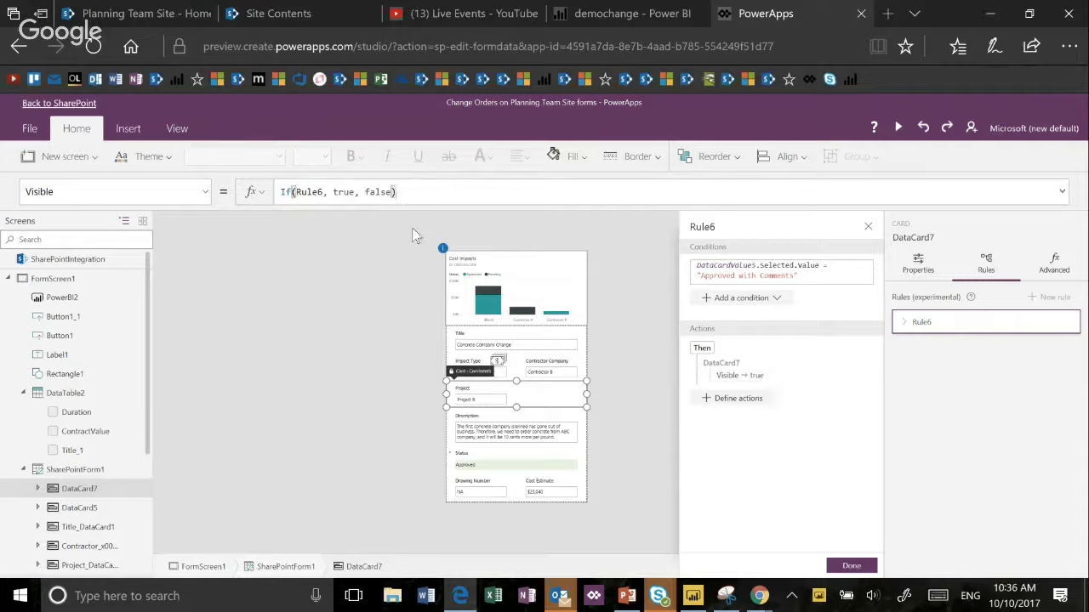
double_click(344, 192)
type("t")
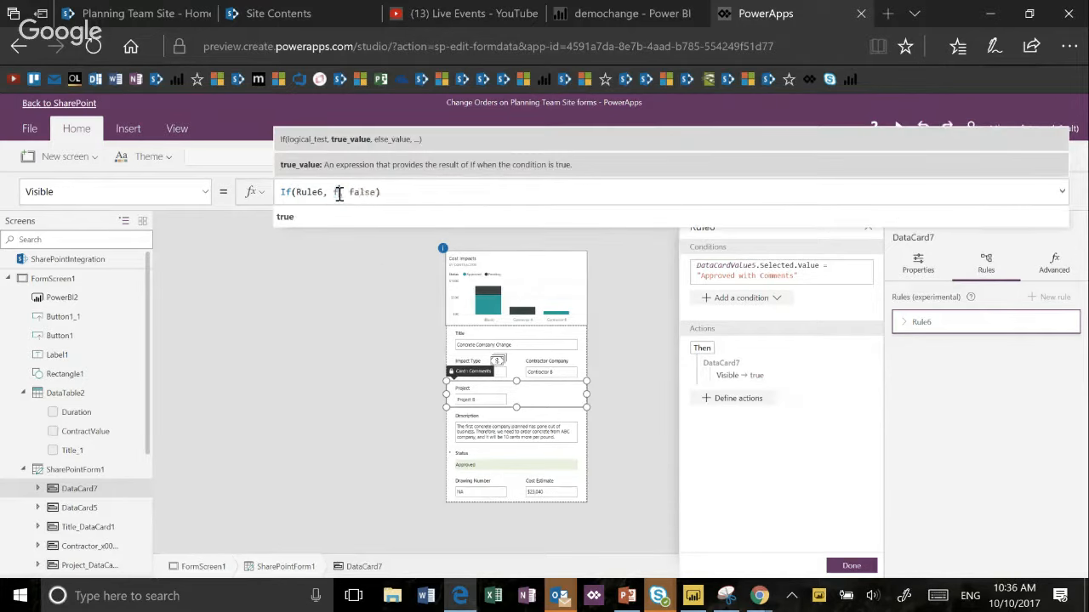
key("BackSpace")
type("false,")
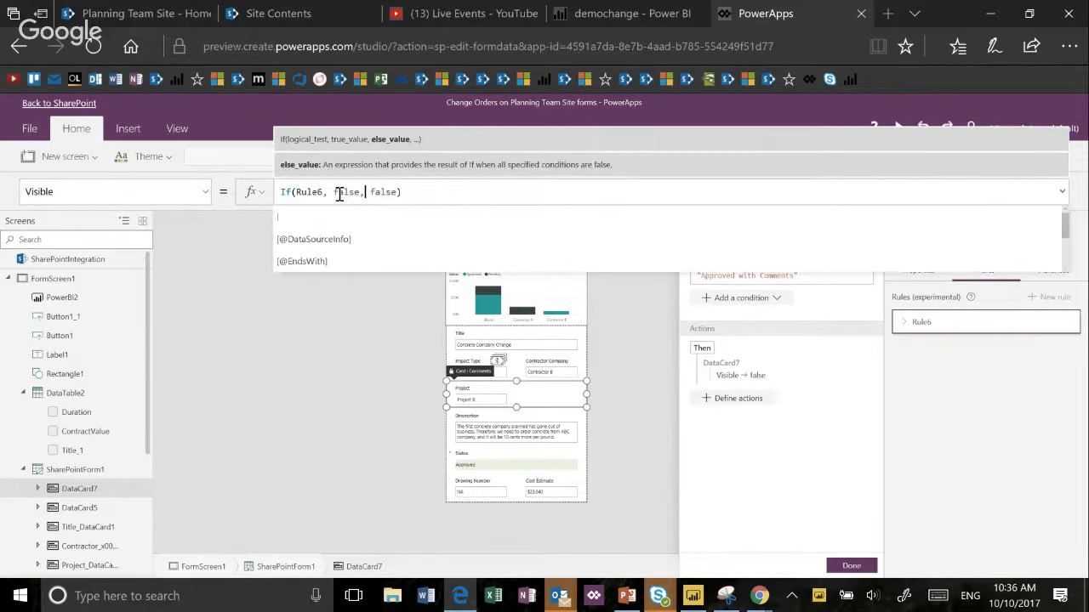
- Change the else result of DataCard7's Visible formula to true, so it reads If(Rule6, false, true)
key("Right")
key("shift+Right")
key("shift+Right")
key("shift+Right")
key("shift+Right")
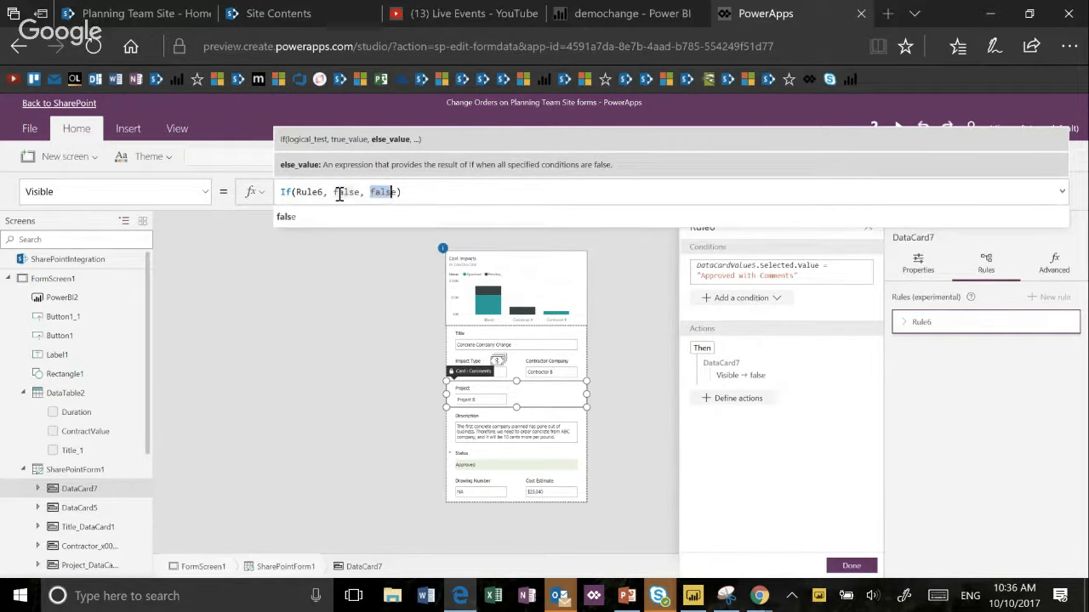
key("shift+Right")
type("tue")
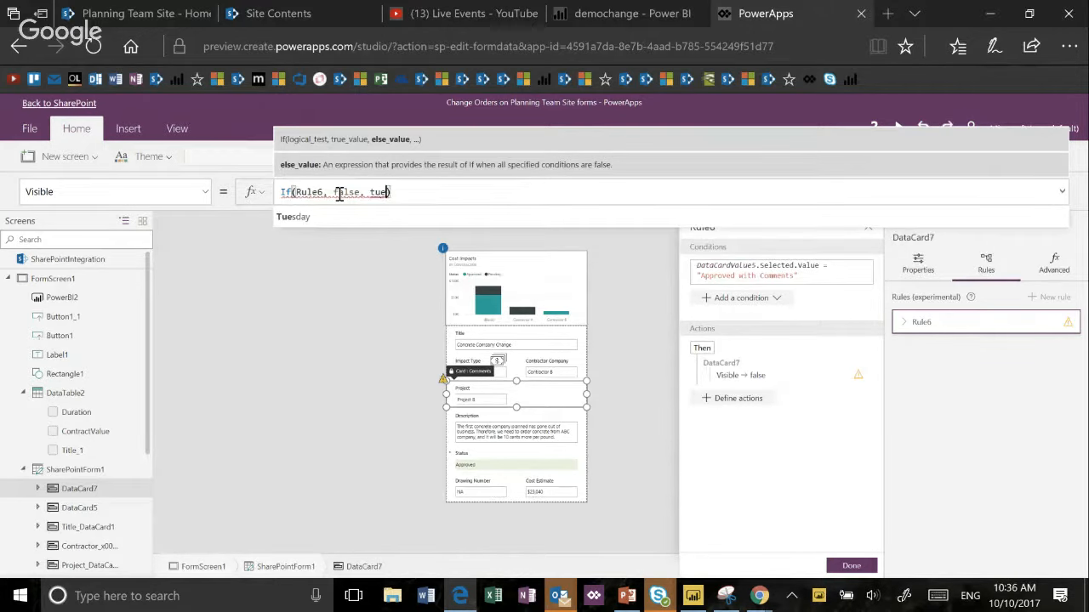
key("BackSpace")
type("re")
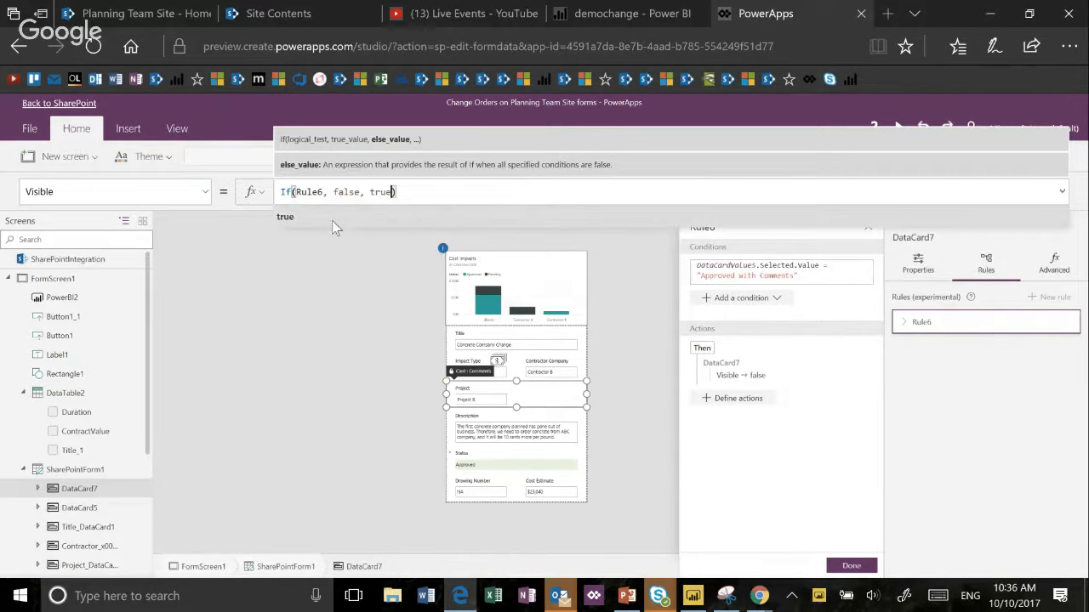
key("Return")
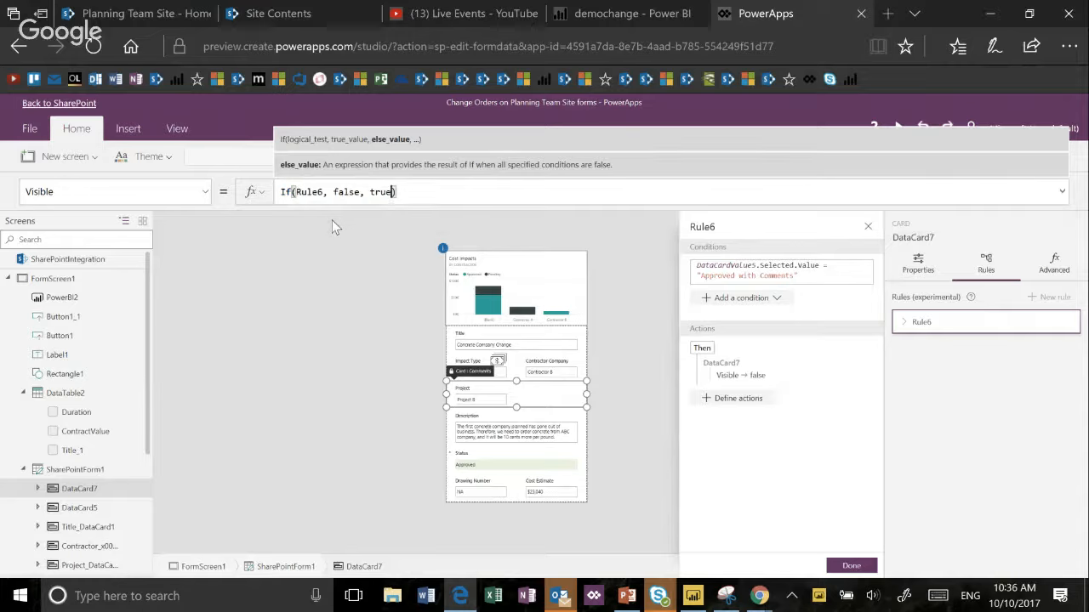
left_click(410, 193)
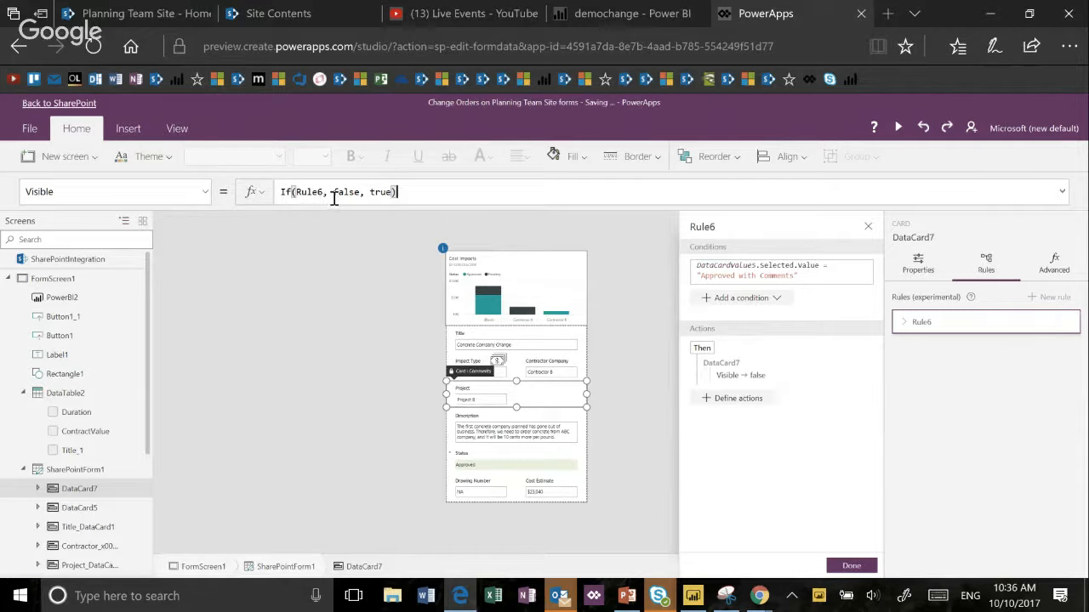
- Preview the customized Change Orders form and exit the preview
left_click(900, 128)
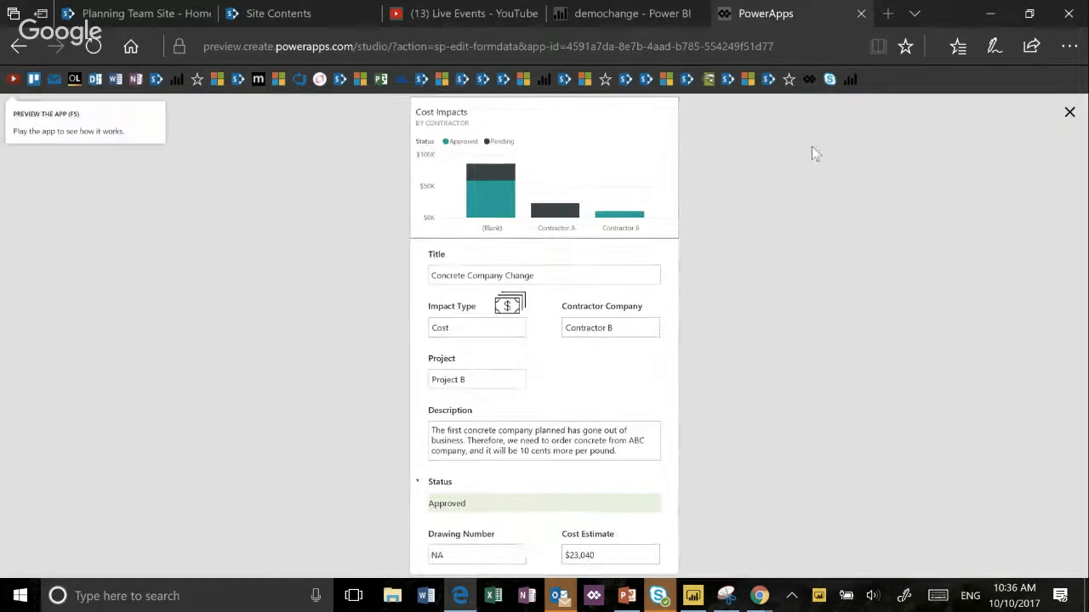
left_click(1069, 111)
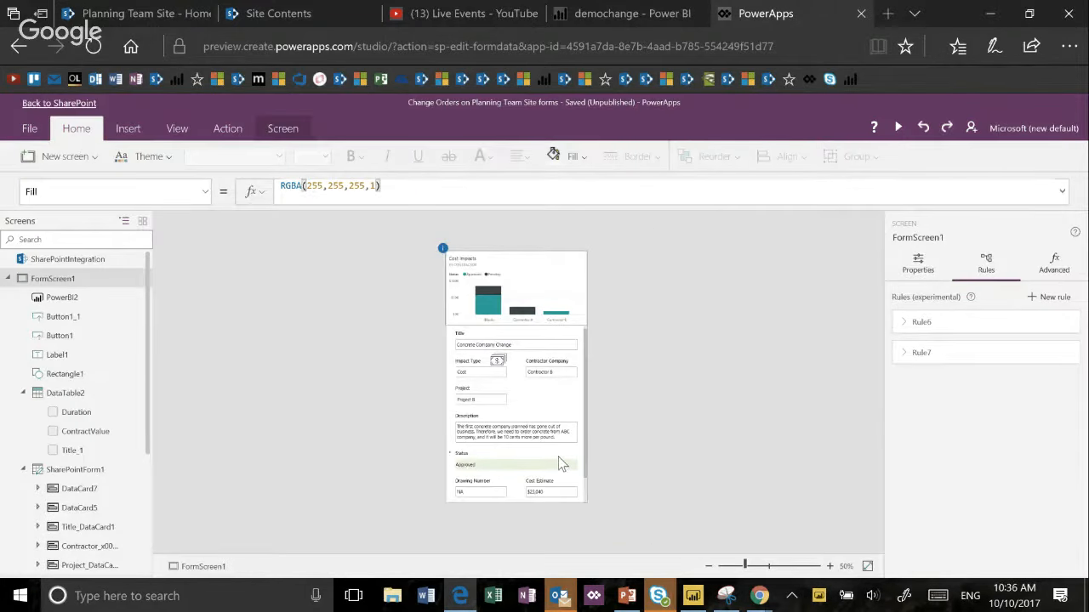
- Open Rule7 of the Status field's DataCardValue5, delete its DisplayMode.View action and close the rule
left_click(558, 457)
left_click(558, 460)
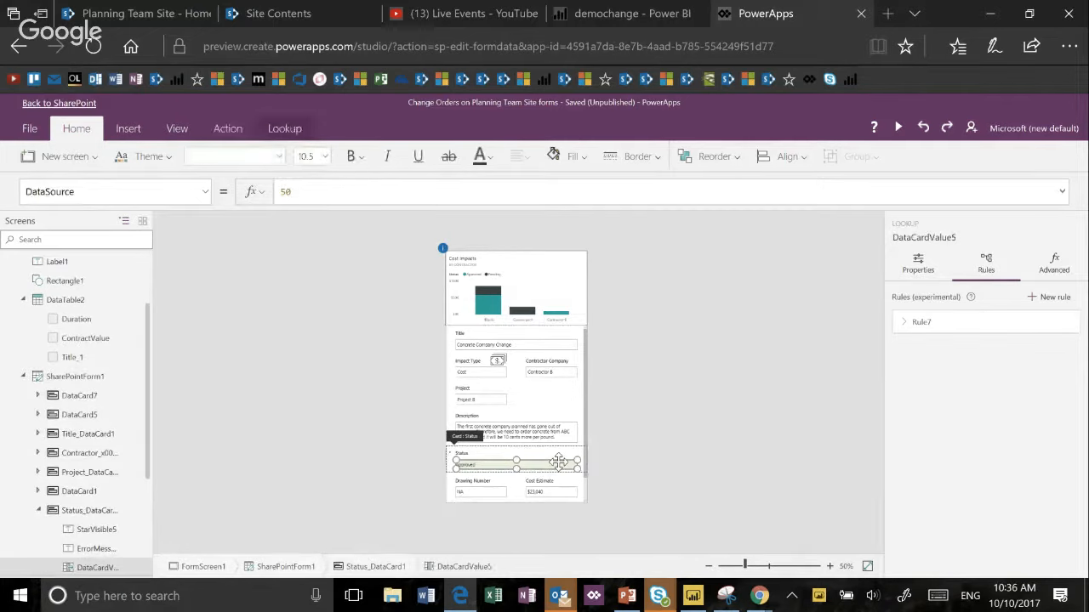
right_click(536, 431)
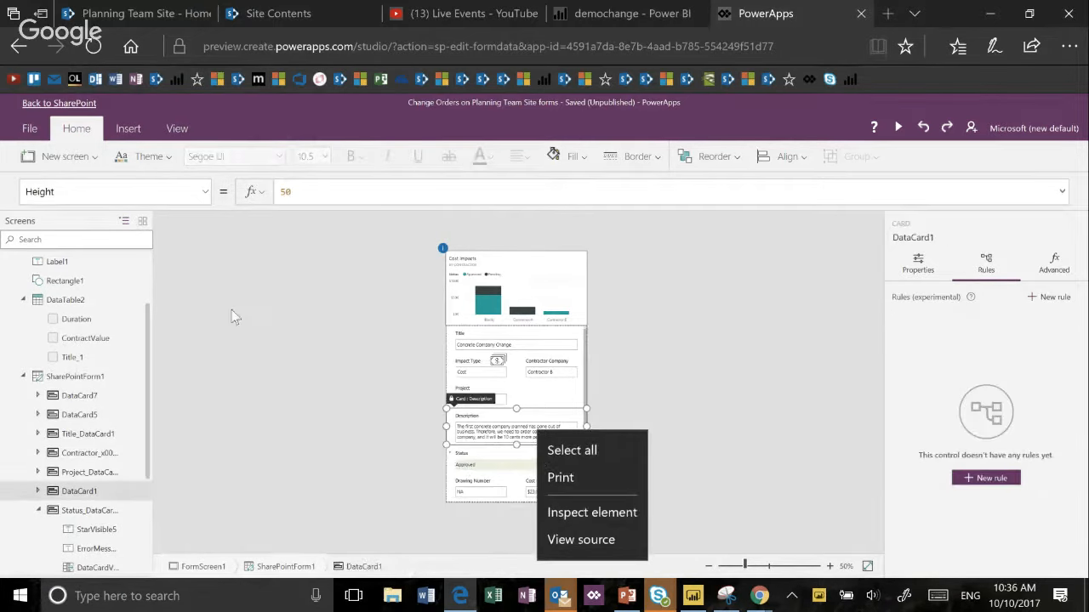
left_click(74, 108)
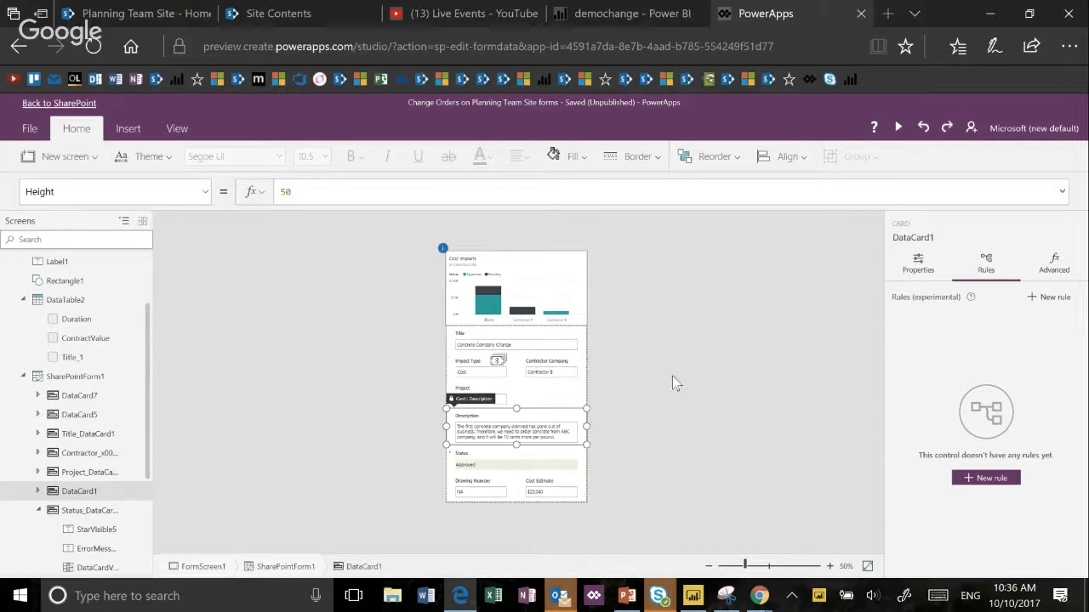
left_click(546, 465)
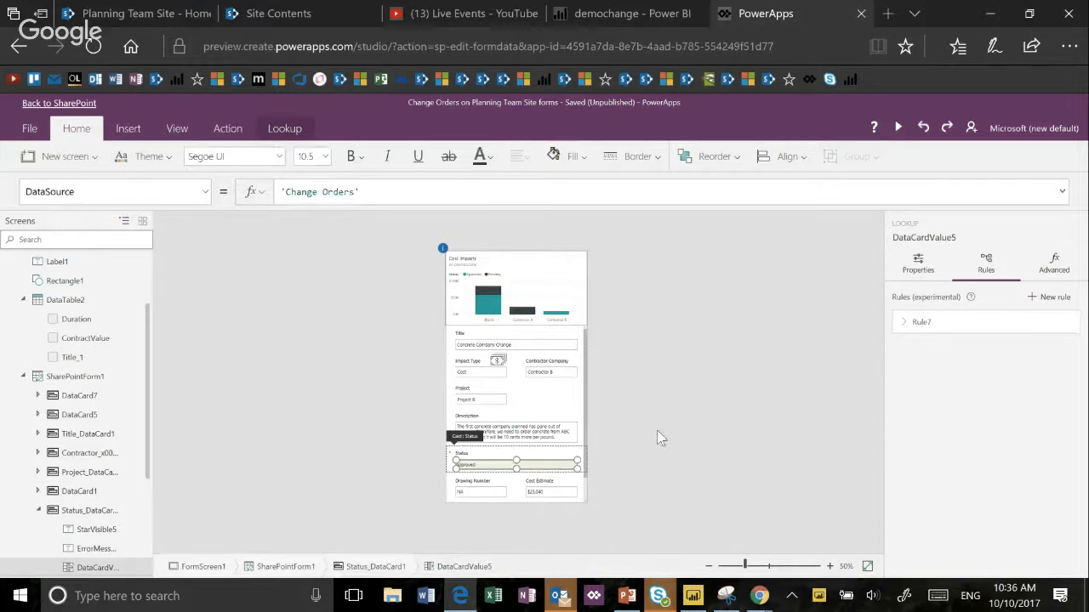
left_click(924, 326)
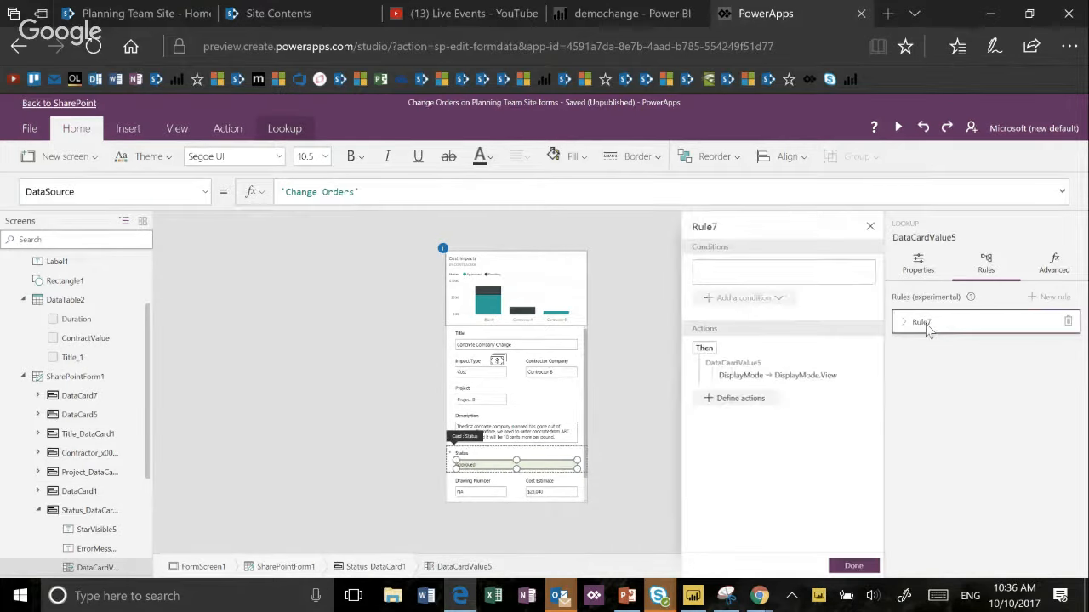
left_click(857, 376)
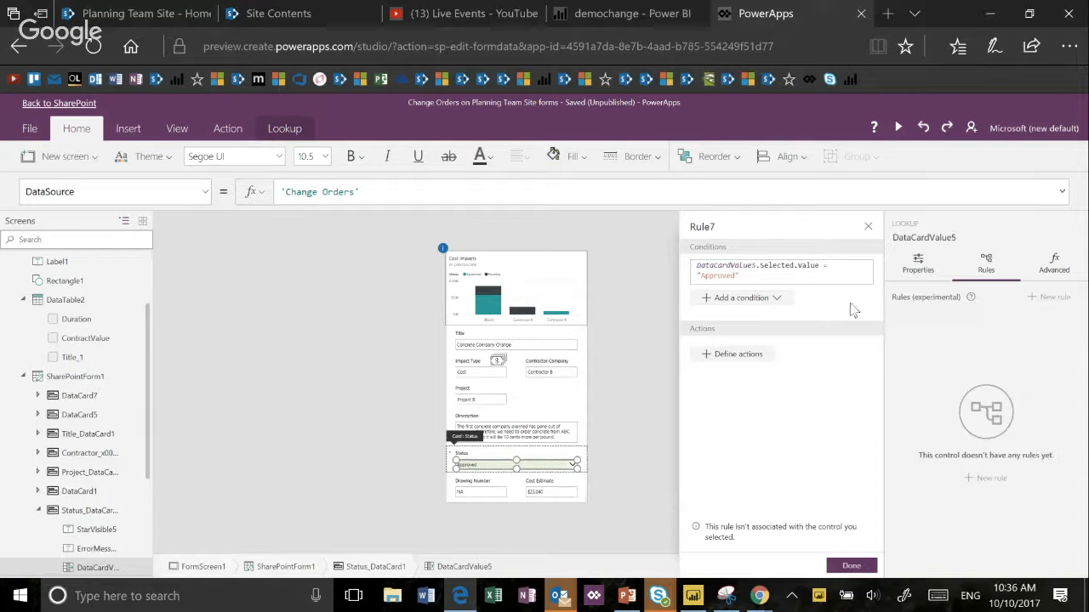
left_click(868, 228)
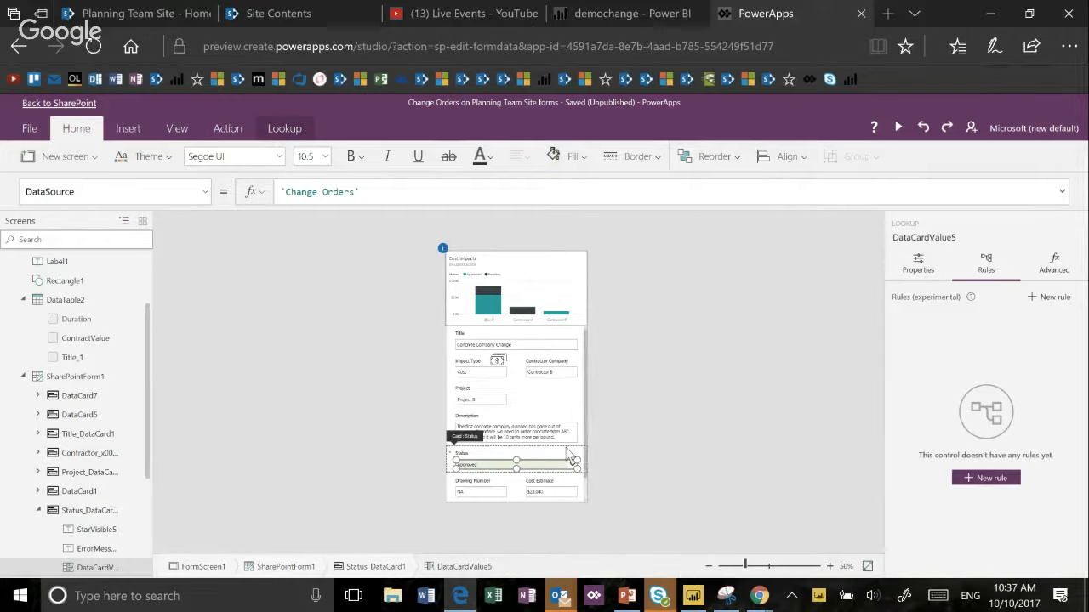
left_click(797, 325)
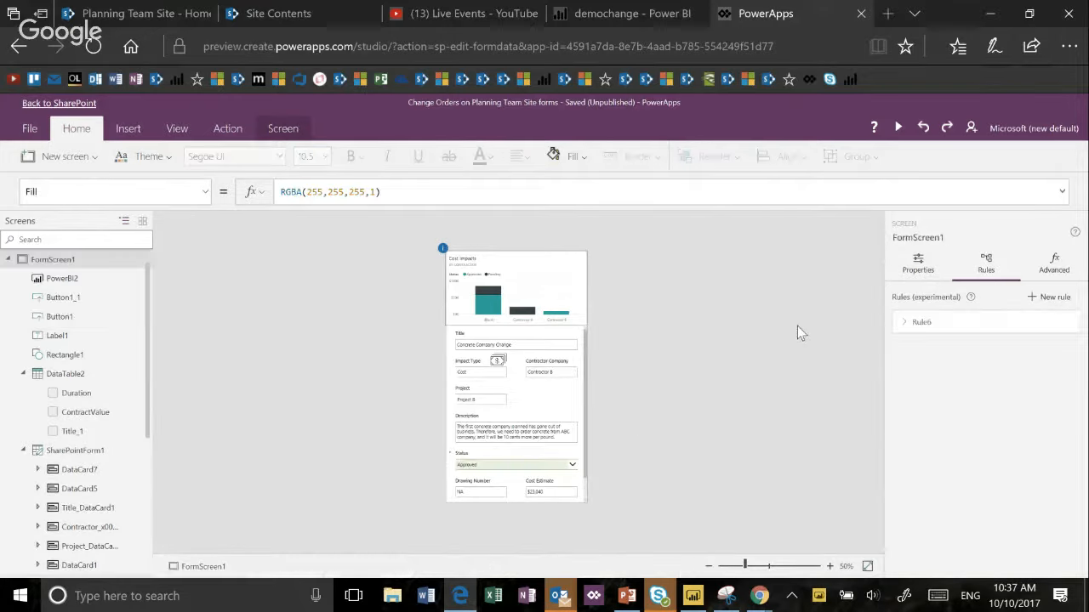
- Create a new rule for the Status field's DataCardValue5 and add an Equal to condition
left_click(567, 472)
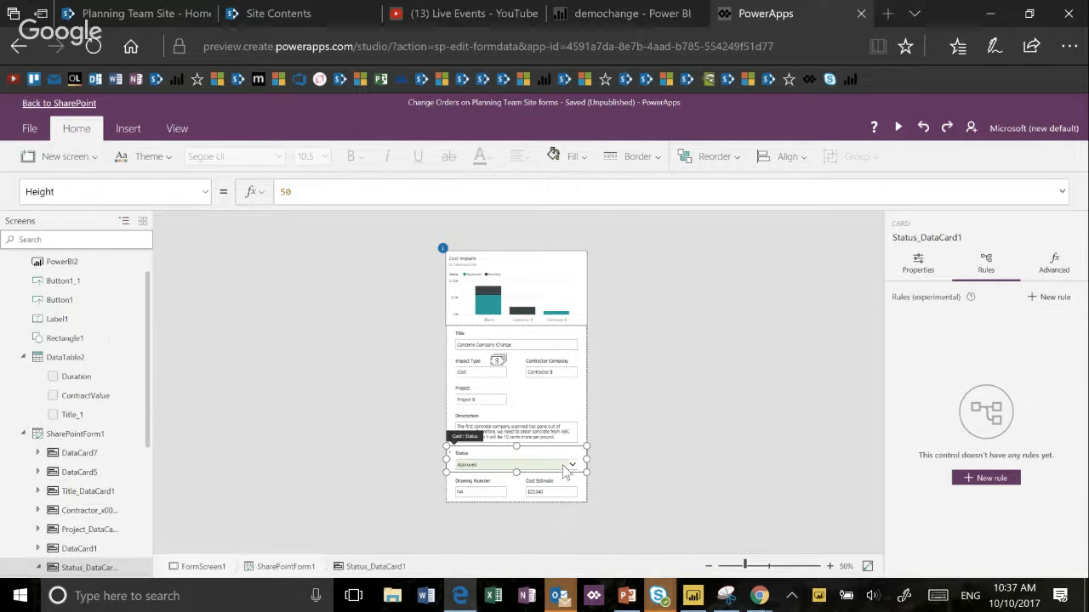
left_click(566, 467)
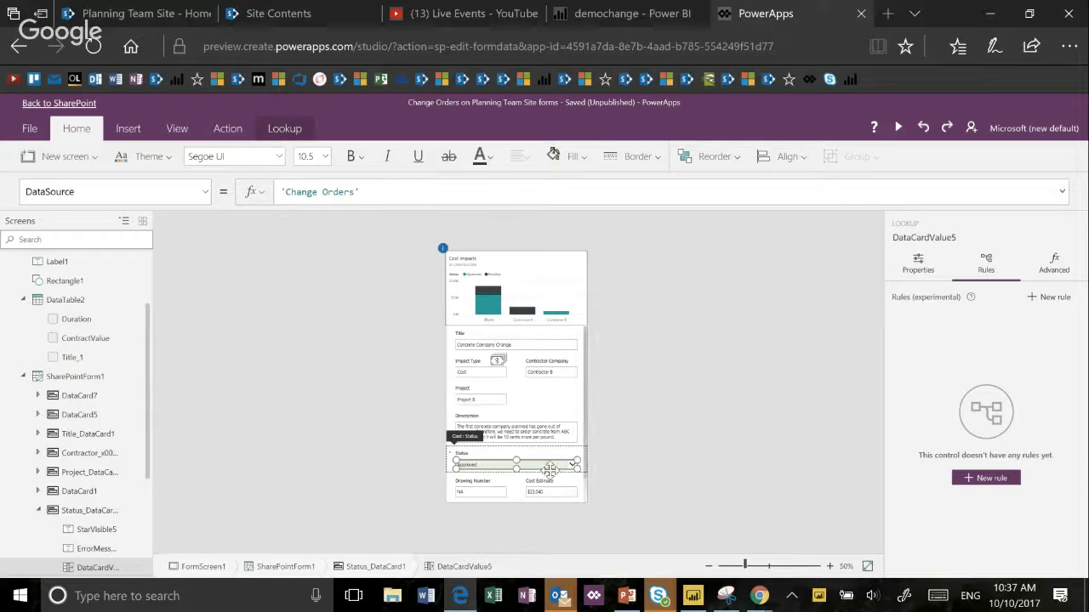
left_click(981, 480)
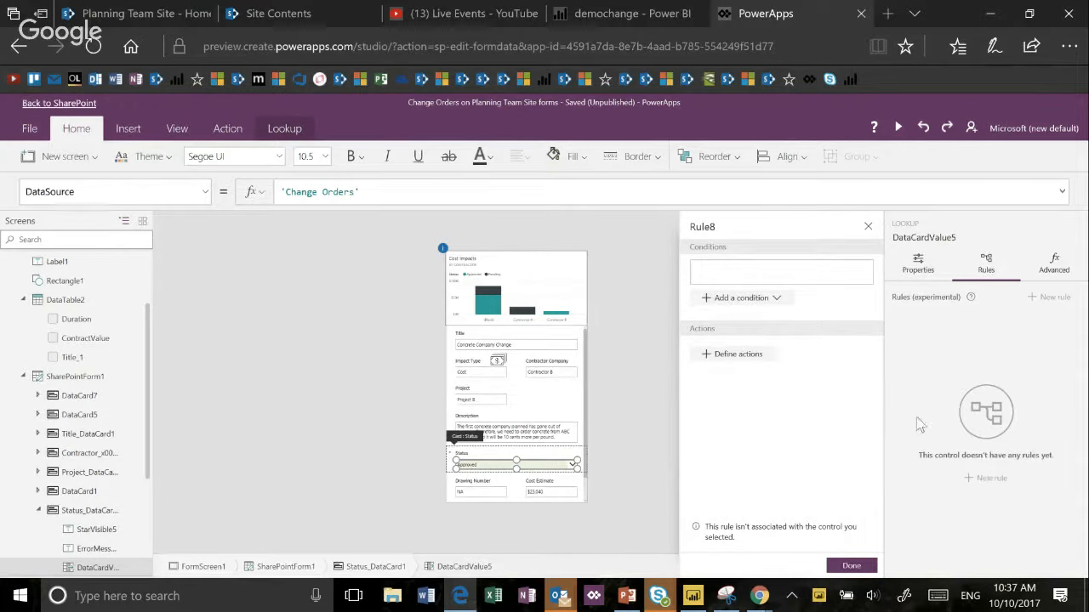
left_click(781, 302)
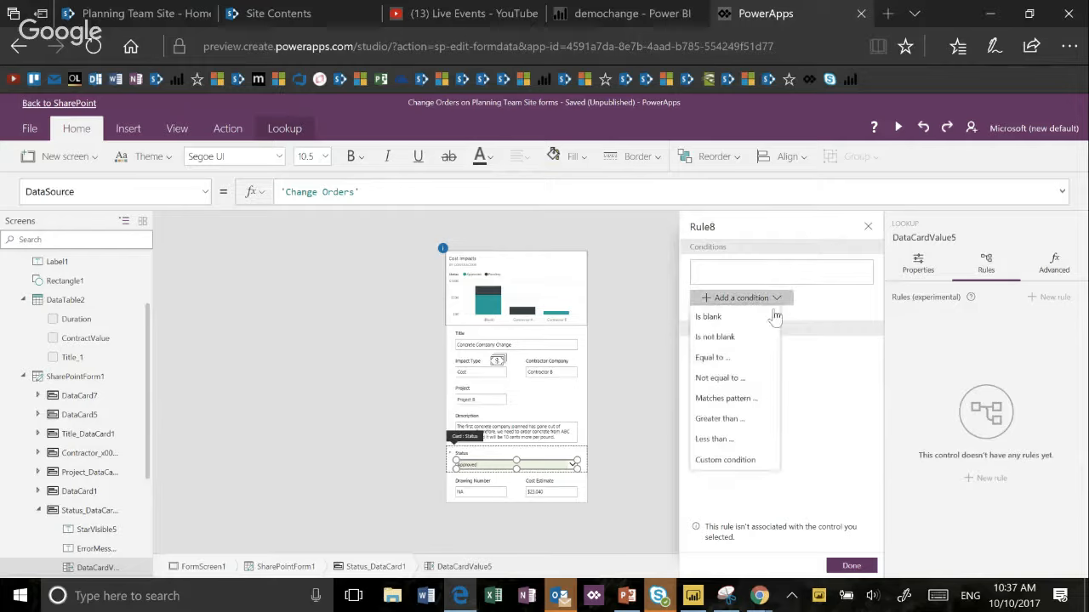
left_click(748, 357)
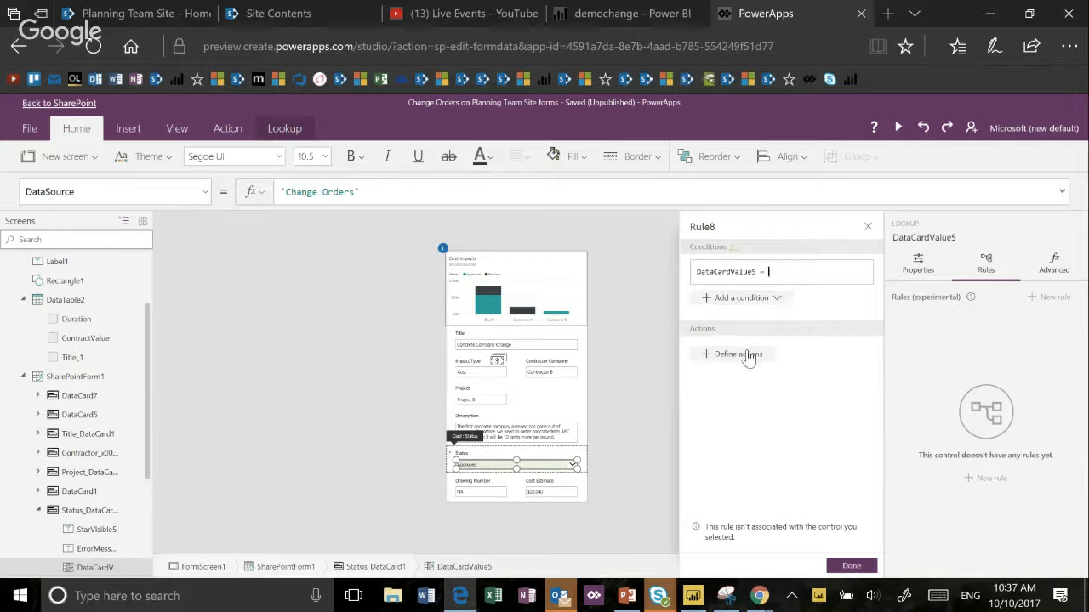
left_click(753, 270)
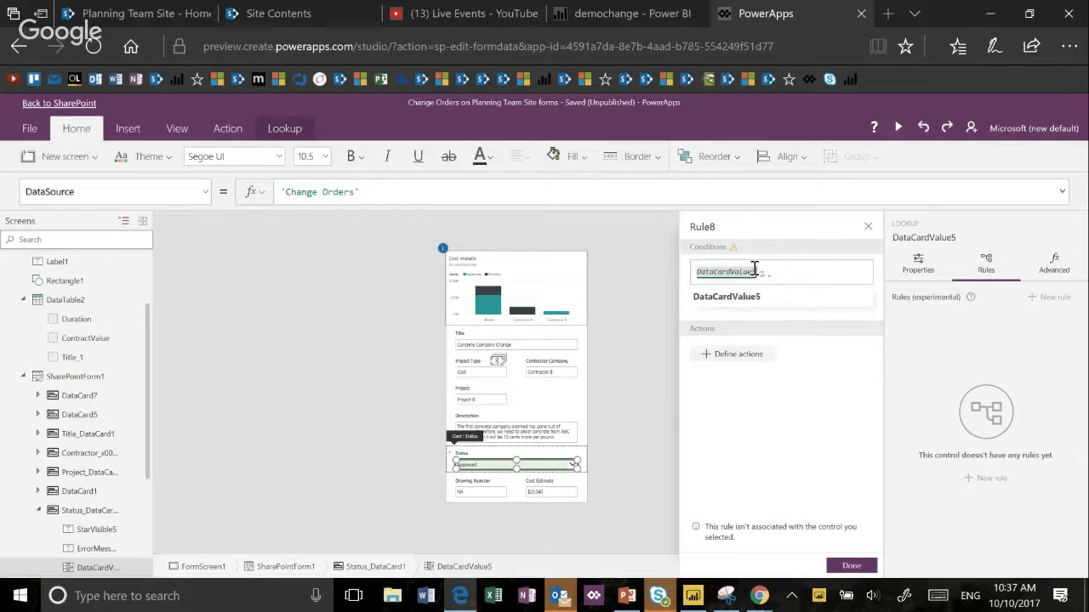
type(".Selected.")
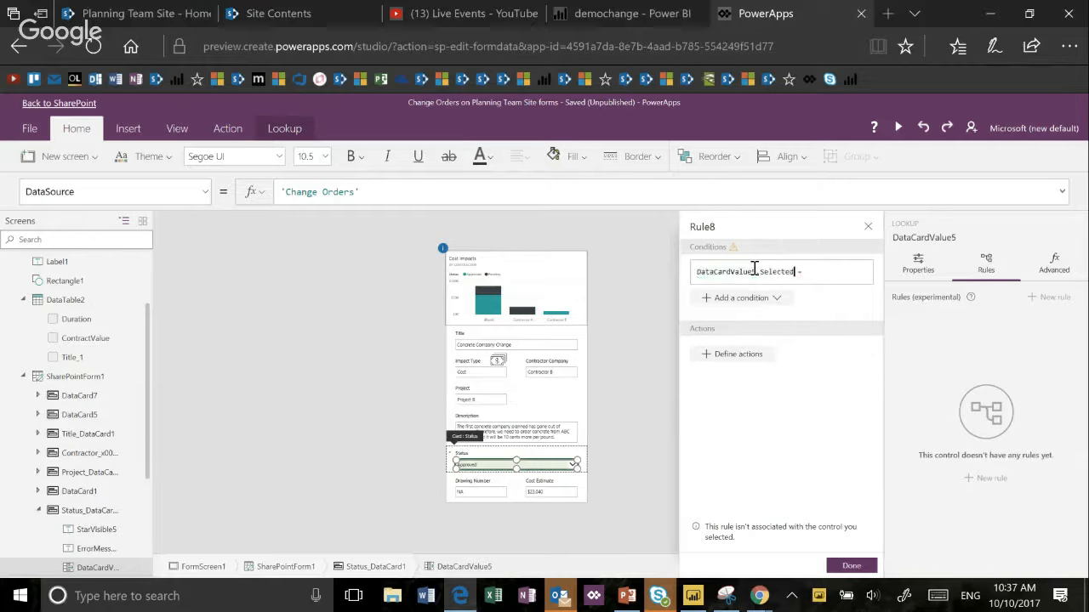
key("BackSpace")
key("BackSpace")
key("BackSpace")
key("BackSpace")
key("BackSpace")
key("BackSpace")
key("BackSpace")
key("BackSpace")
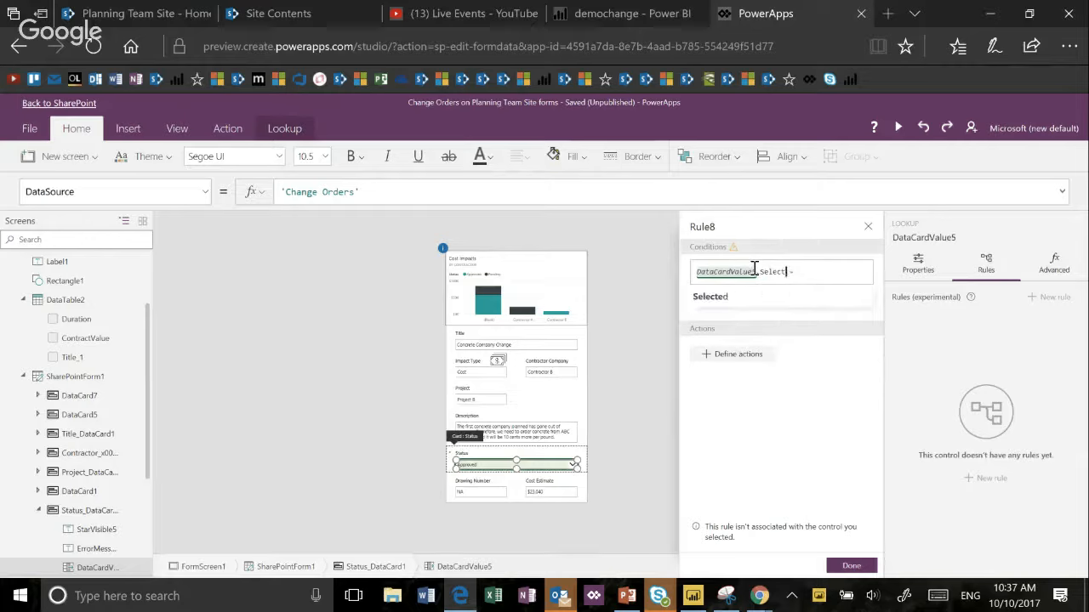
key("BackSpace")
type("Upd")
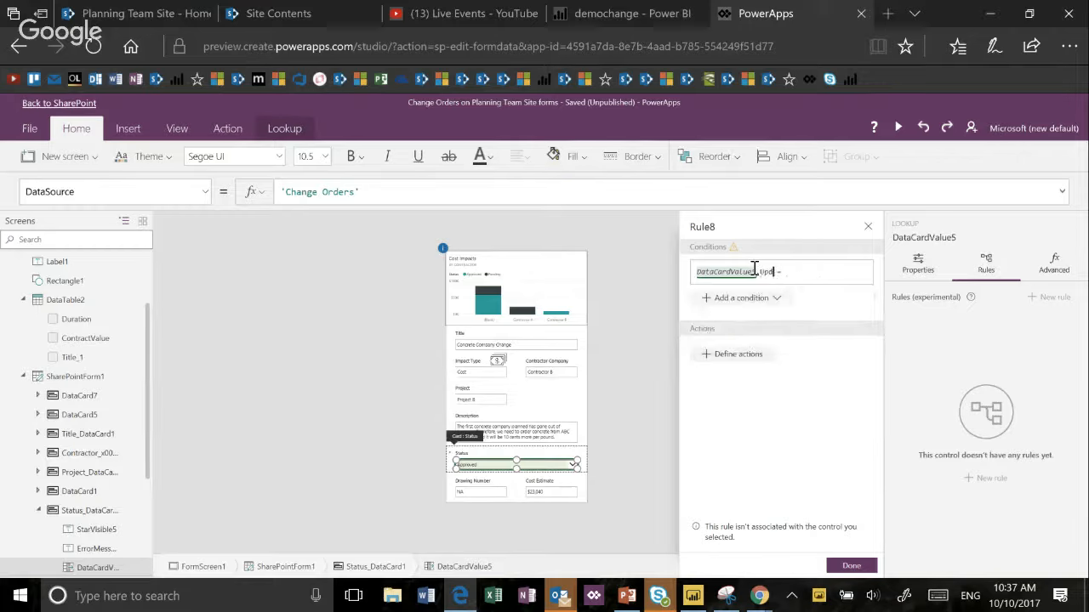
key("BackSpace")
key("BackSpace")
key("BackSpace")
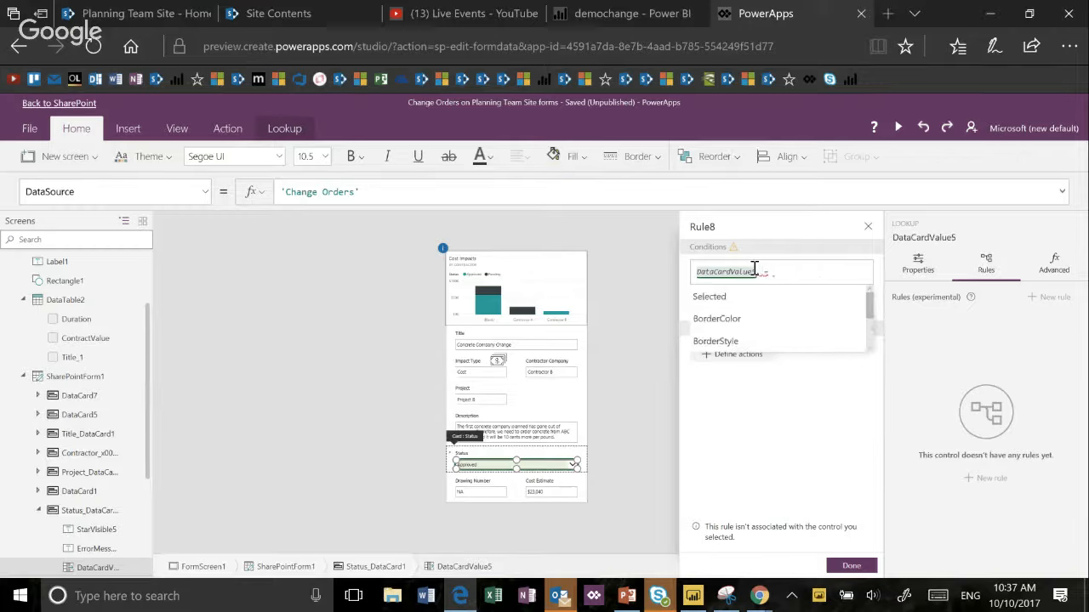
- Complete the rule's condition as DataCardValue5.Selected.Value = "Approved with Comments"
type("Sele")
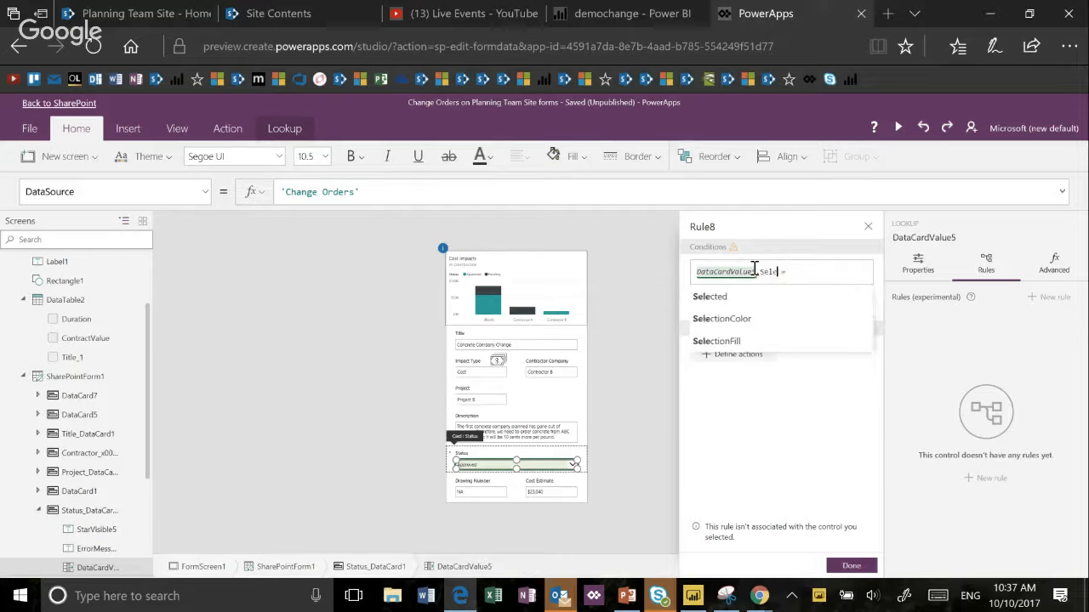
type("cted.Value")
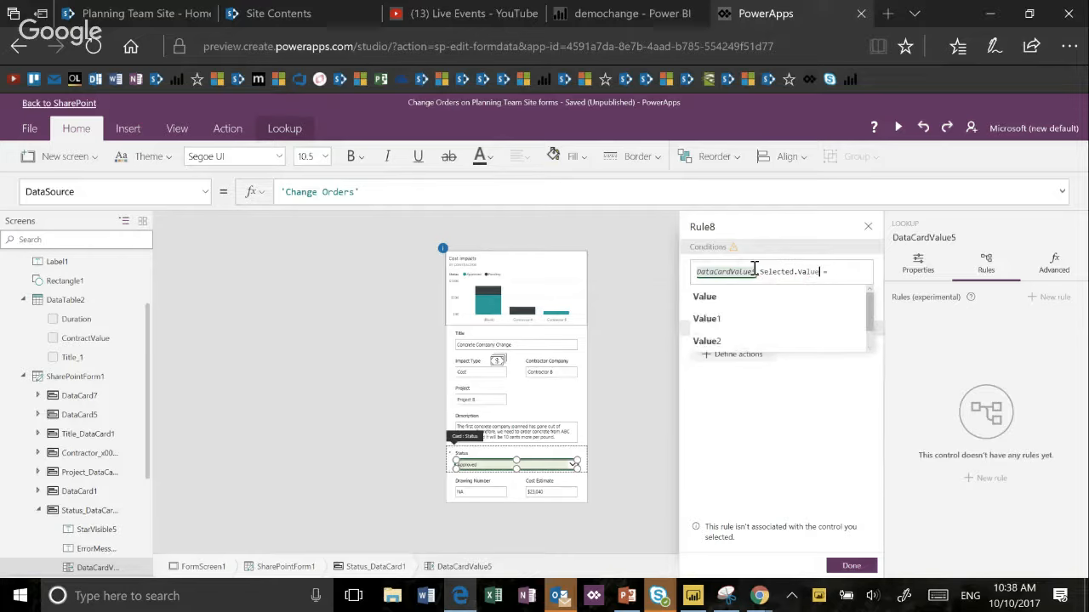
type(" = \"Approval")
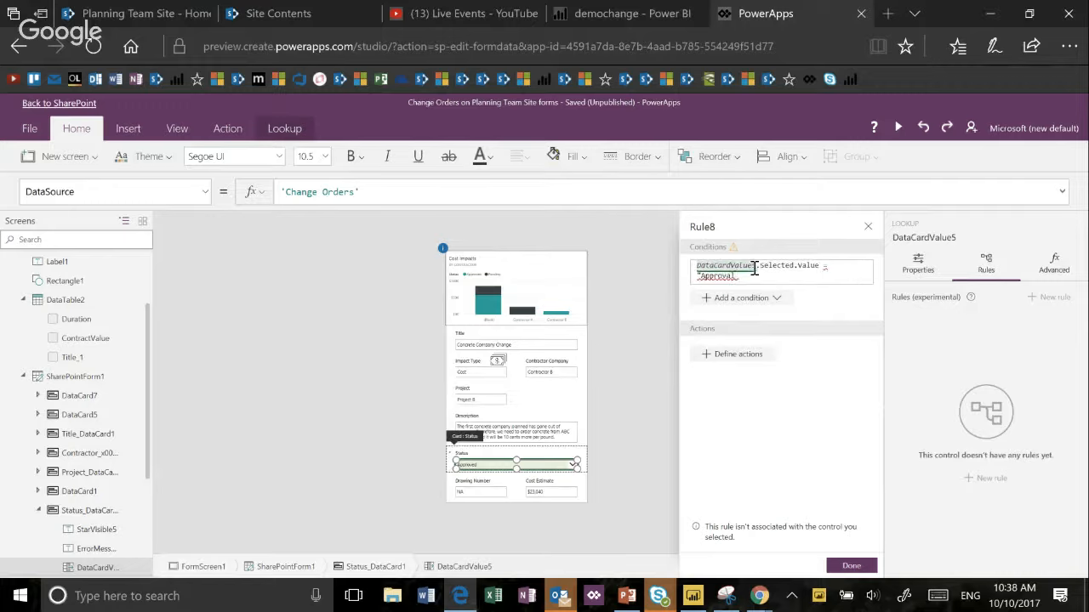
key("BackSpace")
key("BackSpace")
type("e")
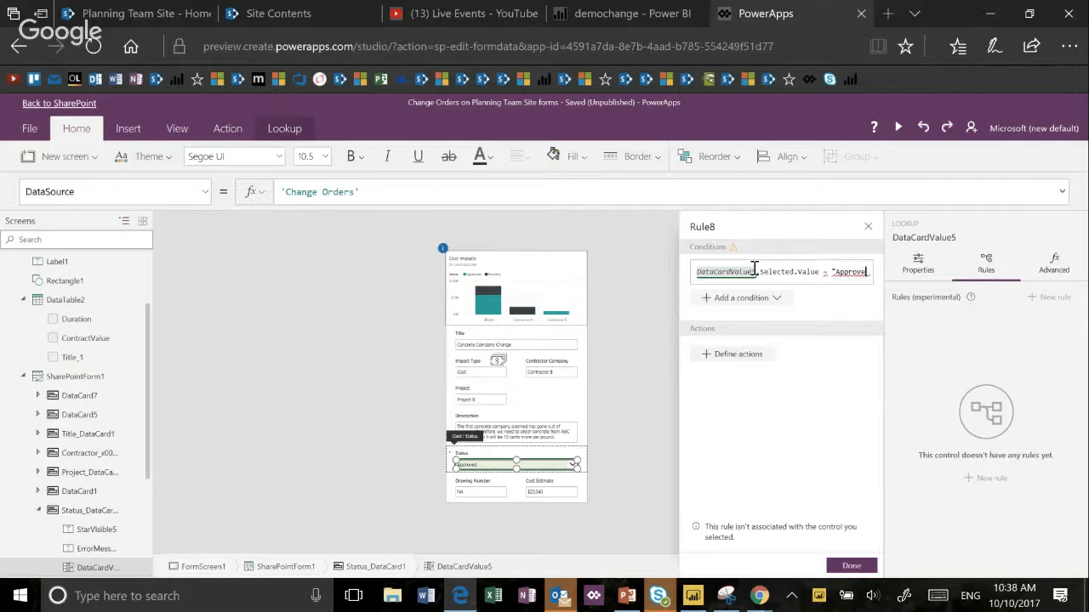
type("d with Comments")
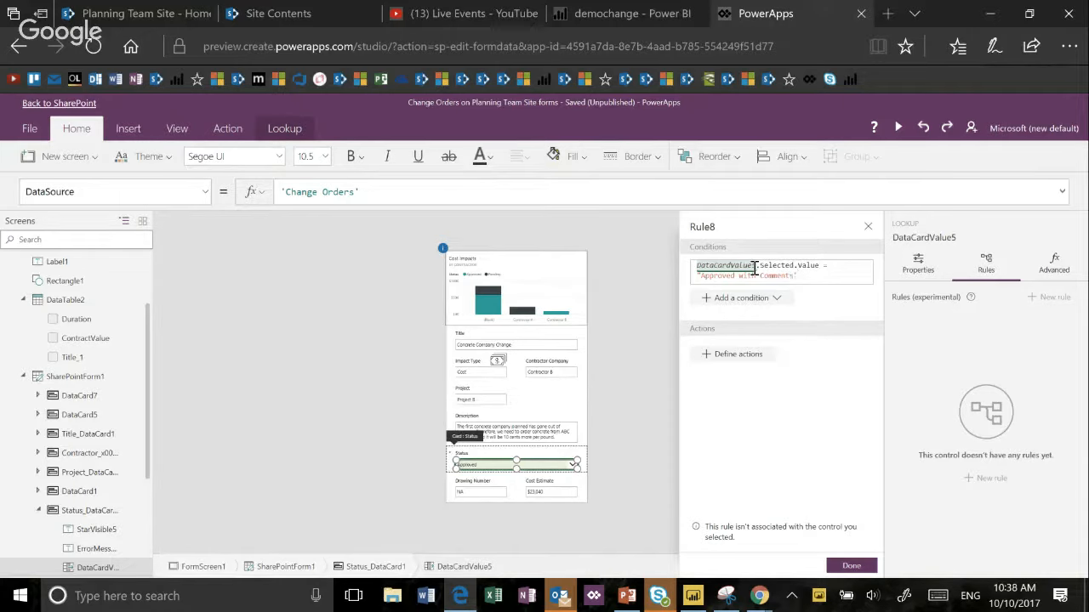
- Define a rule action that fills the Status card with red, RGBA(208, 2, 27, 1)
left_click(733, 354)
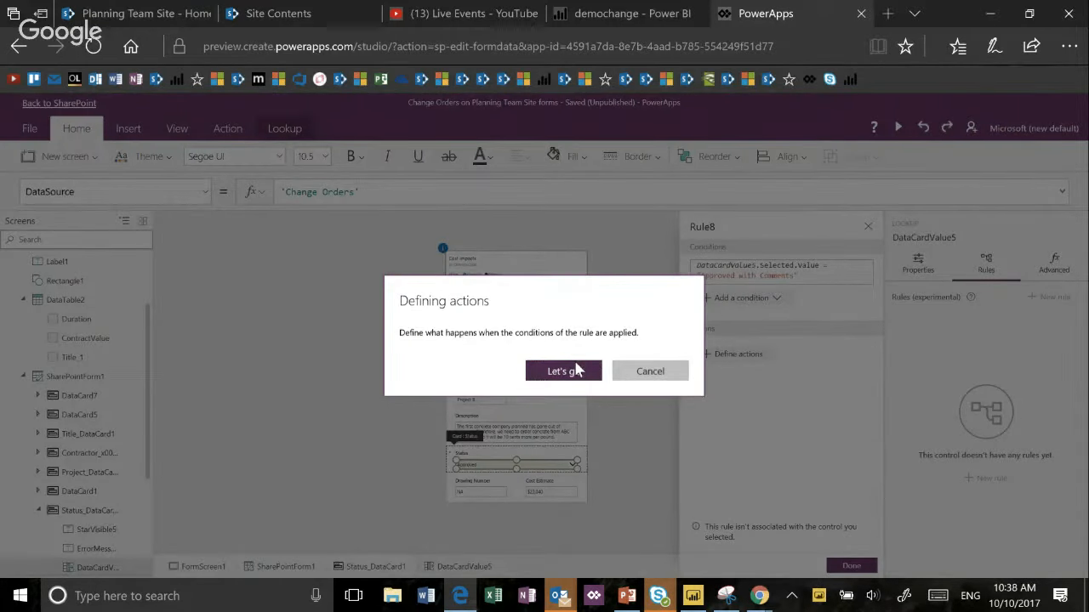
left_click(563, 371)
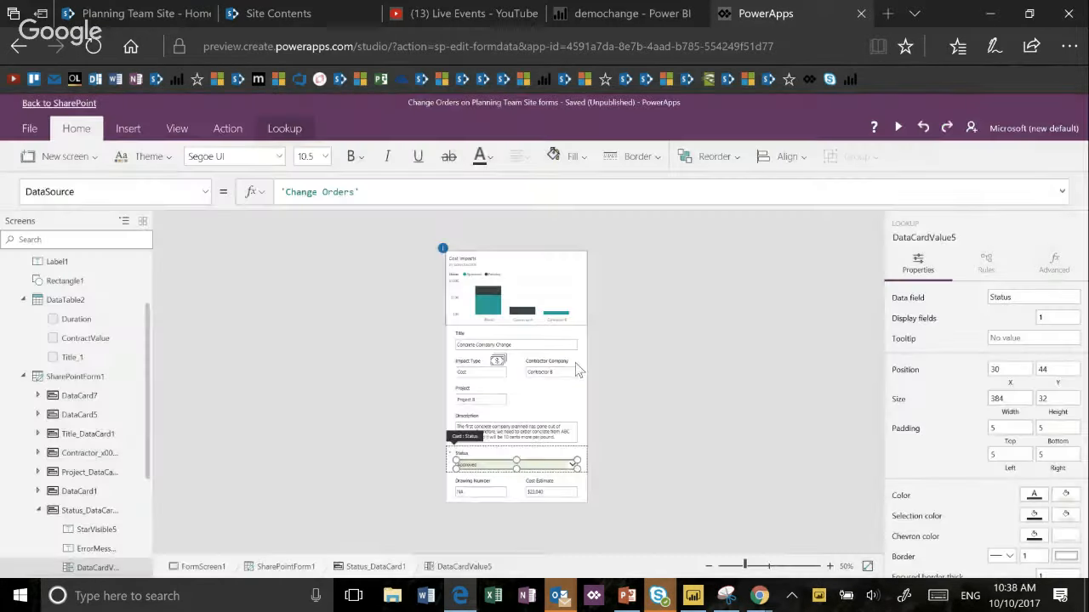
left_click(575, 456)
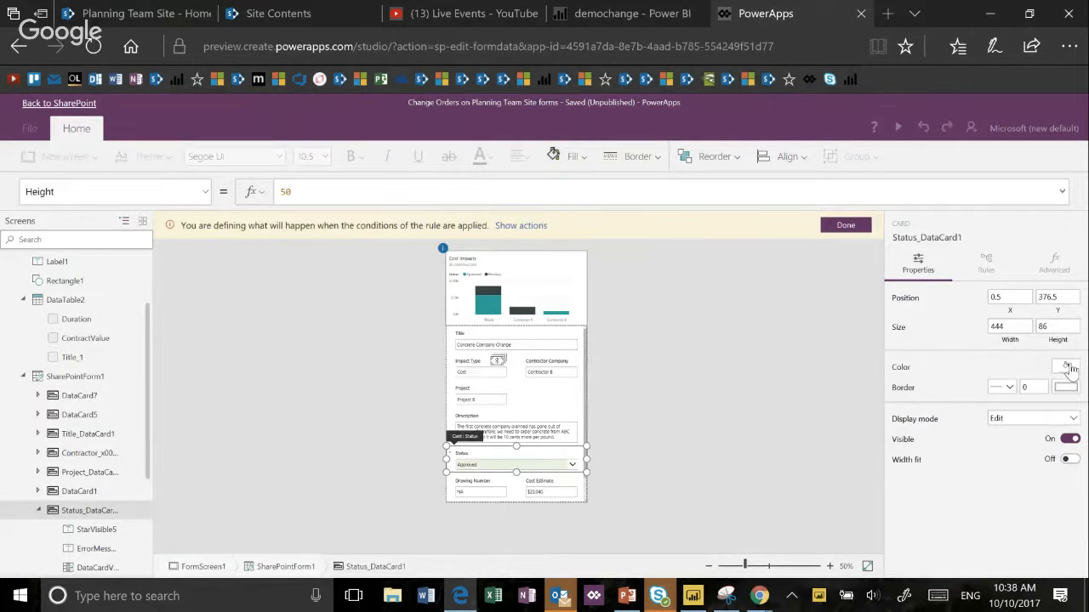
left_click(1066, 369)
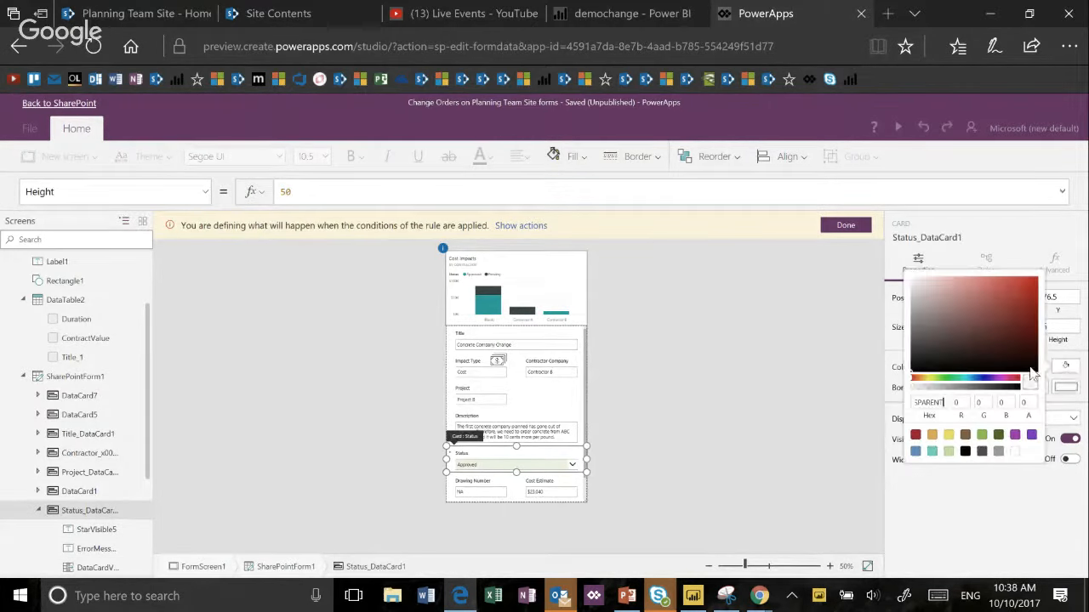
left_click(1018, 314)
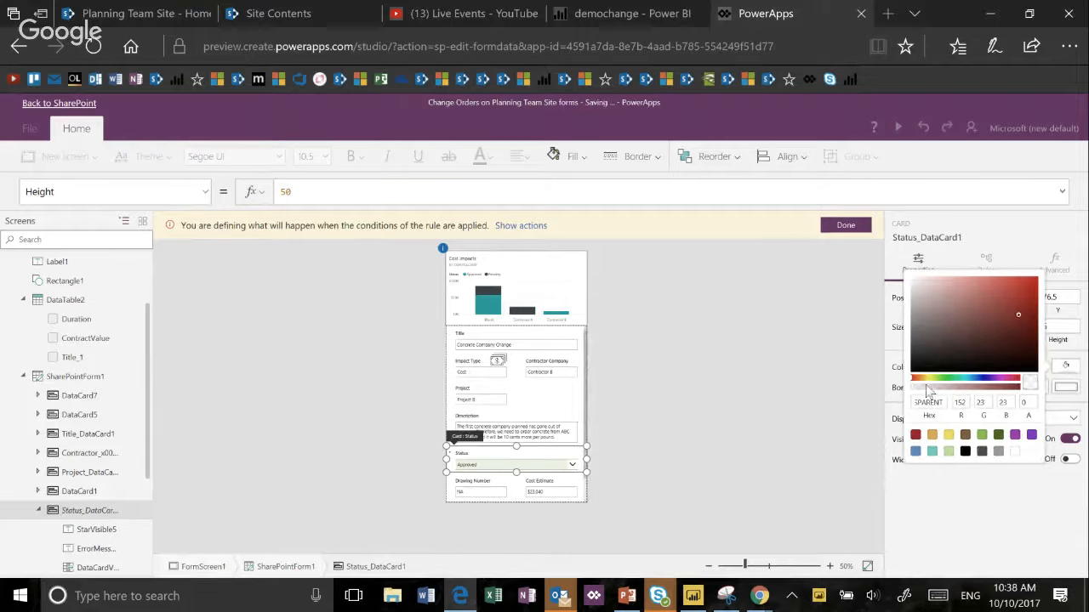
left_click(915, 435)
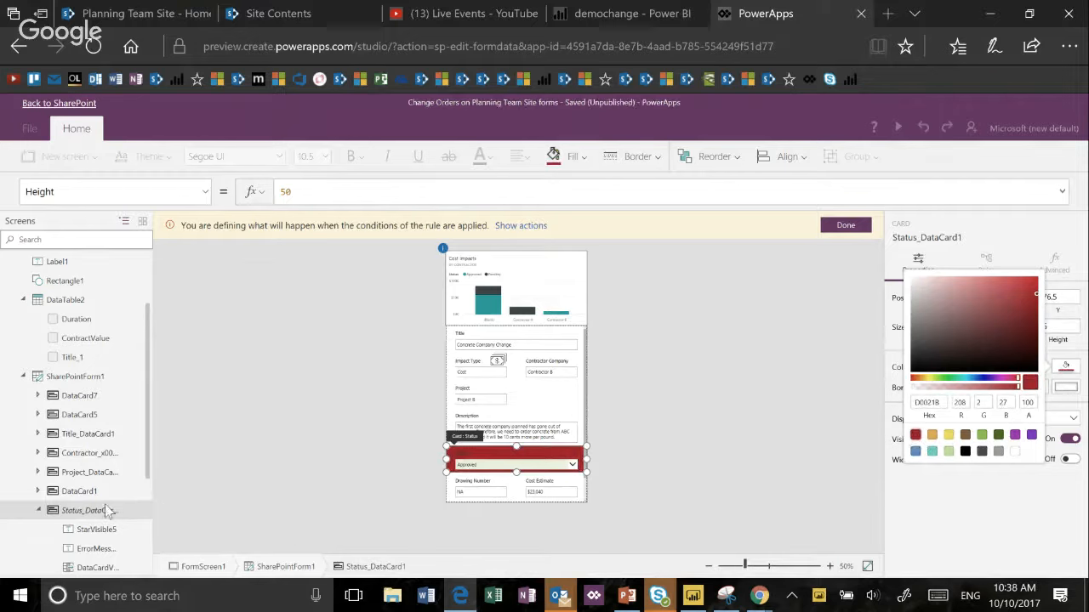
- Look through the properties of the form screen and SharePointForm1, including the form's default mode
scroll(108, 511, "down", 3)
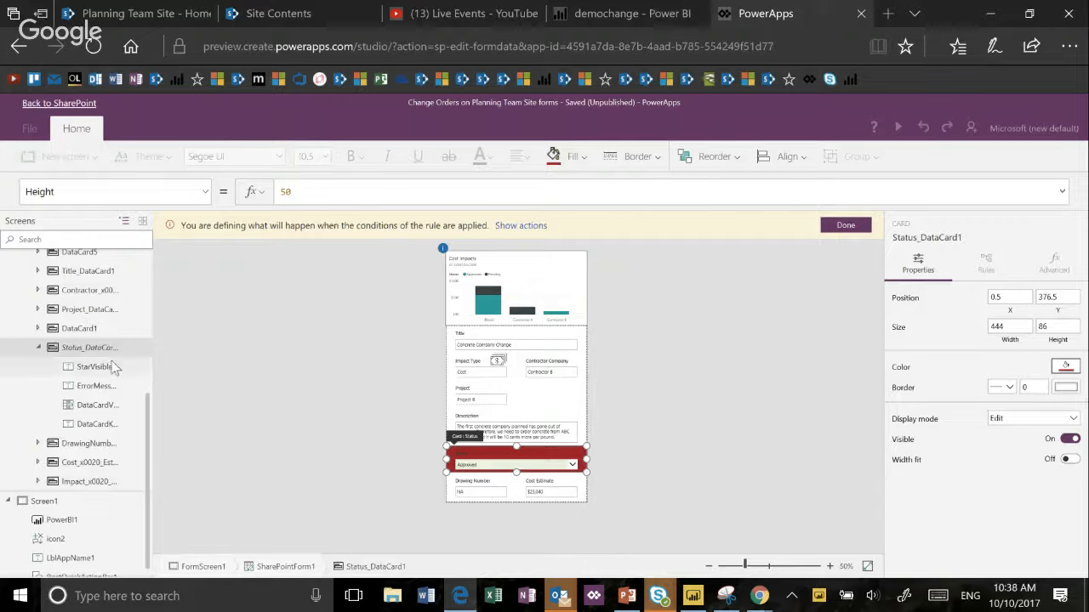
scroll(111, 361, "up", 5)
scroll(111, 360, "down", 5)
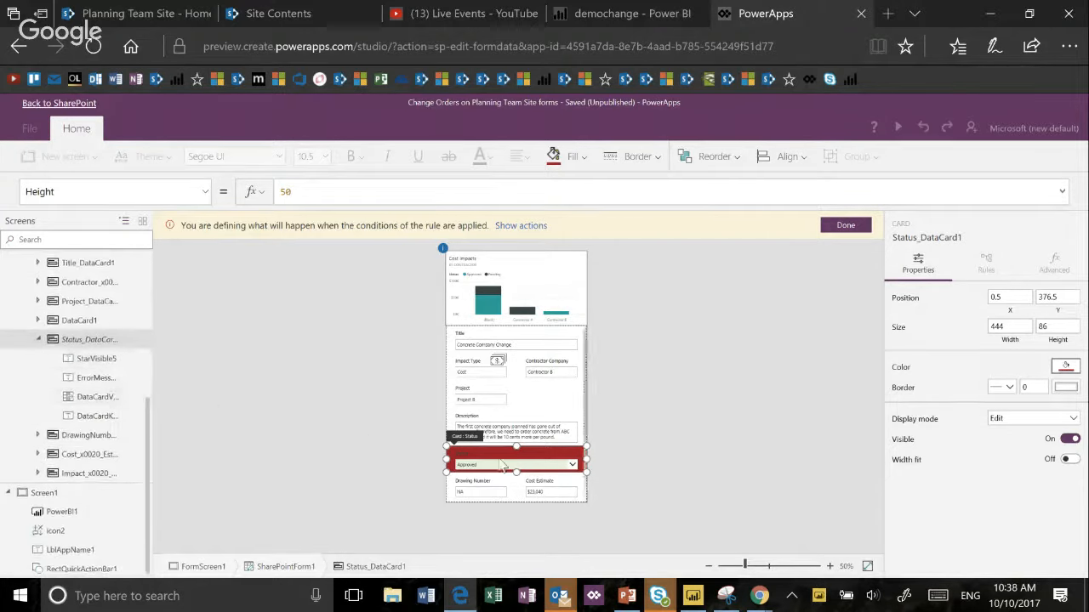
scroll(520, 447, "down", 2)
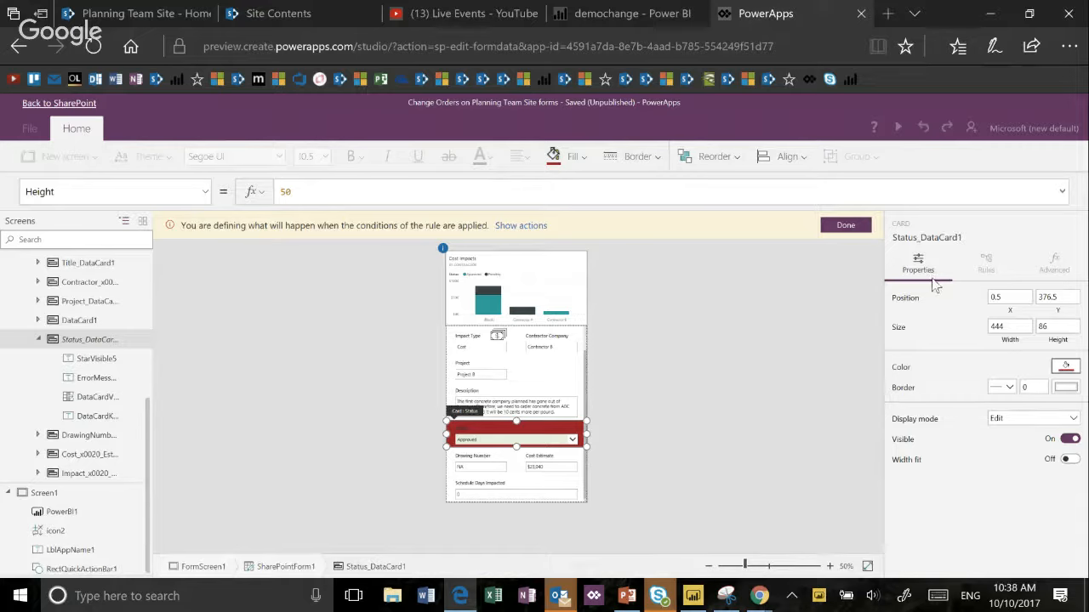
left_click(609, 359)
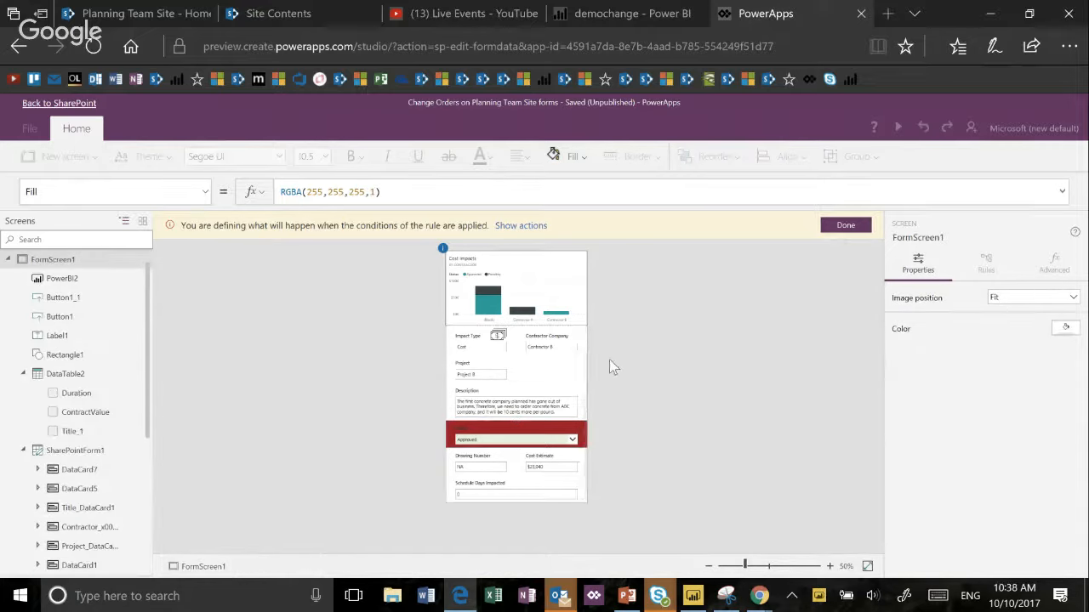
left_click(573, 391)
left_click(298, 568)
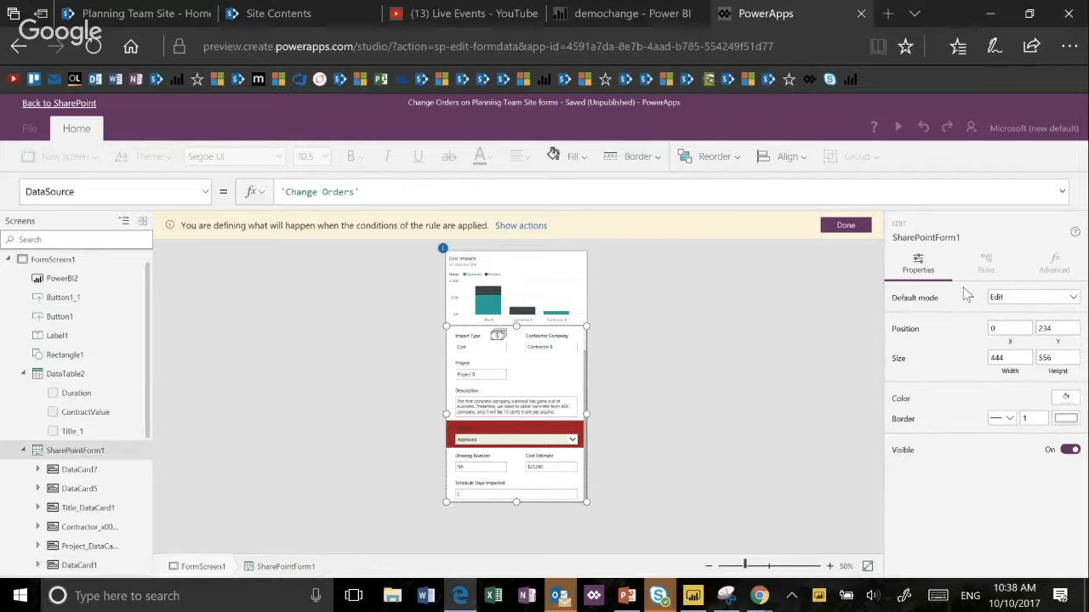
left_click(1037, 302)
- Set the Status card's display mode to View as a rule action and finish defining actions
left_click(578, 432)
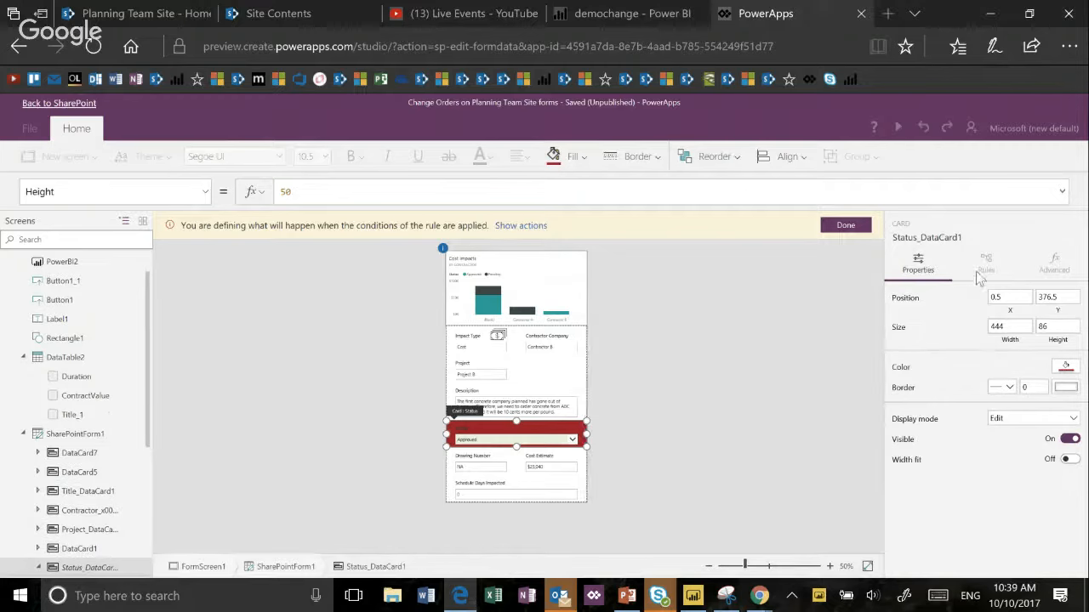
left_click(1071, 420)
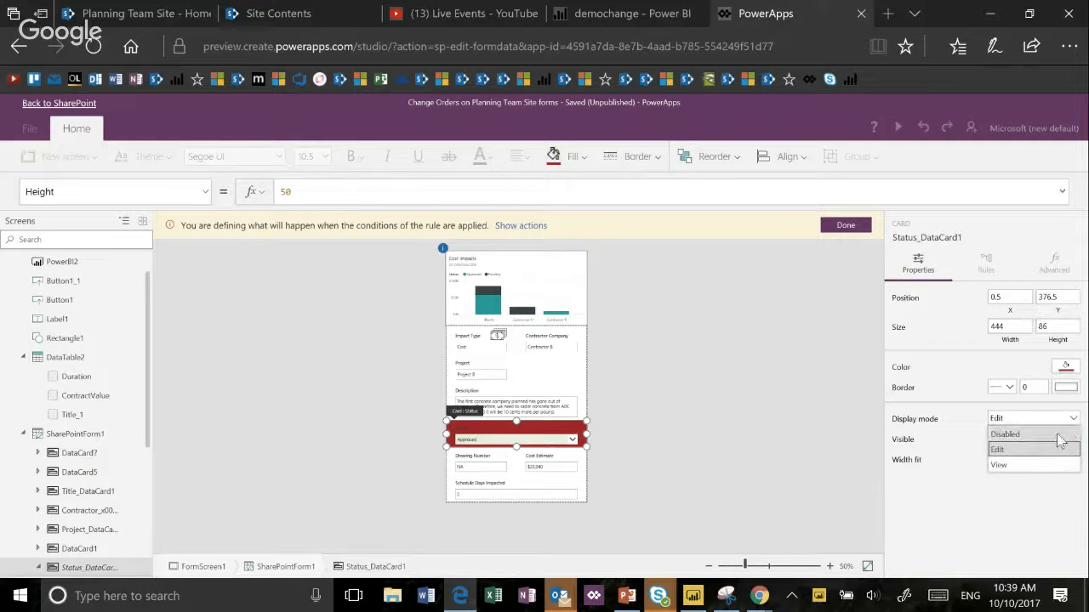
left_click(1030, 467)
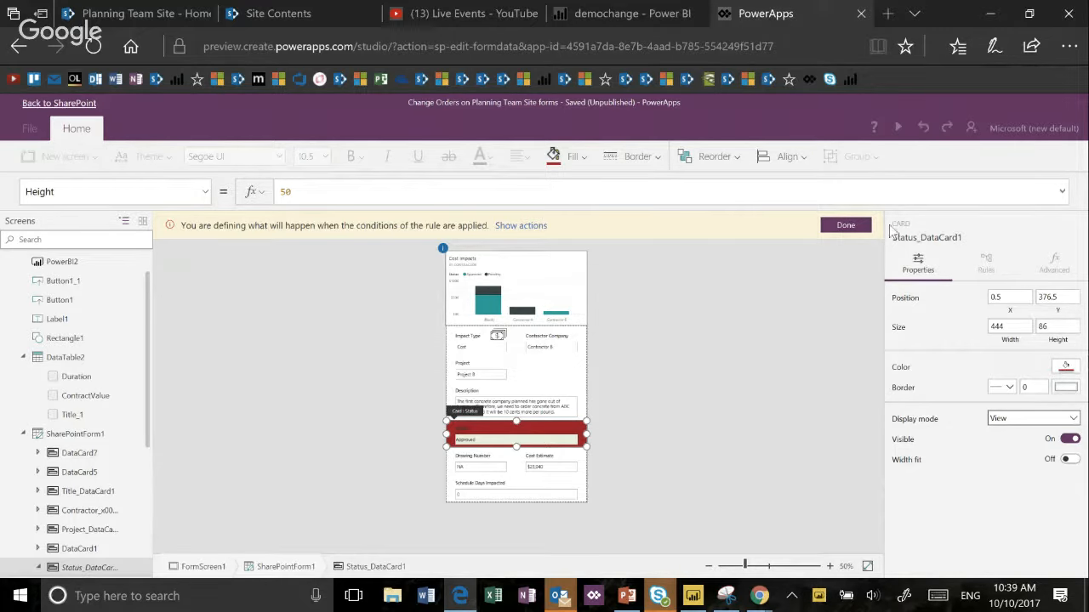
left_click(859, 236)
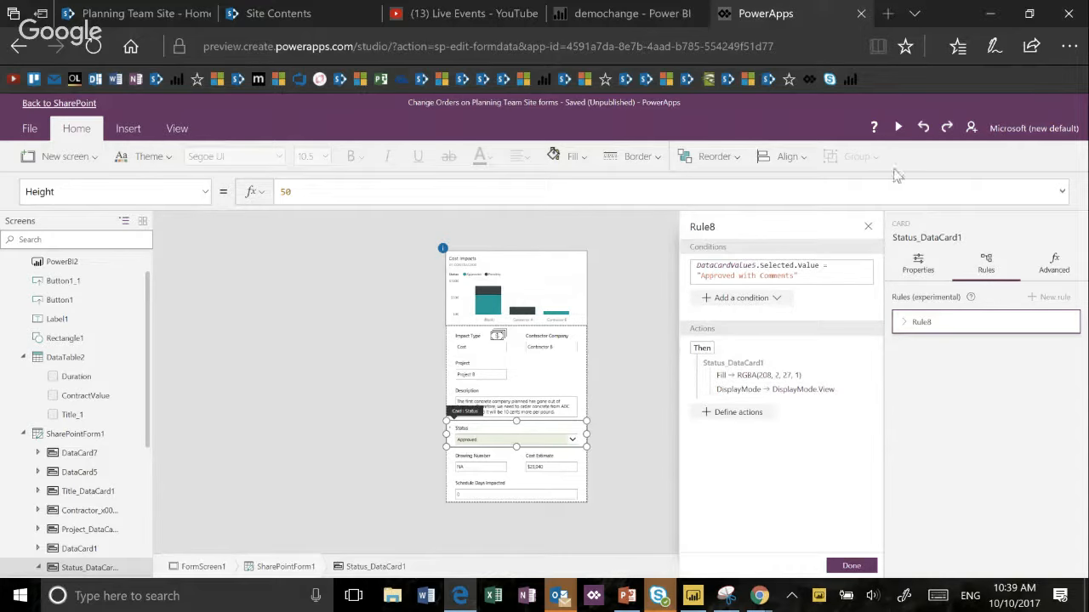
- Preview the form with Status set to Approved with Comments, exit the preview, and expand Rule8 to review its details
left_click(898, 129)
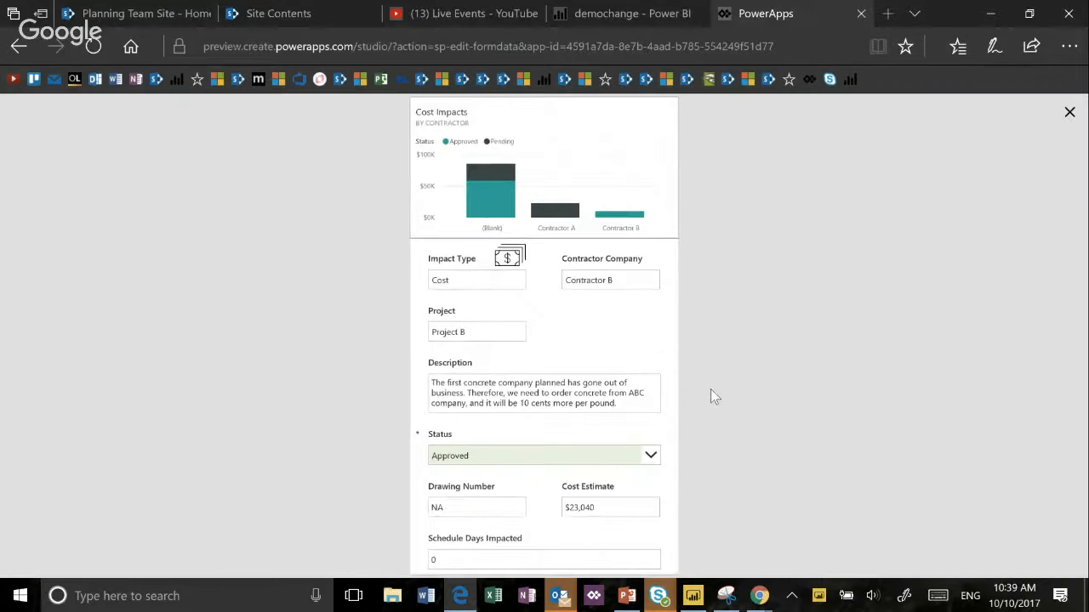
left_click(650, 457)
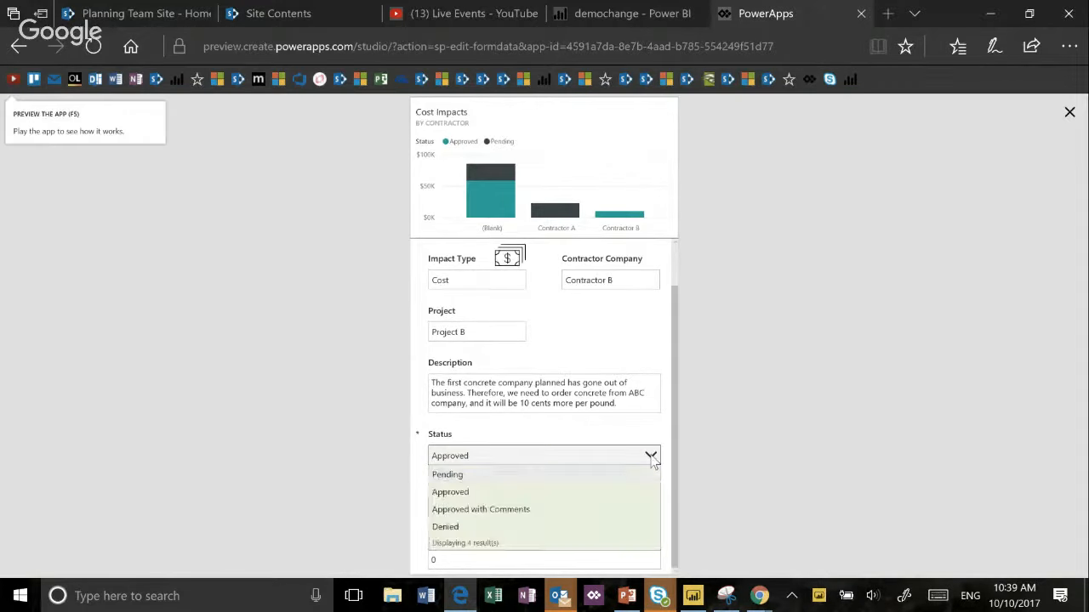
left_click(602, 511)
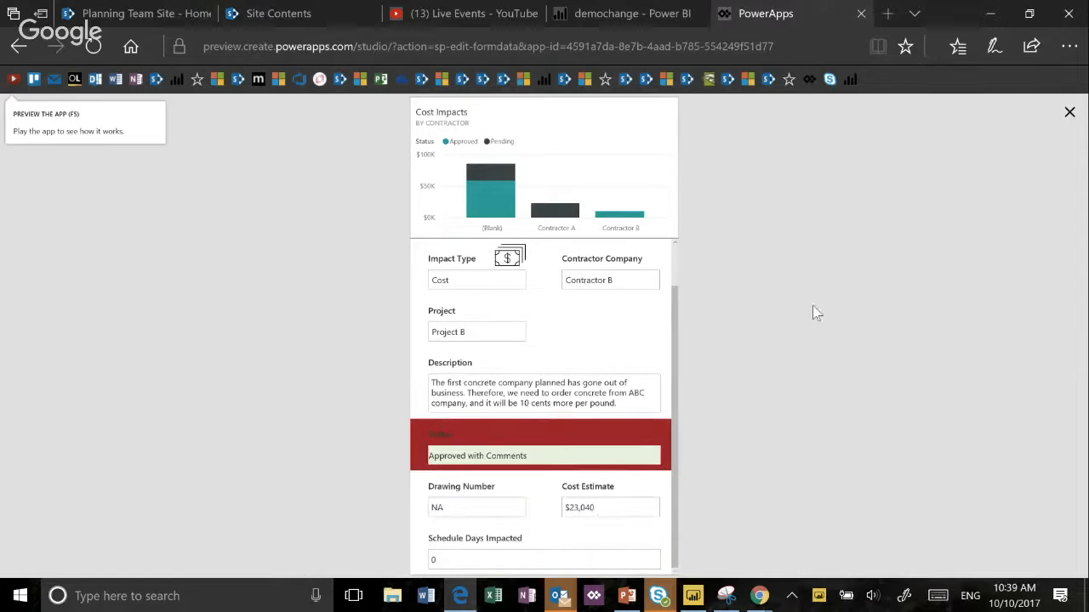
left_click(1070, 113)
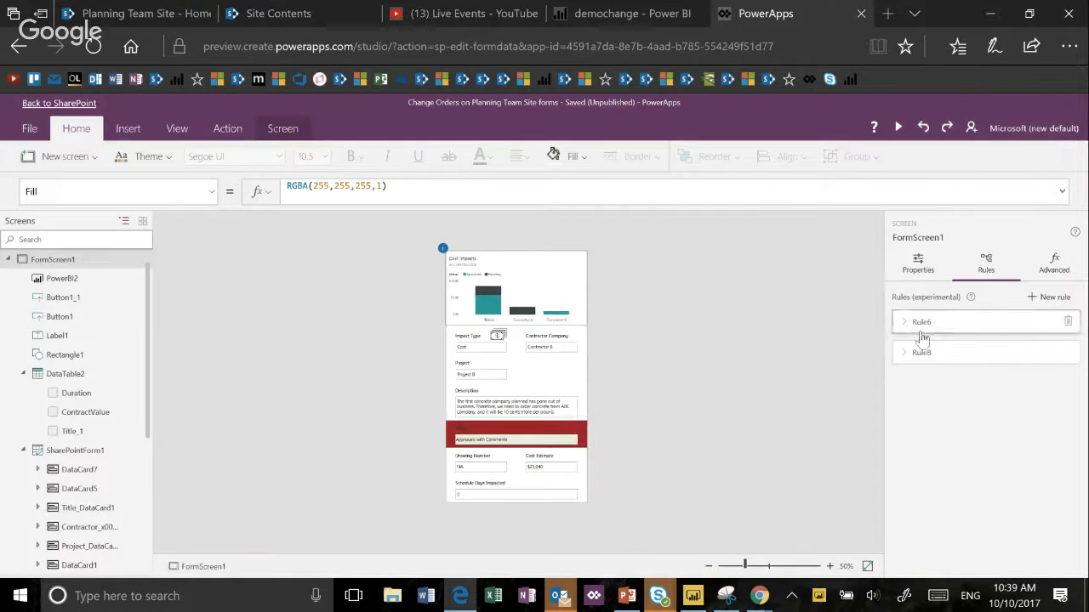
left_click(909, 354)
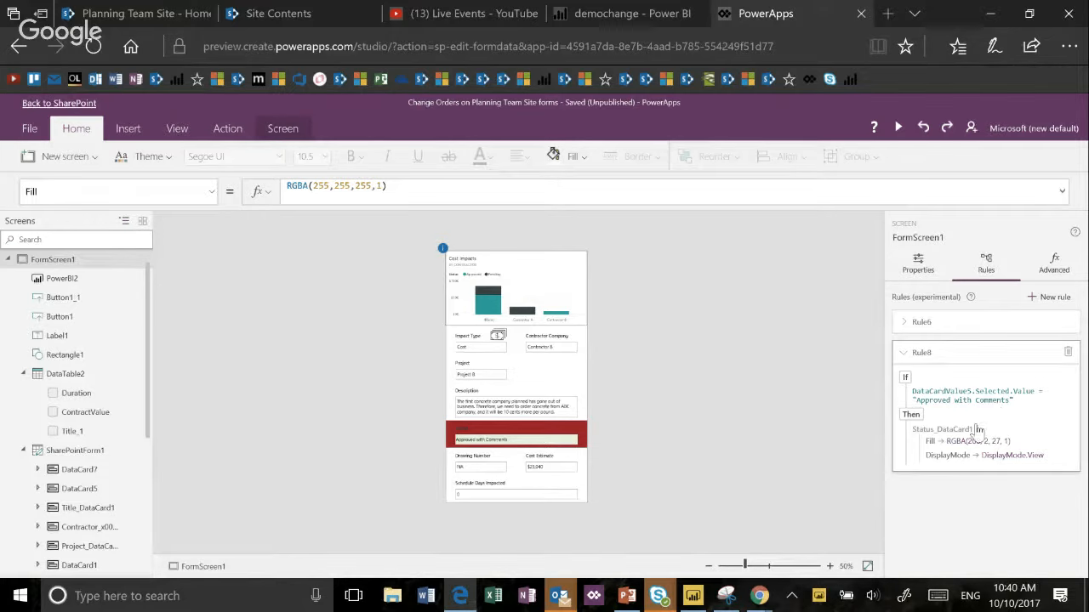
- Switch to the Skype for Business conversation to read the forwarded audience questions, and minimize it
mouse_move(662, 602)
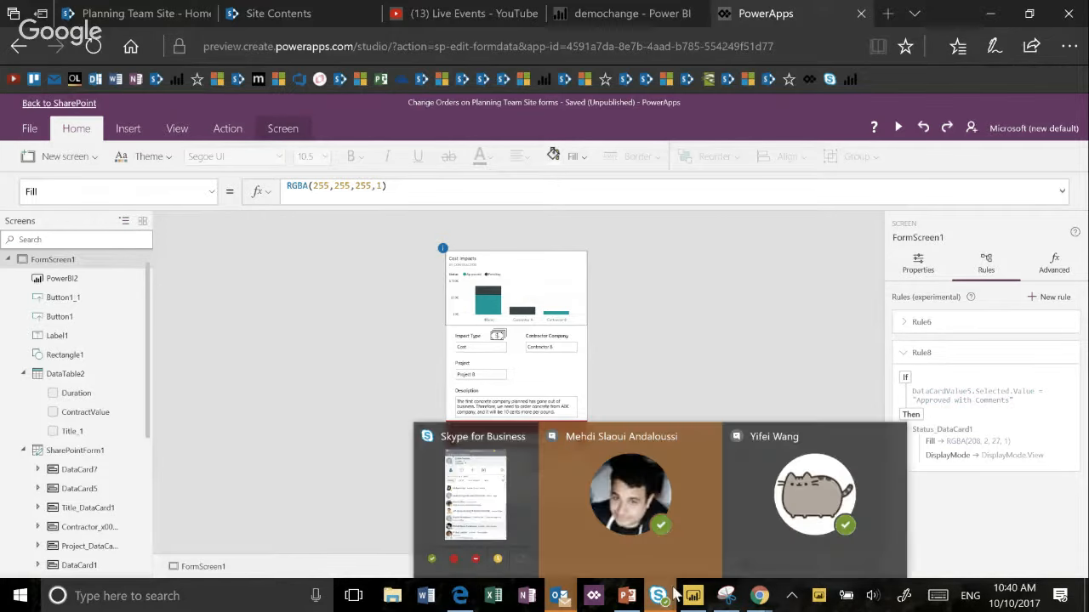
left_click(668, 558)
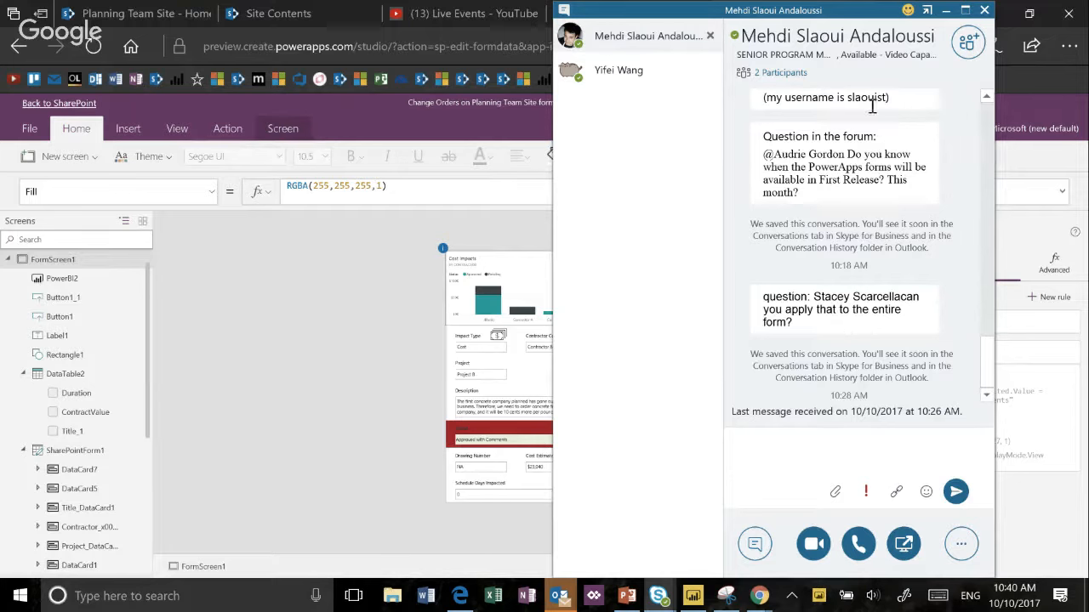
left_click(949, 10)
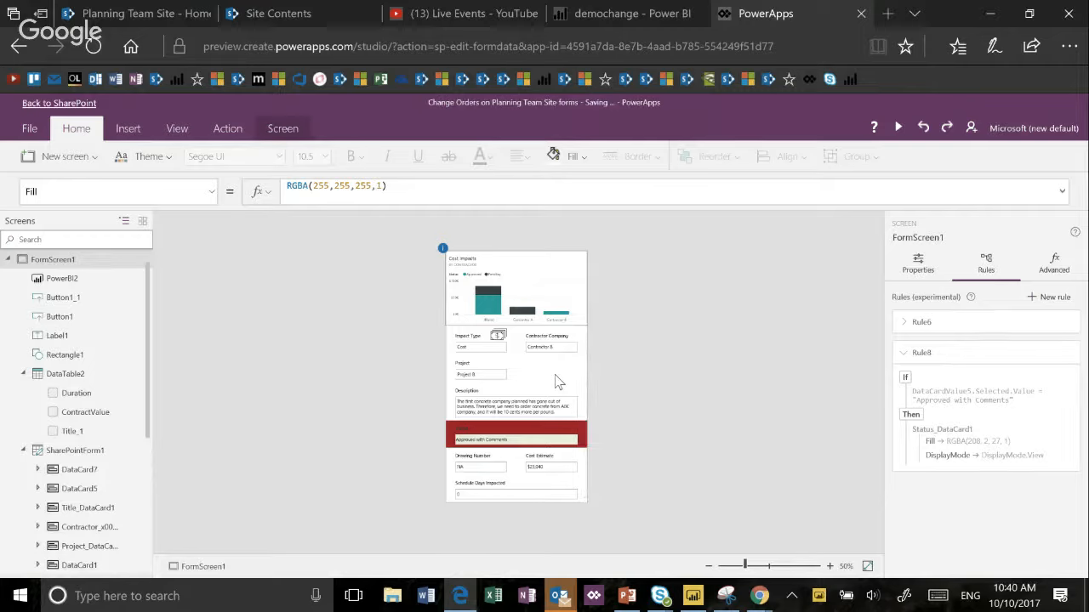
- Delete the Cost Impacts Power BI tile above the form on FormScreen1
left_click(557, 382)
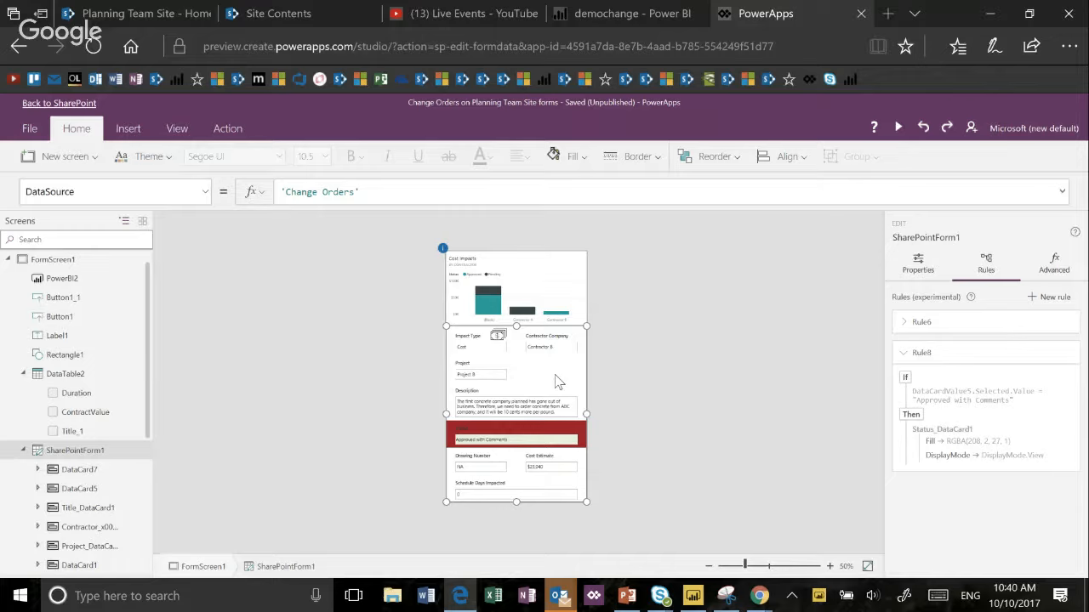
left_click(764, 567)
scroll(763, 482, "up", 2)
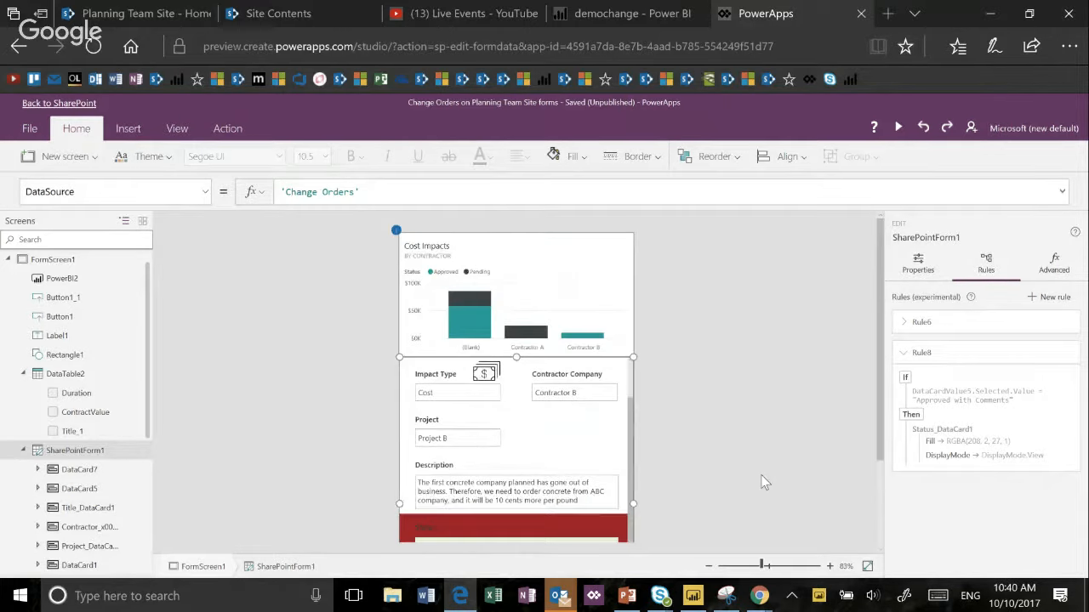
scroll(763, 482, "down", 4)
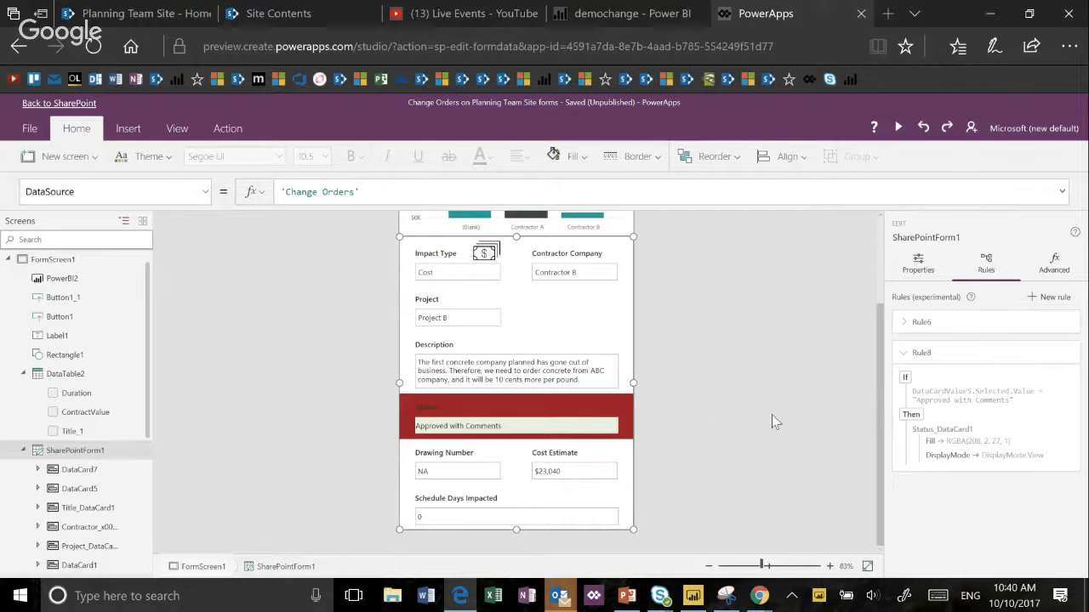
scroll(755, 421, "up", 3)
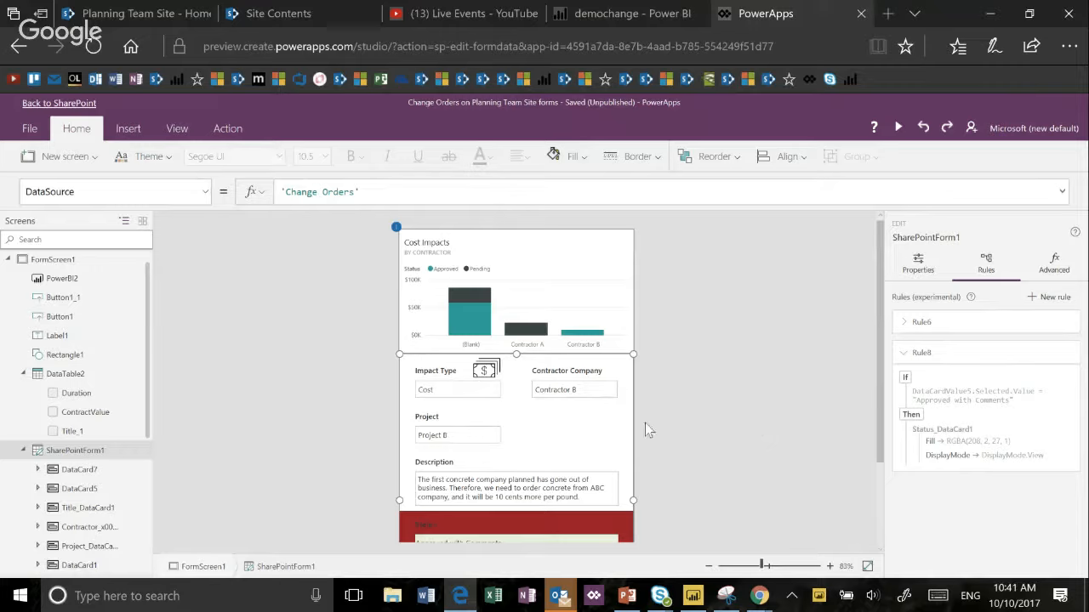
left_click(600, 291)
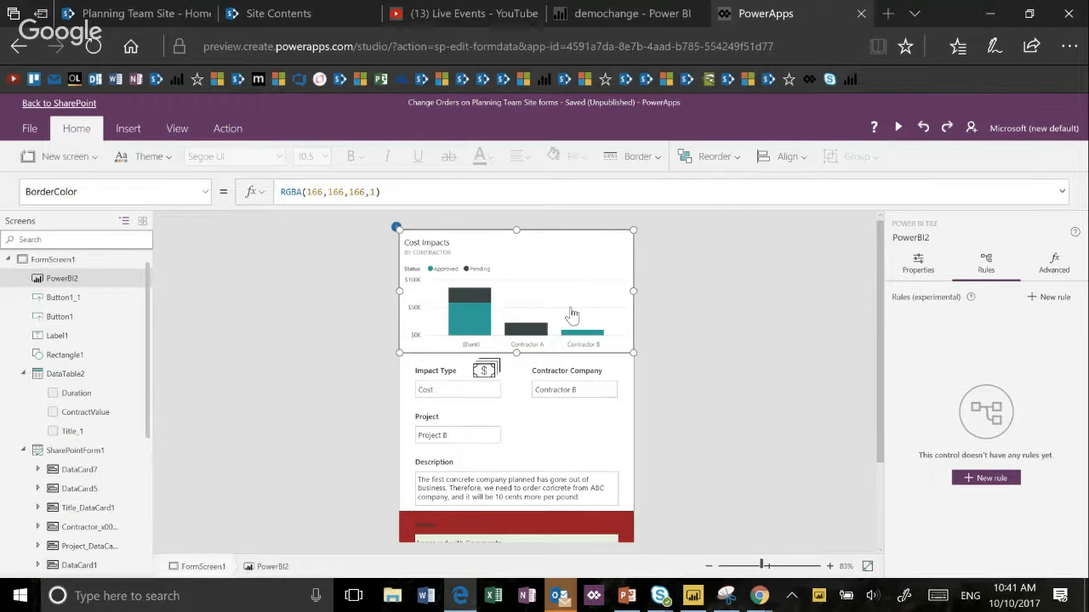
key("Delete")
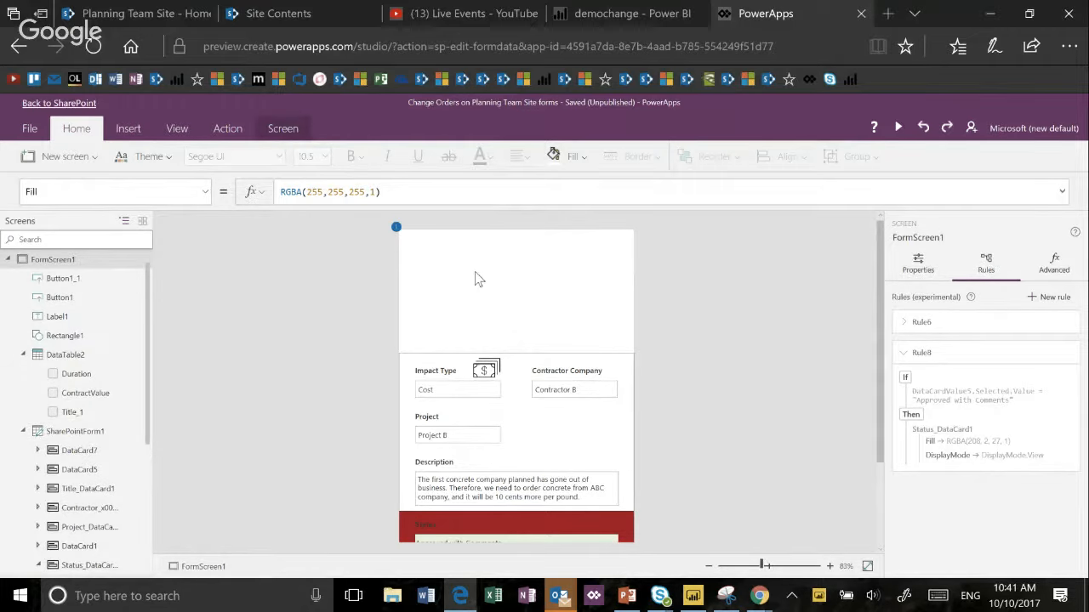
- Insert a Power BI tile on FormScreen1 and fit it into the space above the form, at Y 0 and 234 high
left_click(128, 129)
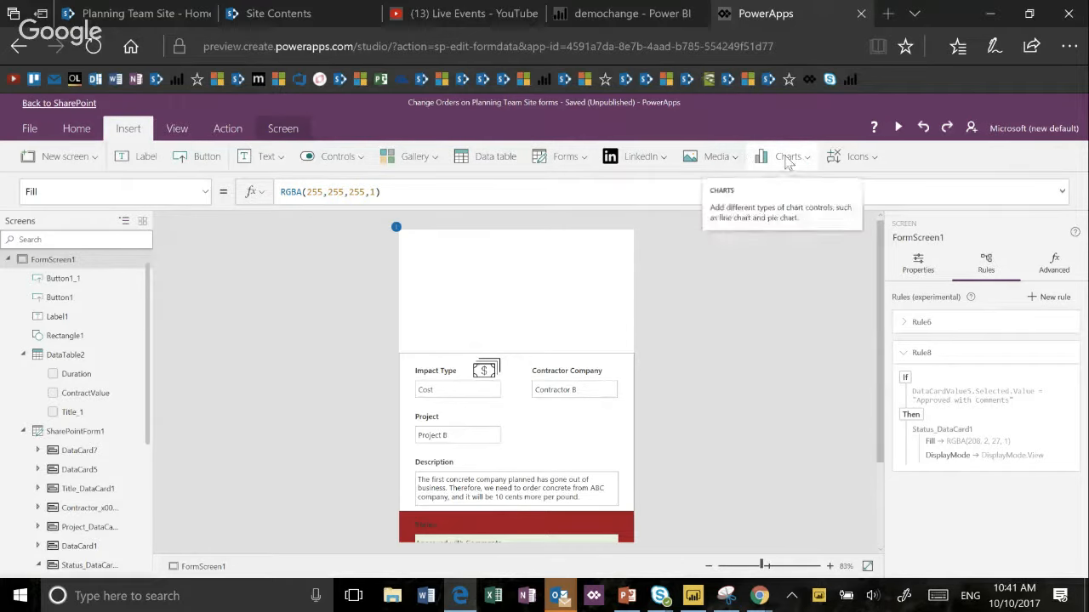
left_click(357, 157)
scroll(387, 341, "down", 3)
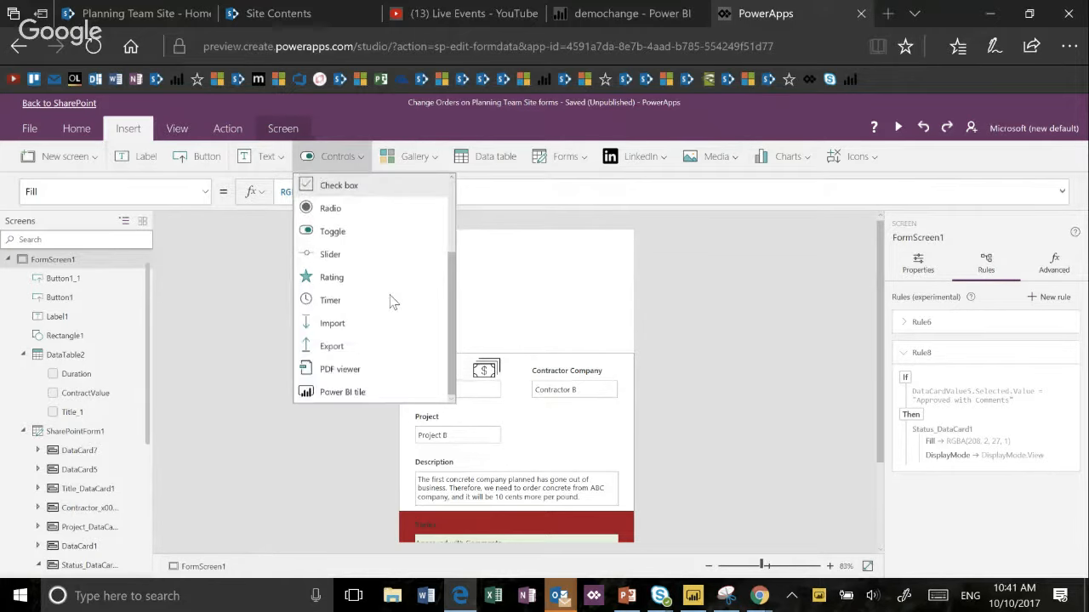
left_click(382, 393)
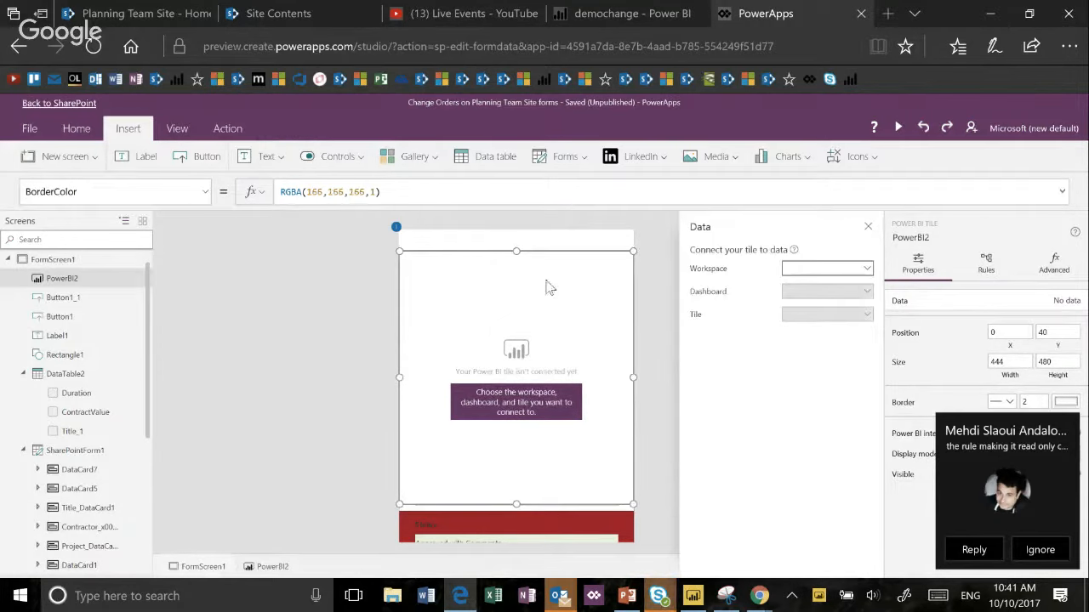
left_click_drag(516, 504, 525, 362)
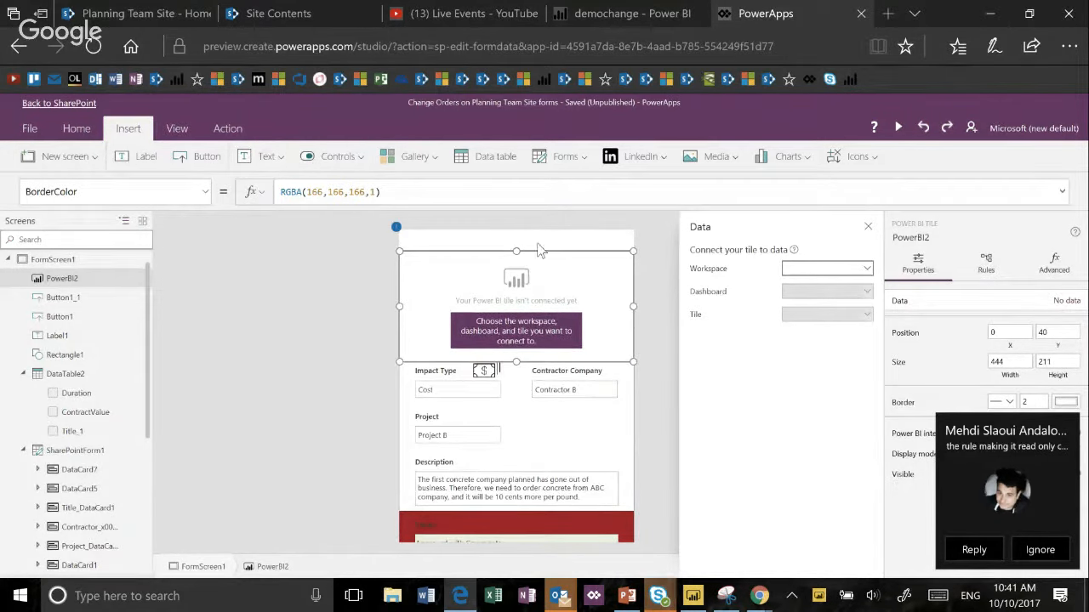
left_click_drag(535, 252, 537, 225)
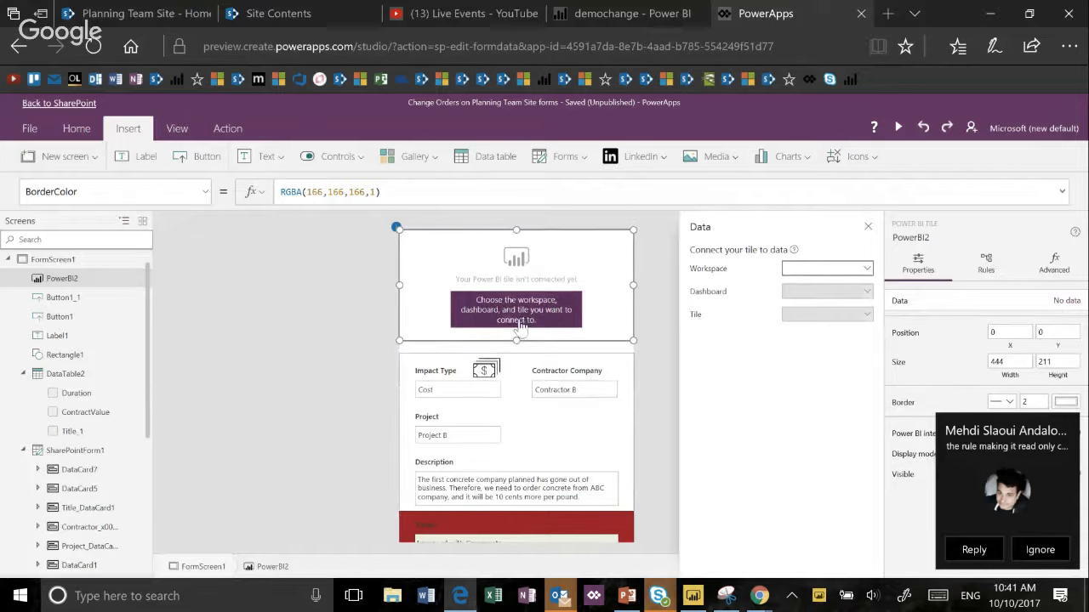
left_click_drag(519, 341, 520, 352)
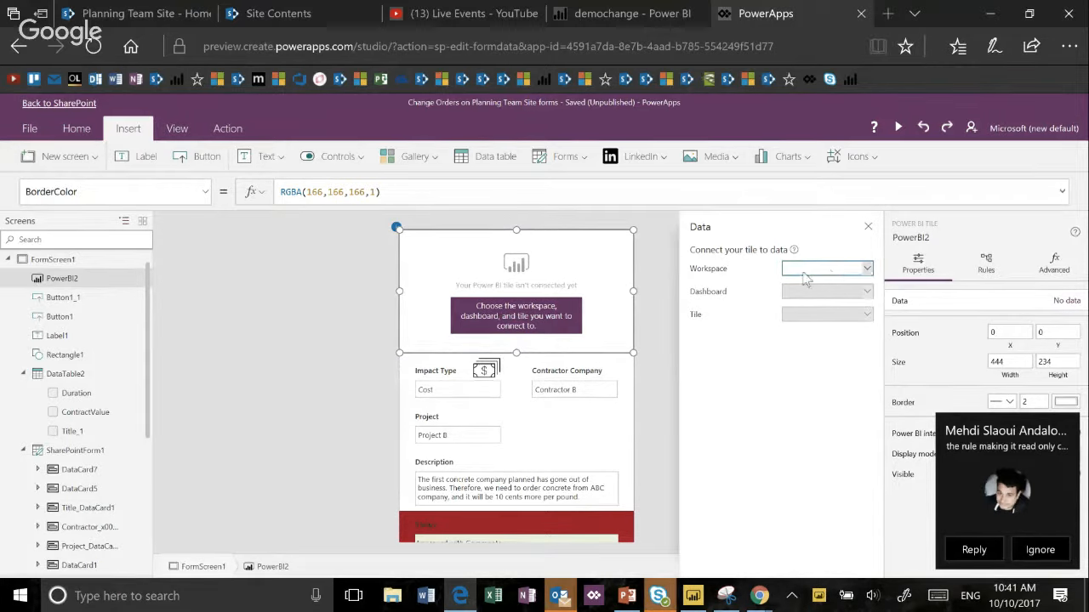
- Connect the Power BI tile to the Planning Team Site workspace, the Video Planning dashboard and the Cost Impacts tile
left_click(864, 269)
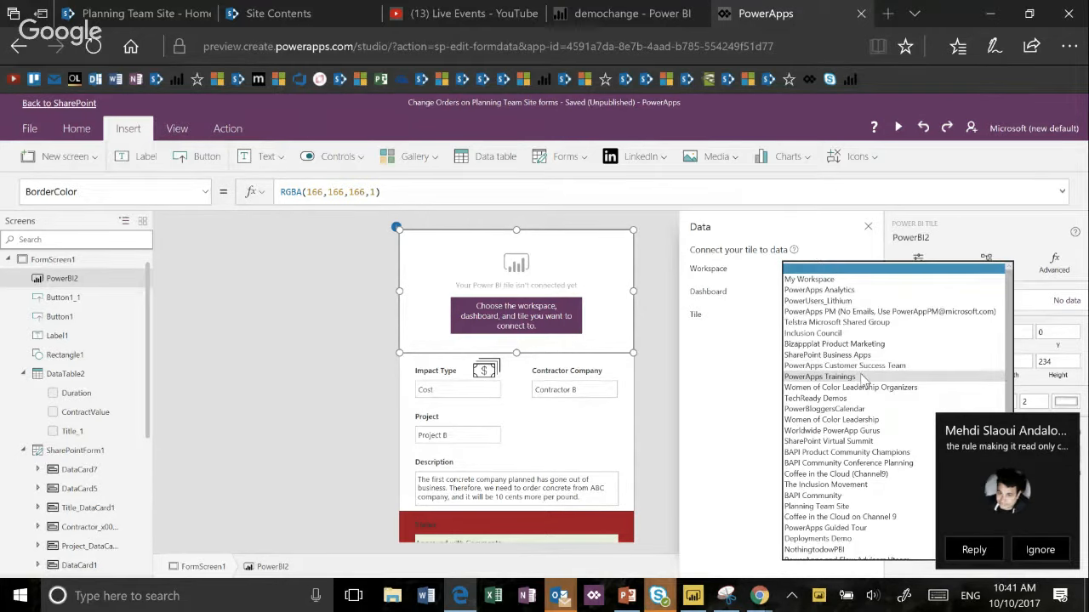
left_click(861, 507)
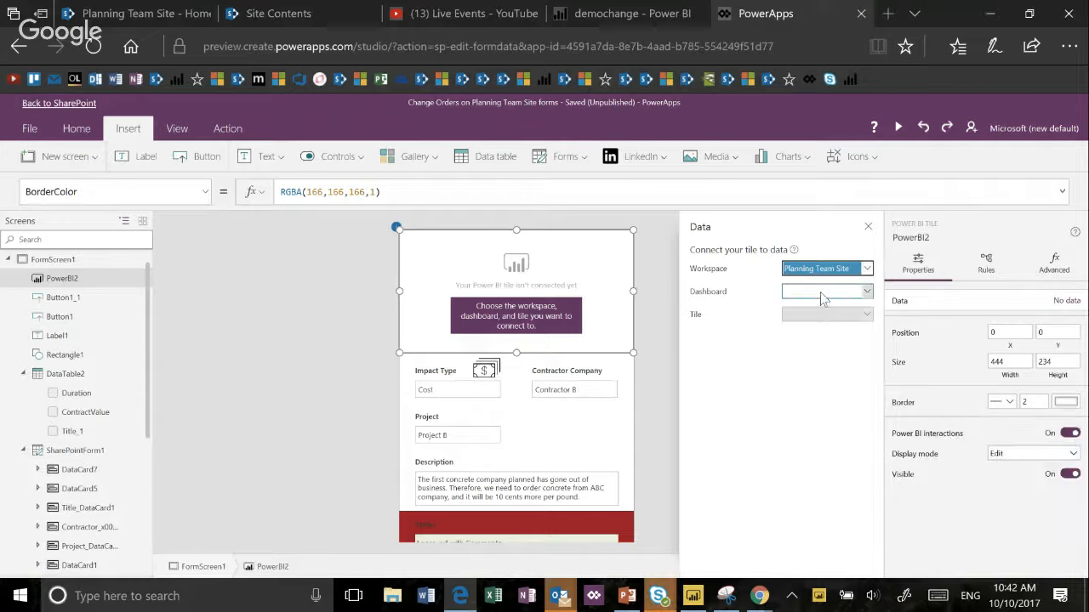
left_click(821, 297)
left_click(825, 306)
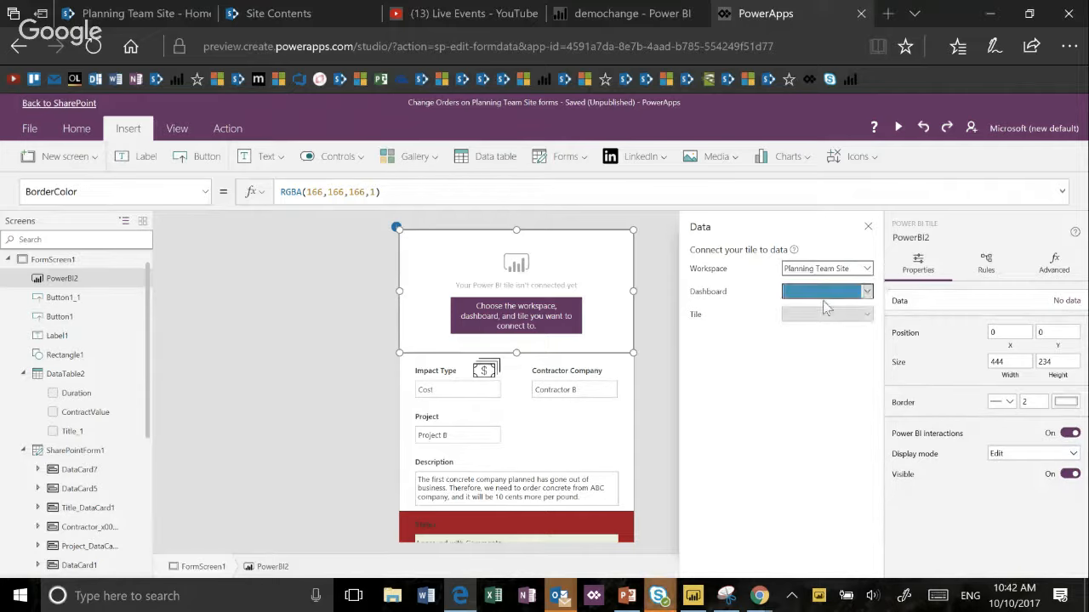
left_click(823, 315)
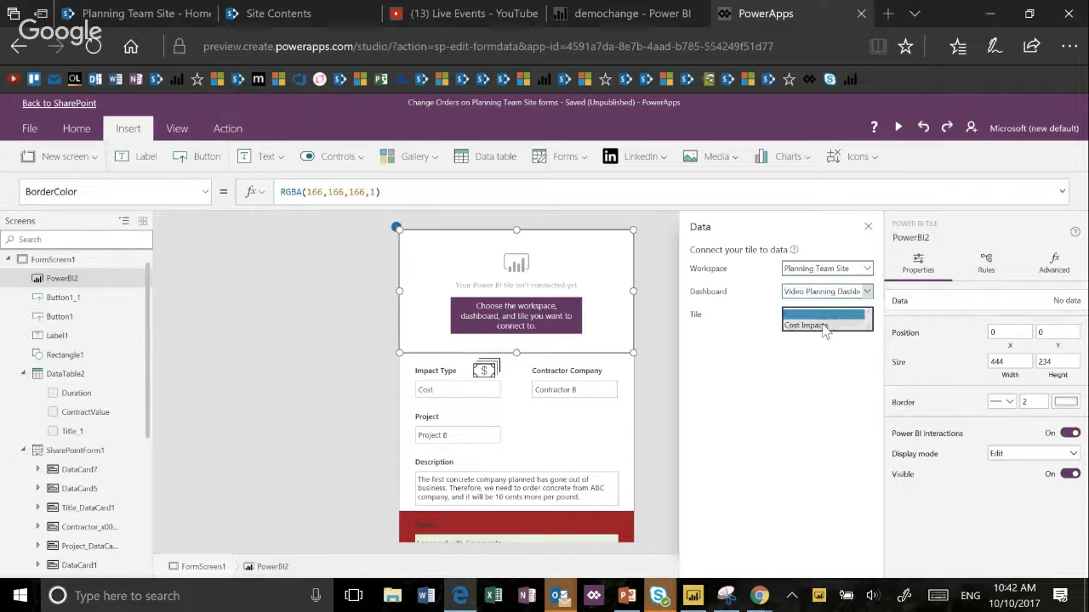
left_click(823, 326)
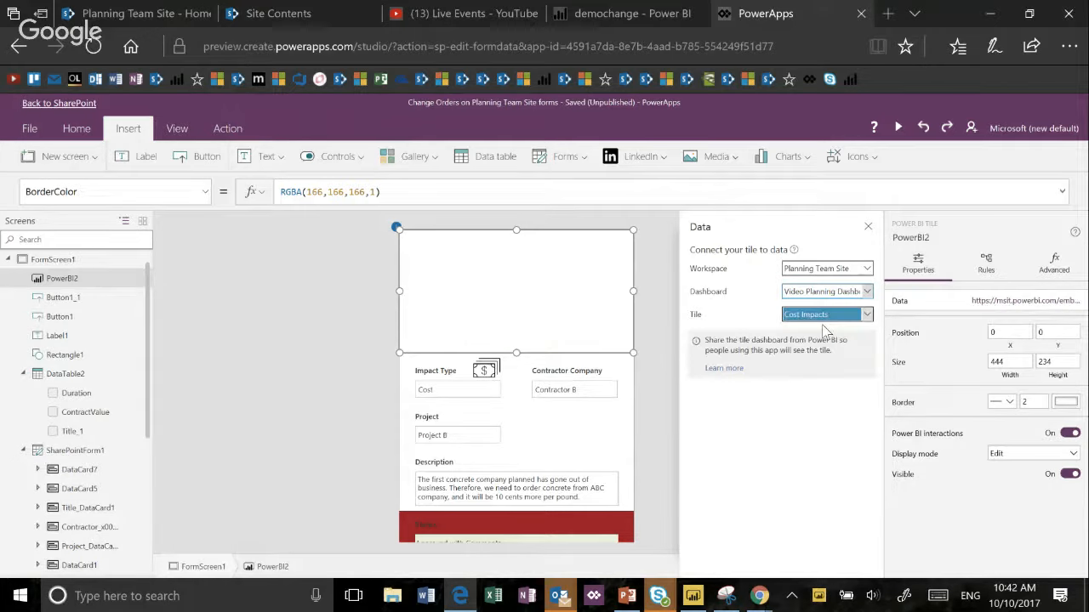
left_click(664, 340)
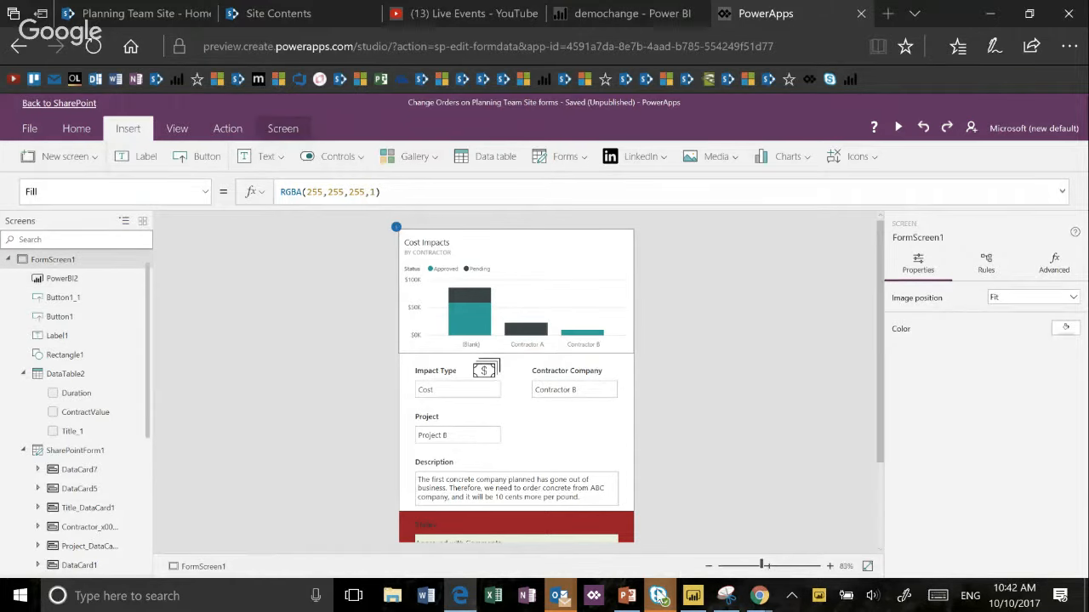
- Switch to Skype for Business to read the newly forwarded audience question, and minimize the conversation
mouse_move(660, 597)
left_click(656, 531)
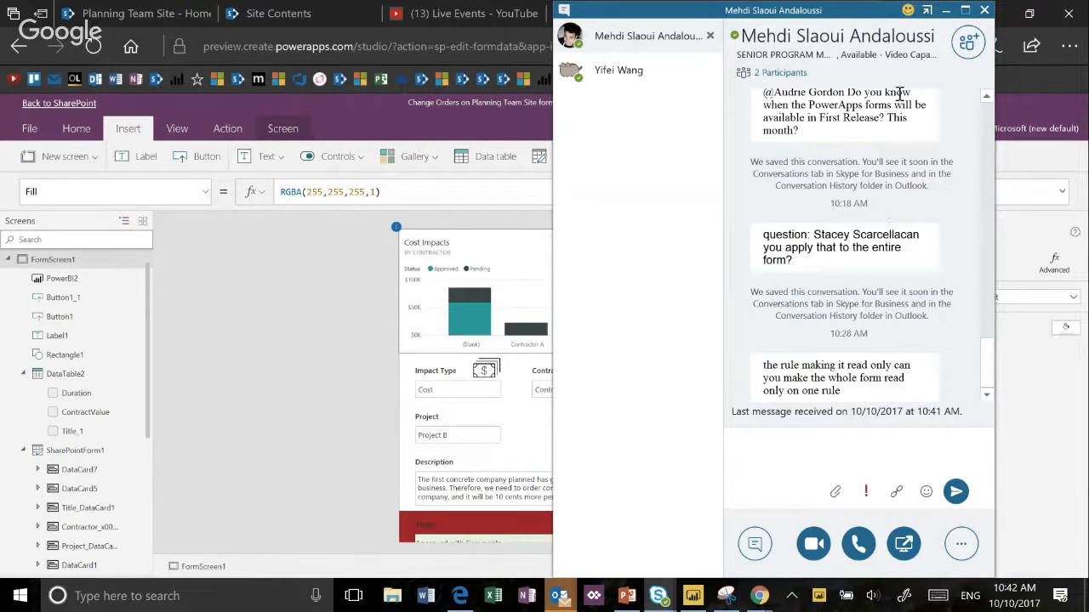
left_click(946, 11)
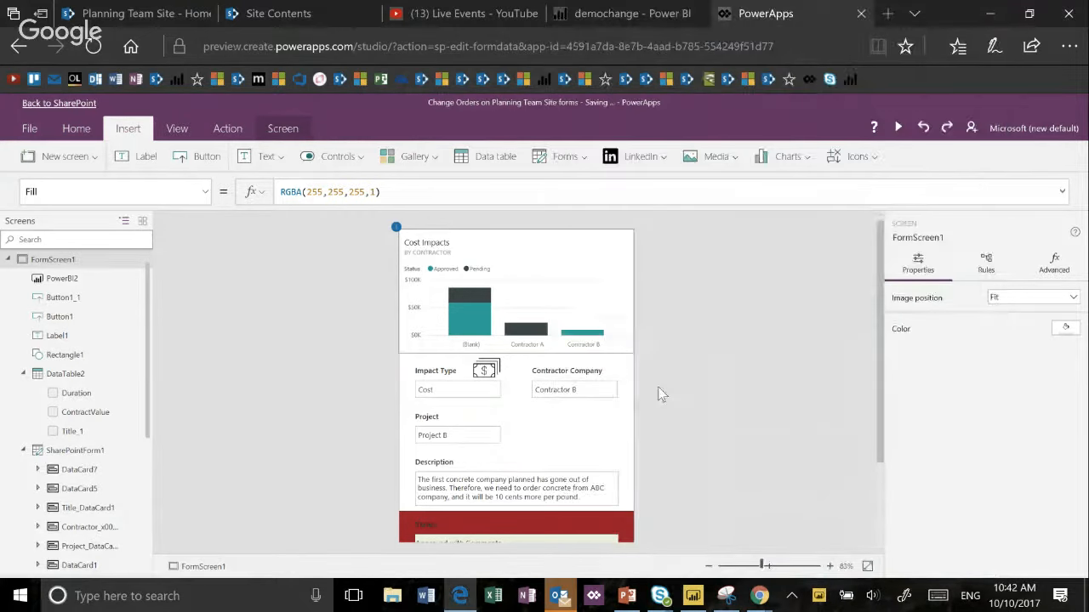
- Create a new rule on the value control inside the form's Status card
left_click(614, 433)
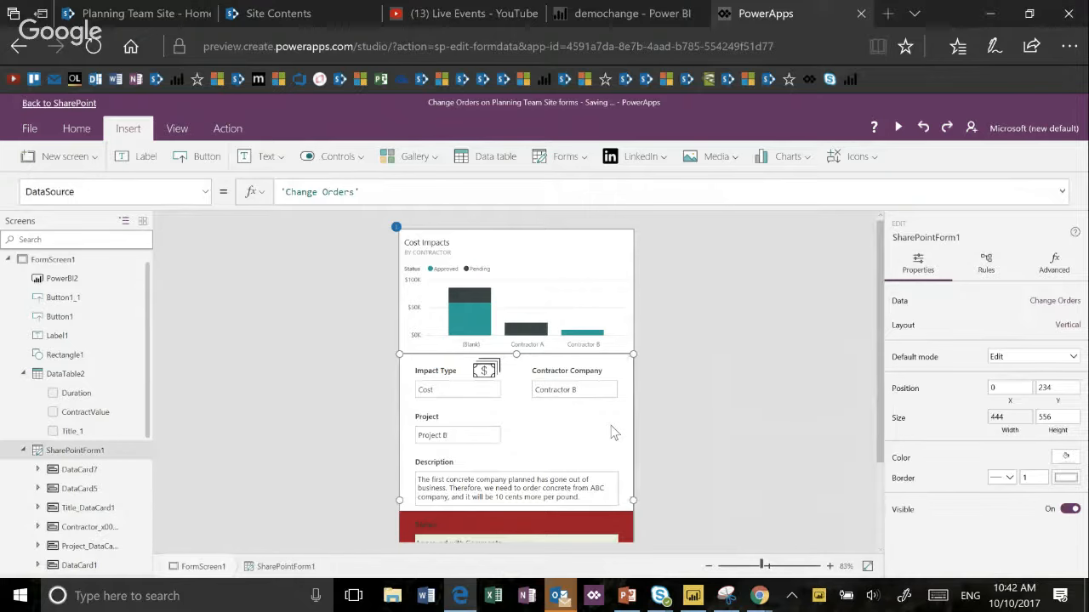
scroll(612, 427, "down", 1)
scroll(612, 427, "down", 1)
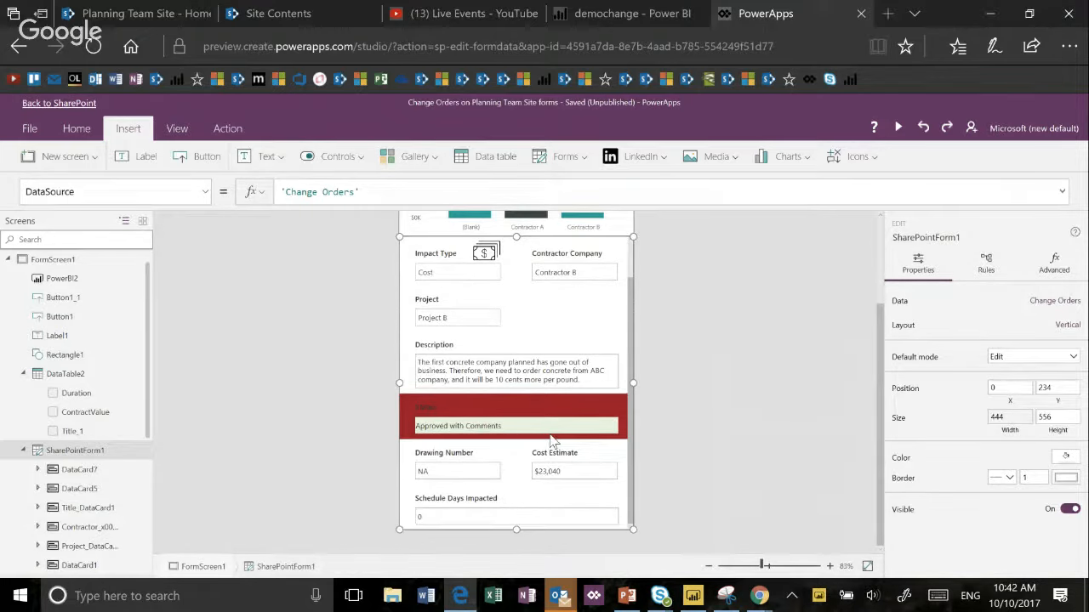
left_click(548, 434)
left_click(548, 433)
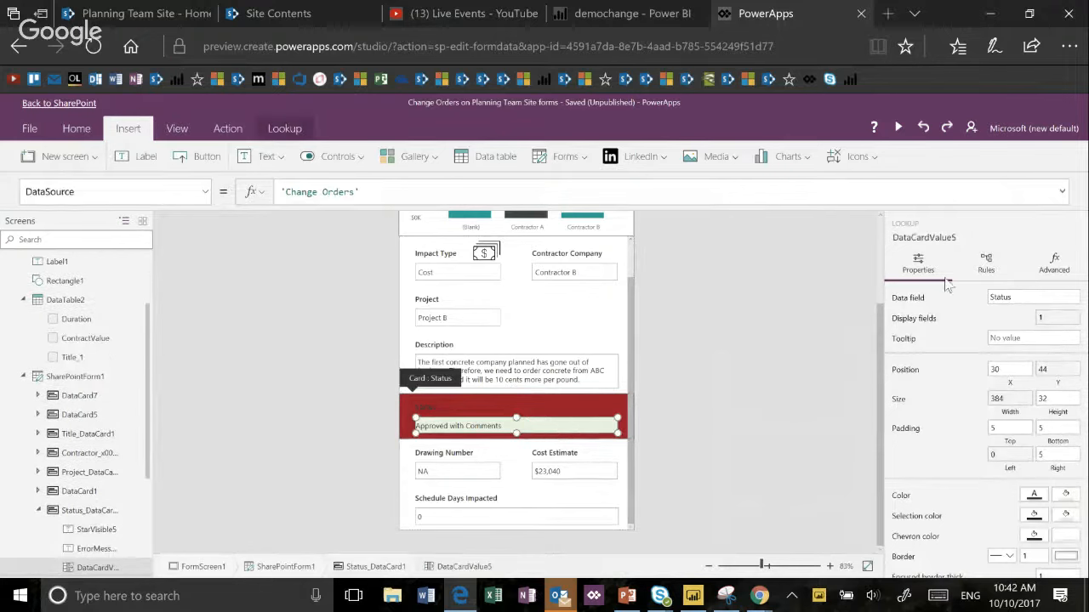
left_click(985, 264)
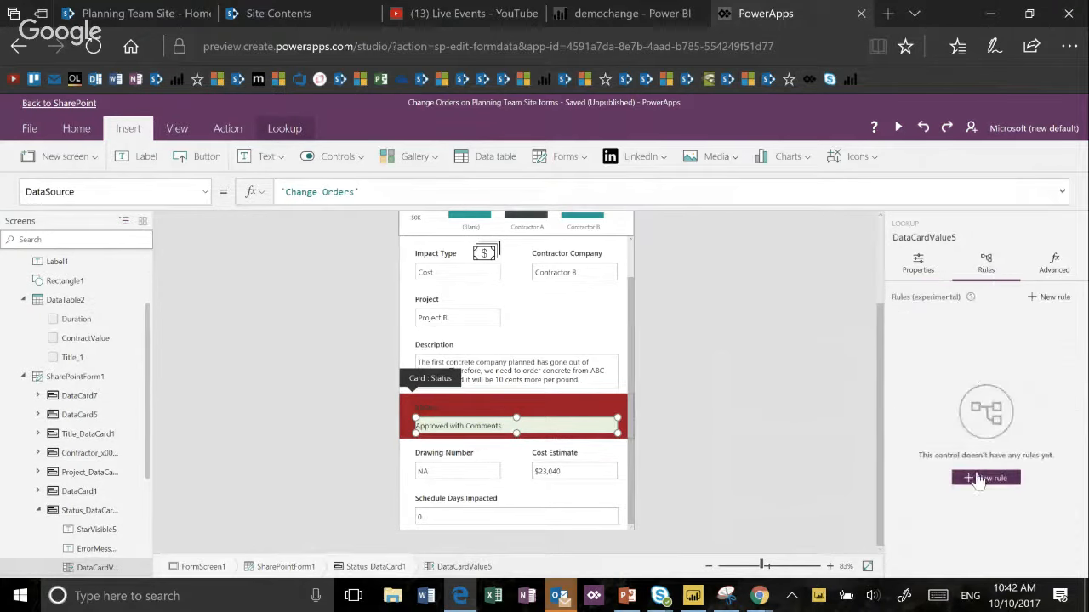
left_click(979, 481)
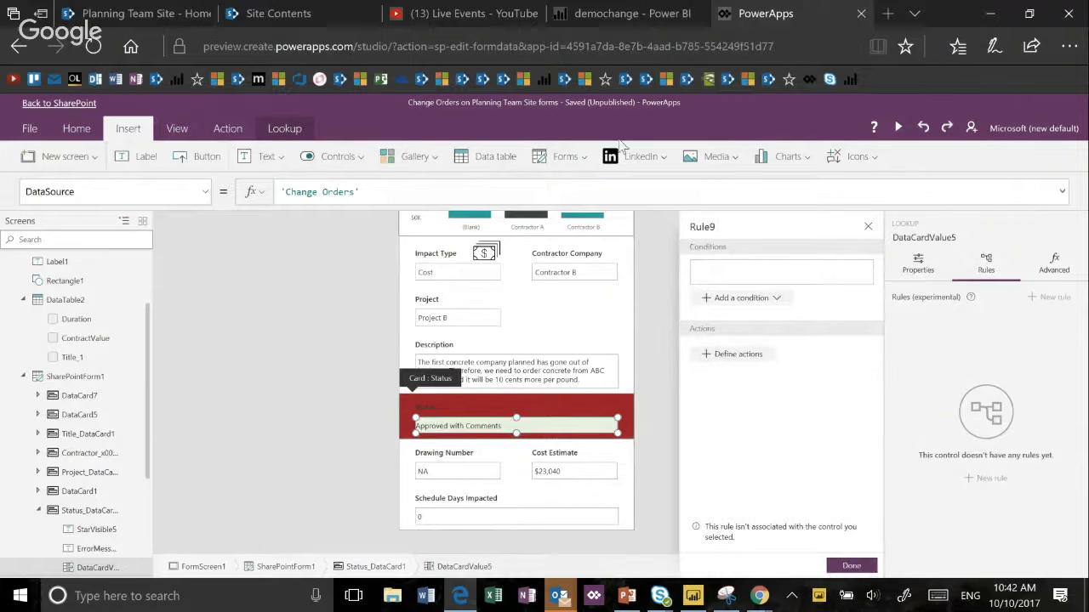
- Switch to the Planning Team Site in SharePoint, leave the untitled new page, and open the Change Orders list from the site contents
left_click(136, 14)
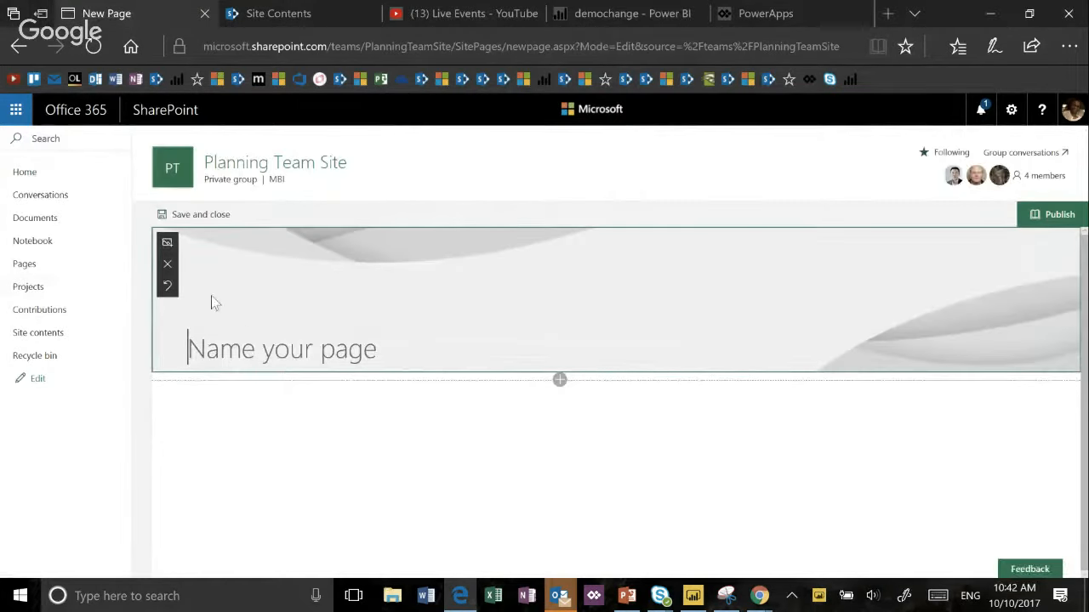
left_click(61, 335)
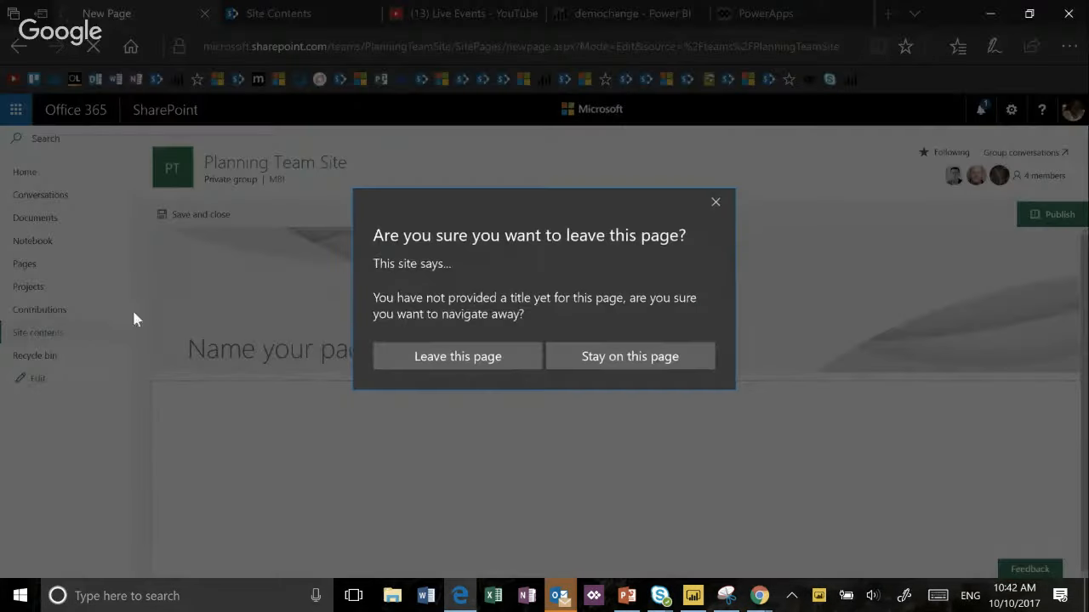
left_click(399, 362)
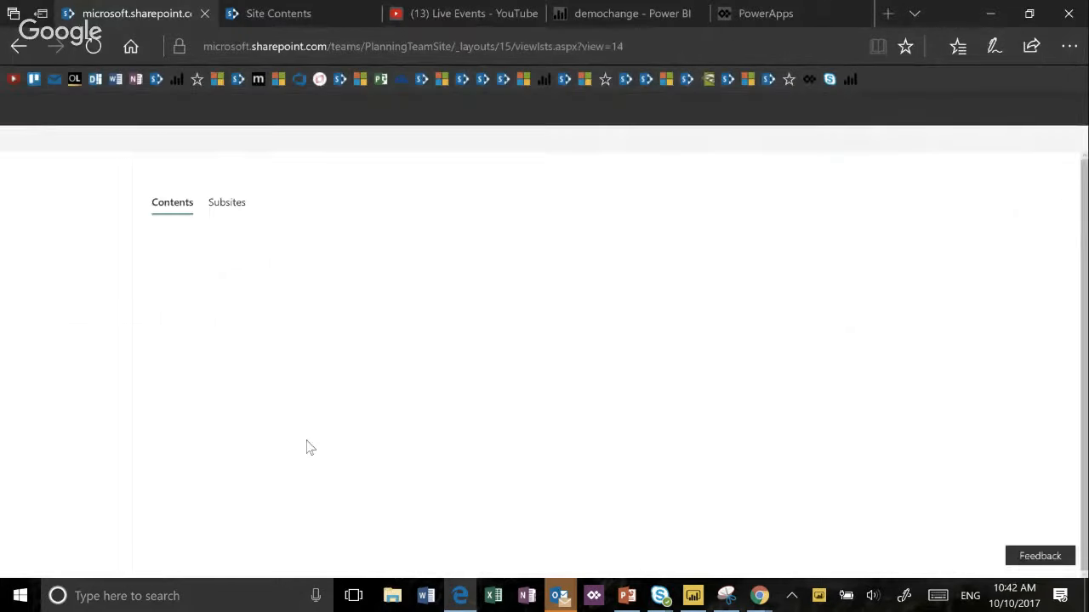
scroll(318, 455, "down", 4)
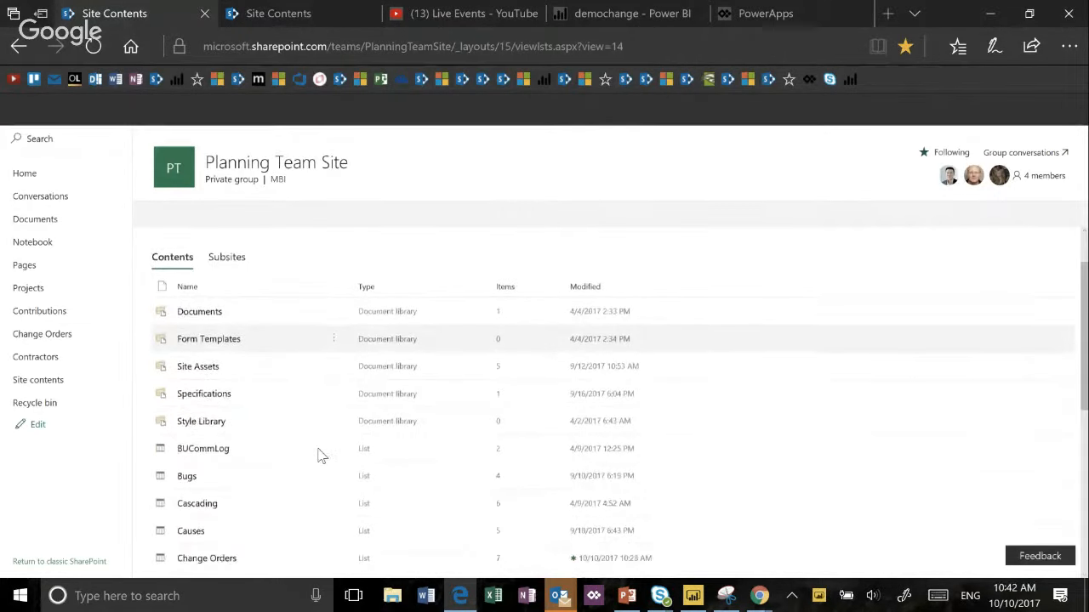
left_click(225, 364)
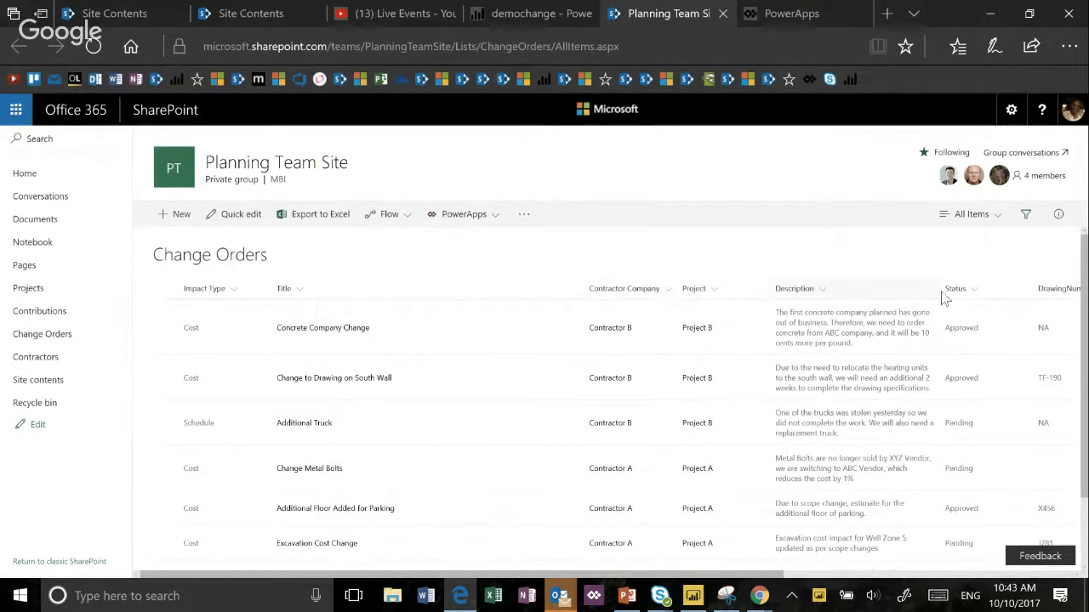
- Examine the choices defined in the Status column's settings, and close them without saving
left_click(981, 295)
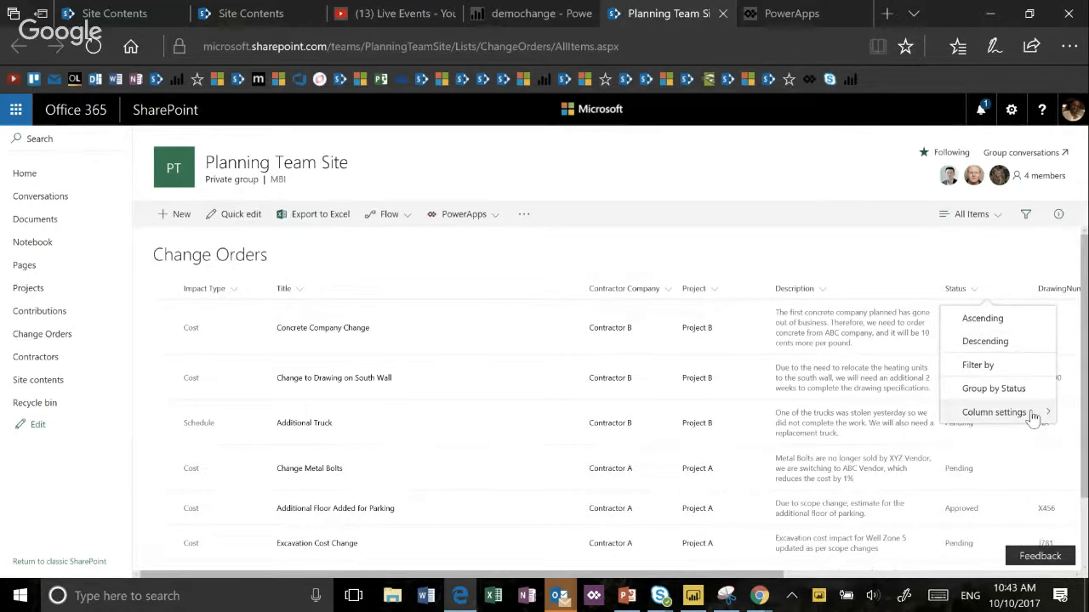
mouse_move(1032, 415)
left_click(900, 407)
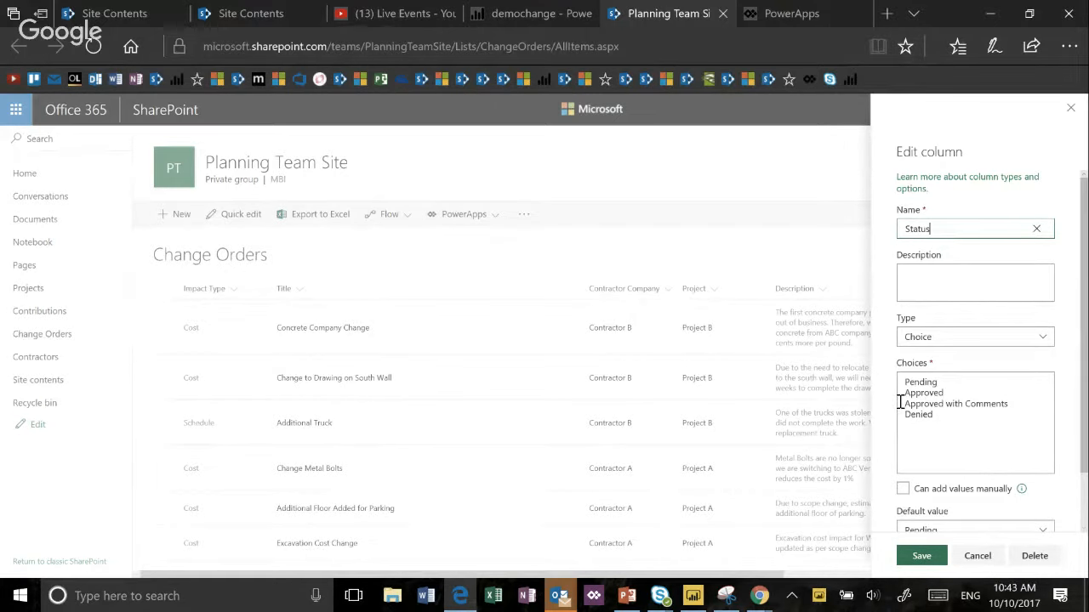
left_click(977, 557)
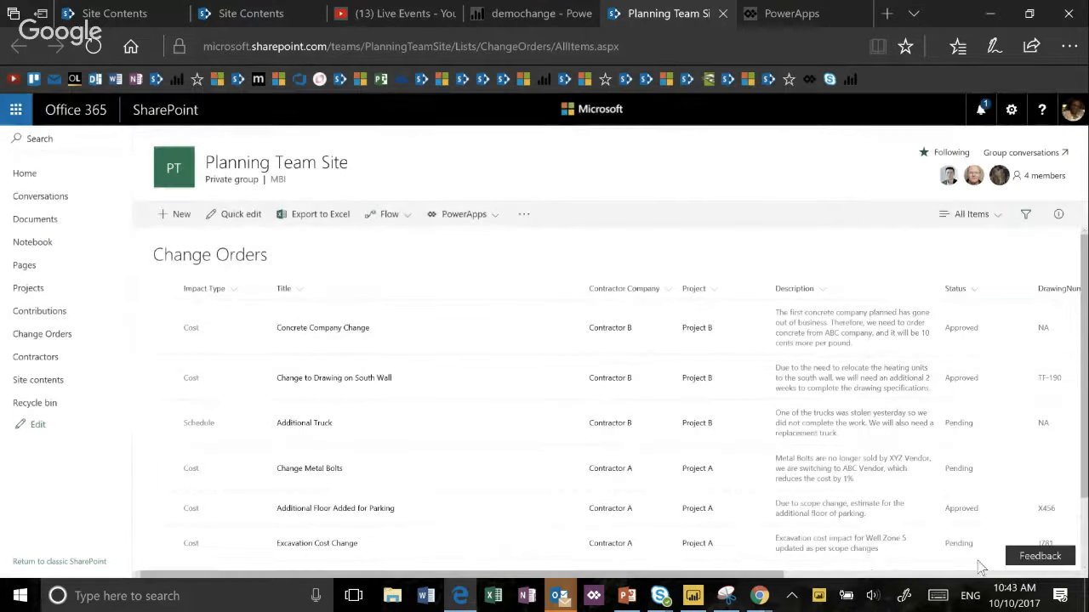
- Switch back to PowerApps and set the new rule's condition to DataCardValue5.Selected.Value = "Denied"
left_click(792, 18)
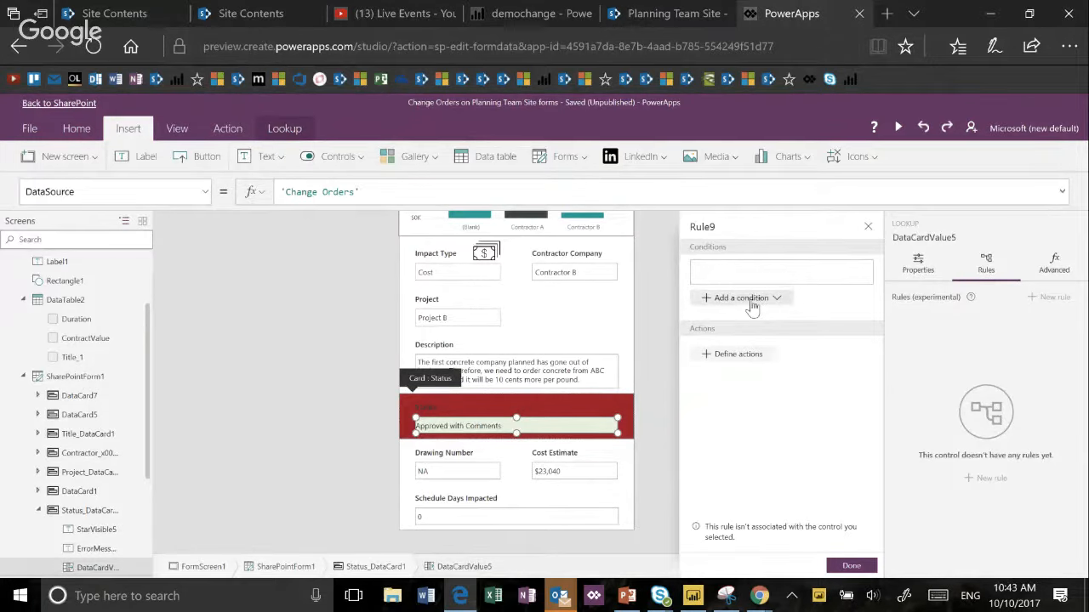
left_click(754, 307)
left_click(740, 357)
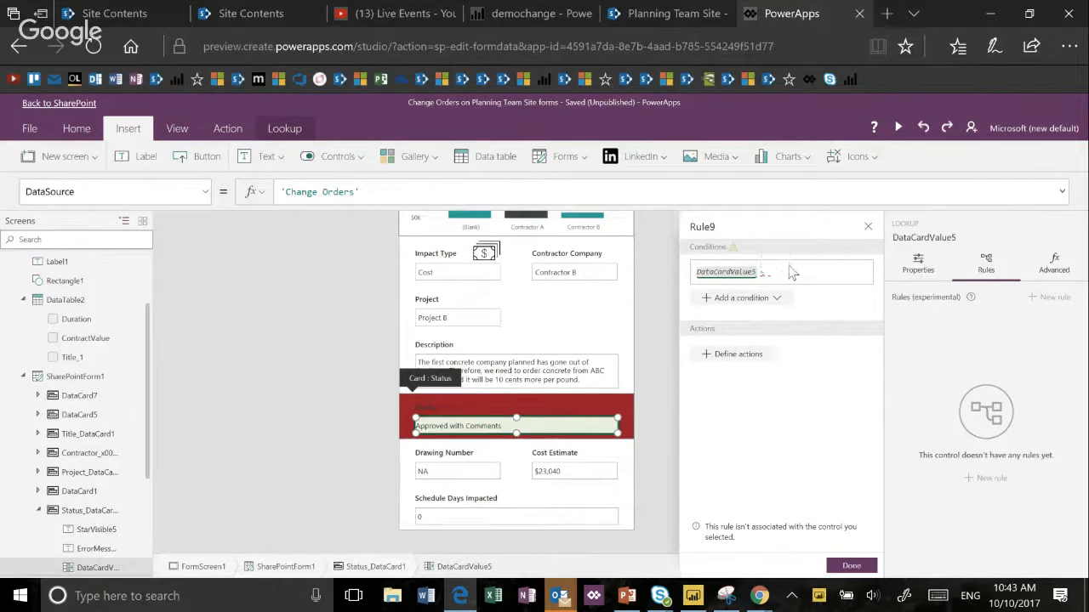
type("\"Denied\"")
left_click(759, 273)
key("BackSpace")
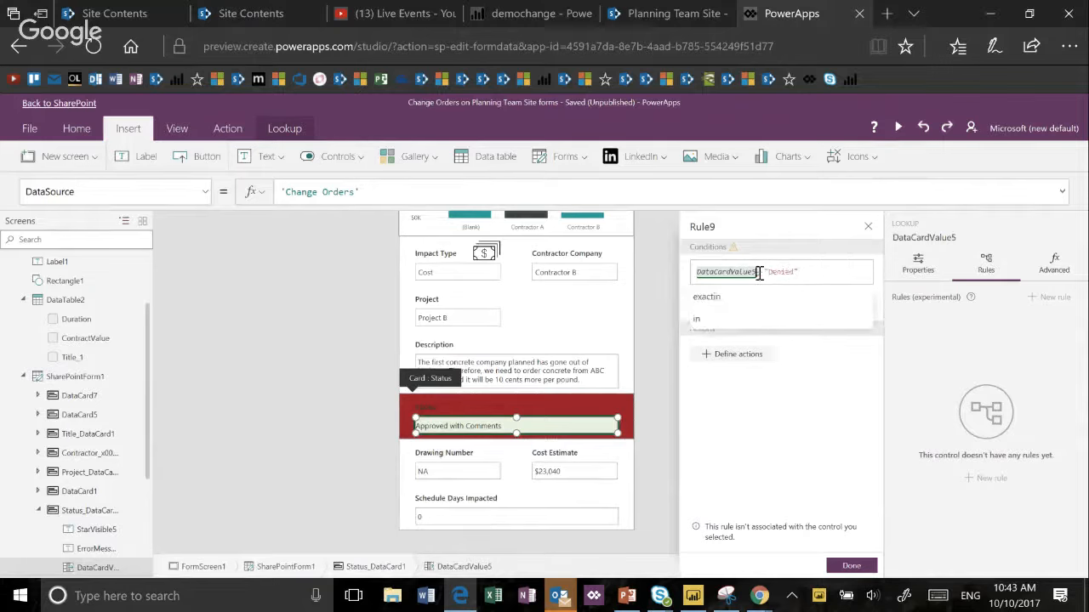
type(".S")
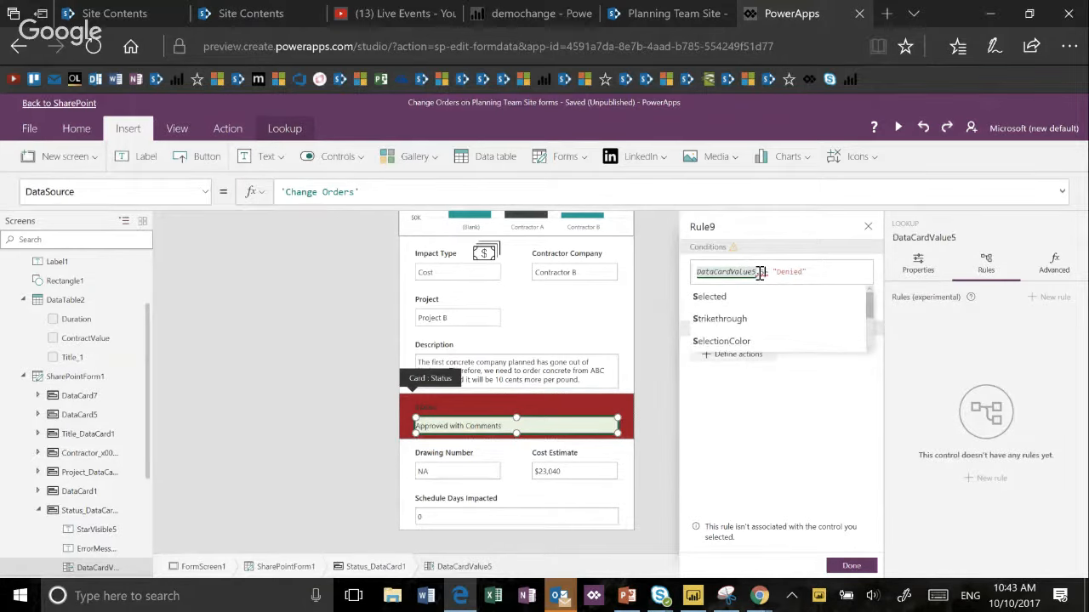
type("elected.Value")
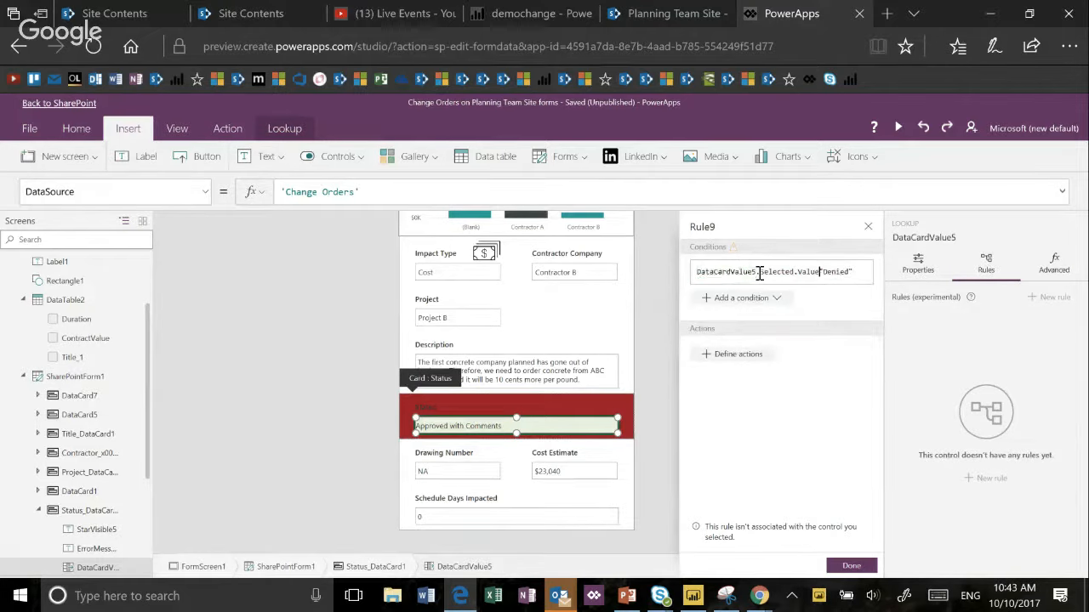
type(" =")
- Define the rule's action so that the whole form, SharePointForm1, has its default mode set to View
left_click(736, 354)
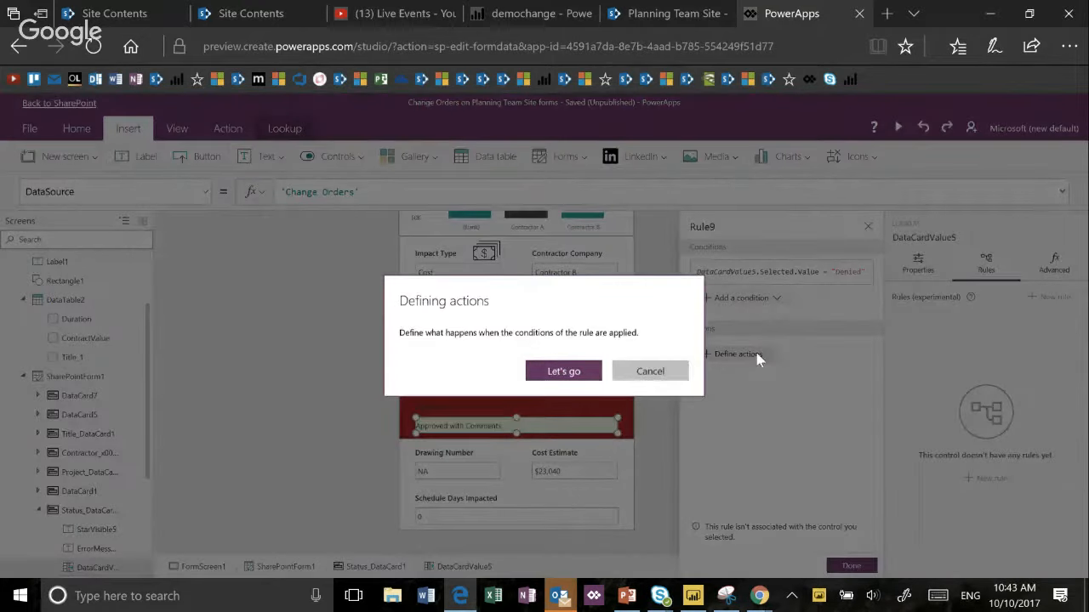
left_click(568, 371)
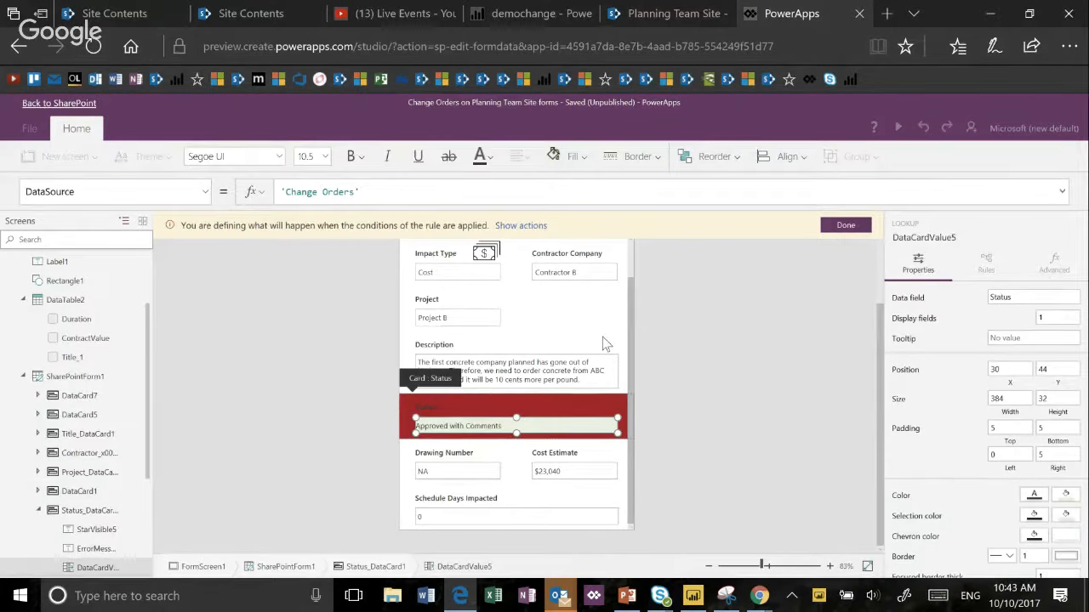
left_click(604, 342)
left_click(290, 569)
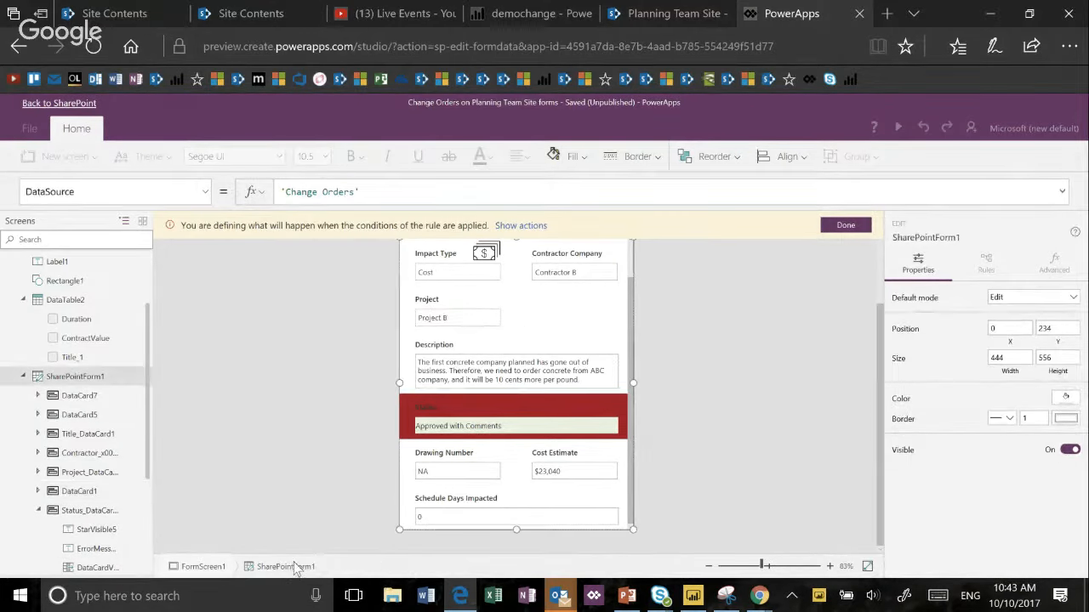
left_click(1039, 299)
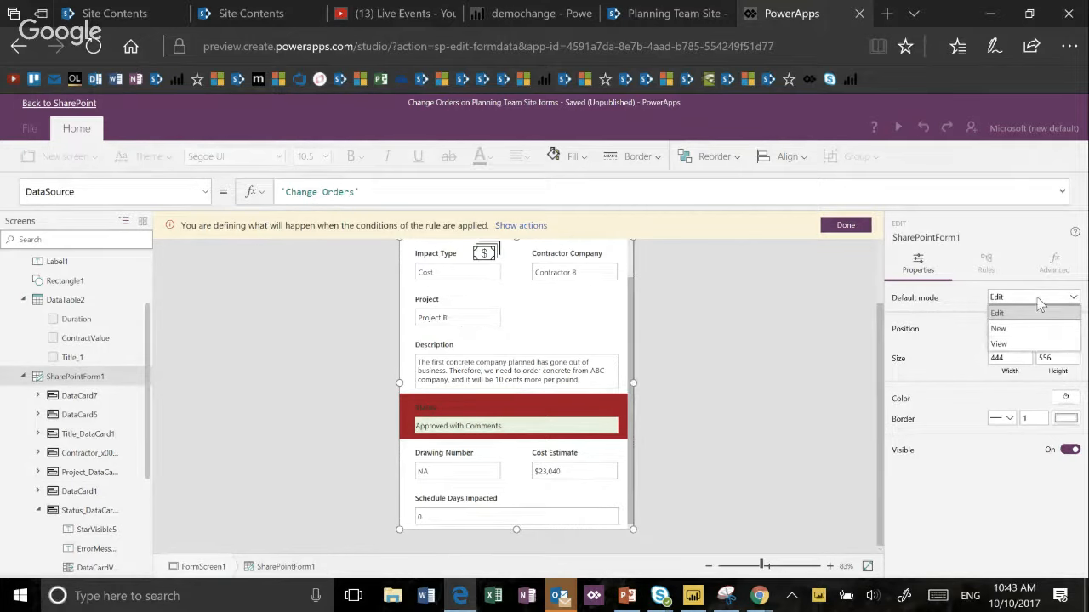
left_click(1041, 344)
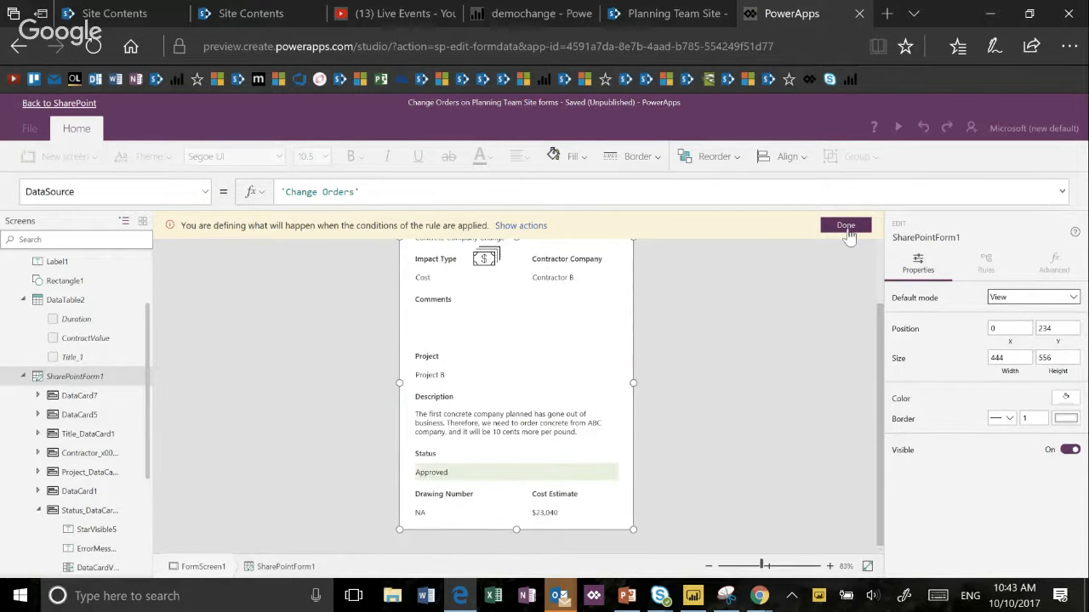
left_click(849, 229)
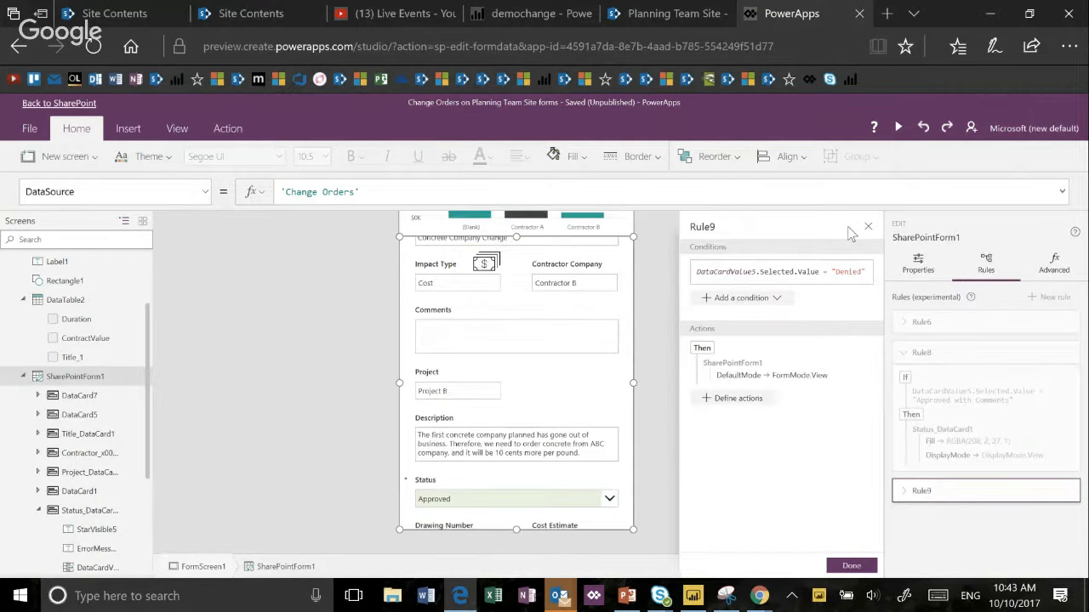
- Preview the form and test the rule by choosing Denied as the Status, cancelling the cost-impact prompt
left_click(900, 127)
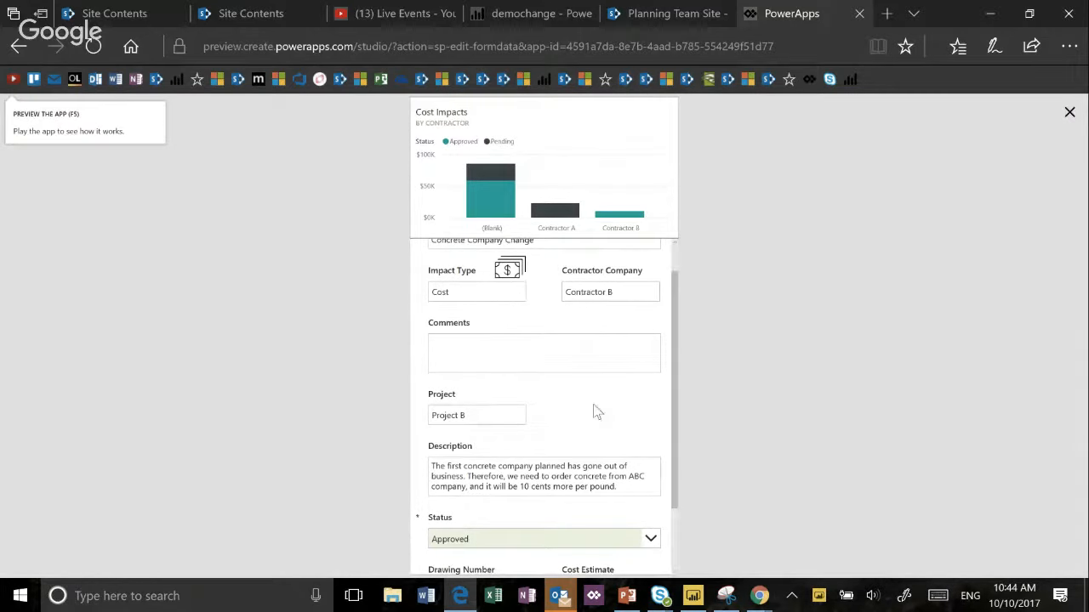
scroll(596, 408, "up", 1)
scroll(593, 406, "down", 3)
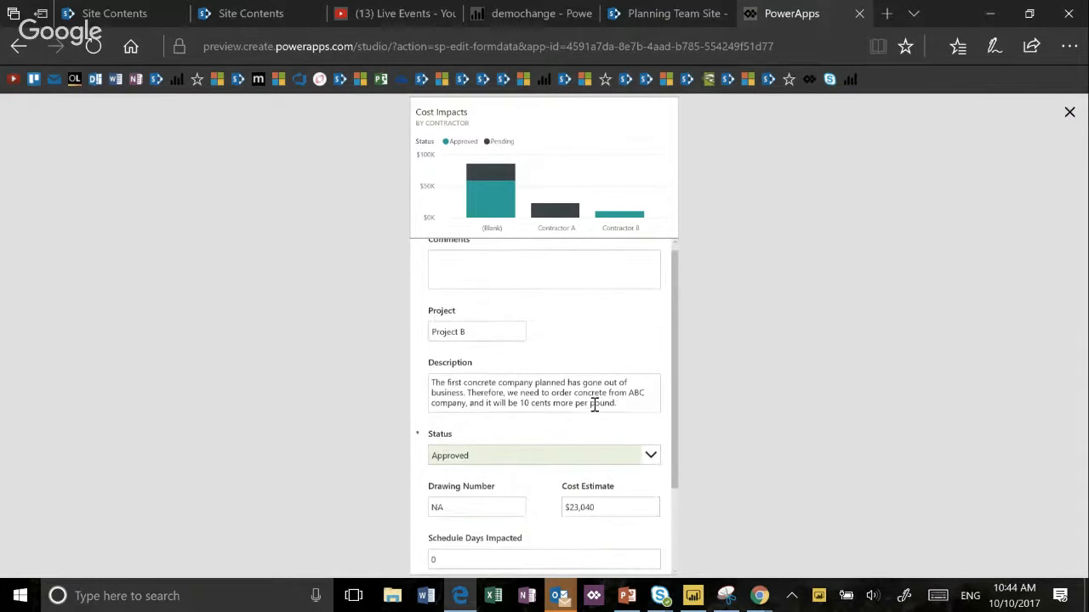
left_click(651, 456)
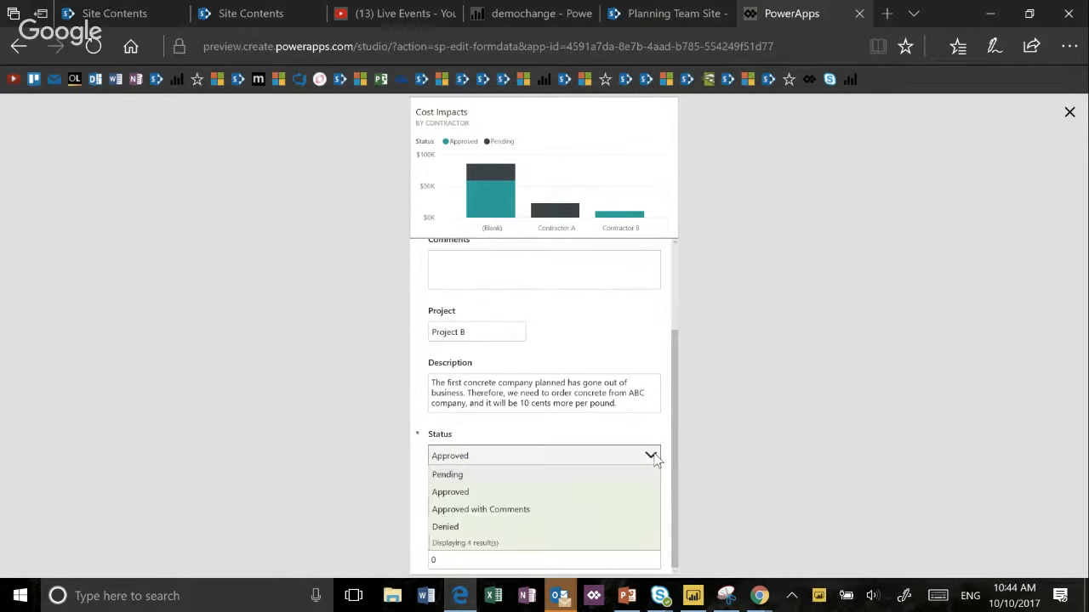
left_click(570, 531)
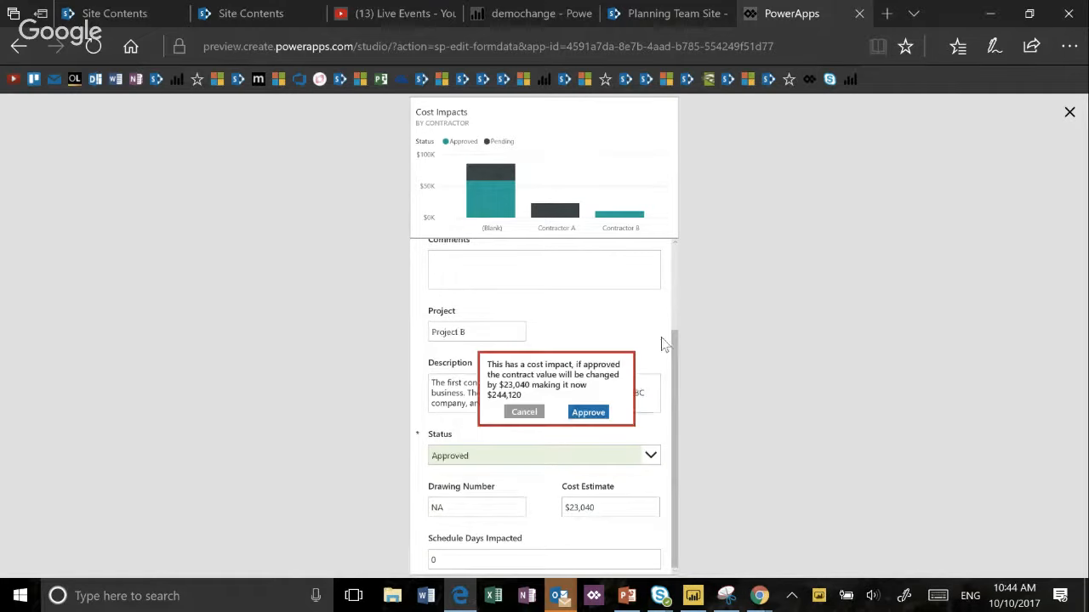
left_click(527, 412)
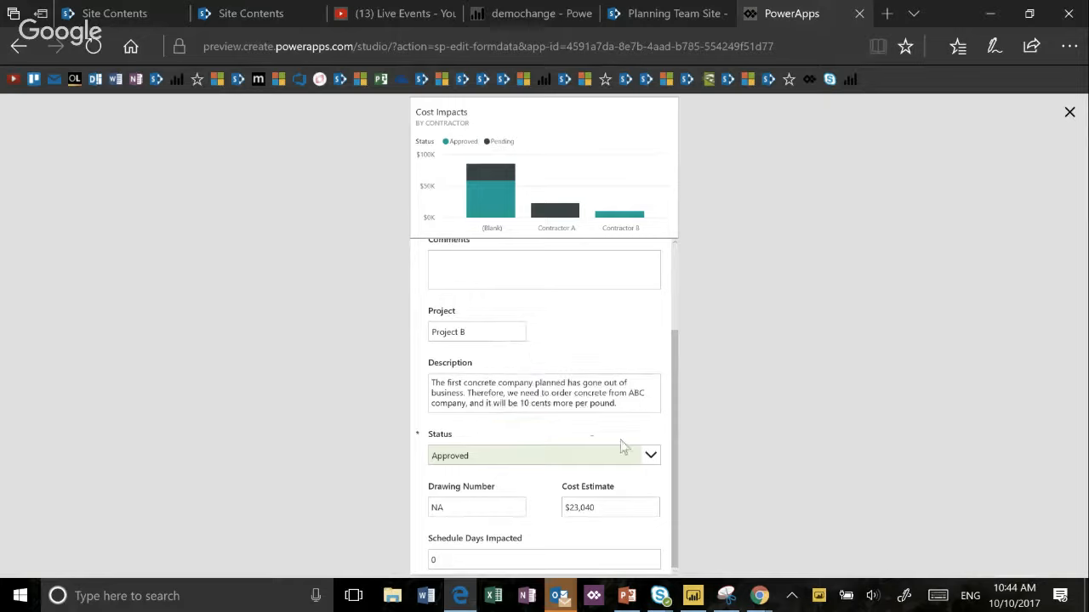
- Repeat the Denied test on the Status field twice, cancelling the cost-impact prompt each time
left_click(650, 454)
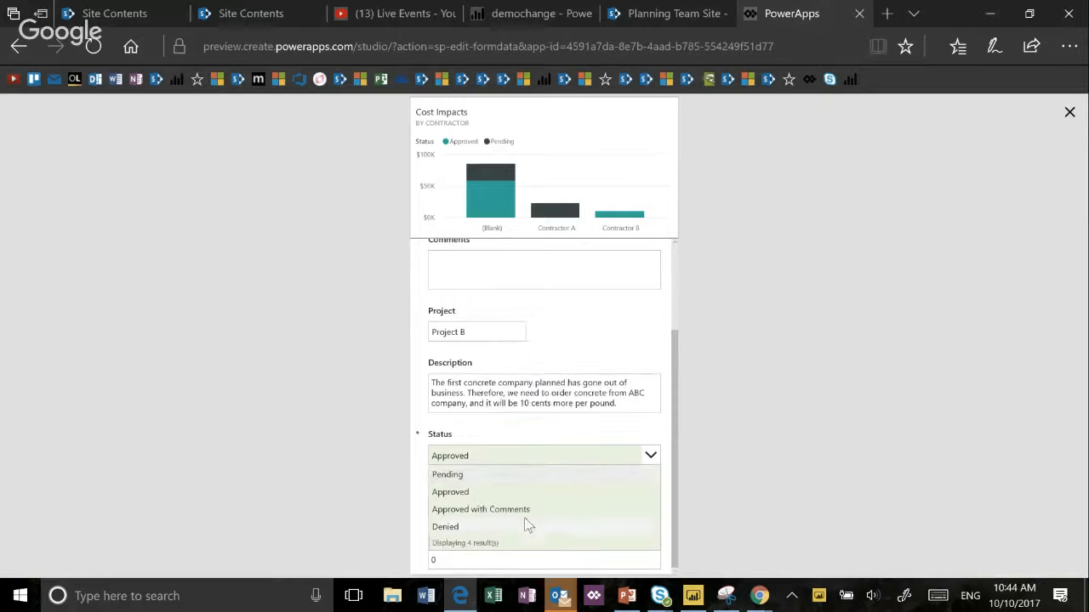
left_click(440, 529)
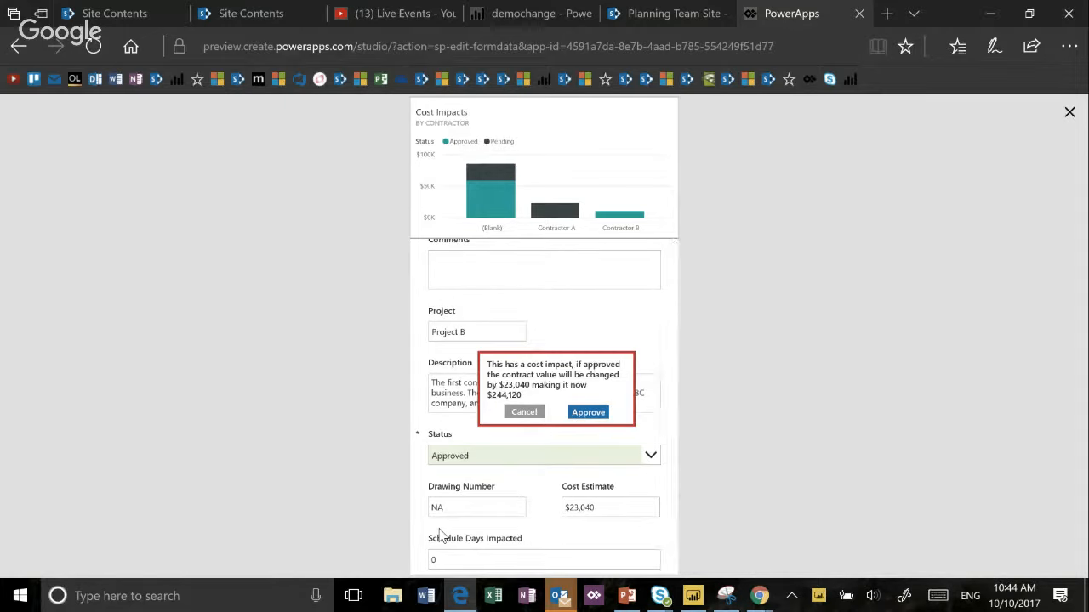
left_click(524, 411)
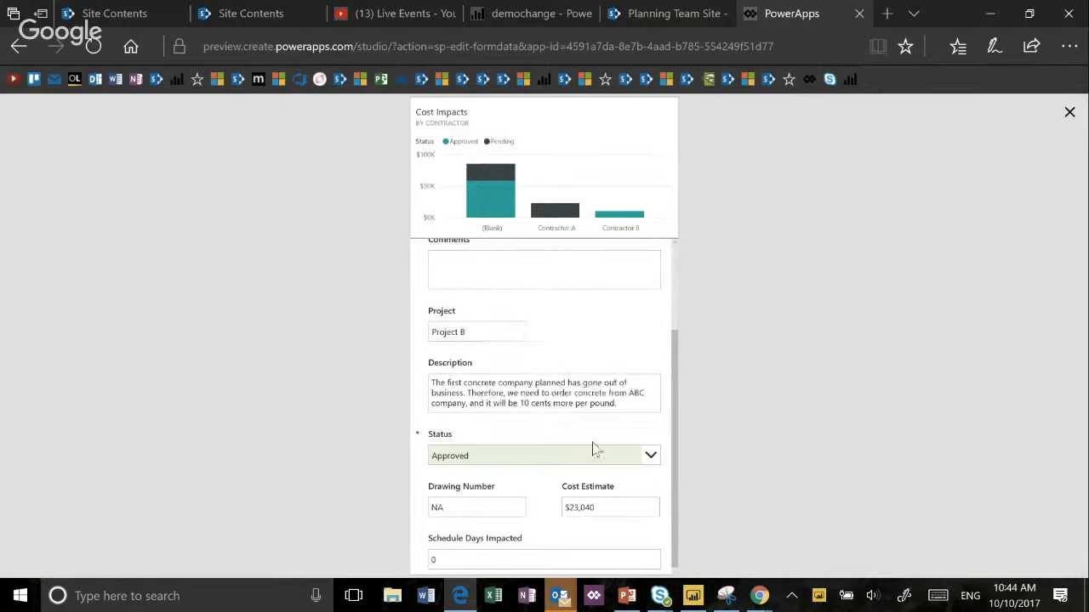
left_click(651, 453)
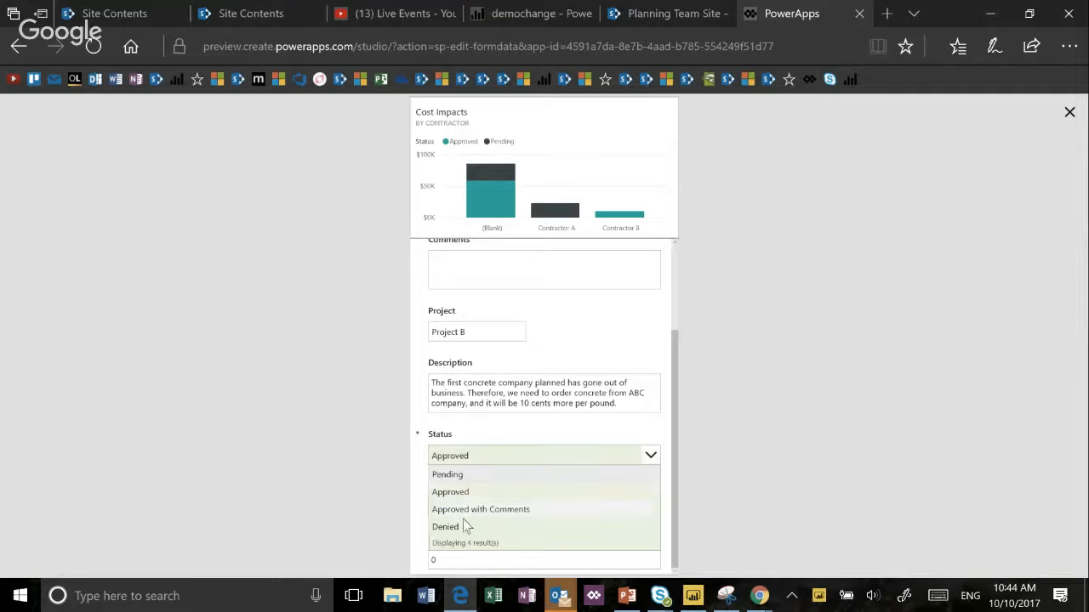
left_click(464, 526)
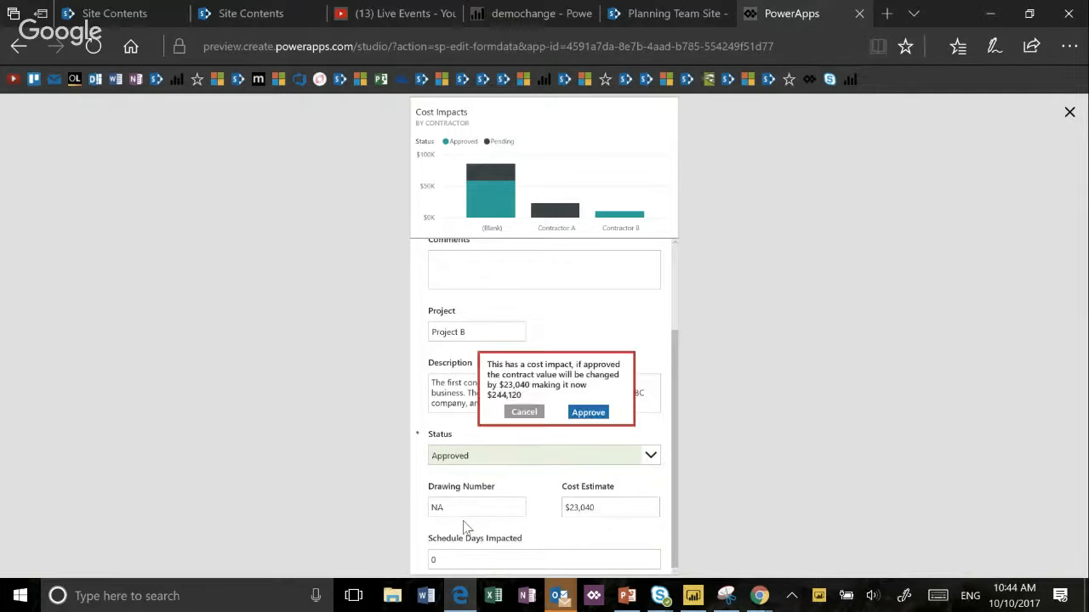
left_click(519, 412)
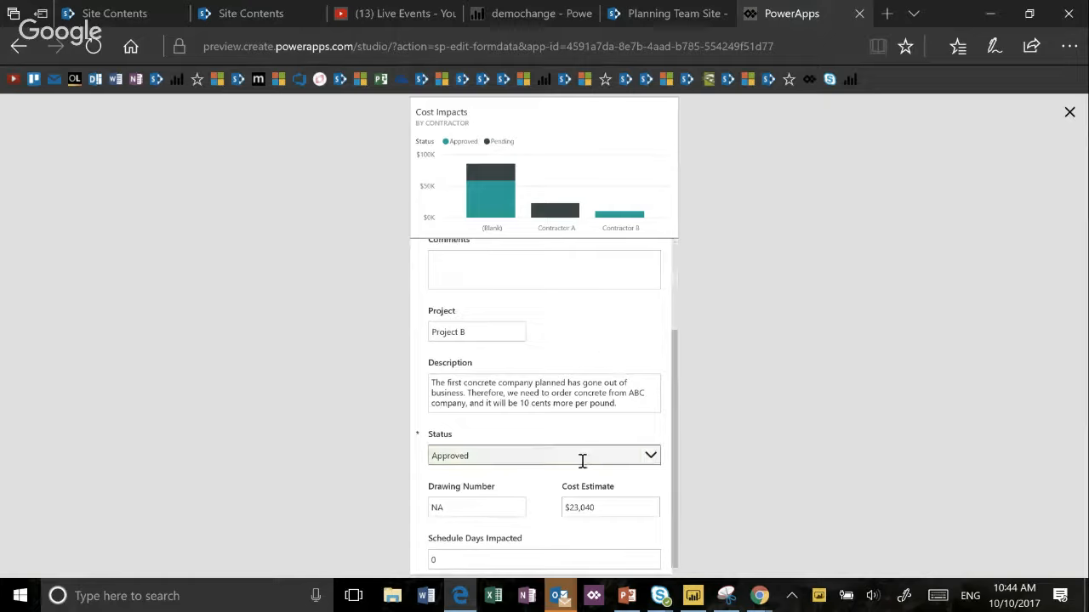
- Choose Denied as the Status once more in the preview and approve the cost-impact prompt
left_click(651, 457)
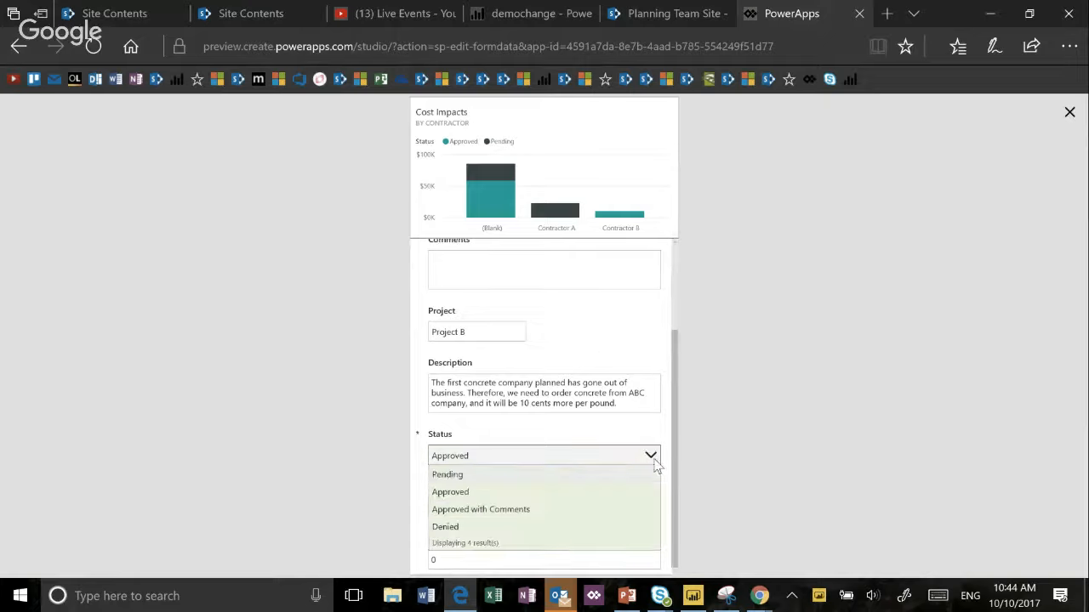
left_click(586, 526)
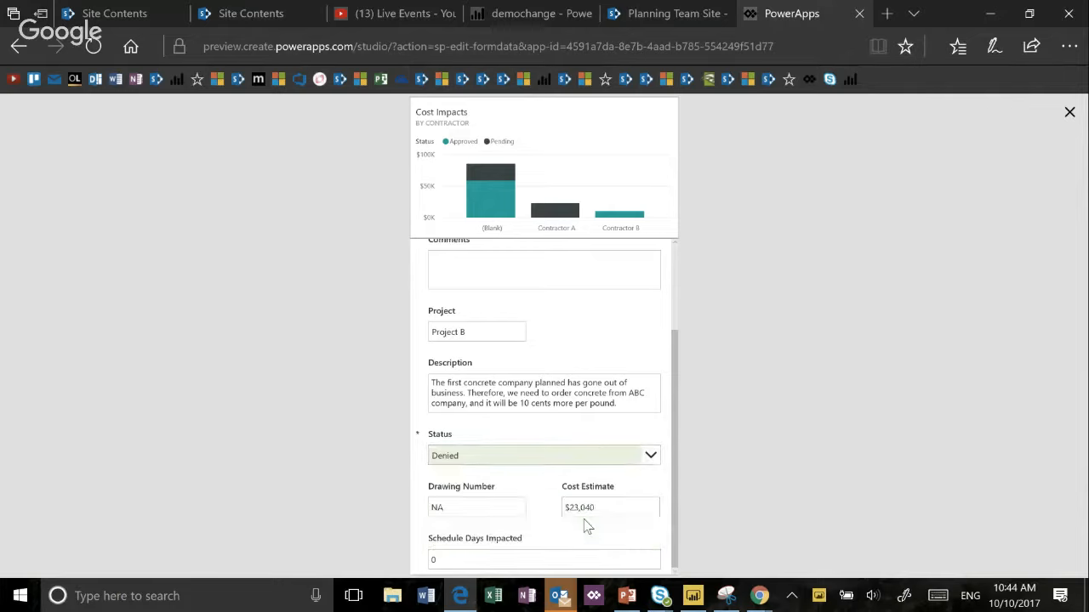
left_click(592, 504)
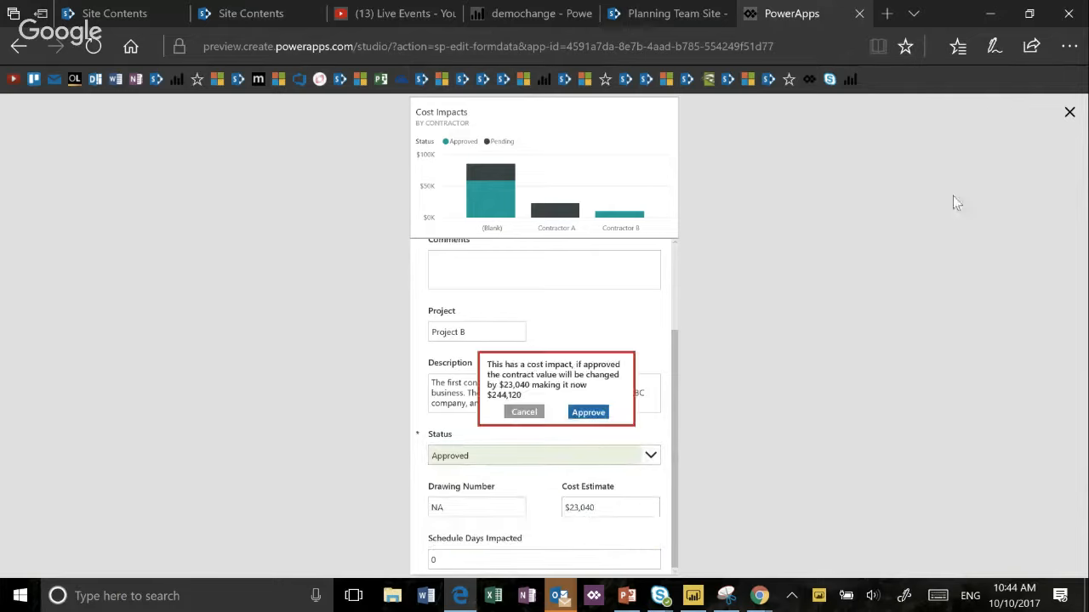
left_click(582, 411)
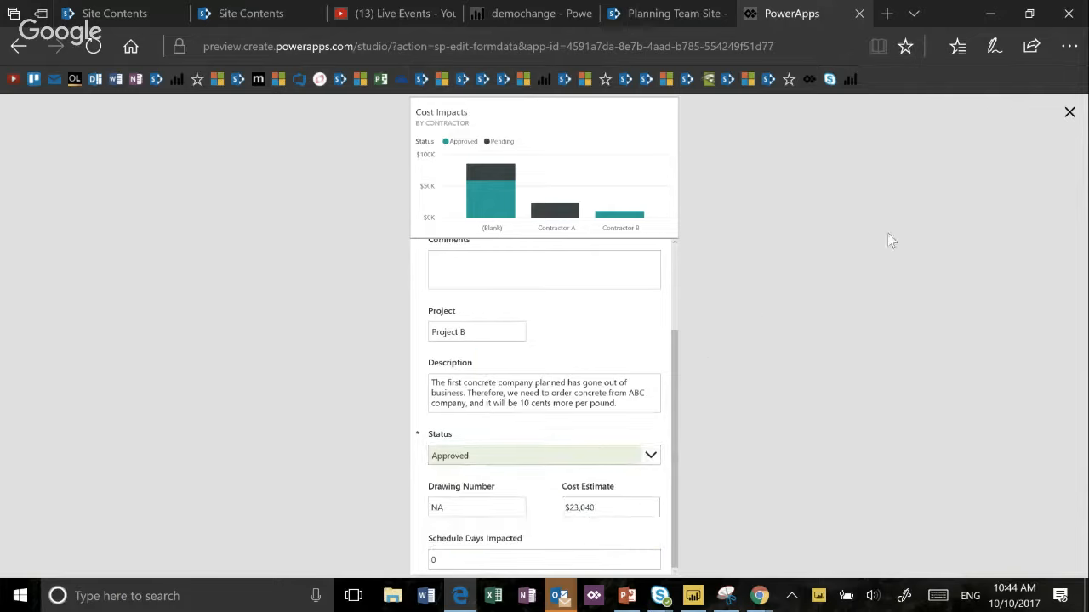
- Leave the preview and delete the "Approved with Comments" rule from the Status card
left_click(1069, 111)
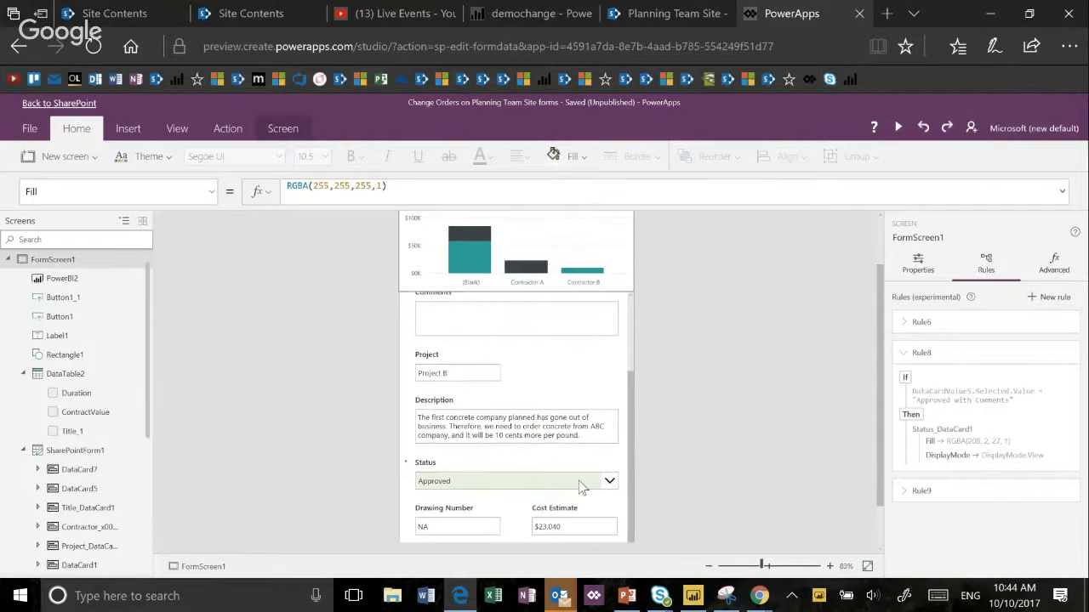
left_click(578, 487)
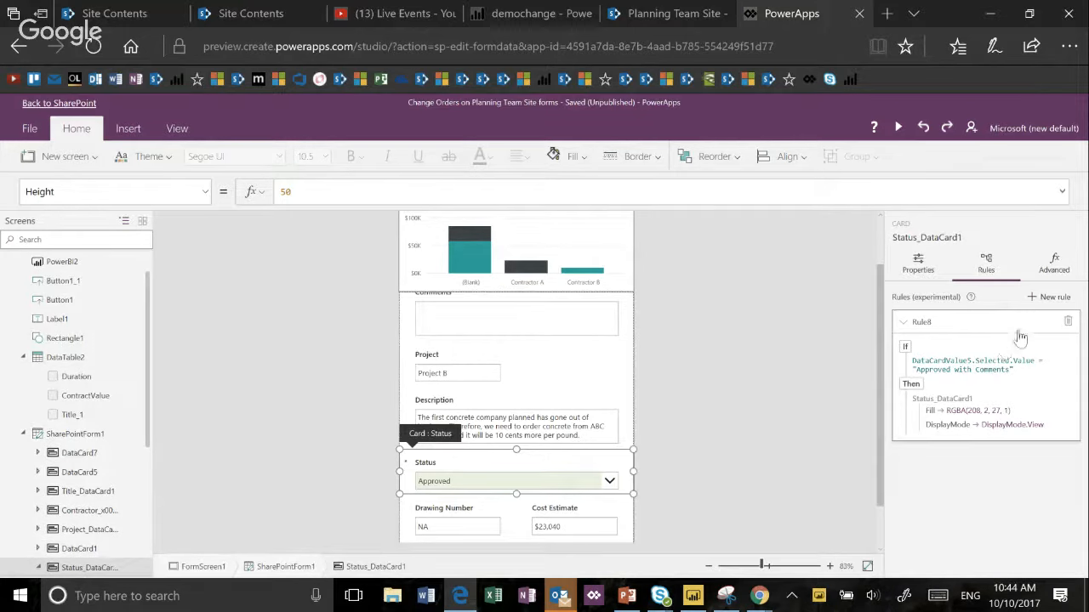
left_click(1068, 322)
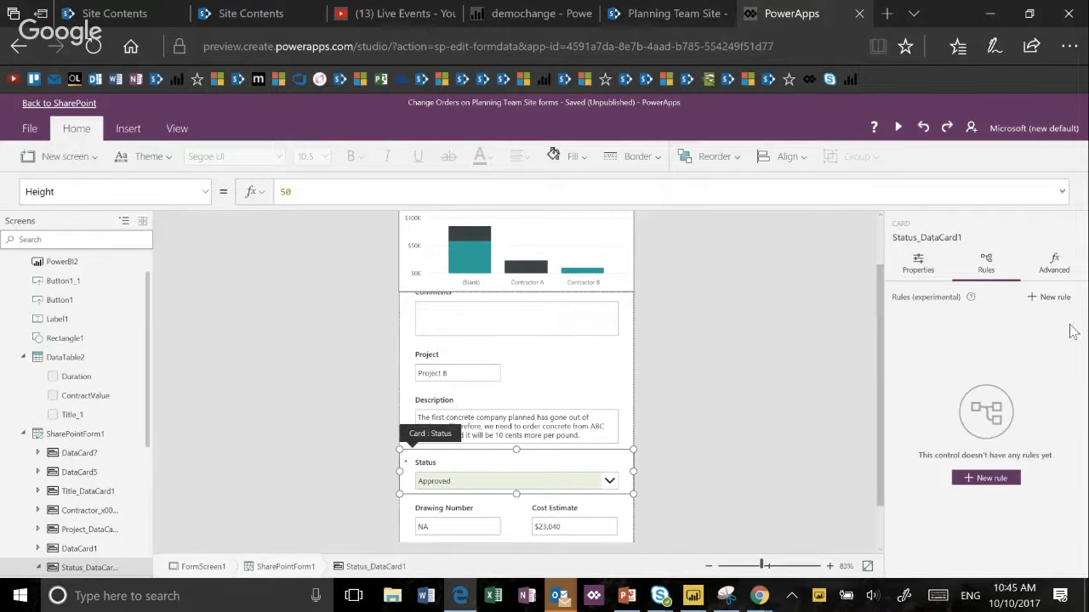
- Create a new rule on DataCardValue5, the value control inside the Status card
left_click(589, 481)
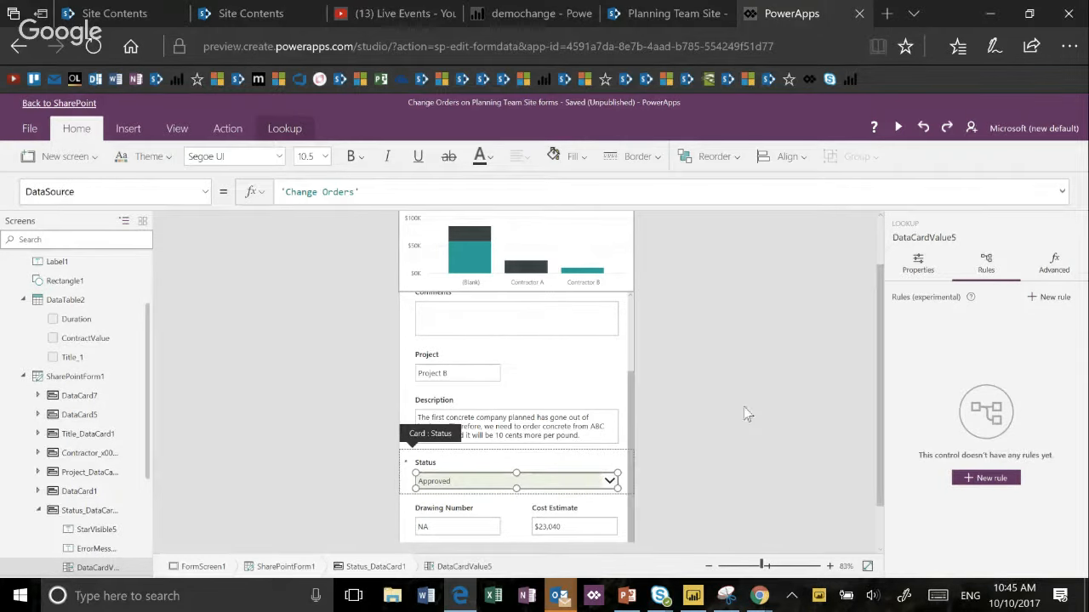
left_click(595, 464)
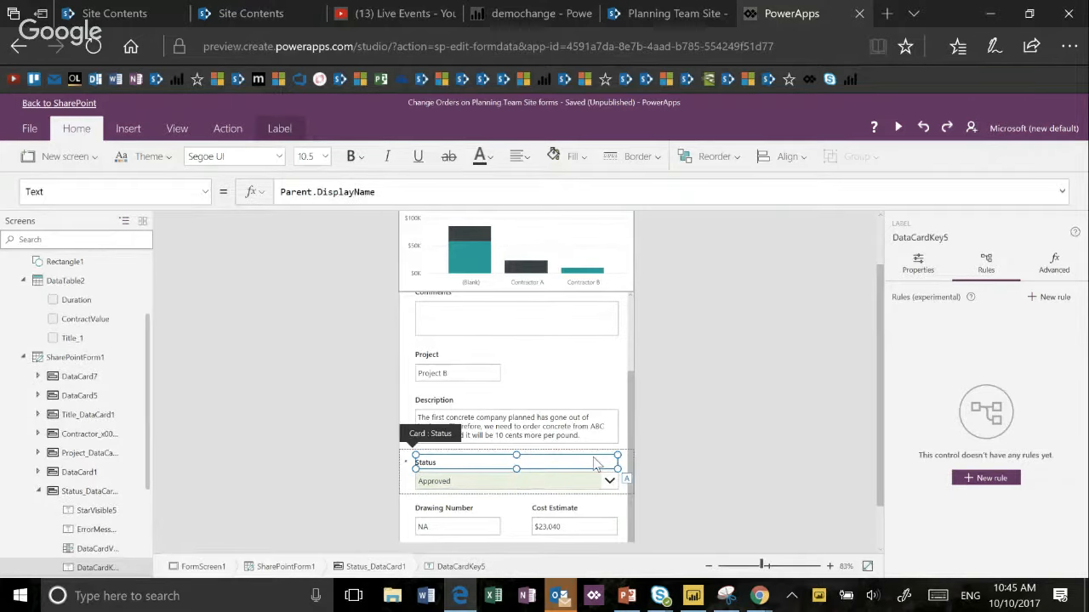
left_click(403, 481)
left_click(489, 481)
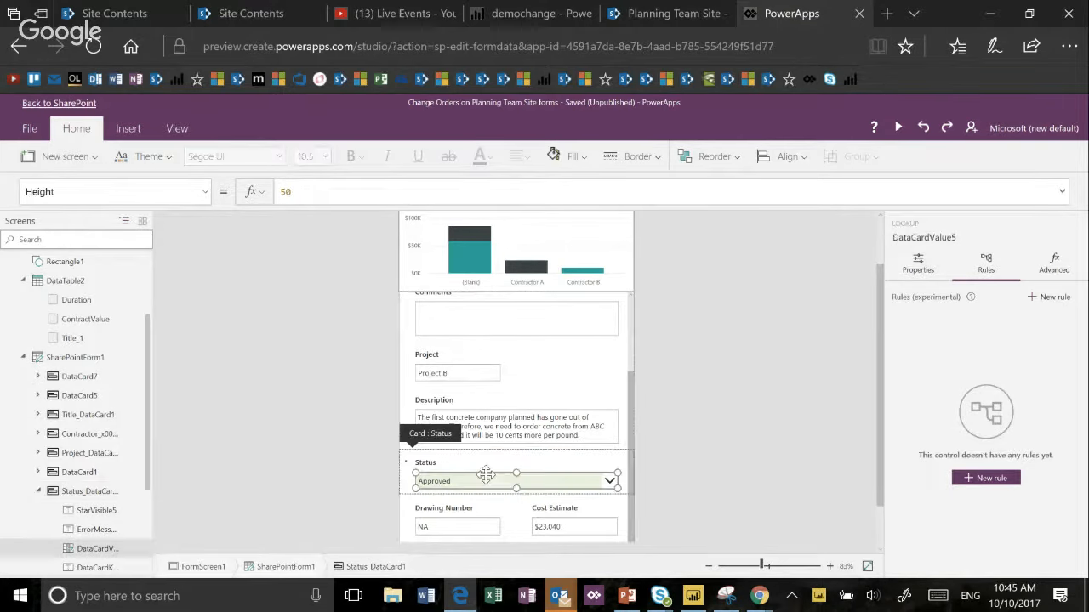
left_click(986, 478)
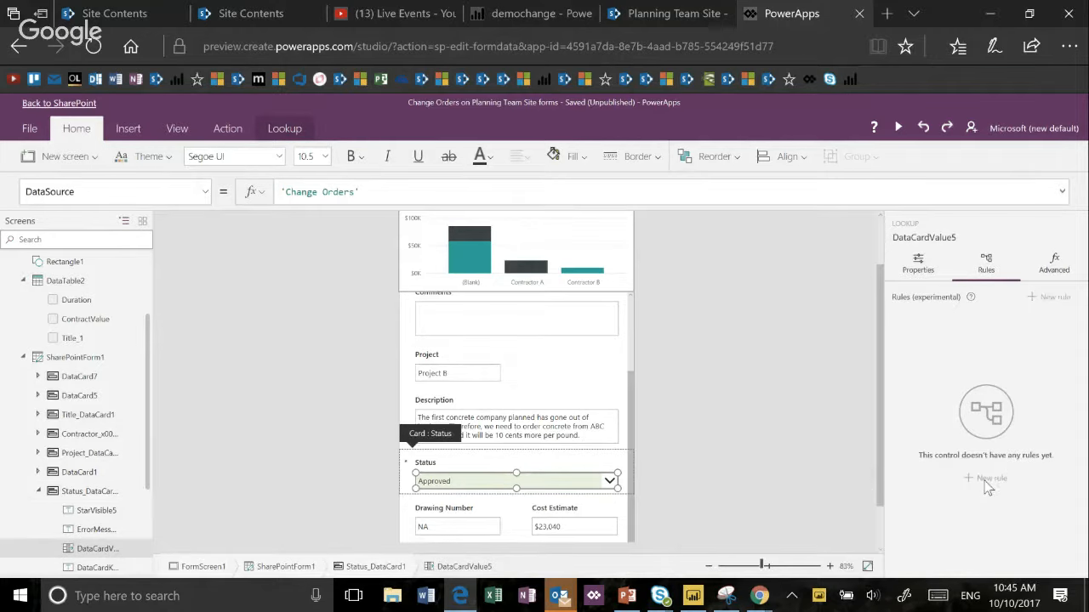
- Add an equal-to condition to the rule and complete it as DataCardValue5.Selected.Value = "Denied"
left_click(775, 297)
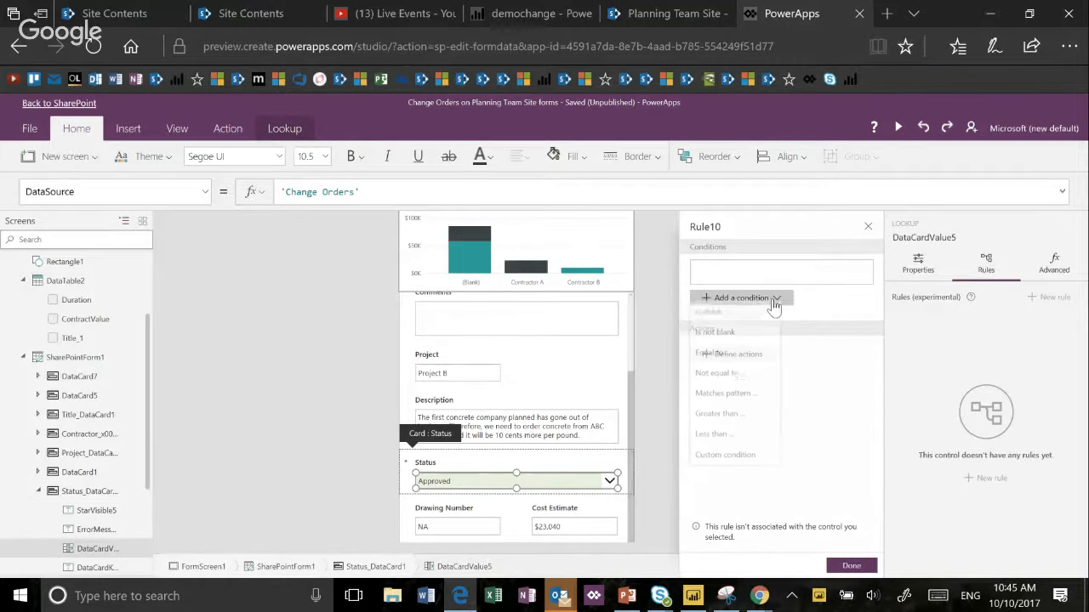
left_click(746, 361)
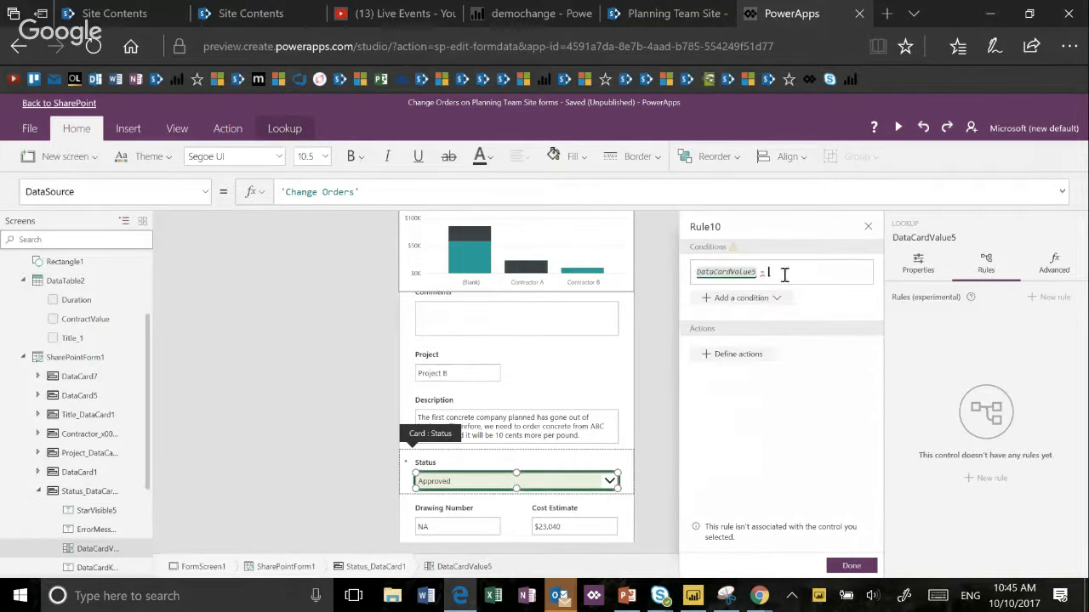
type("\"Denied")
key("Left")
key("Left")
key("Left")
key("Left")
key("Left")
key("Left")
key("Left")
key("Left")
key("Left")
key("Left")
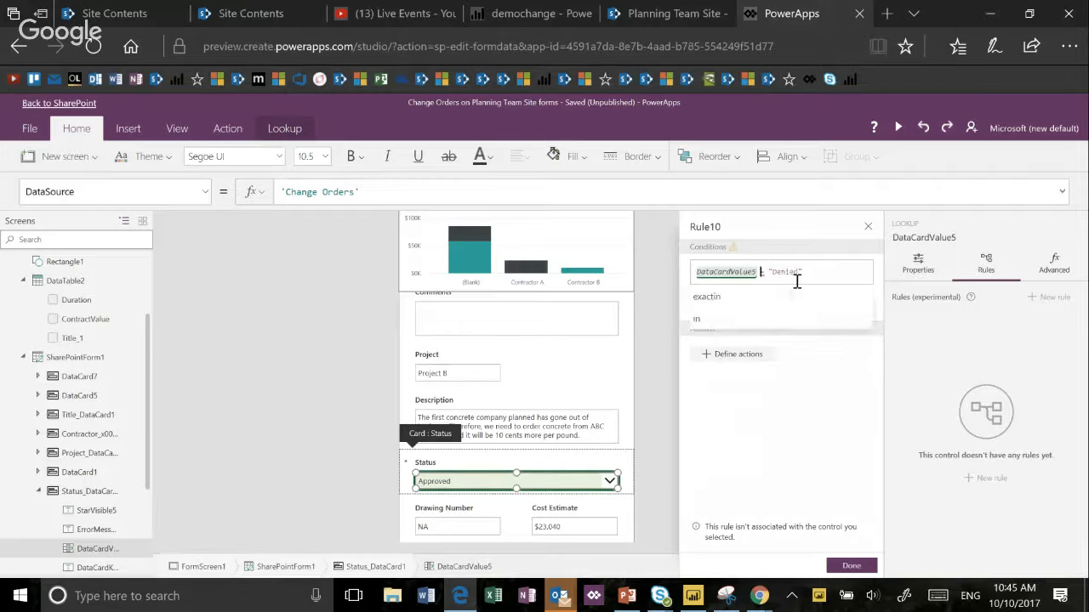
type(".Selected")
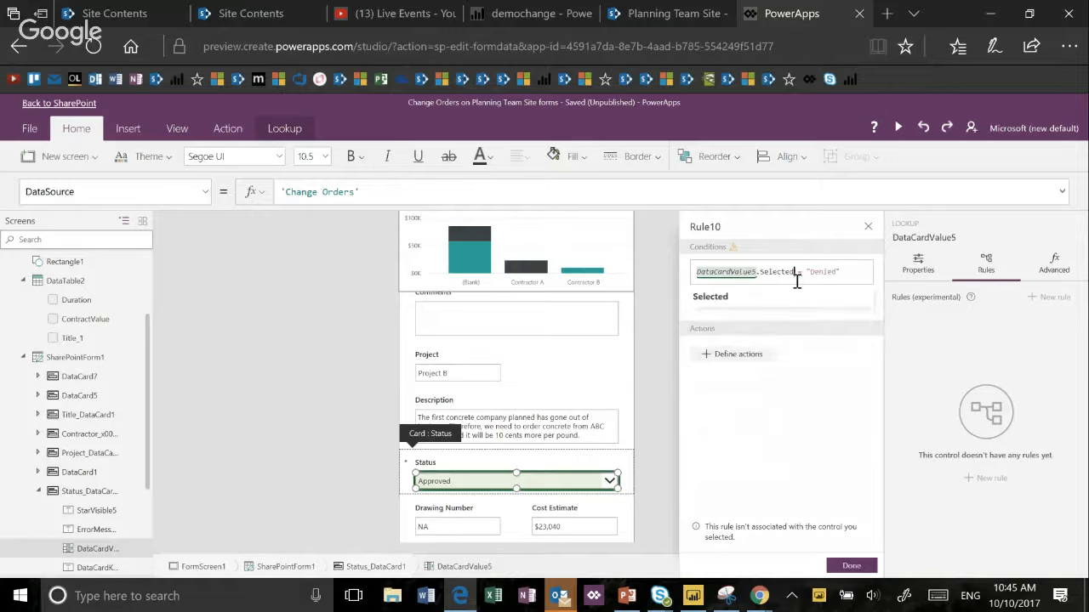
type(".Value")
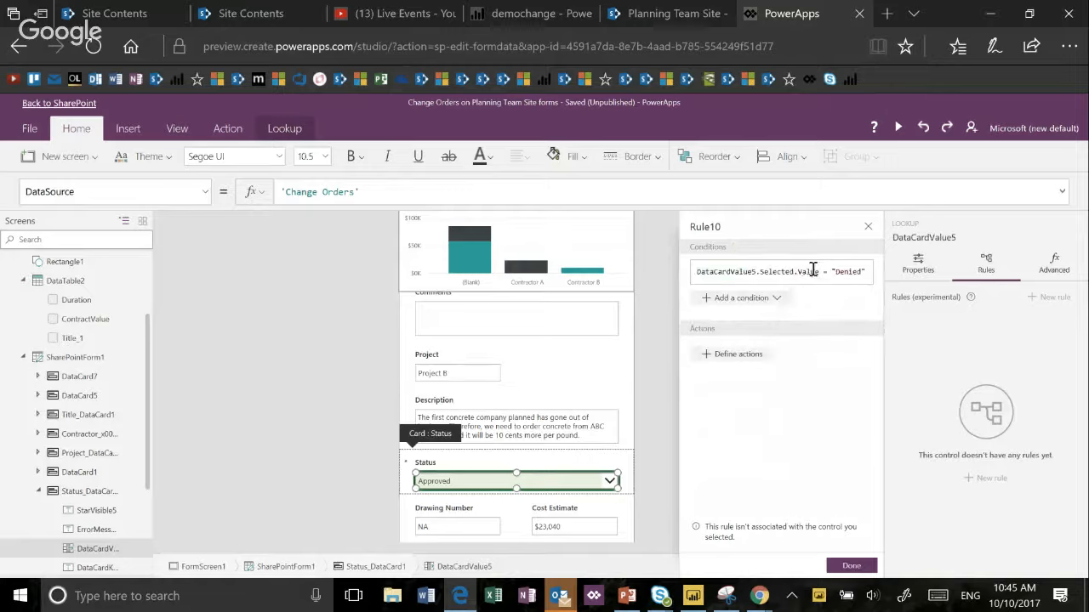
- Define the rule's action so that SharePointForm1 switches its default mode to View
left_click(760, 359)
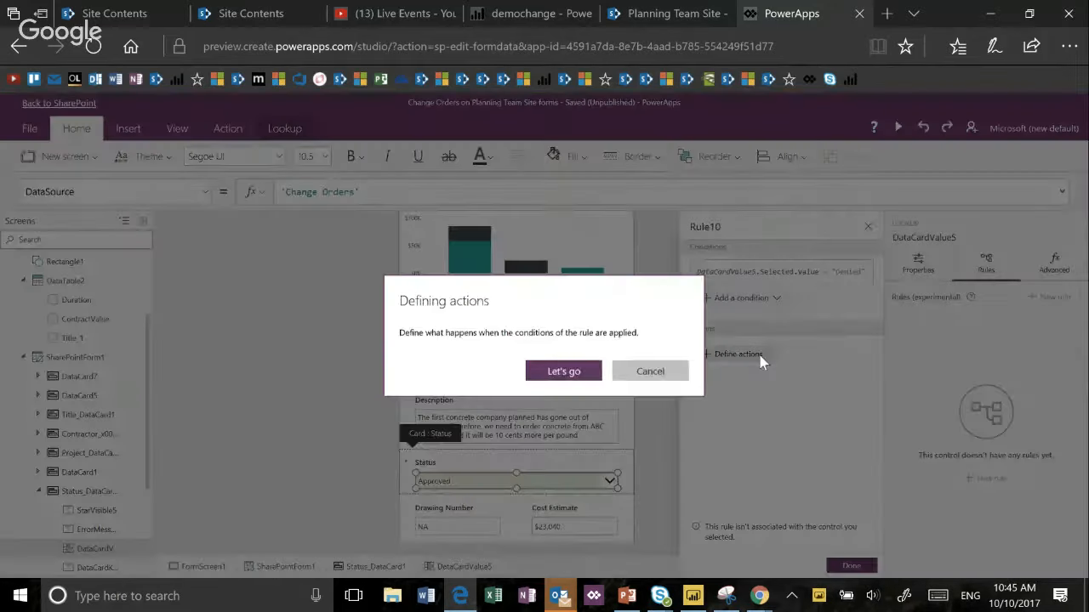
left_click(587, 372)
left_click(600, 382)
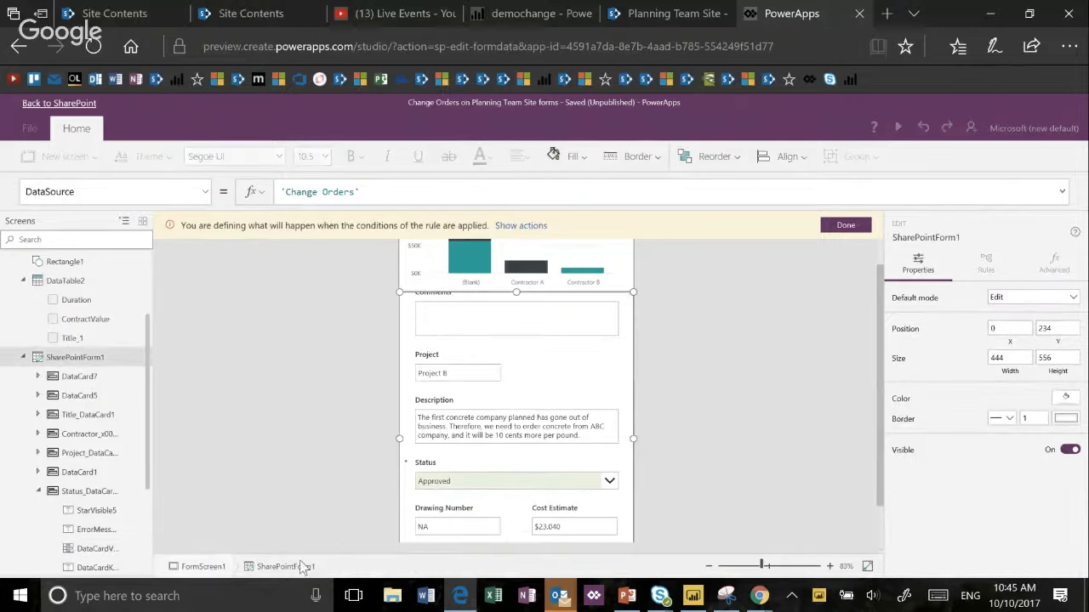
left_click(1023, 306)
left_click(1007, 344)
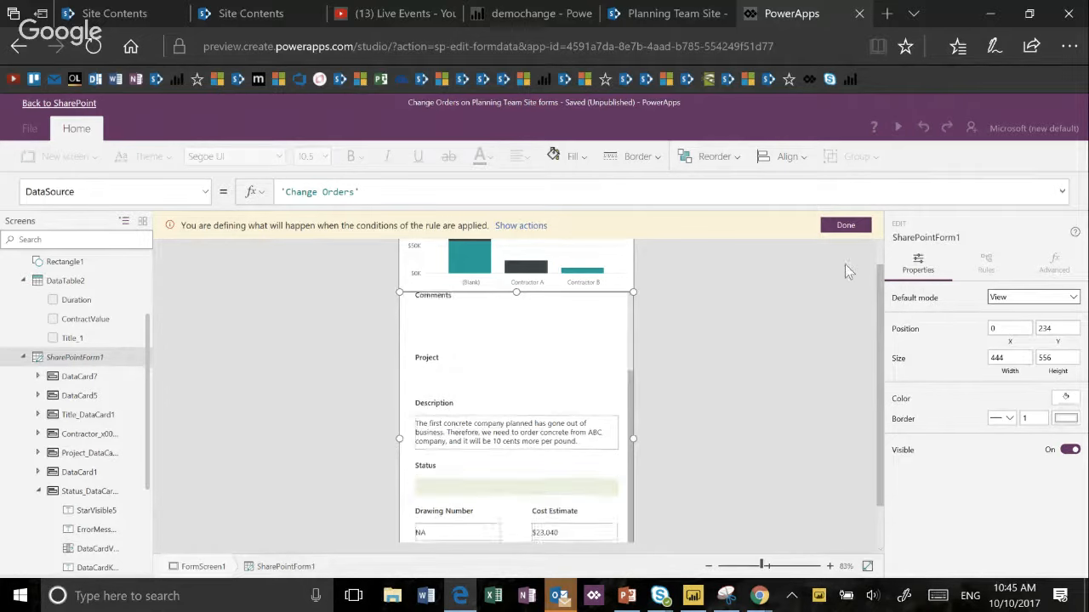
left_click(845, 225)
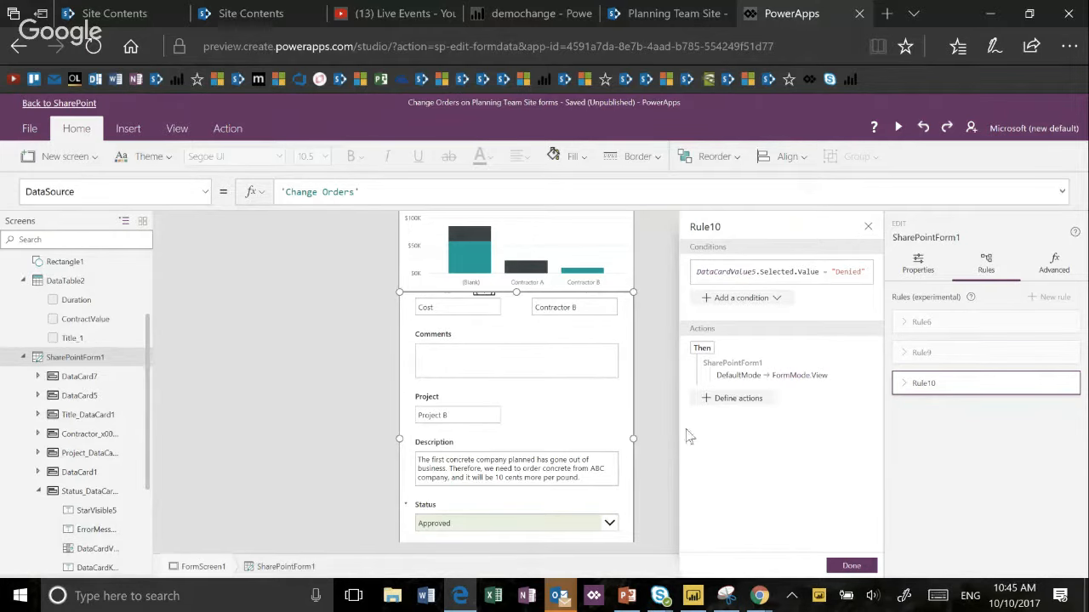
- Test the rule in preview by making a choice in the Status list, and cancel the cost-impact prompt before leaving
left_click(897, 128)
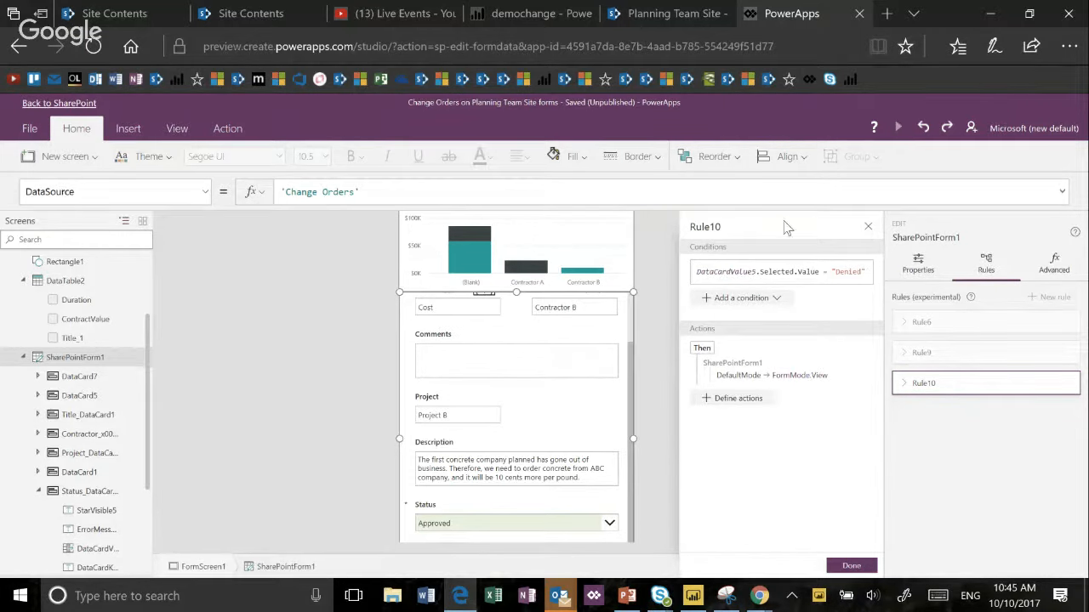
left_click(651, 503)
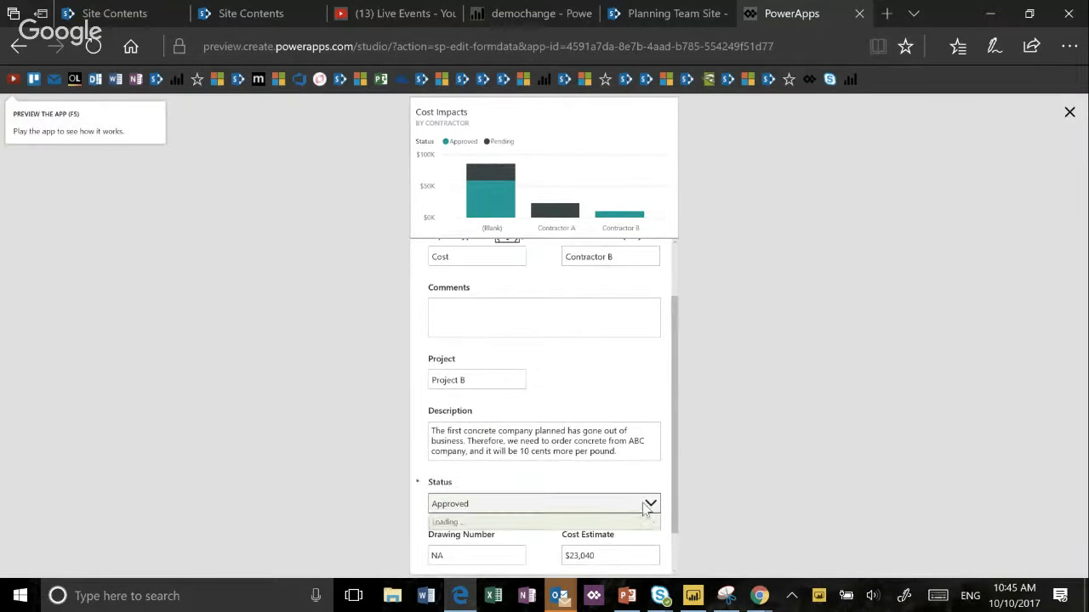
left_click(606, 575)
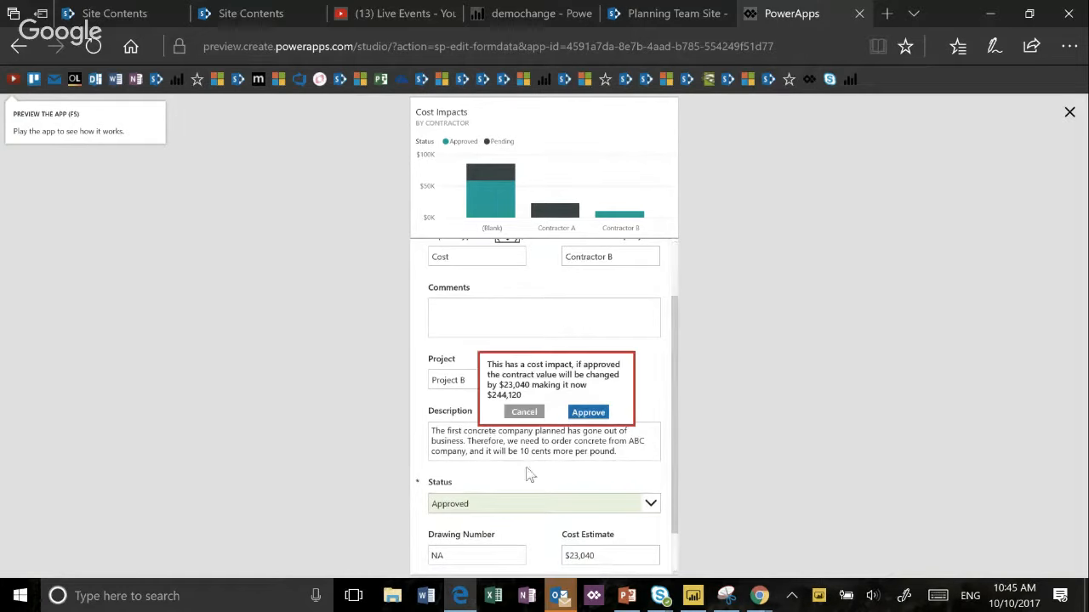
left_click(524, 413)
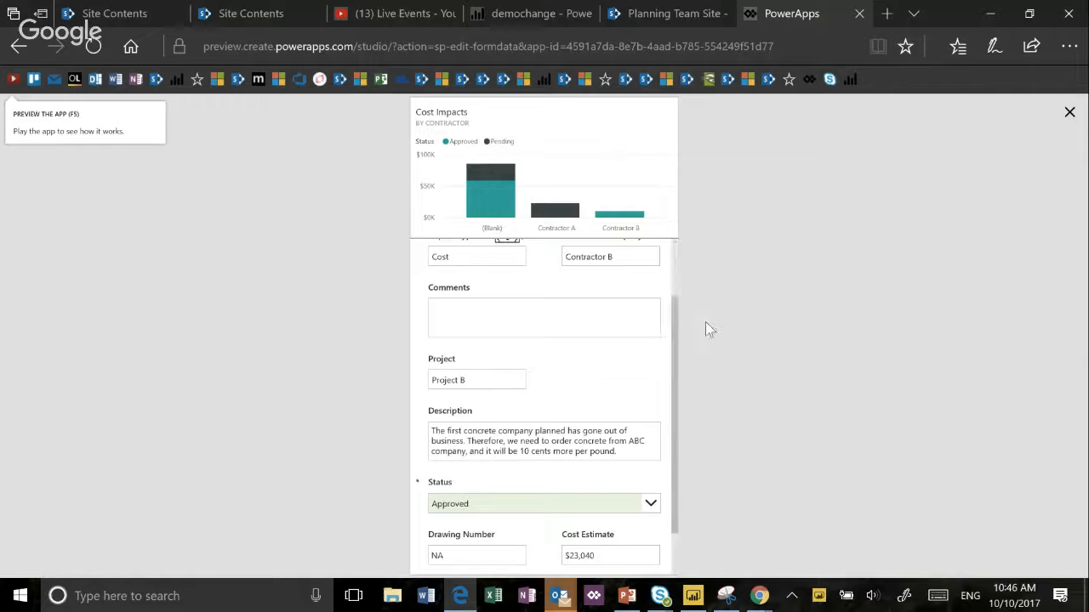
left_click(1069, 117)
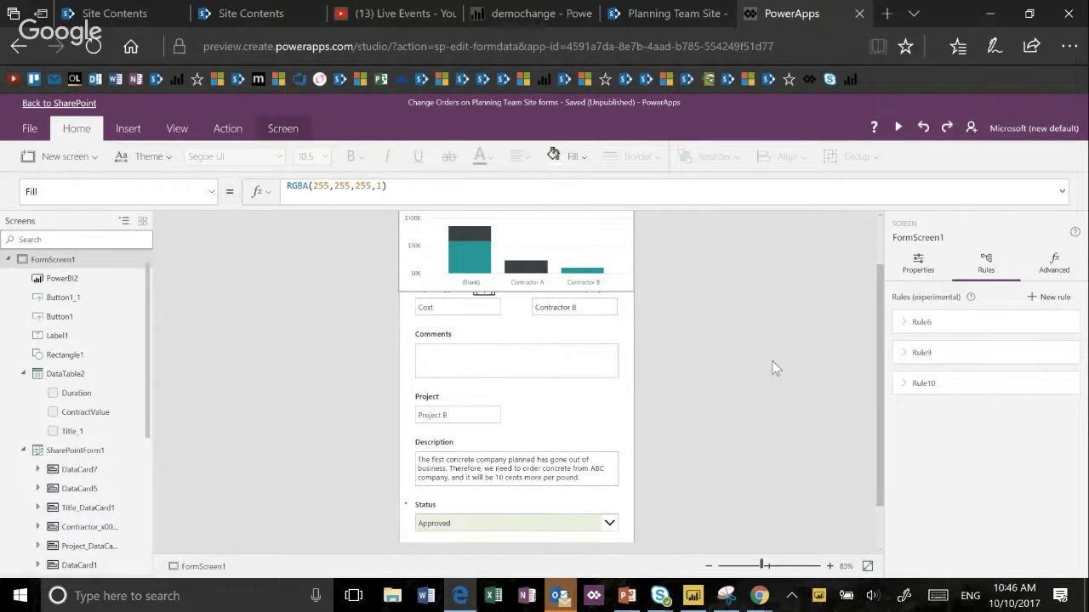
- Examine the properties and rules of the Status card's label and value control
left_click(585, 529)
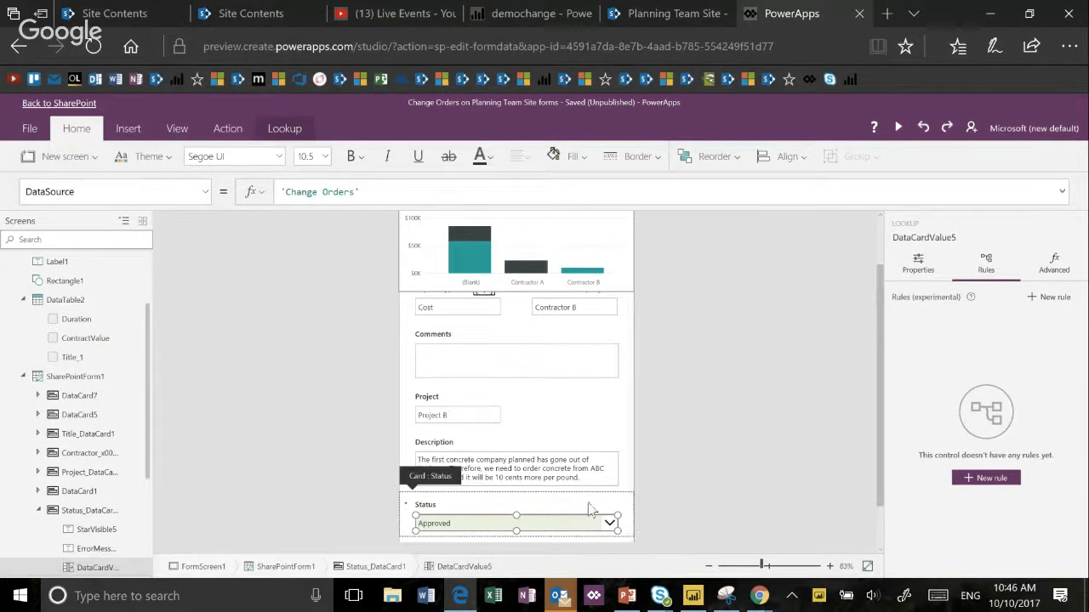
left_click(516, 504)
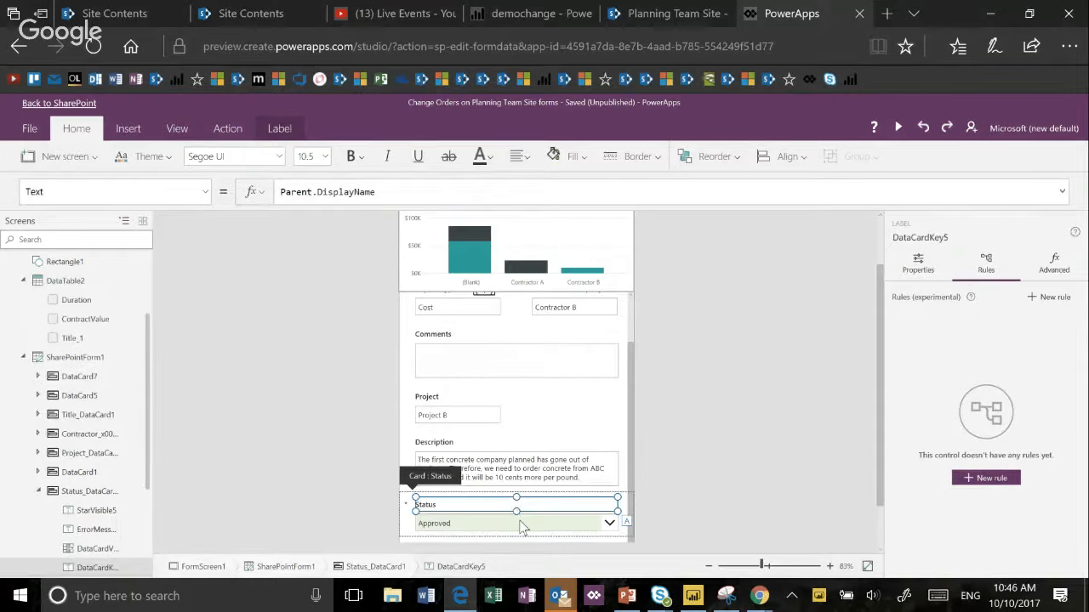
left_click(519, 521)
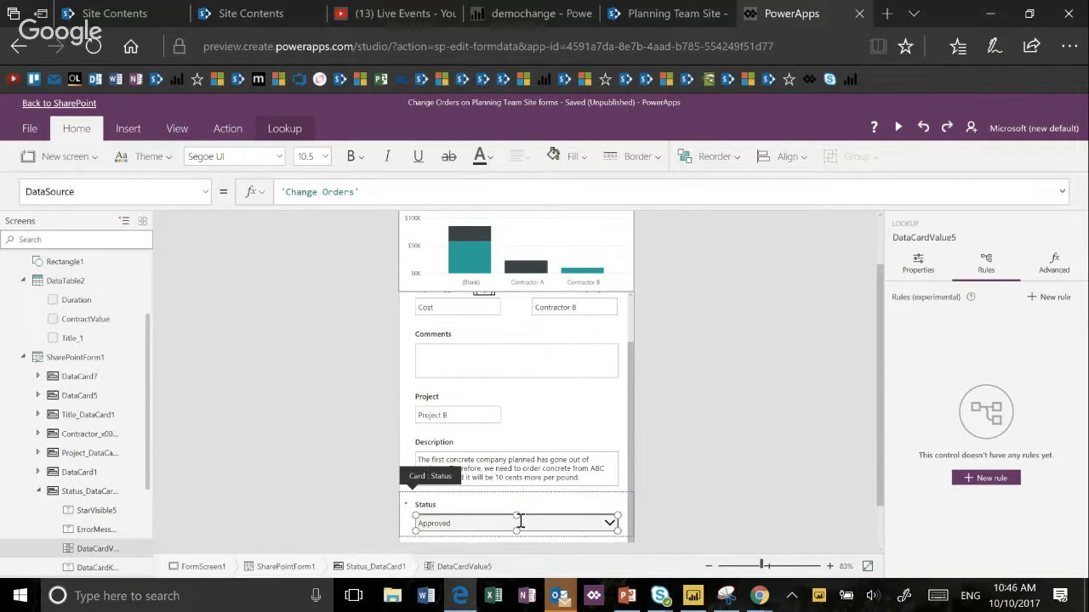
left_click(918, 266)
left_click(986, 264)
left_click(564, 502)
left_click(557, 527)
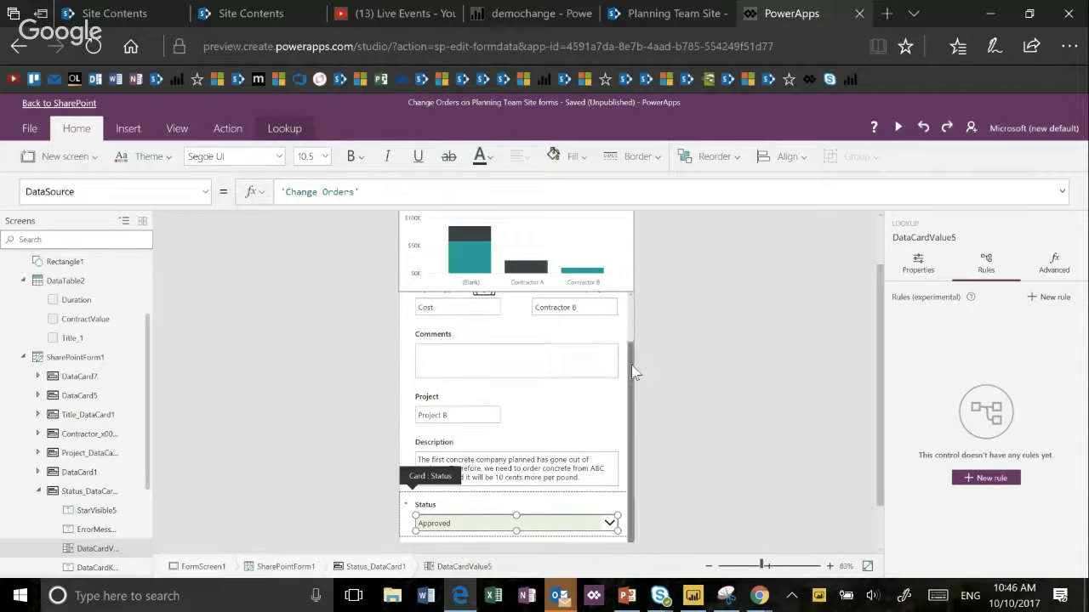
left_click(882, 383)
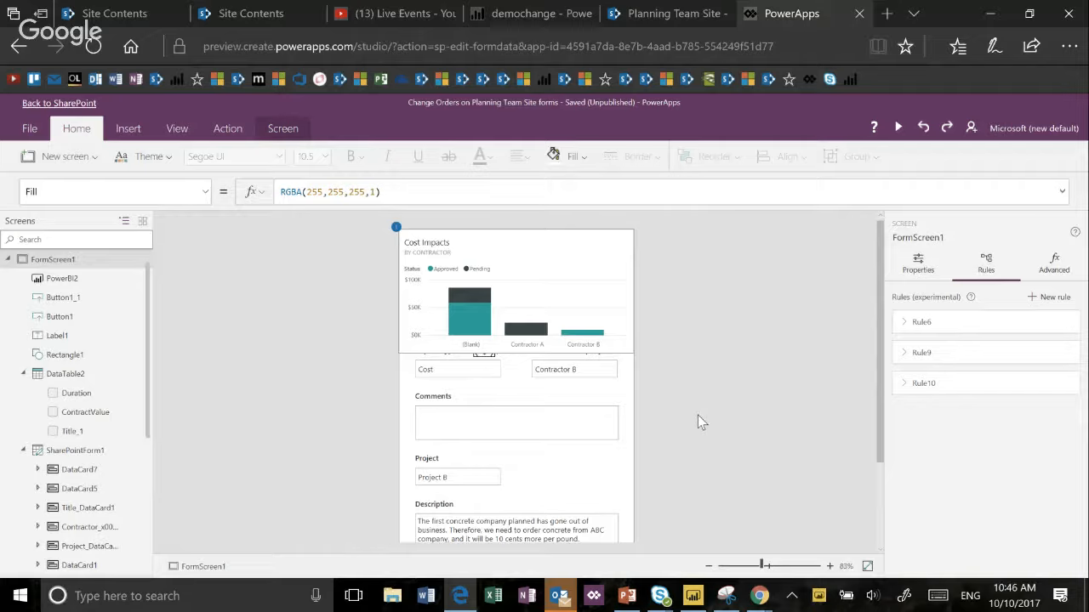
- Select the Comments card and look over the form's fields from Title to Schedule Days Impacted
left_click(612, 416)
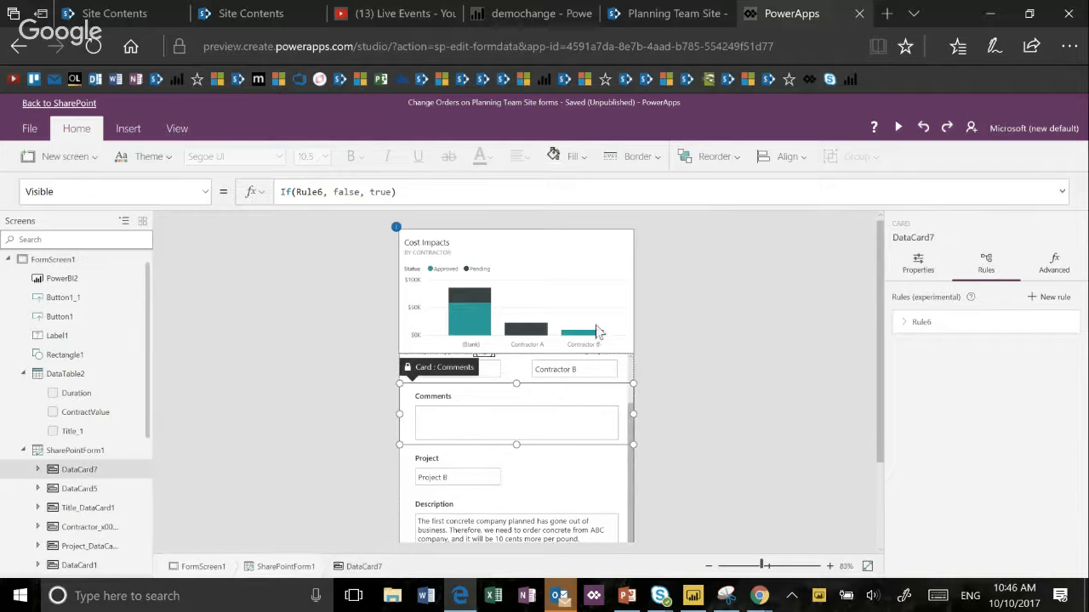
scroll(585, 458, "down", 3)
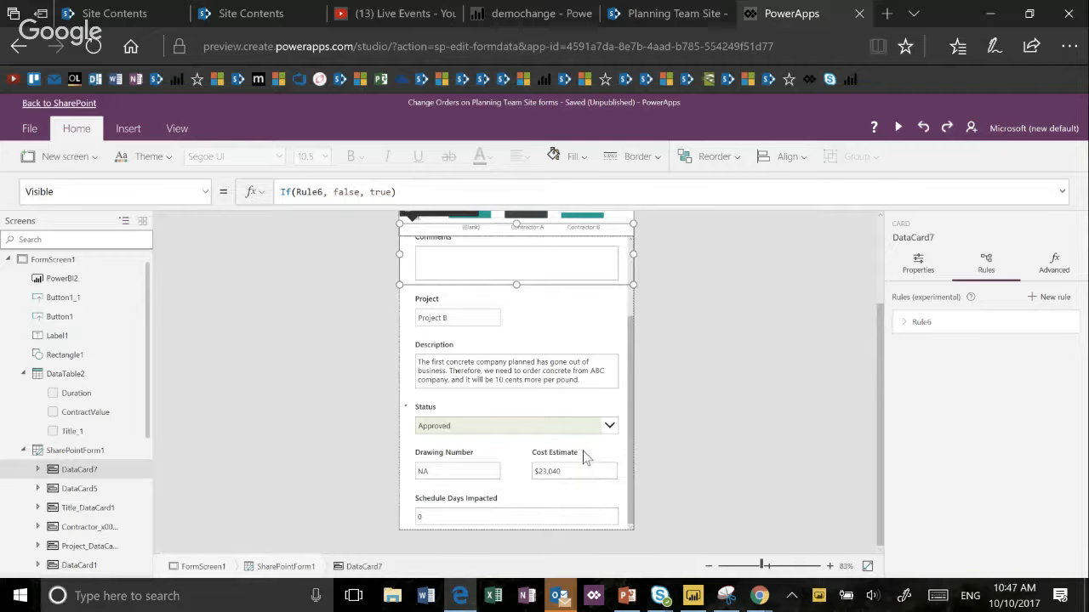
scroll(575, 406, "up", 3)
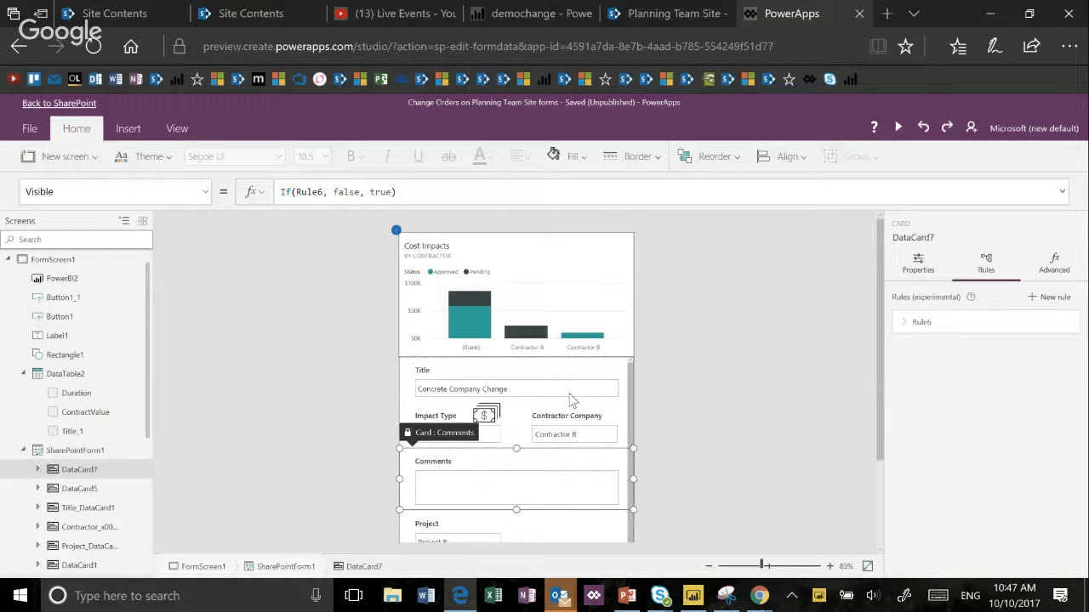
- Review the properties of SharePointForm1 along with its Change Orders data source and field list
left_click(628, 374)
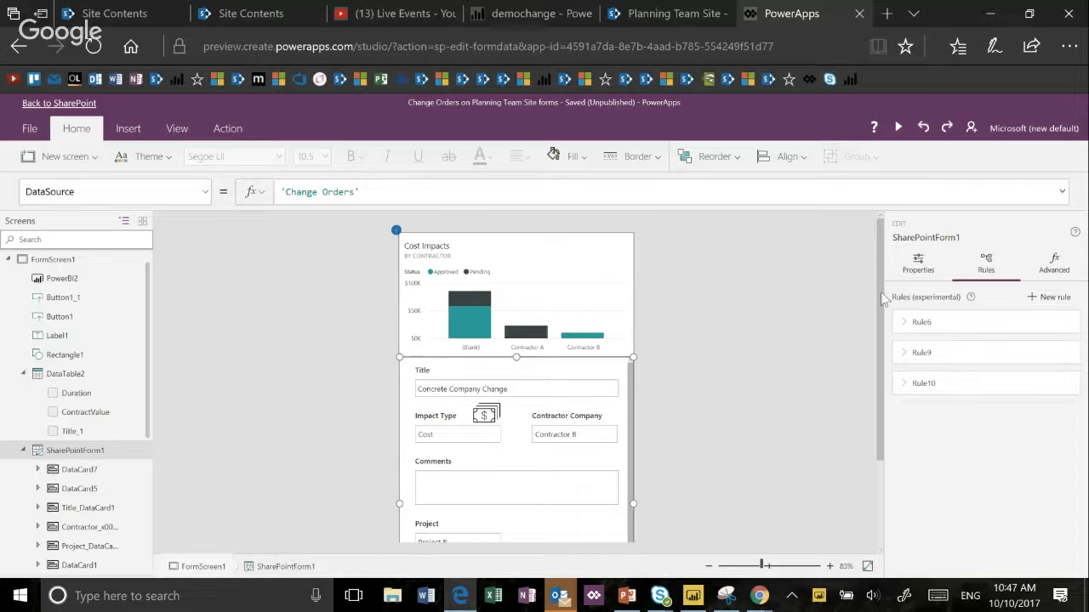
left_click(914, 274)
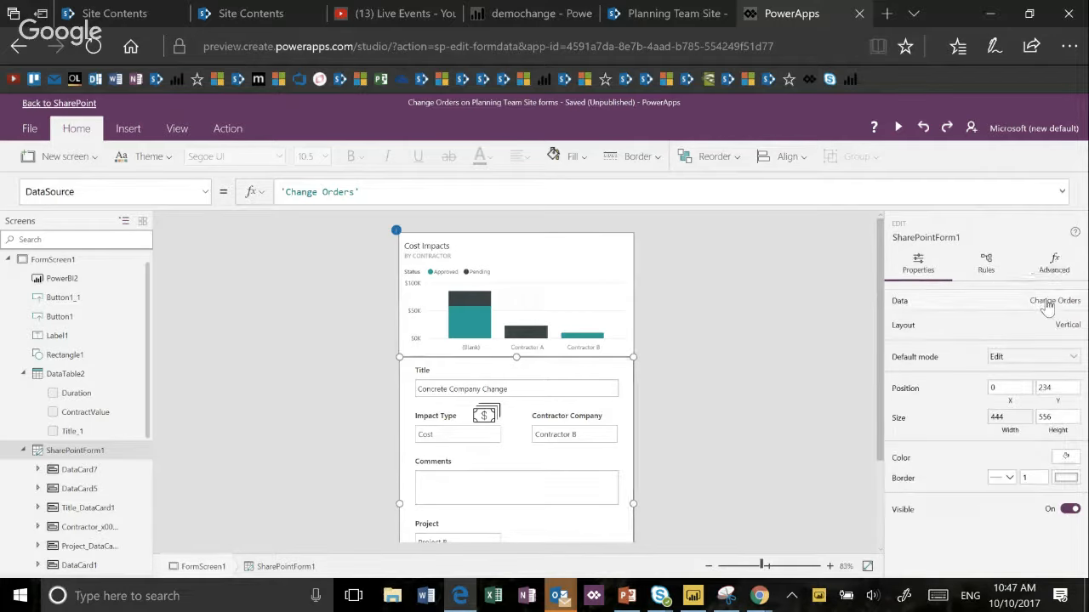
left_click(1047, 305)
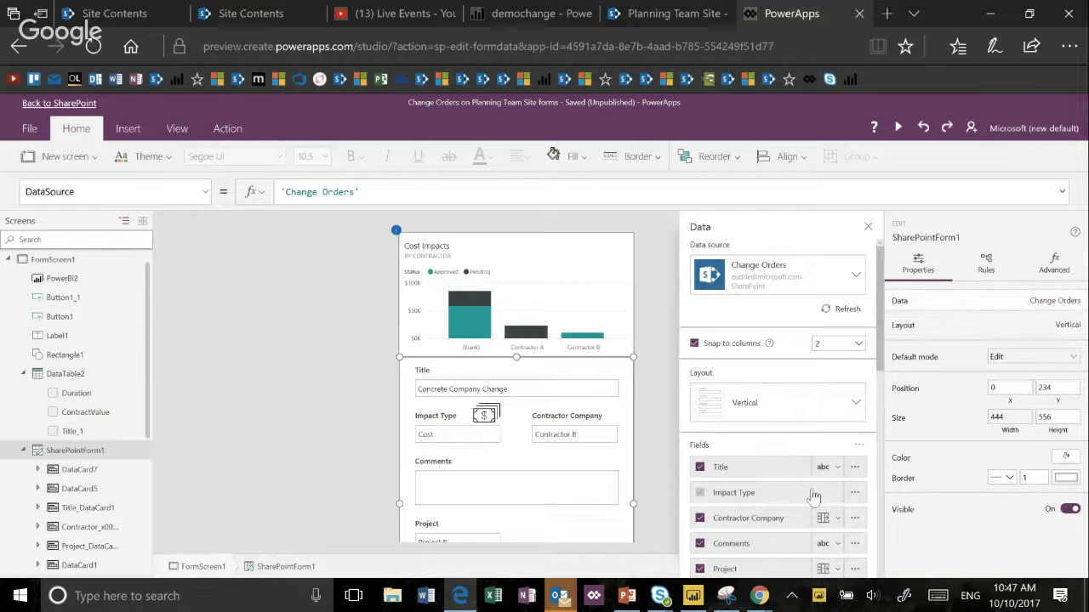
scroll(814, 494, "down", 5)
scroll(812, 489, "up", 6)
- Open Rule6 from the form's rules and view the full Visible formula behind its Comments card action
left_click(987, 274)
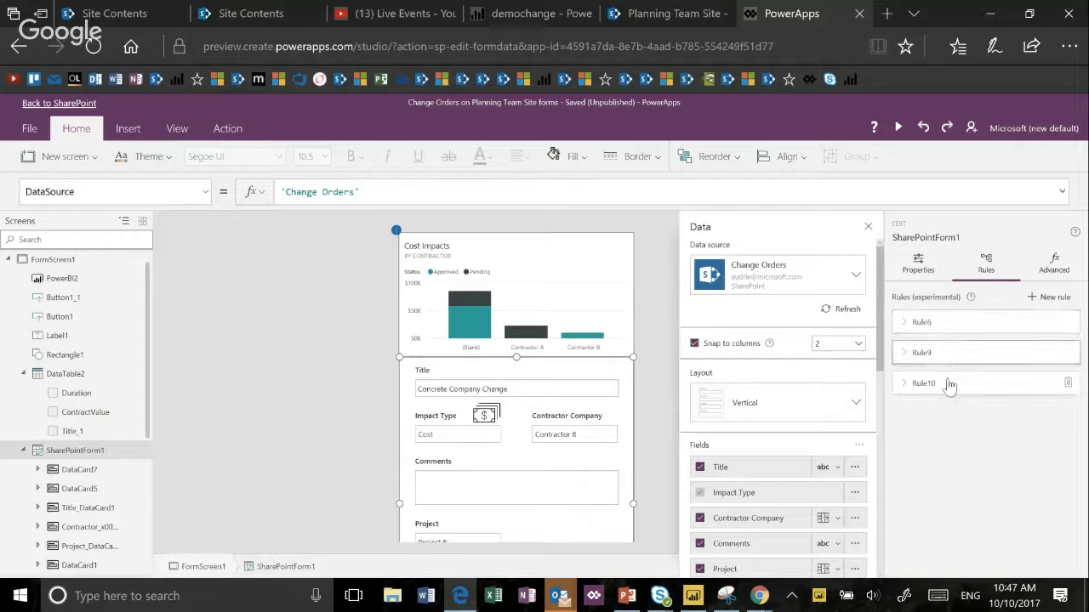
left_click(929, 324)
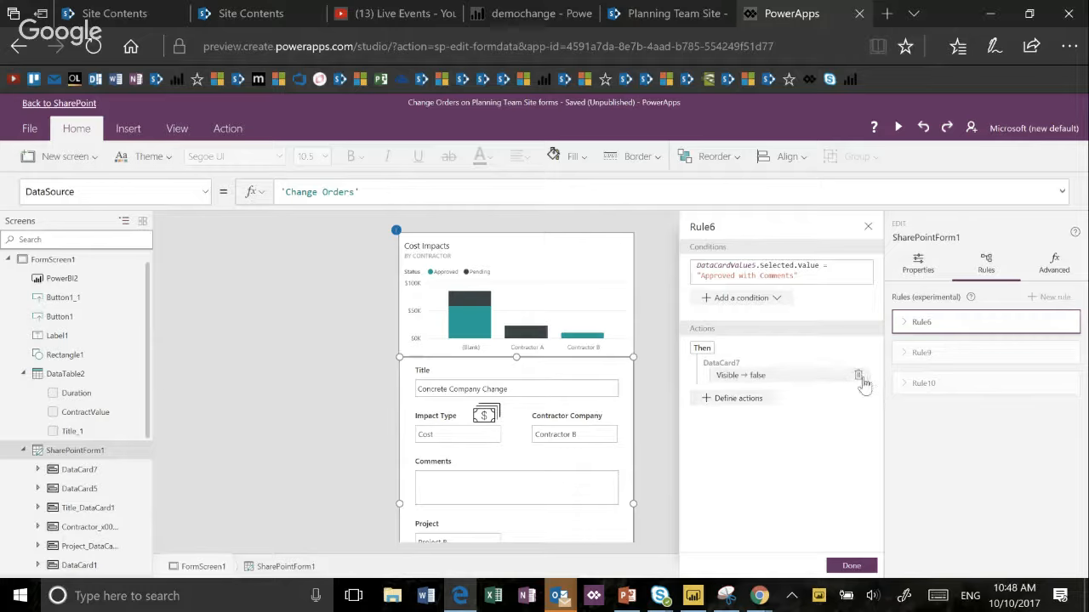
left_click(781, 379)
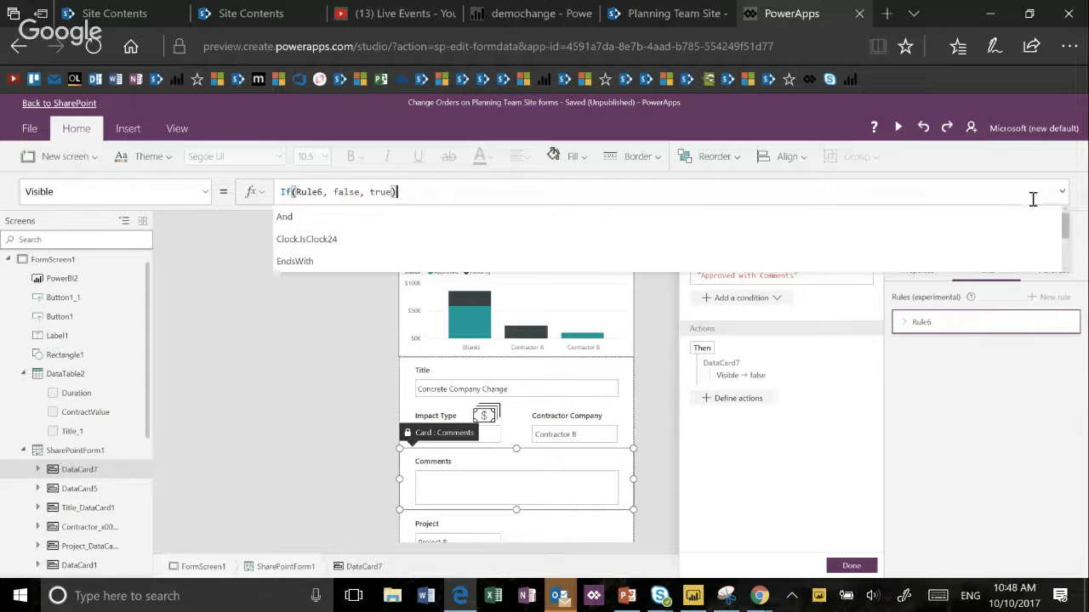
left_click(1063, 192)
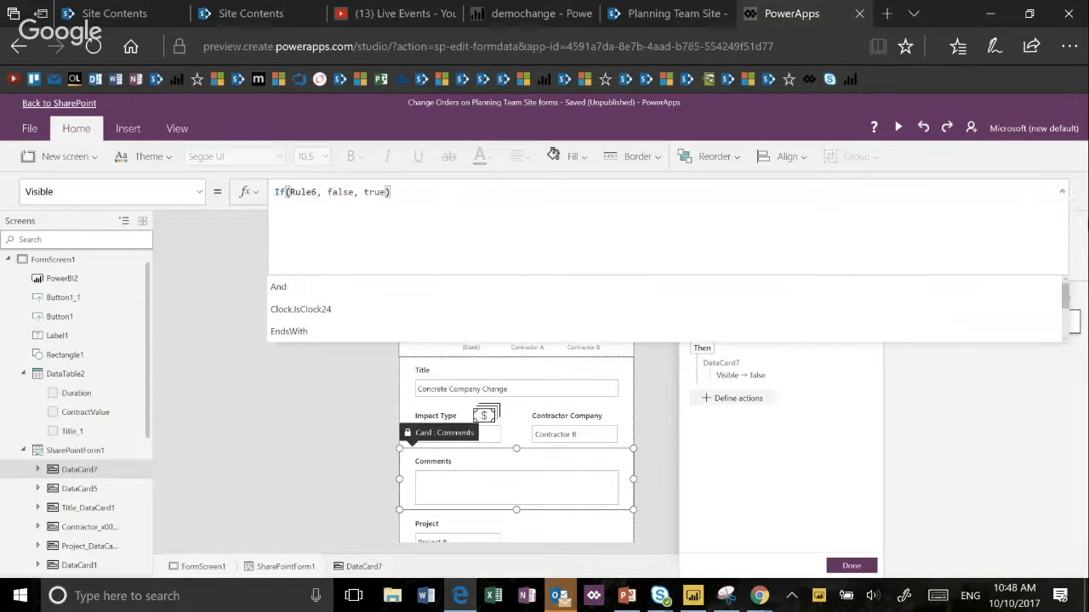
left_click(1010, 384)
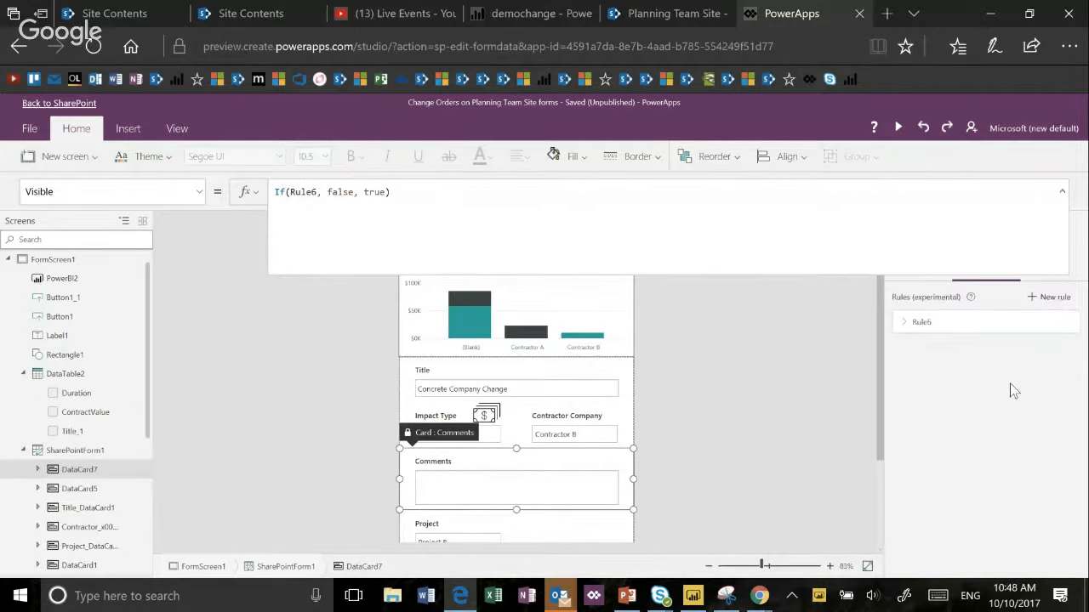
- Reopen Rule6 on the Comments card, collapse the formula bar, and compare the card's properties with its rules
left_click(974, 331)
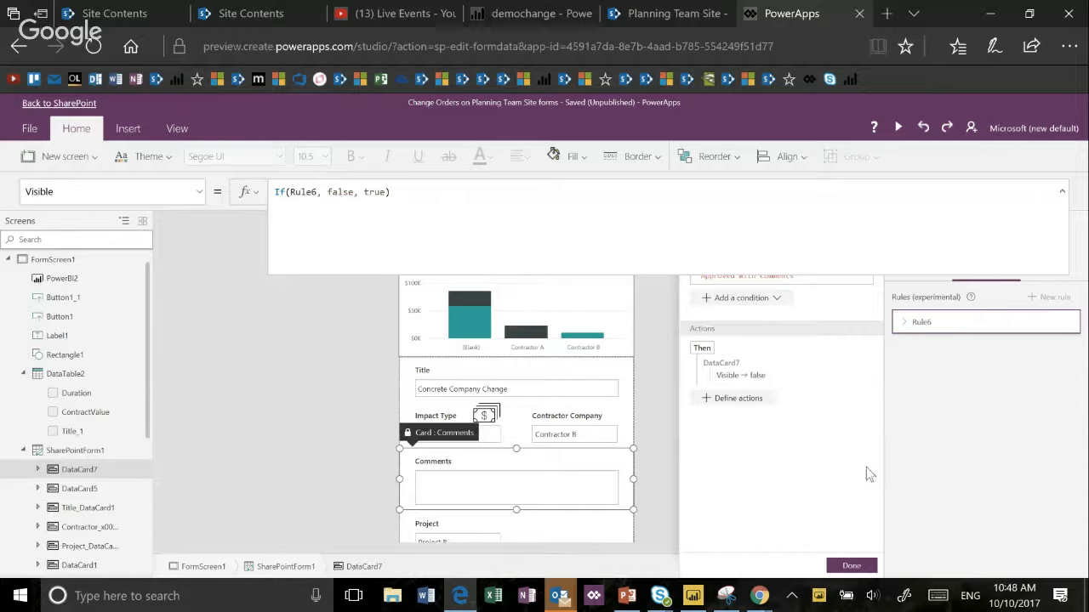
left_click(1063, 193)
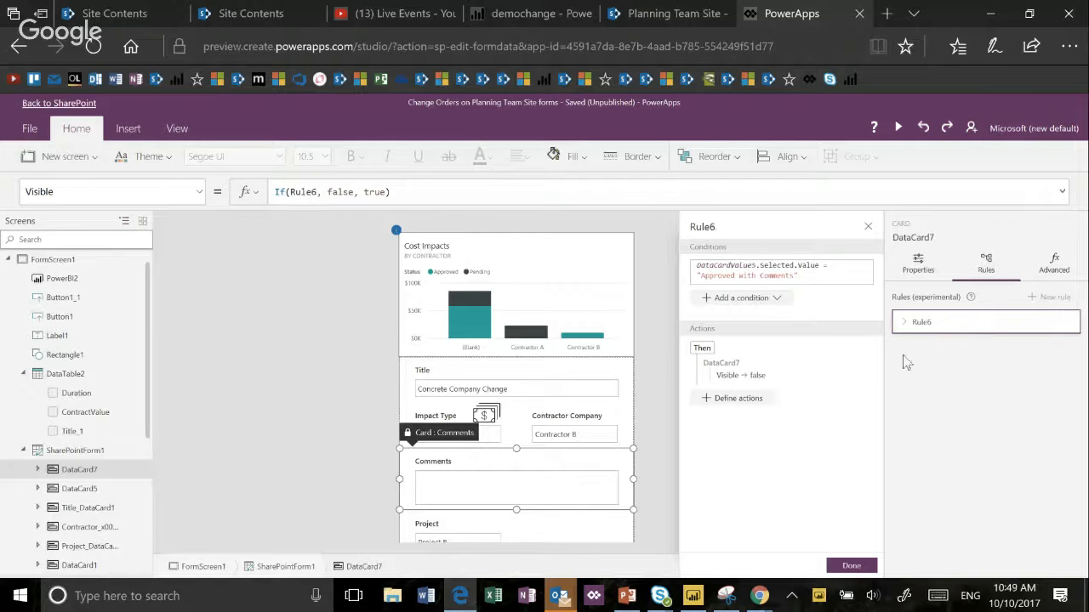
left_click(915, 269)
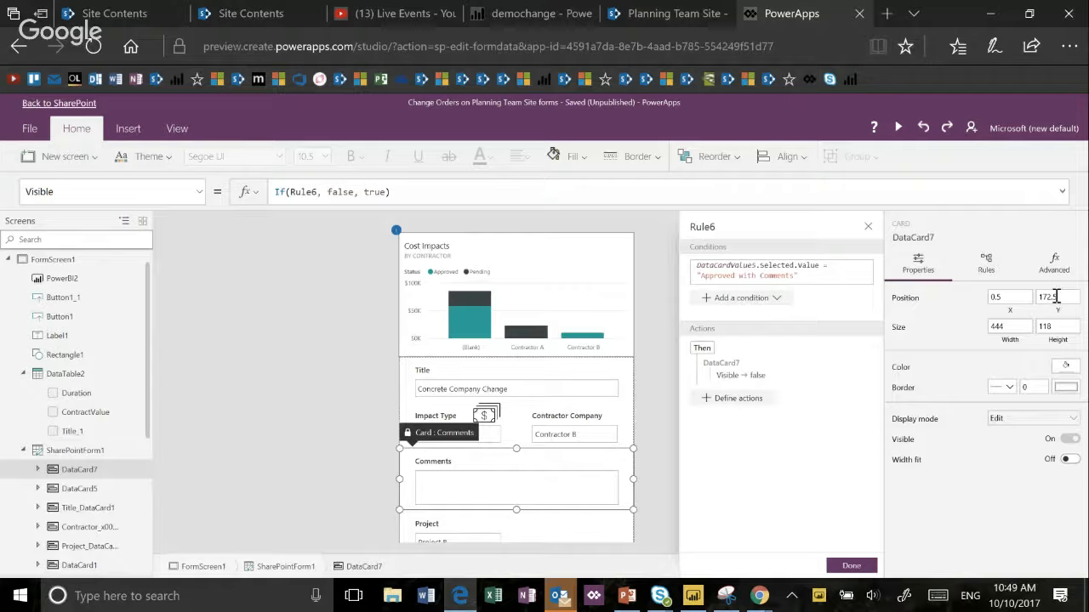
left_click(986, 264)
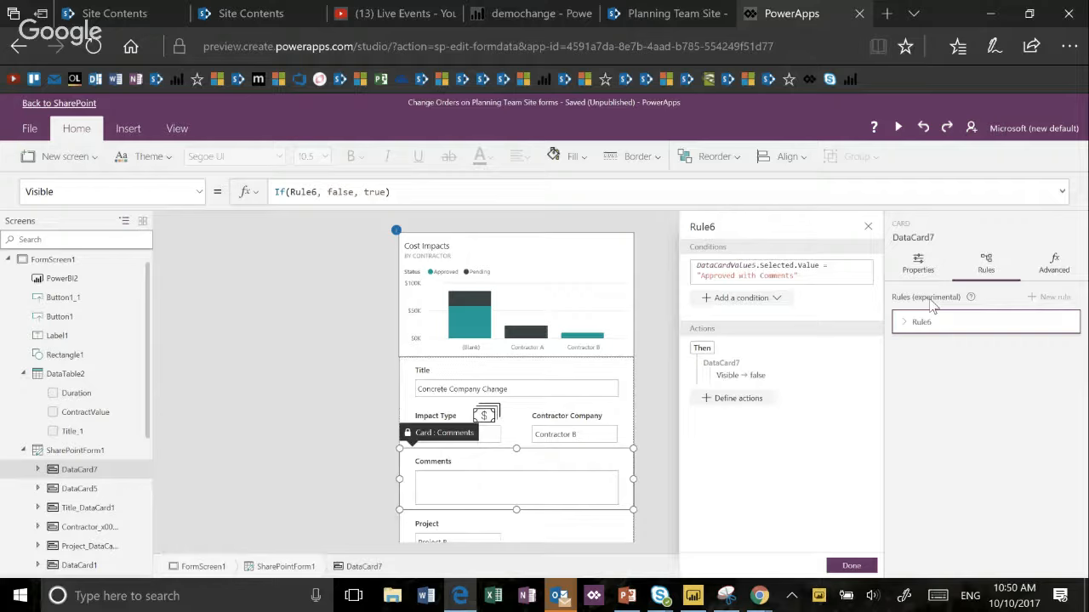
- Switch to the Google Hangouts window in Chrome
mouse_move(758, 595)
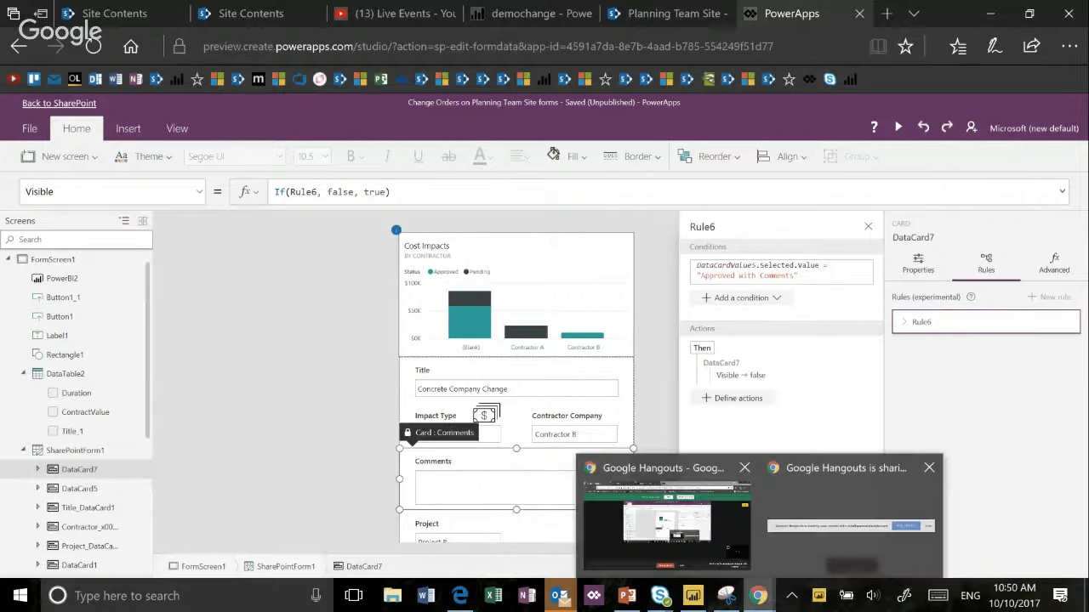
left_click(664, 520)
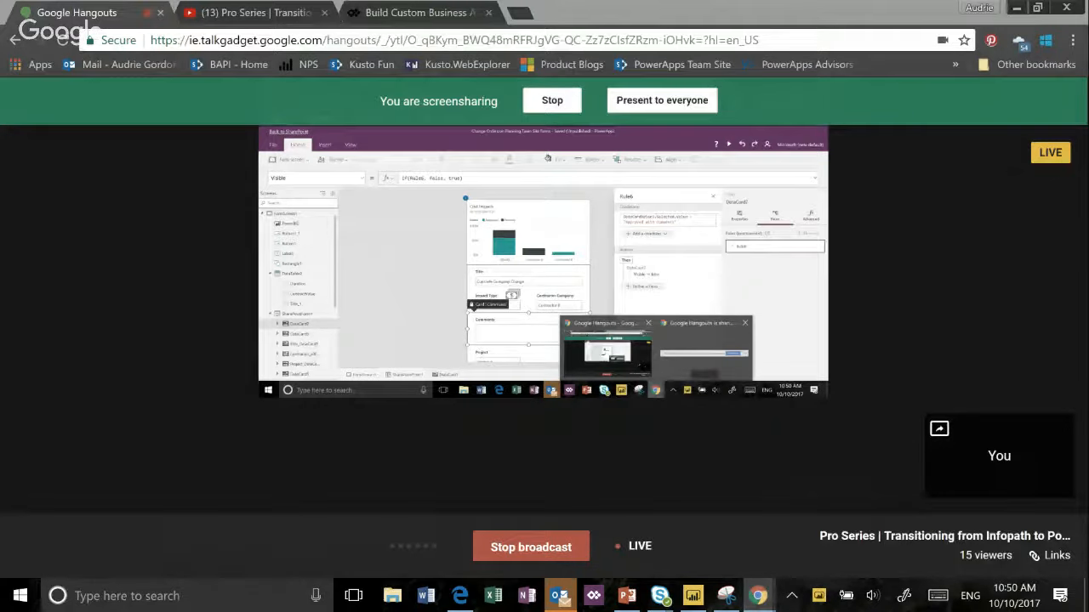